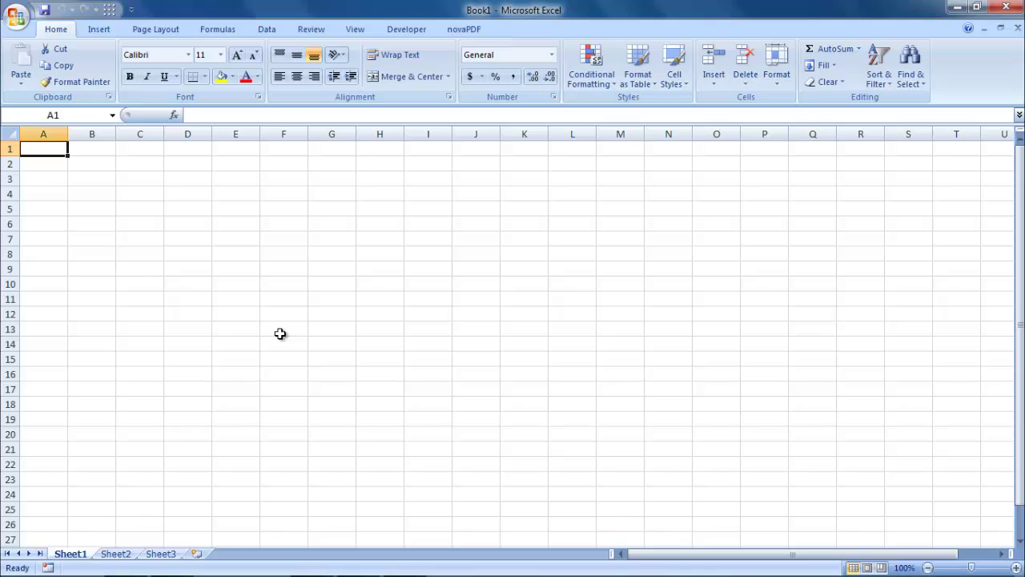
- Switch between Sheet1, Sheet2 and Sheet3 to show the existing worksheets
scroll(279, 333, "up", 2)
scroll(280, 333, "up", 2)
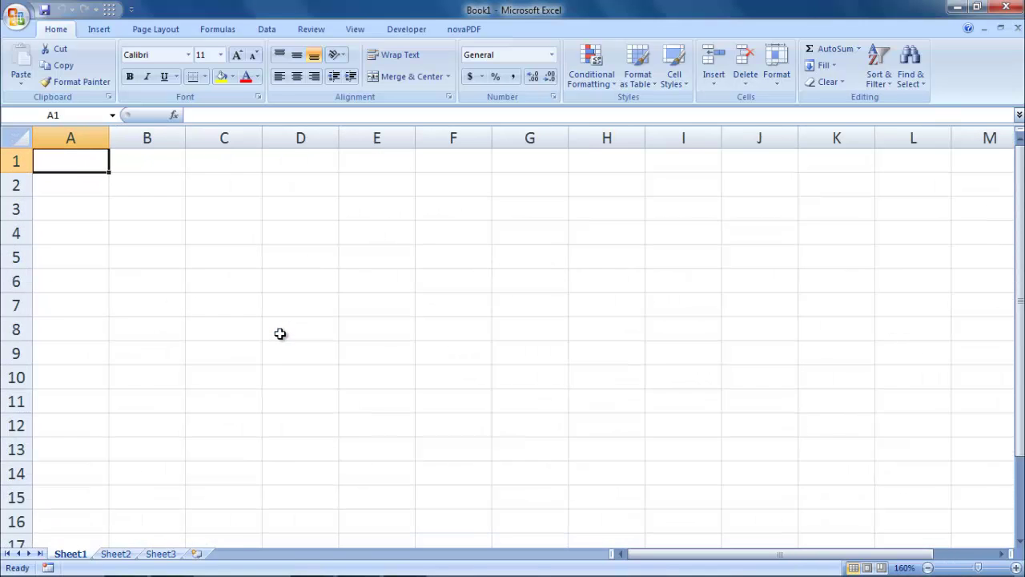
scroll(280, 333, "down", 1)
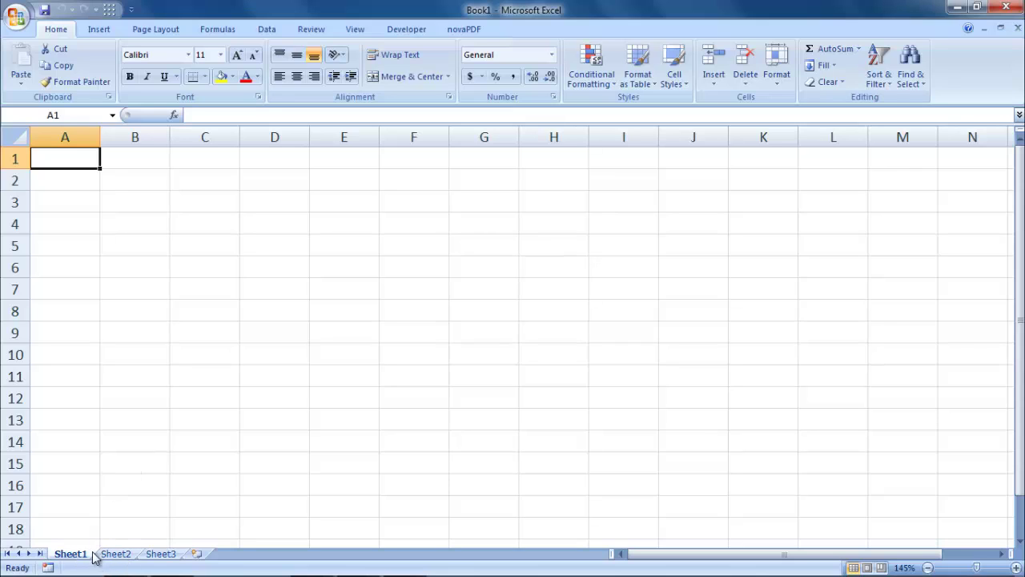
left_click(116, 553)
left_click(161, 553)
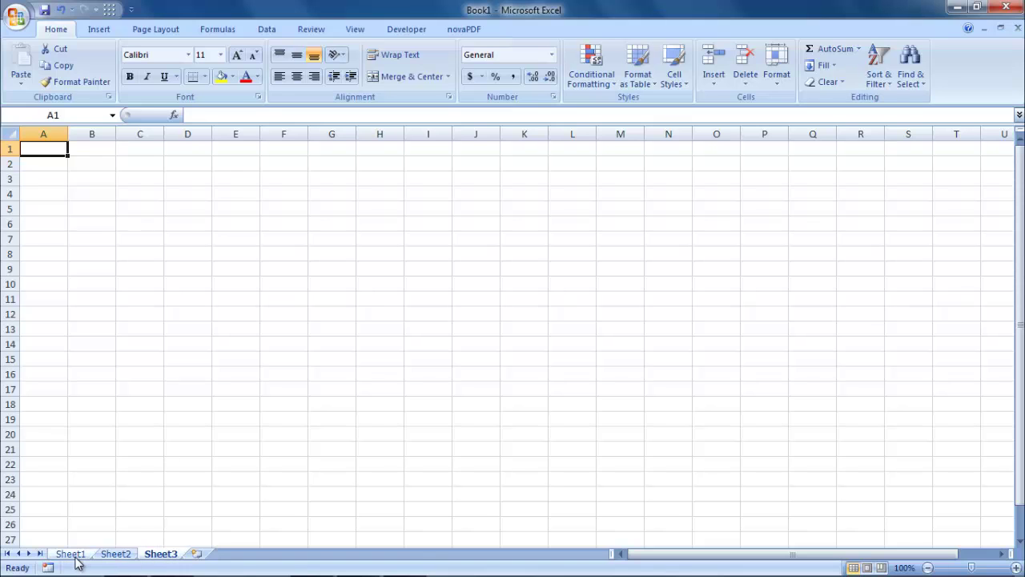
left_click(70, 554)
left_click(116, 553)
left_click(161, 553)
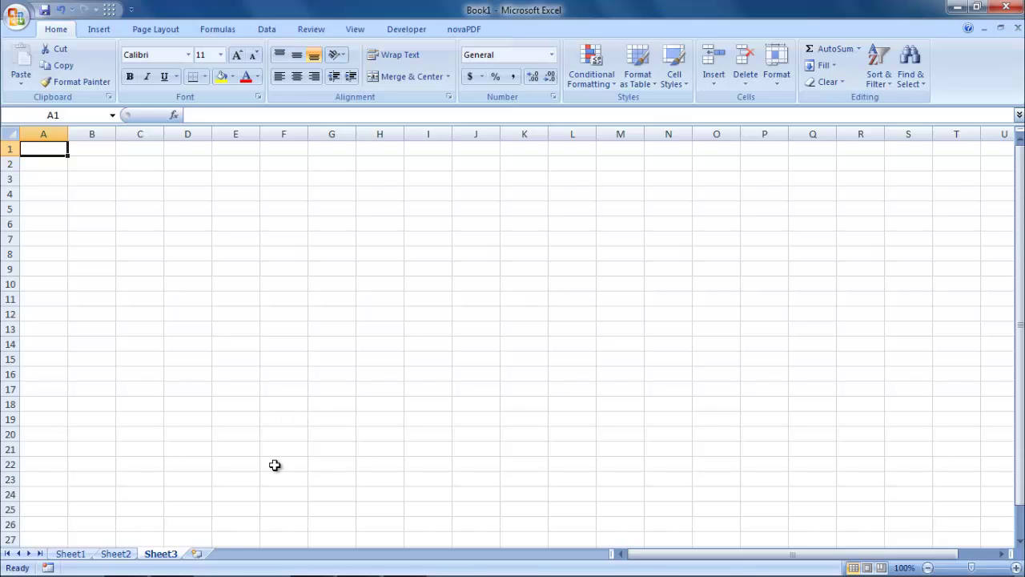
- Insert five new worksheets, Sheet4 through Sheet8
left_click(199, 554)
left_click(243, 554)
left_click(284, 554)
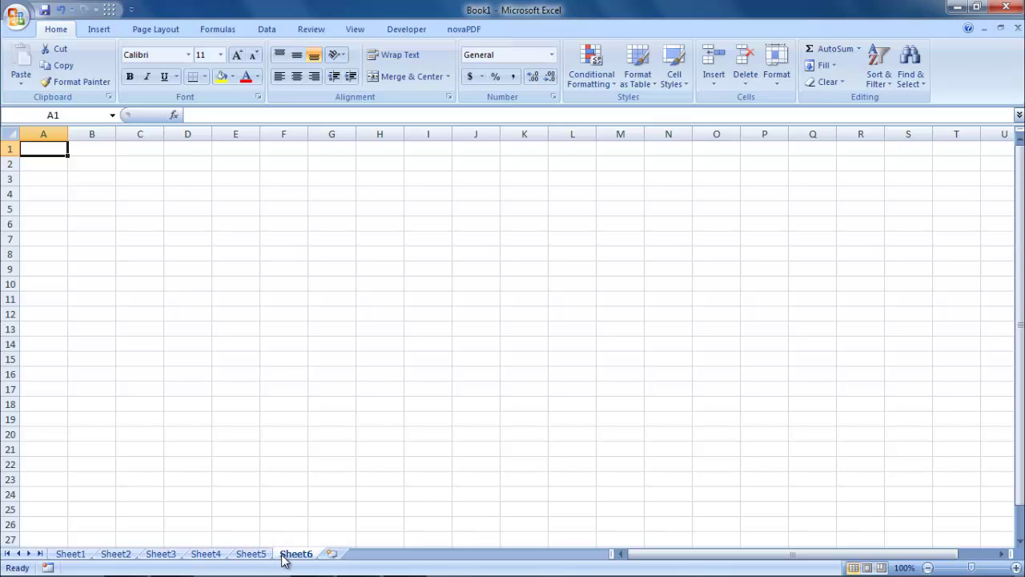
left_click(331, 553)
left_click(377, 552)
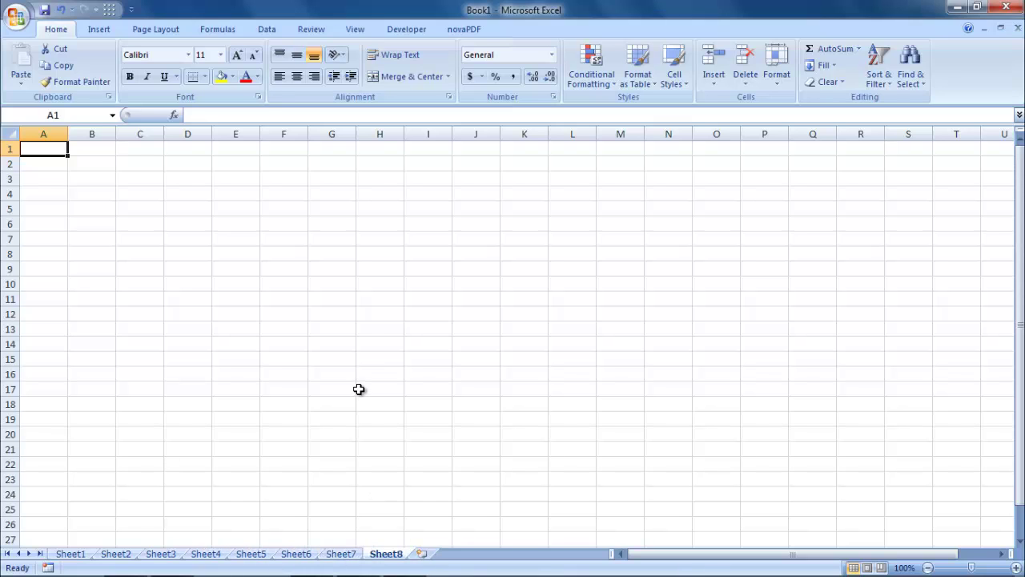
scroll(370, 388, "up", 1, "ctrl")
scroll(371, 392, "up", 1, "ctrl")
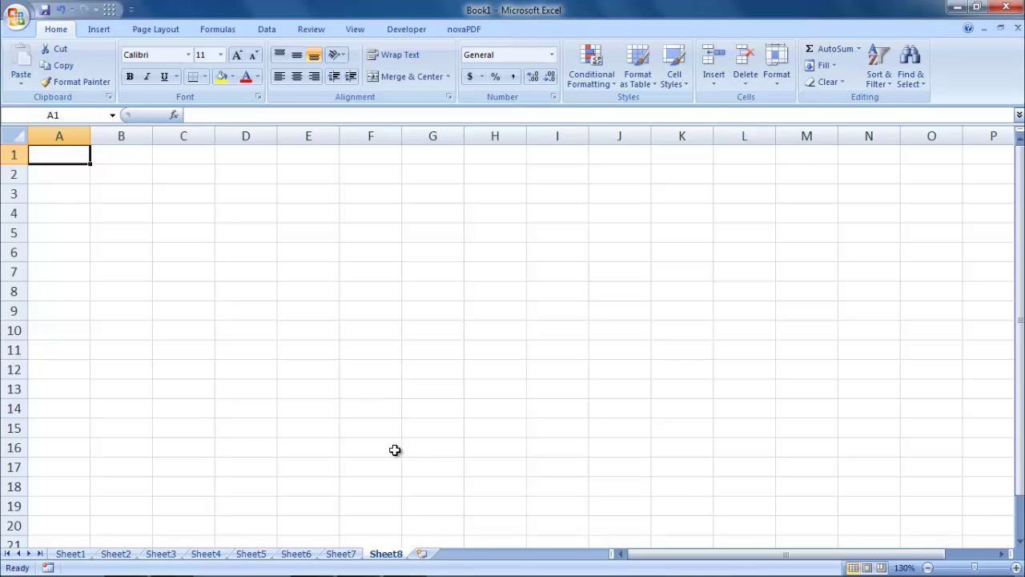
- On Sheet1, set the paper size to A4 from Page Layout
left_click(74, 554)
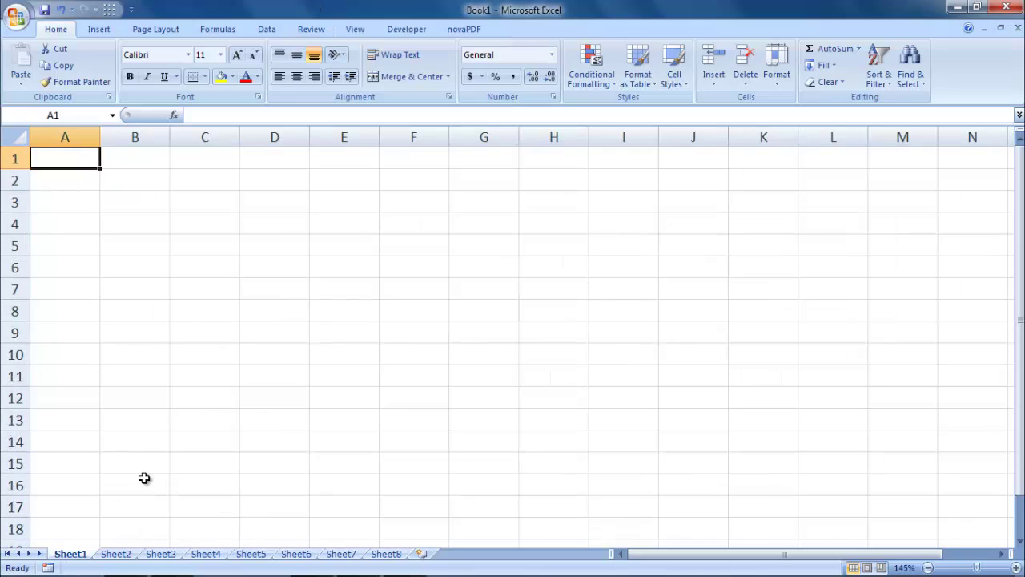
left_click_drag(90, 164, 539, 392)
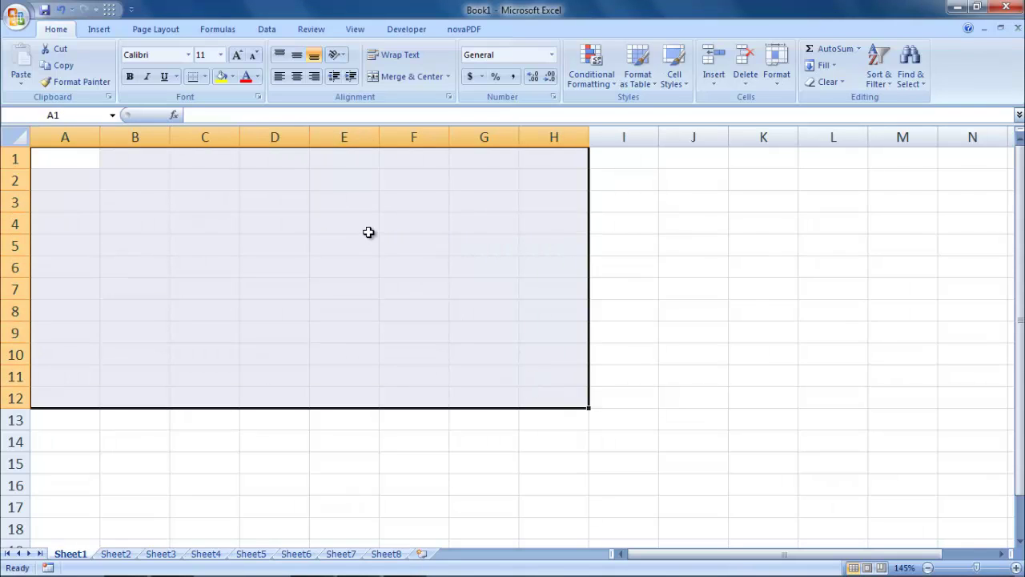
left_click(369, 232)
left_click(178, 31)
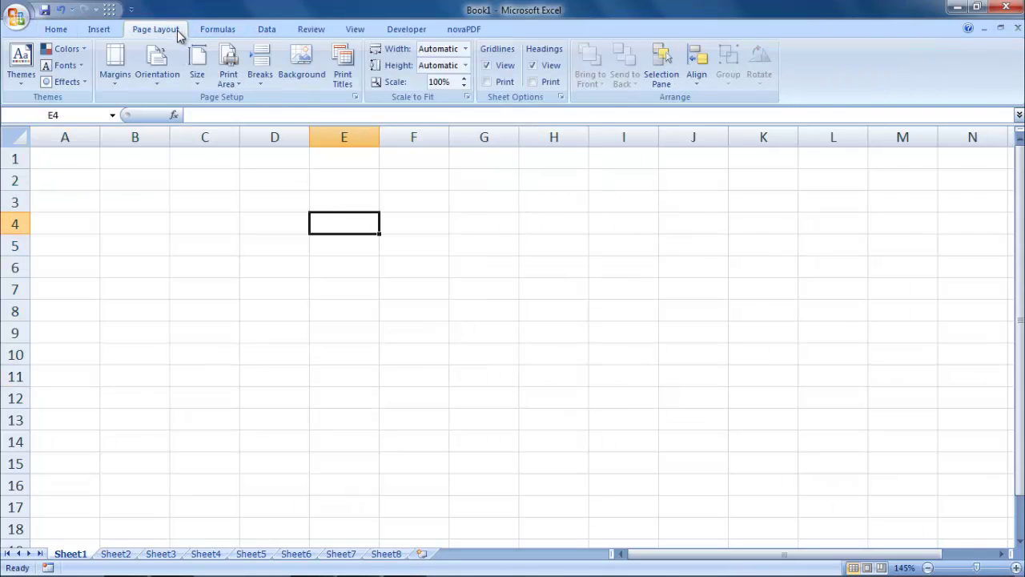
left_click(200, 71)
left_click(263, 103)
- Select D3:G15 and cells near column K, scrolling to check the page-break lines
left_click(522, 244)
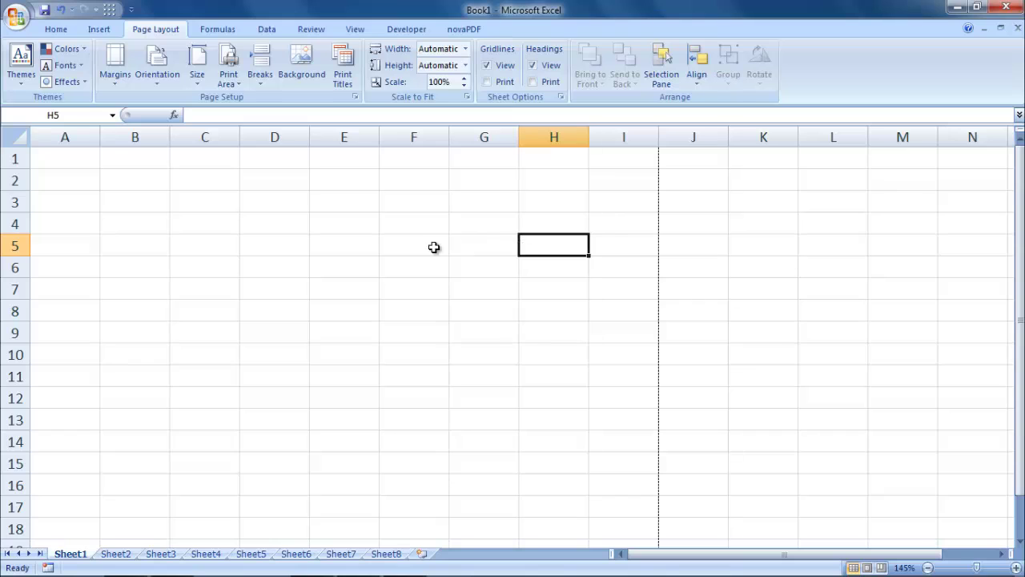
left_click(268, 200)
left_click_drag(281, 206, 513, 474)
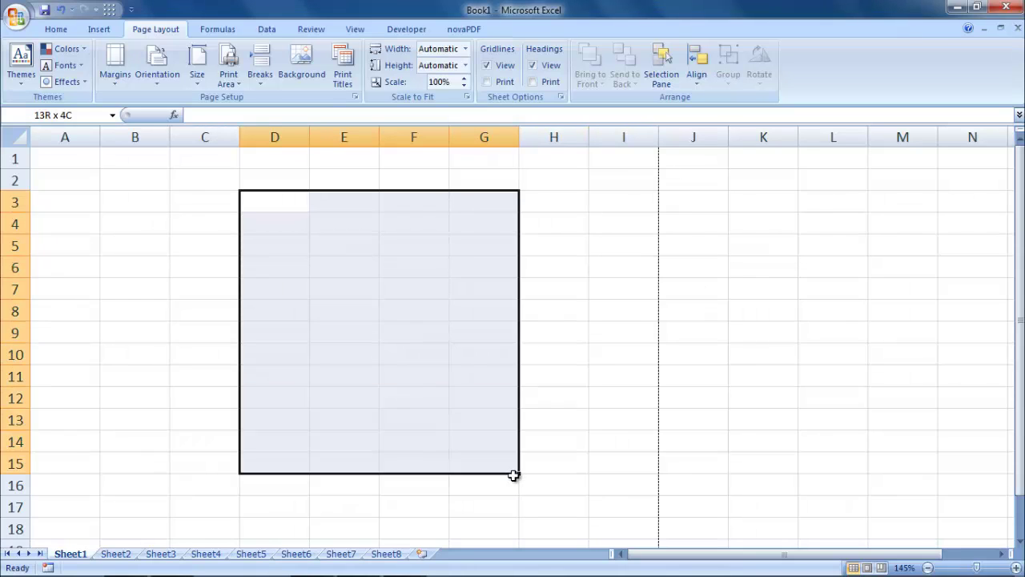
left_click(753, 328)
left_click_drag(766, 211, 833, 312)
scroll(676, 328, "down", 5)
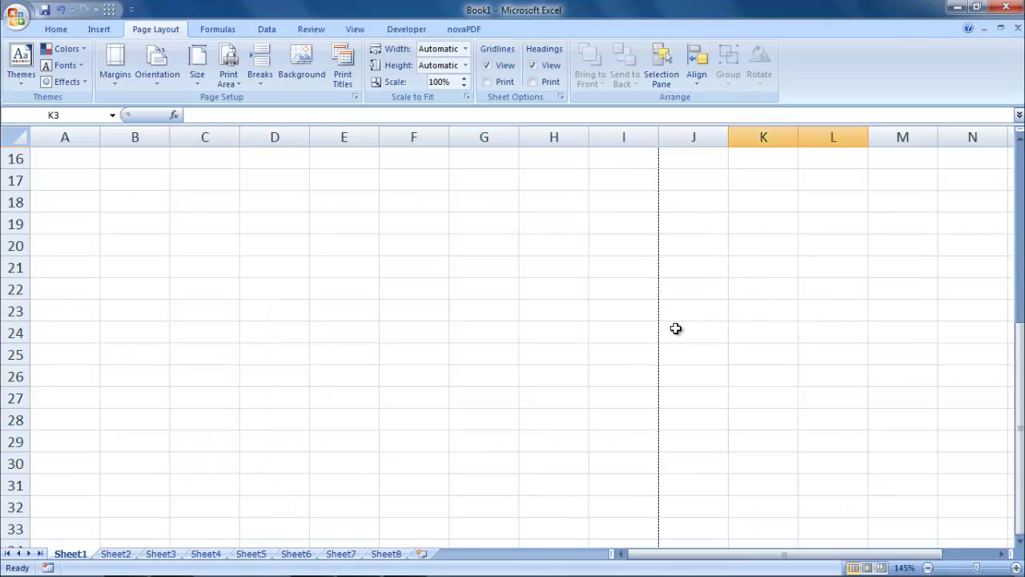
scroll(676, 328, "down", 9)
scroll(678, 328, "down", 8)
scroll(678, 328, "up", 8)
scroll(678, 328, "up", 1)
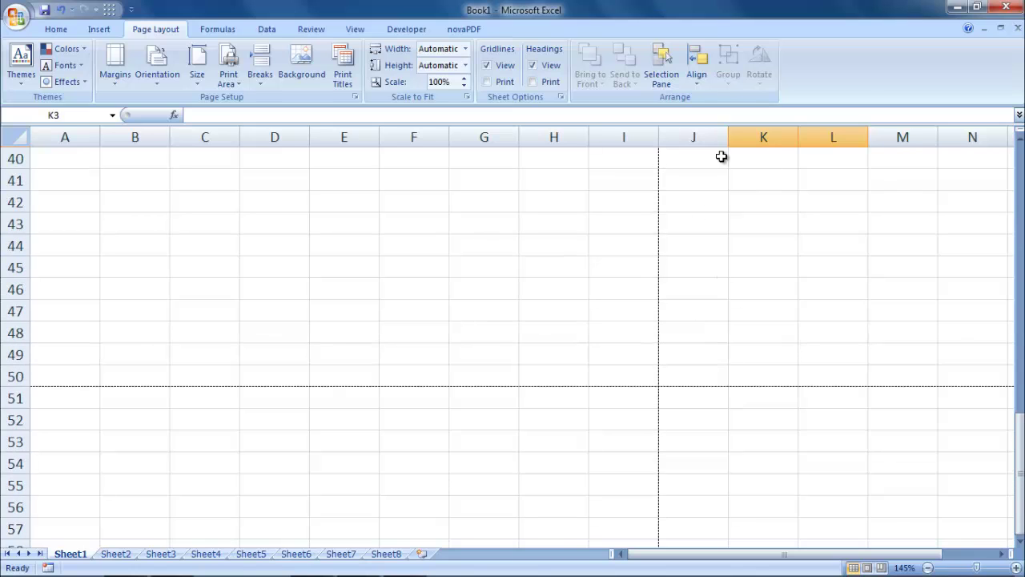
scroll(680, 430, "up", 4)
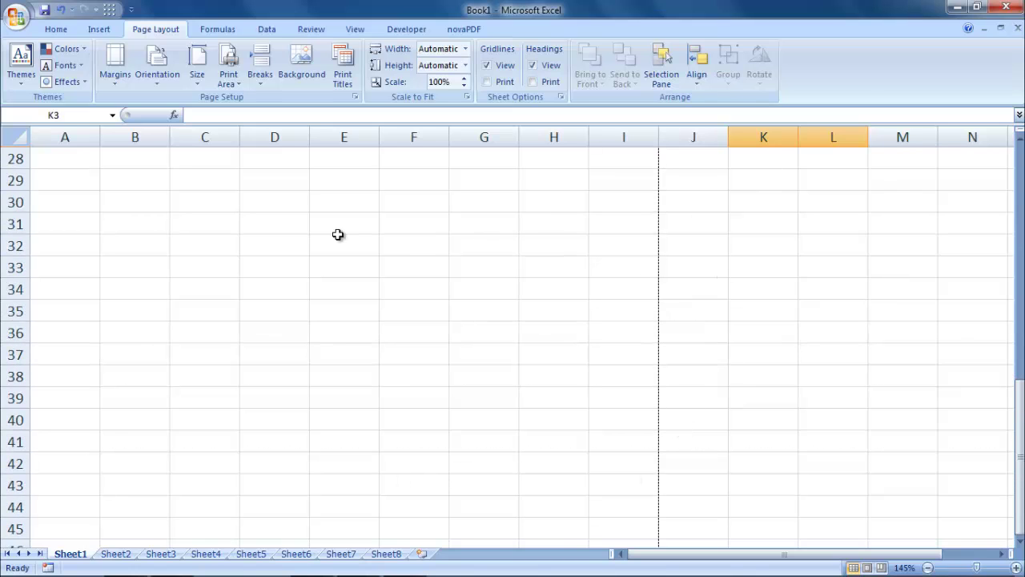
- Select C28:H40 and ranges around the breaks, then return to cell A1
left_click(414, 248)
mouse_move(197, 165)
left_mouse_down()
mouse_move(513, 375)
mouse_move(553, 420)
left_mouse_up()
left_click(725, 193)
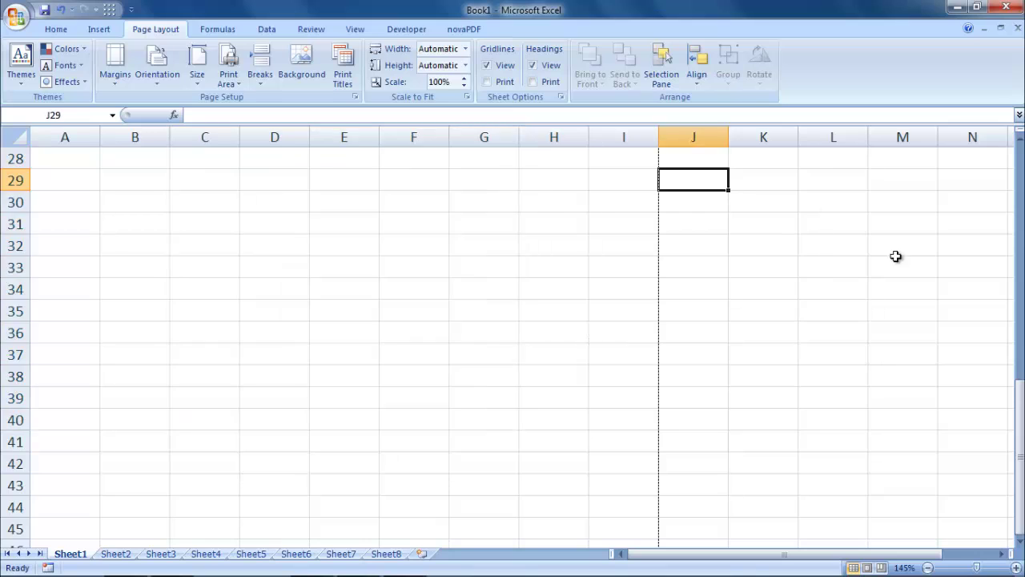
left_click_drag(693, 180, 972, 441)
scroll(549, 361, "down", 4)
left_click_drag(344, 418, 565, 512)
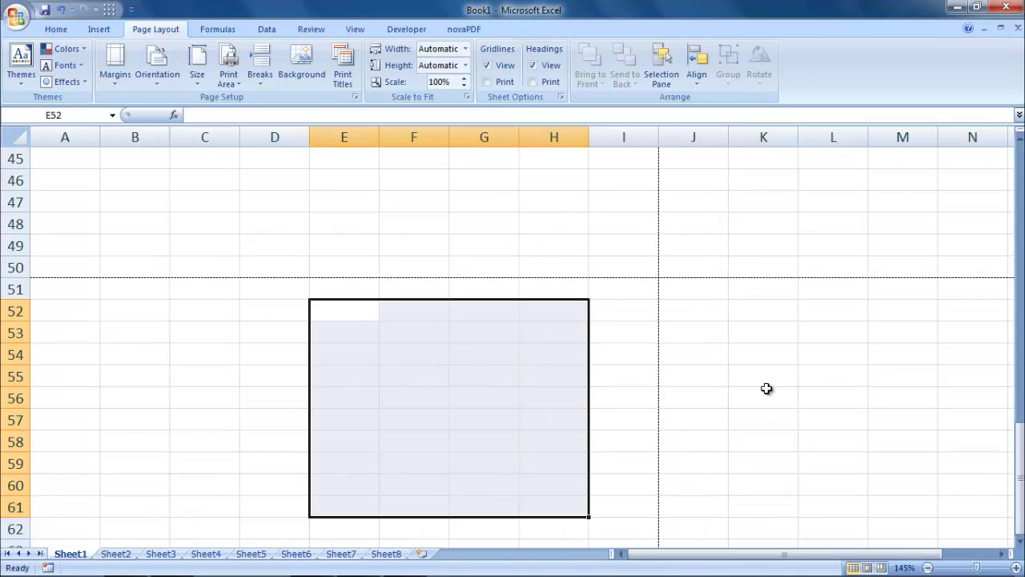
left_click_drag(767, 389, 903, 494)
scroll(373, 330, "up", 5)
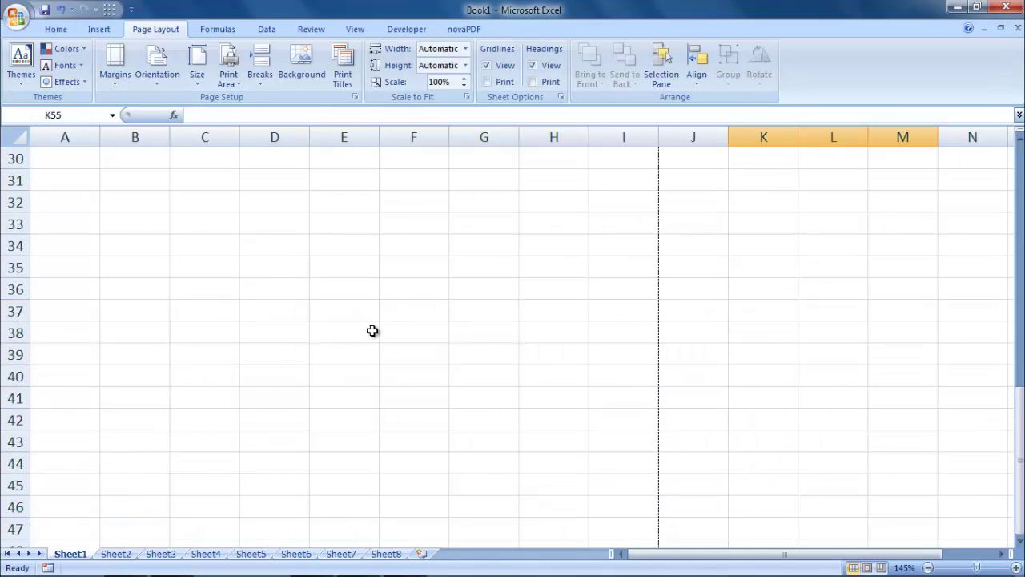
scroll(373, 331, "up", 8)
scroll(371, 331, "up", 2)
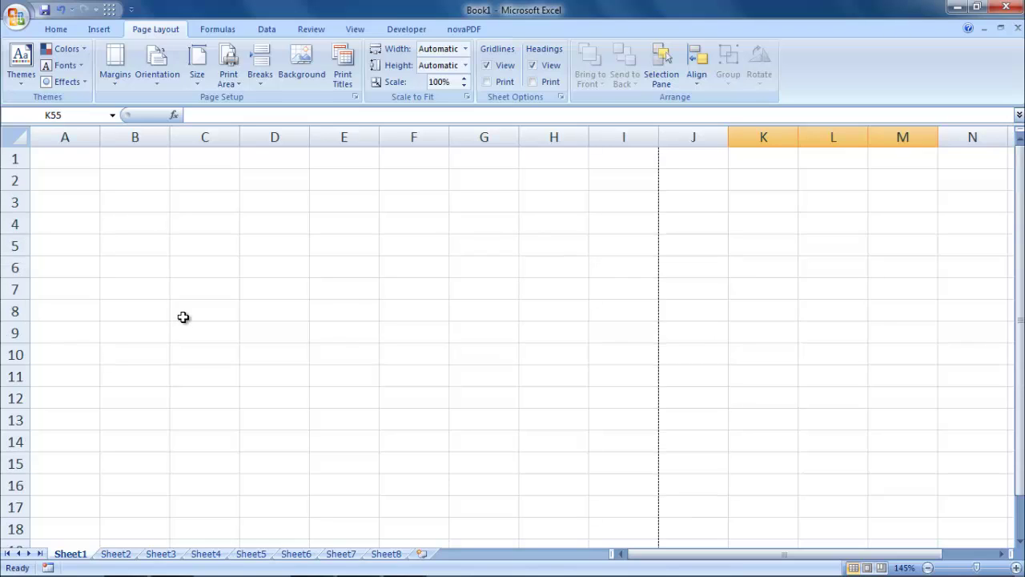
left_click(283, 188)
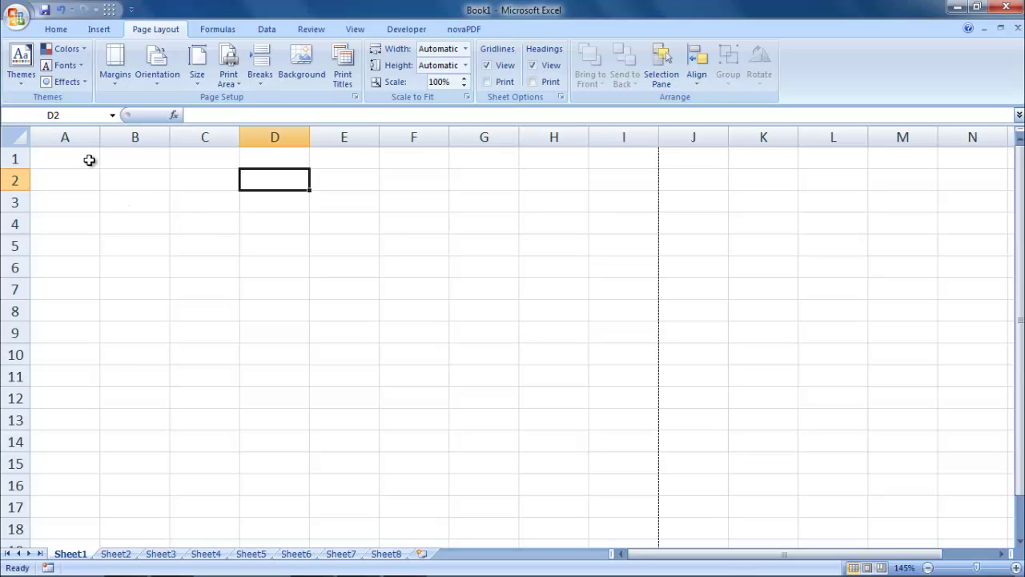
left_click(79, 157)
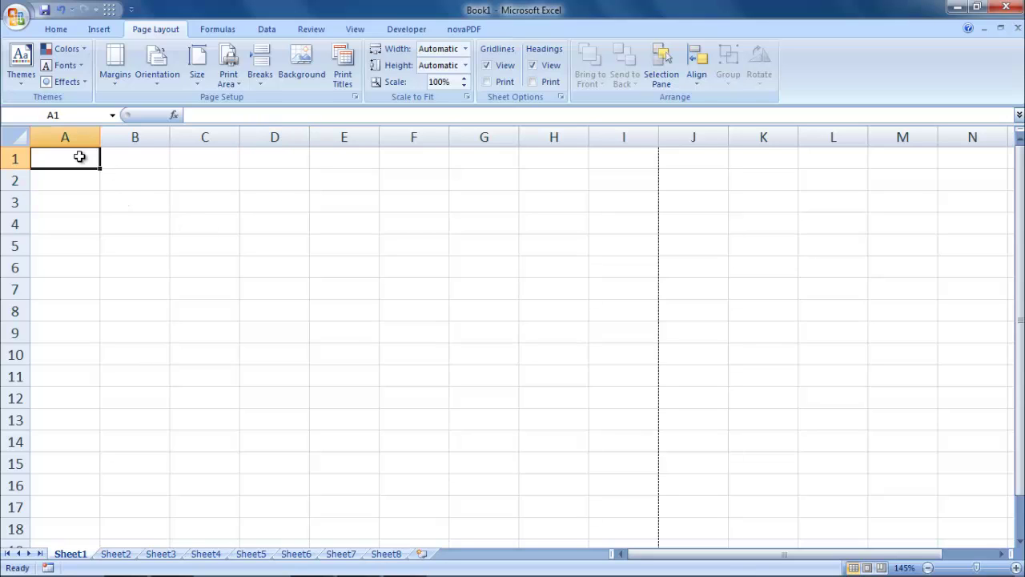
key("ctrl+Right")
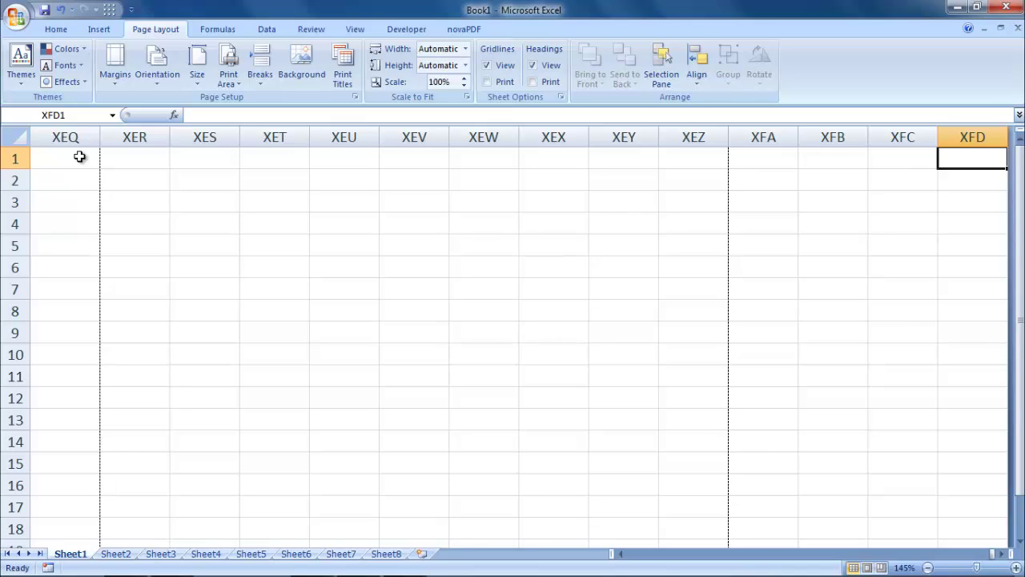
key("ctrl+Left")
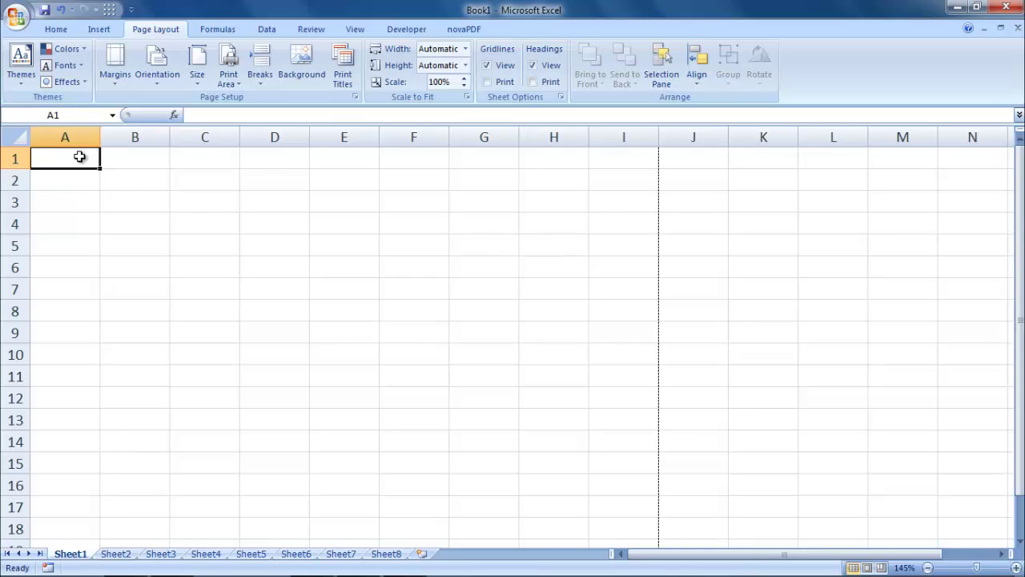
key("ctrl+Down")
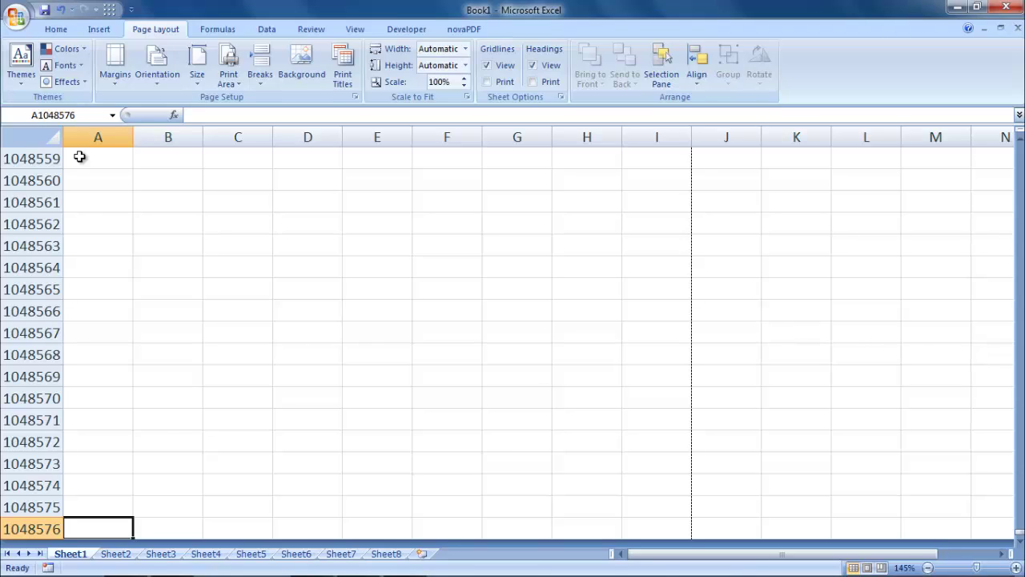
key("ctrl+Up")
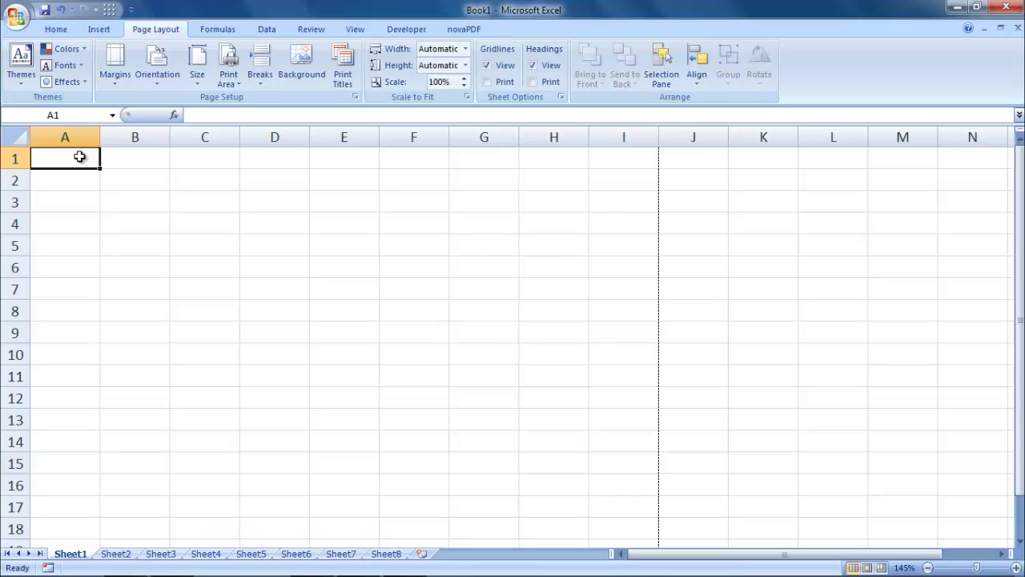
left_click(89, 136)
left_click(128, 137)
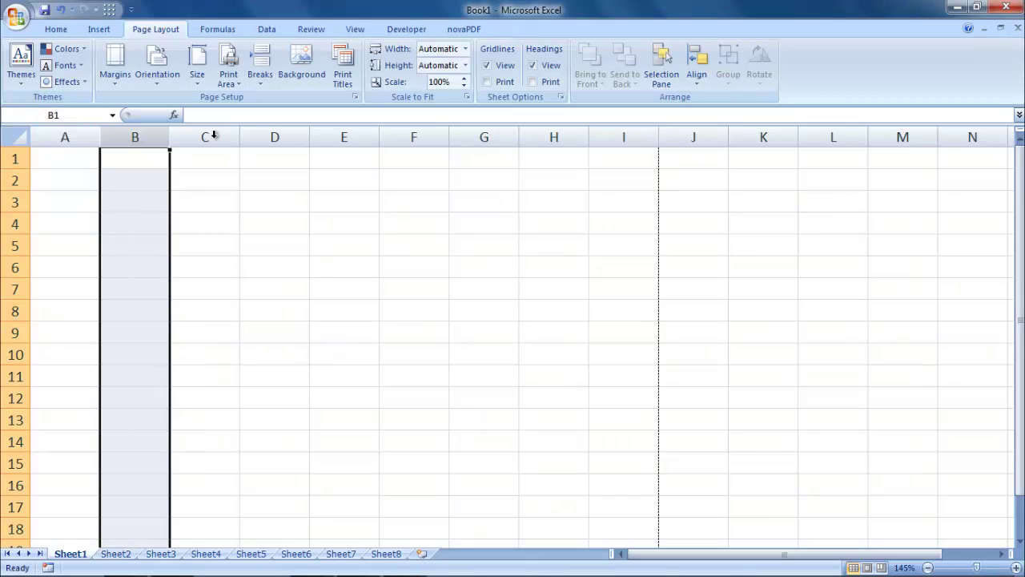
left_click(212, 136)
left_click(270, 134)
left_click(80, 138)
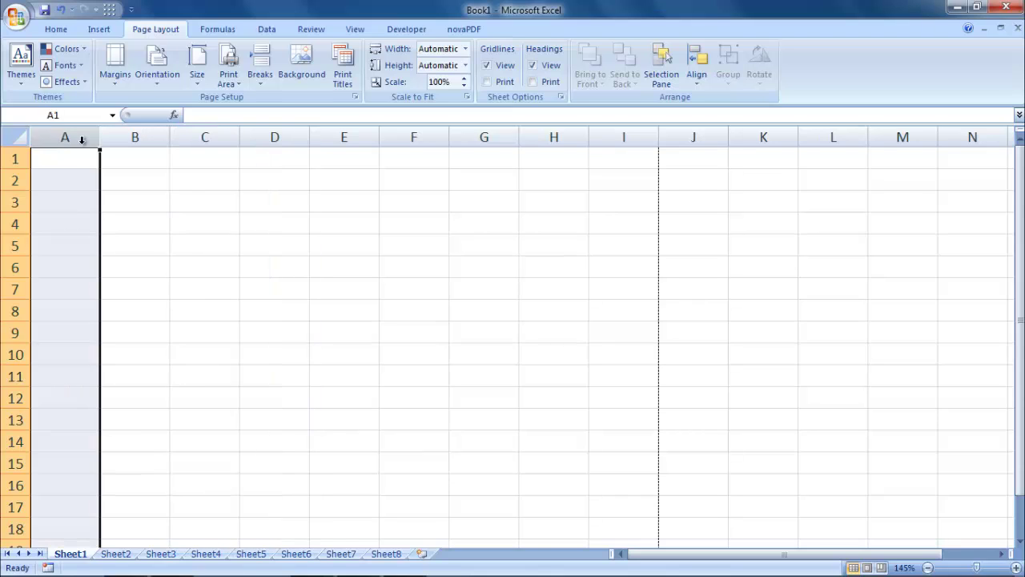
left_click(142, 137)
left_click(213, 137)
left_click(291, 136)
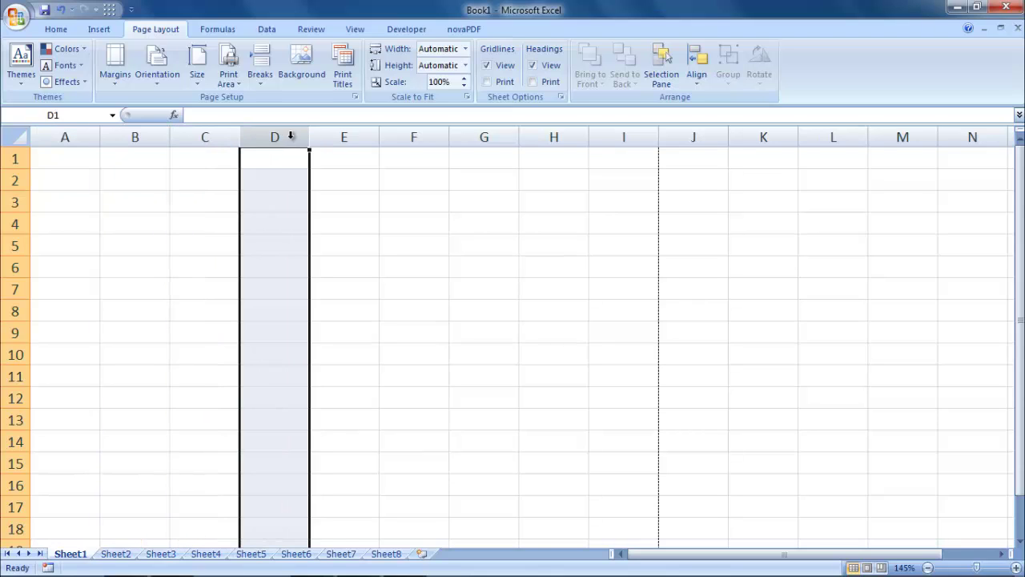
left_click(347, 136)
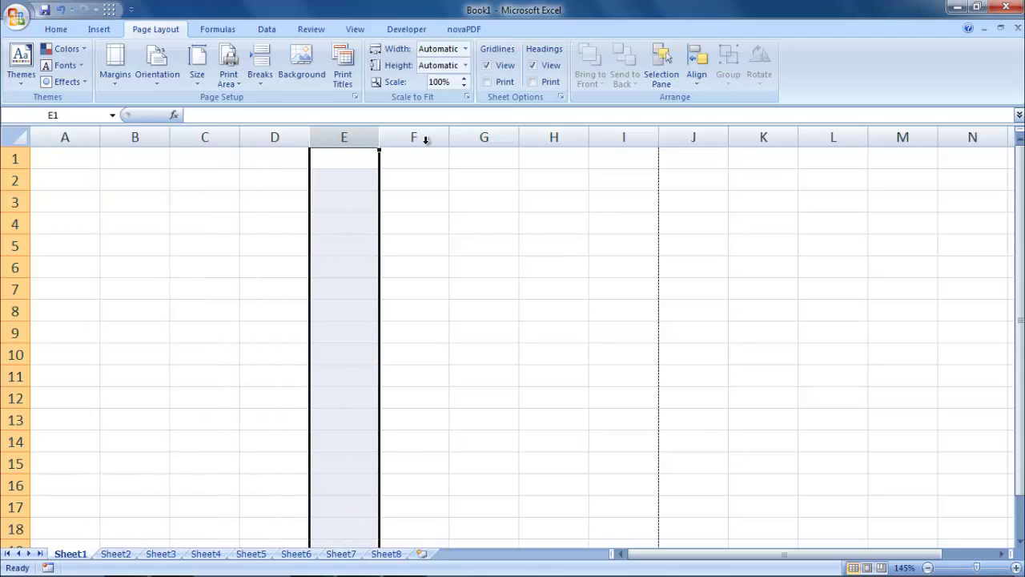
left_click(109, 10)
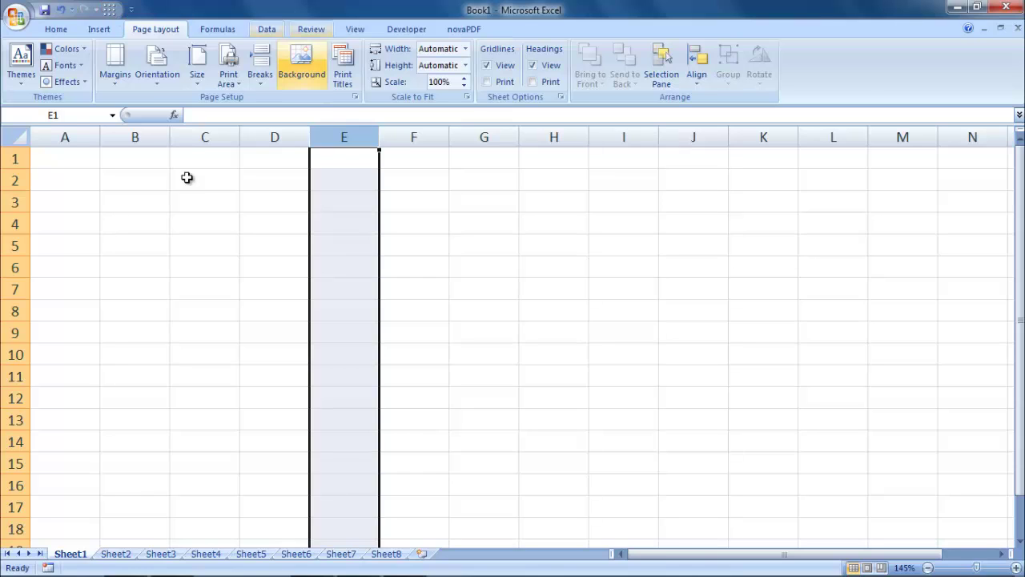
left_click(15, 159)
left_click(14, 180)
left_click(15, 201)
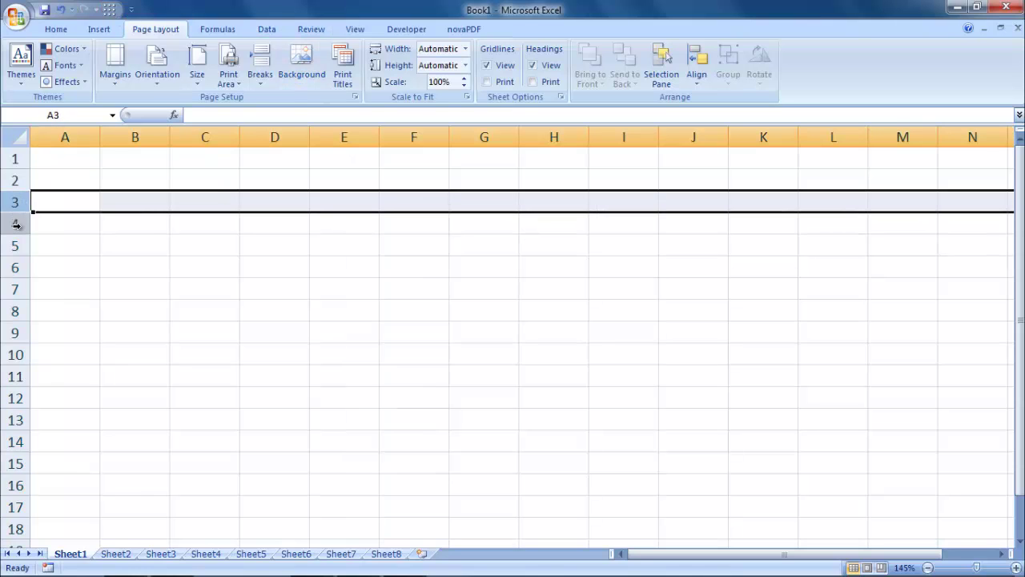
left_click(15, 225)
left_click(15, 246)
left_click(16, 268)
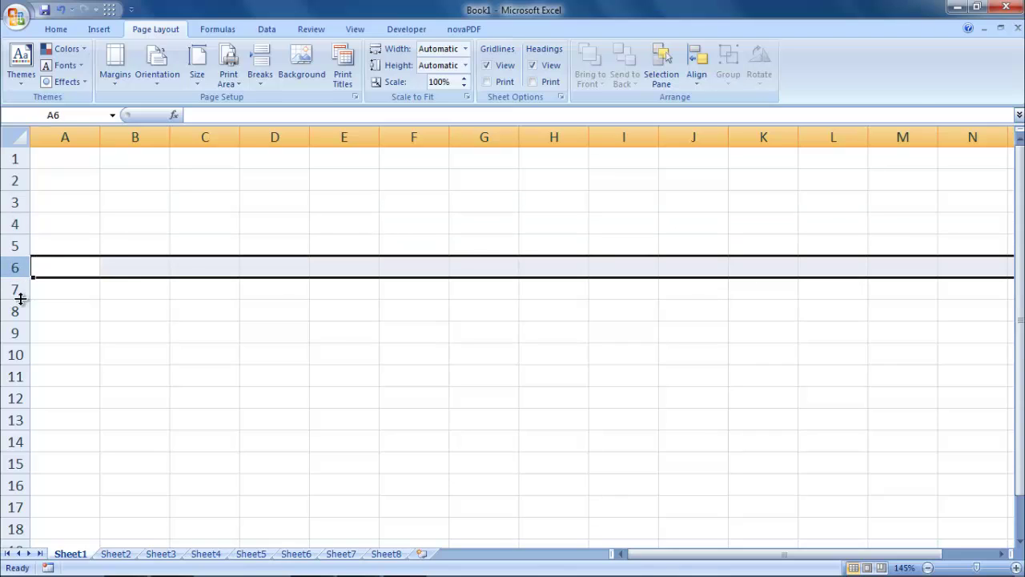
left_click(18, 160)
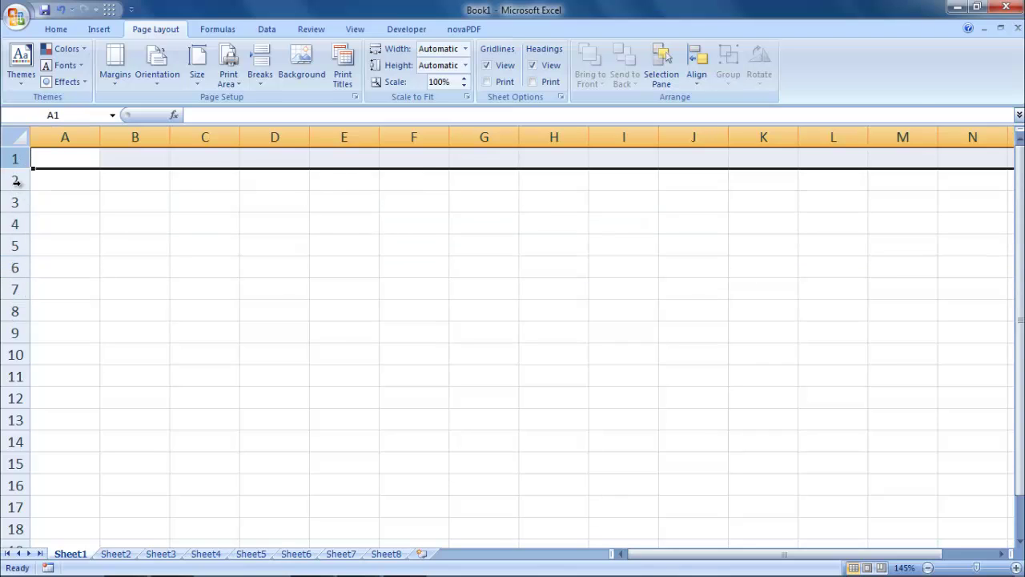
left_click(16, 181)
left_click(16, 202)
left_click(16, 224)
left_click(16, 246)
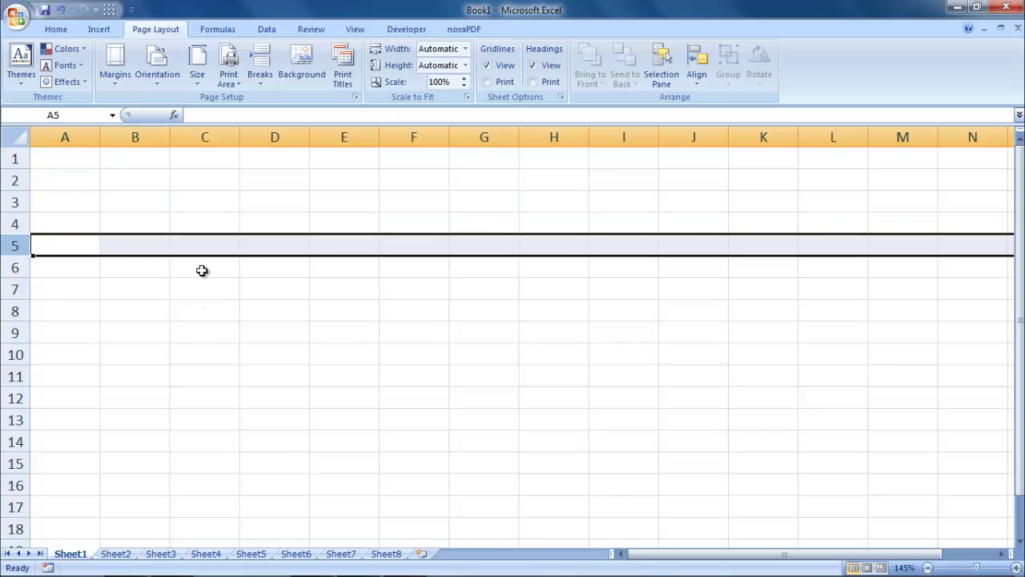
left_click(160, 186)
left_click(80, 177)
left_click(152, 204)
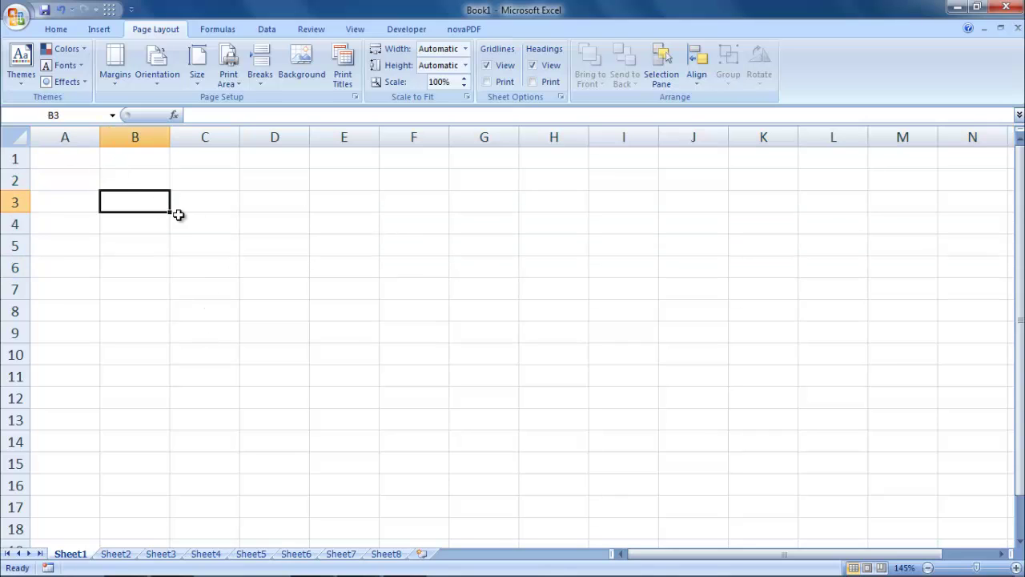
left_click(183, 222)
left_click(166, 202)
left_click(198, 187)
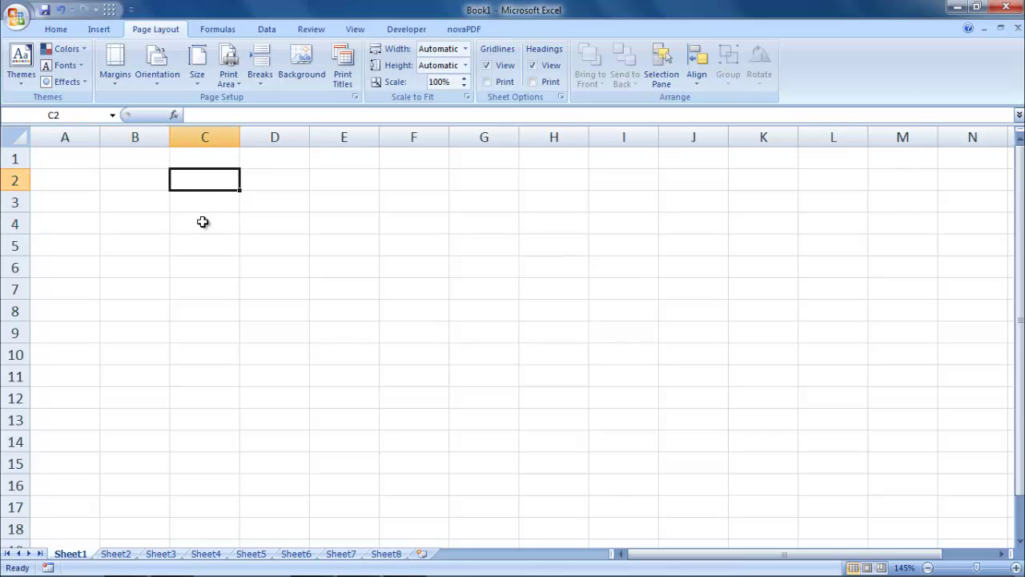
left_click(203, 221)
left_click(178, 182)
left_click(346, 188)
left_click(290, 267)
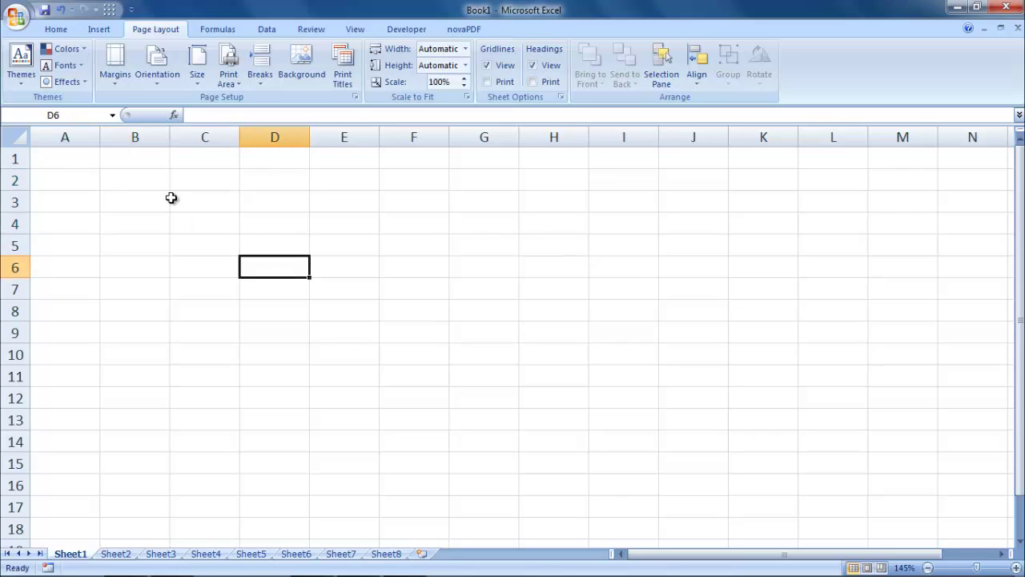
left_click(170, 197)
left_click(74, 161)
left_click(145, 203)
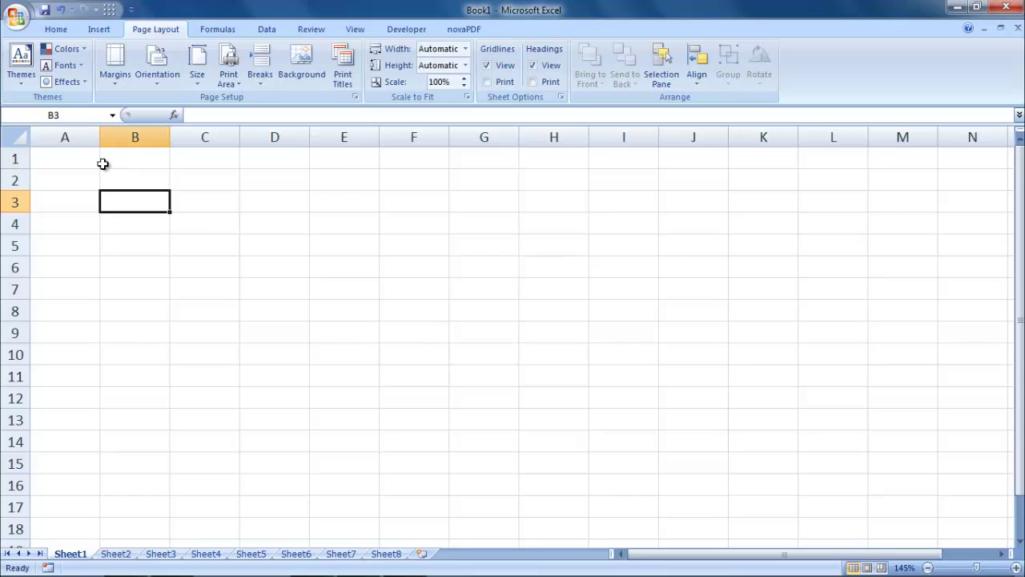
left_click(72, 156)
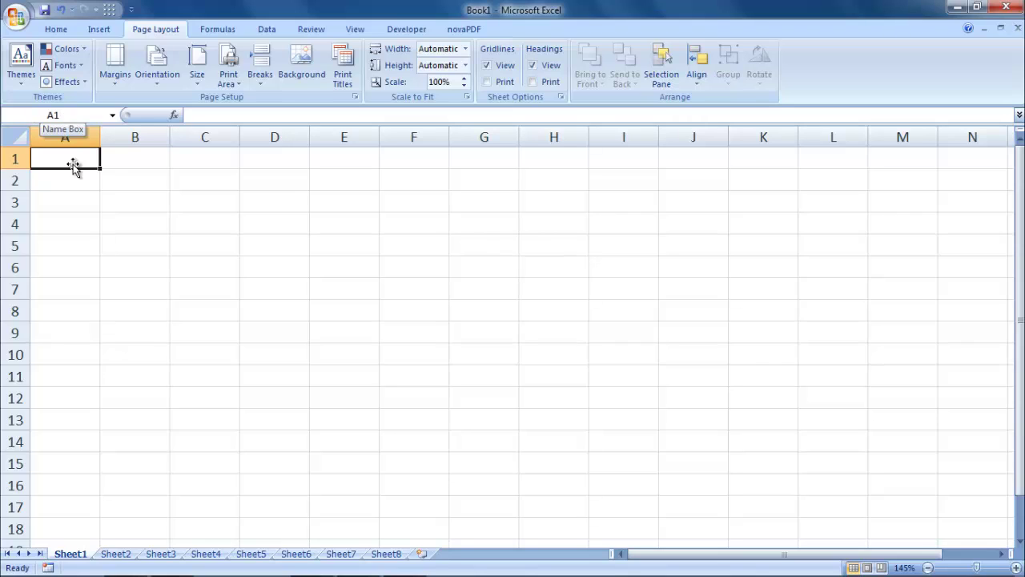
- Select cells A3, A1, D6, I8, E5 and C4, then type 'Where are you' into C5
left_click(75, 200)
left_click(76, 154)
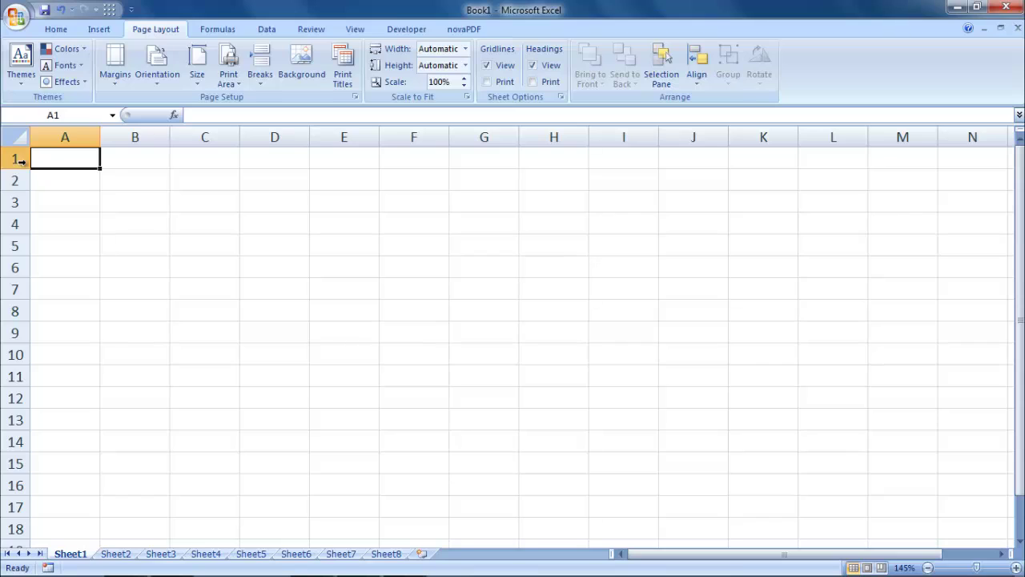
left_click(293, 267)
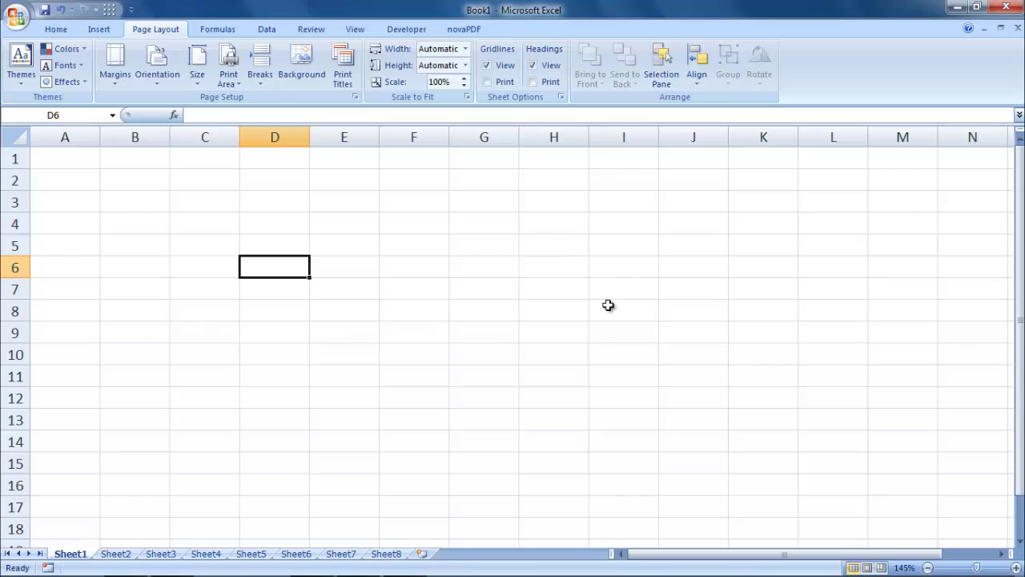
left_click(639, 316)
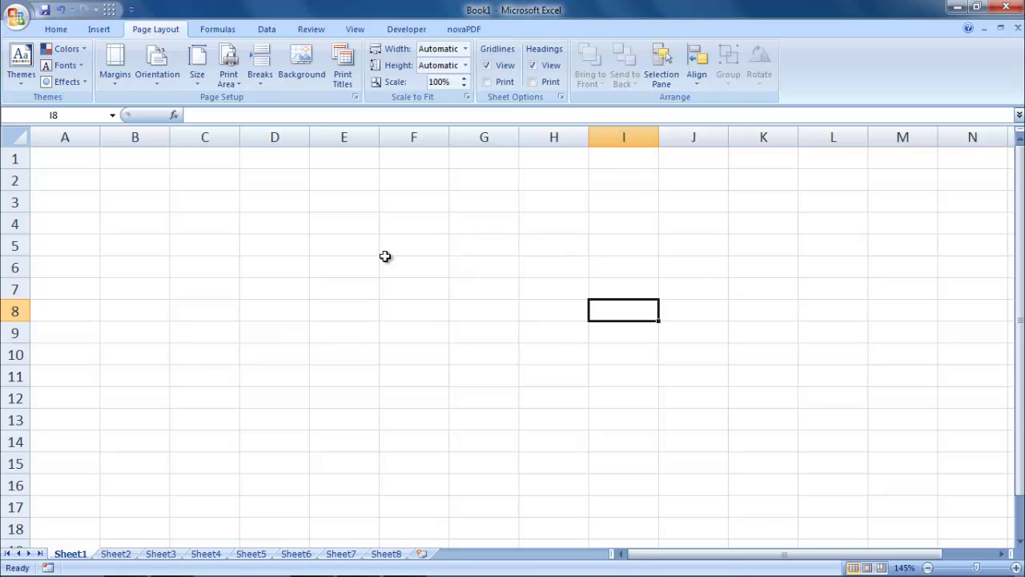
left_click(335, 247)
left_click(172, 229)
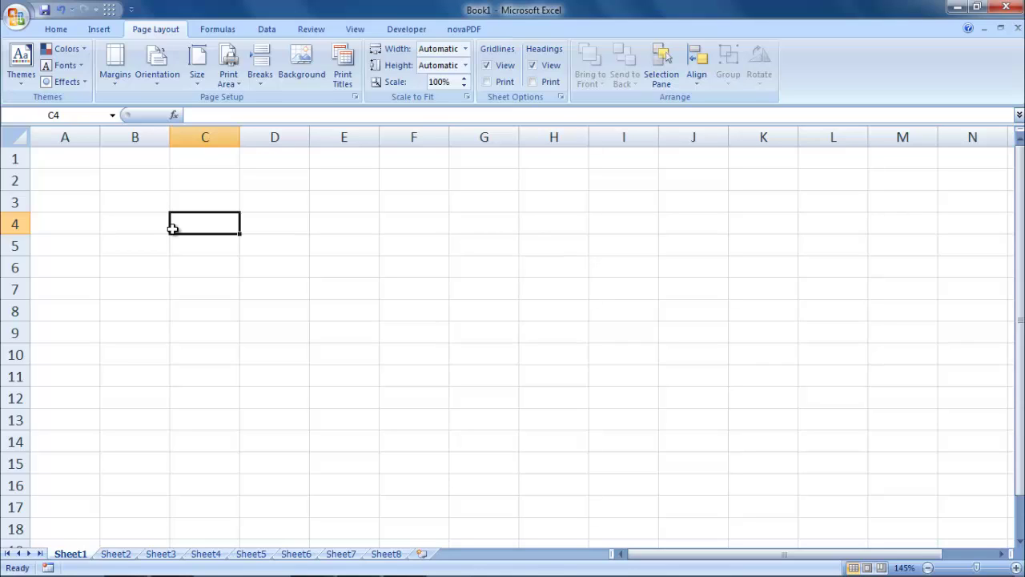
left_click(203, 246)
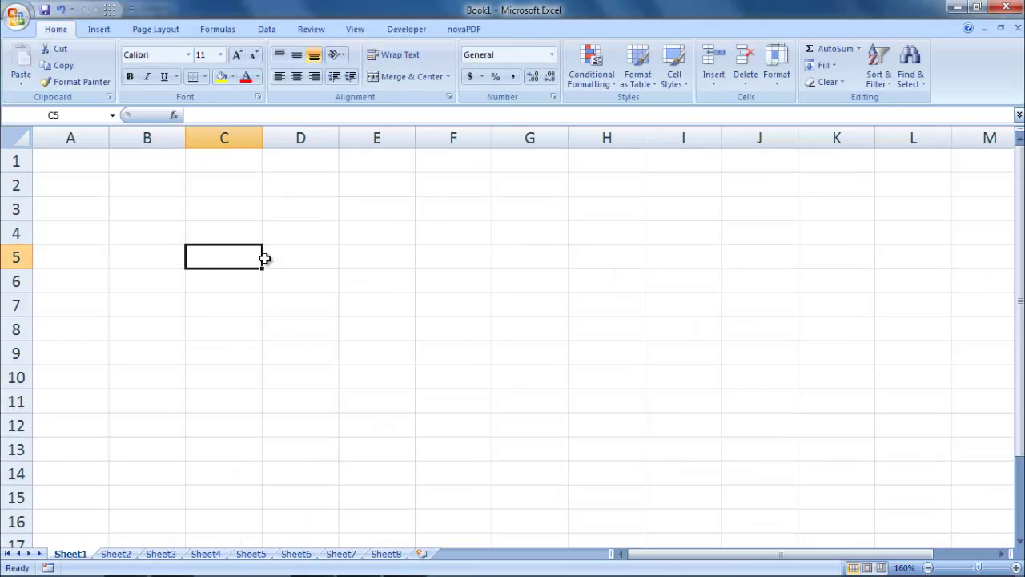
type("Wh")
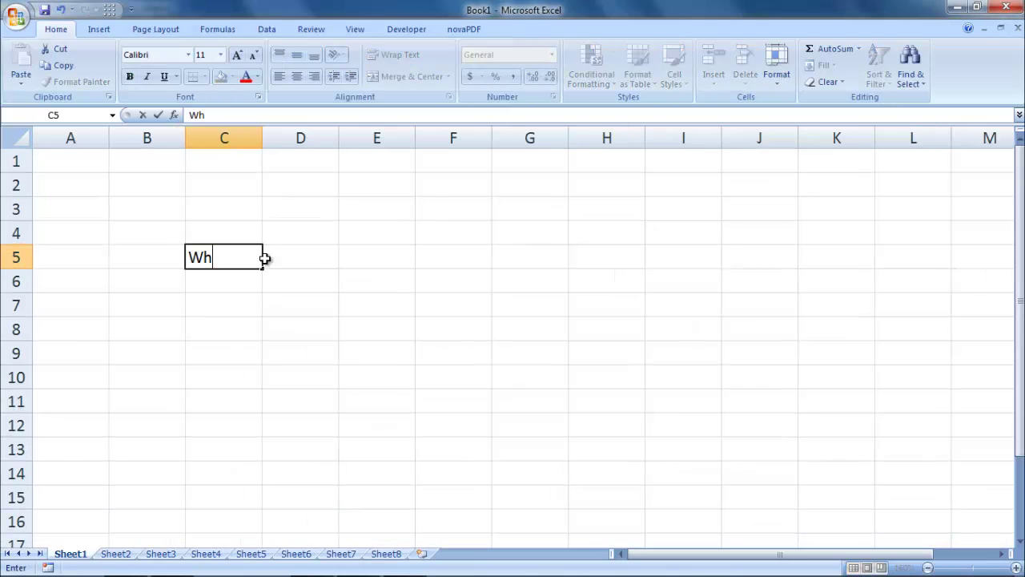
type("ere are you")
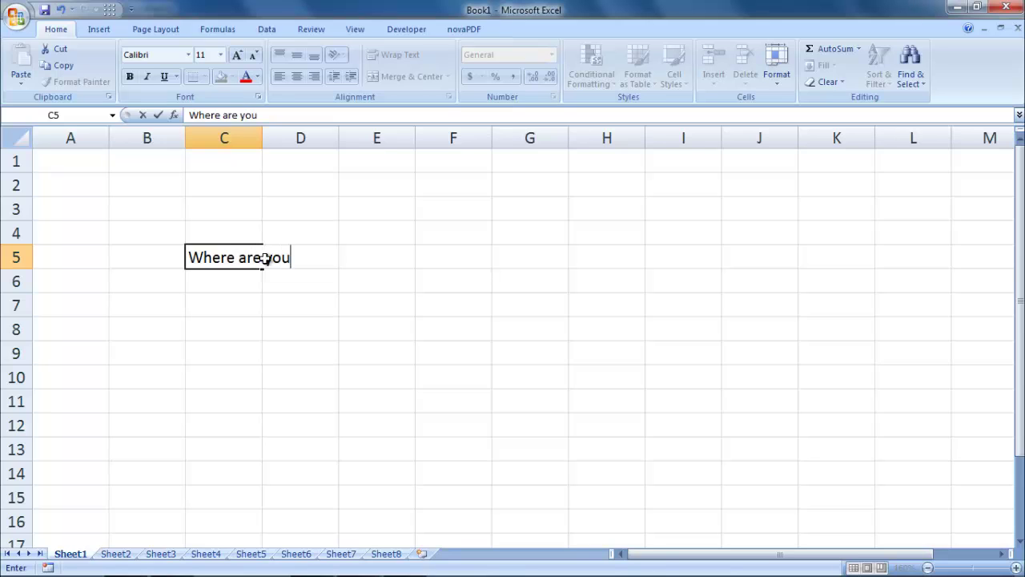
- Commit 'Where are you' in C5 and reselect it to view its contents
key("Return")
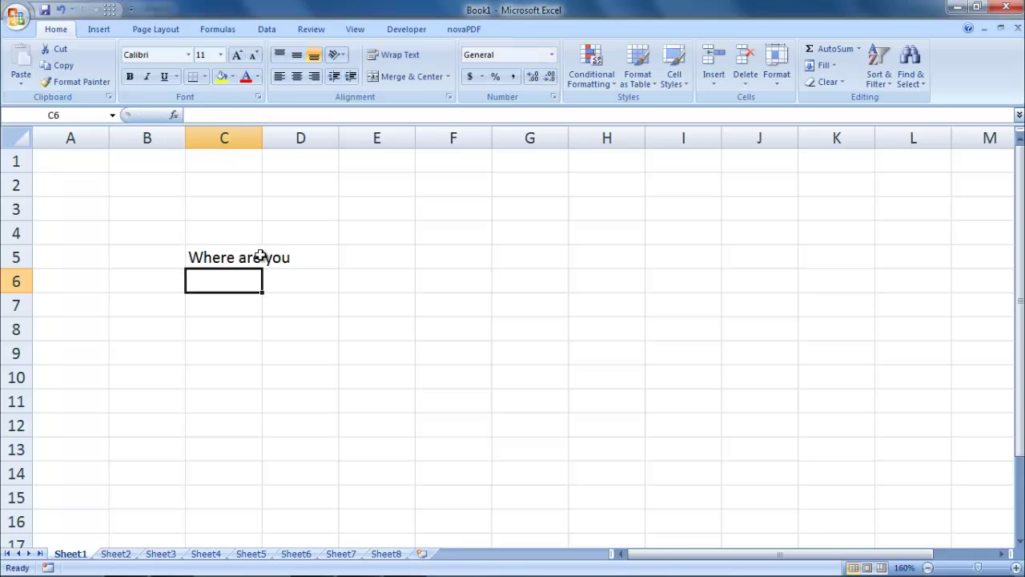
left_click(260, 257)
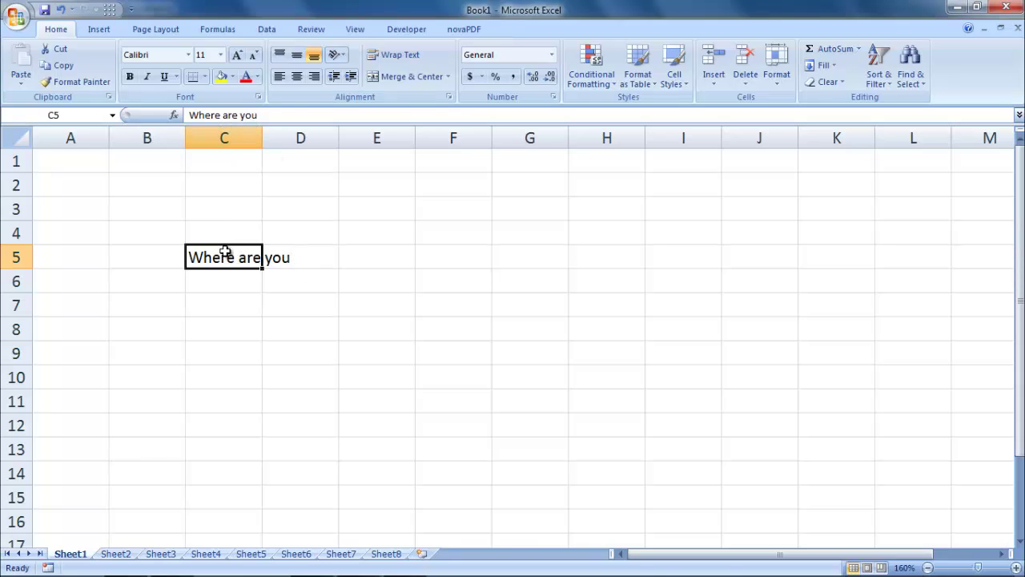
left_click(239, 280)
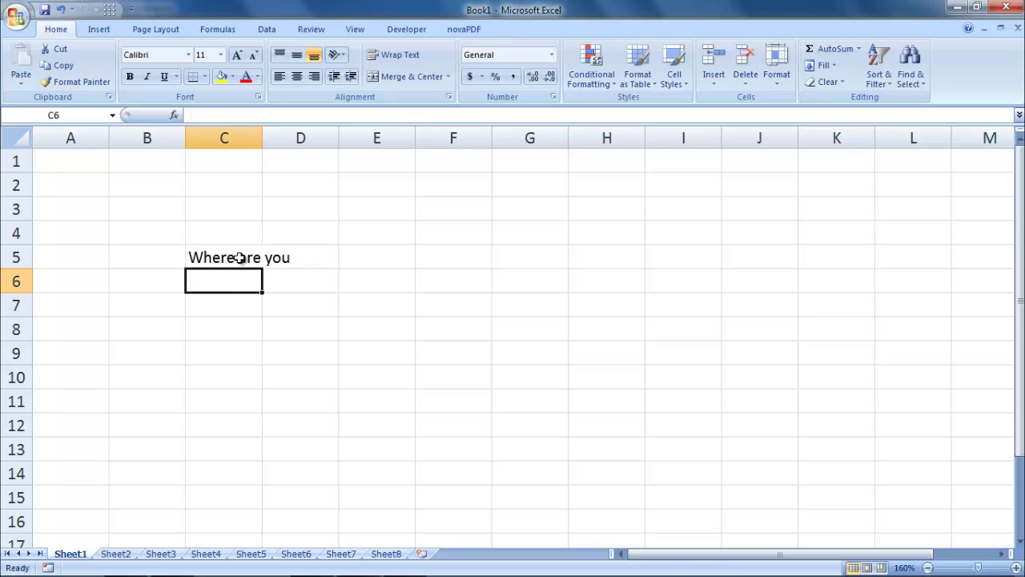
left_click(238, 257)
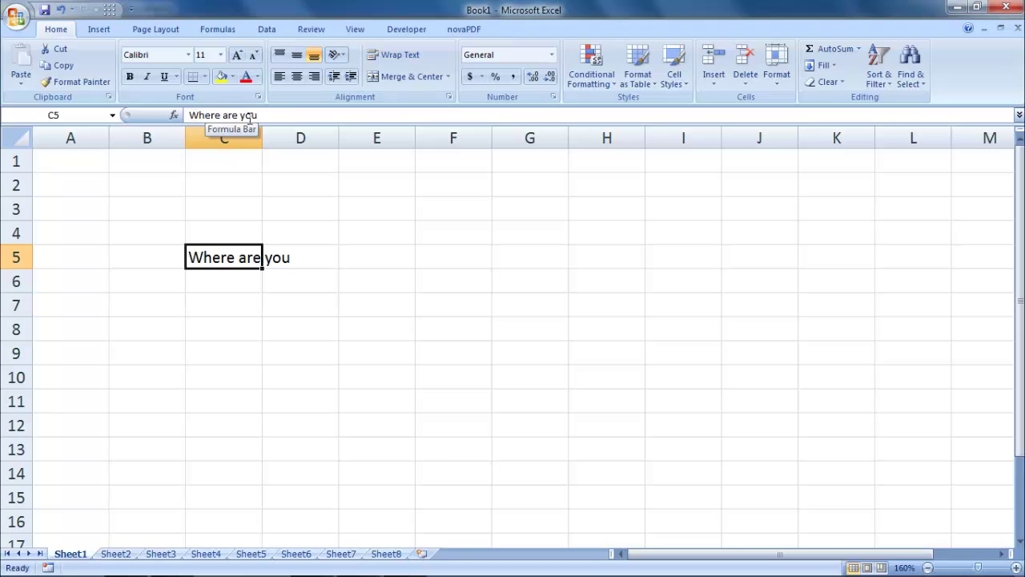
- Enter 'How' in D5, cutting off C5's displayed text
left_click(301, 258)
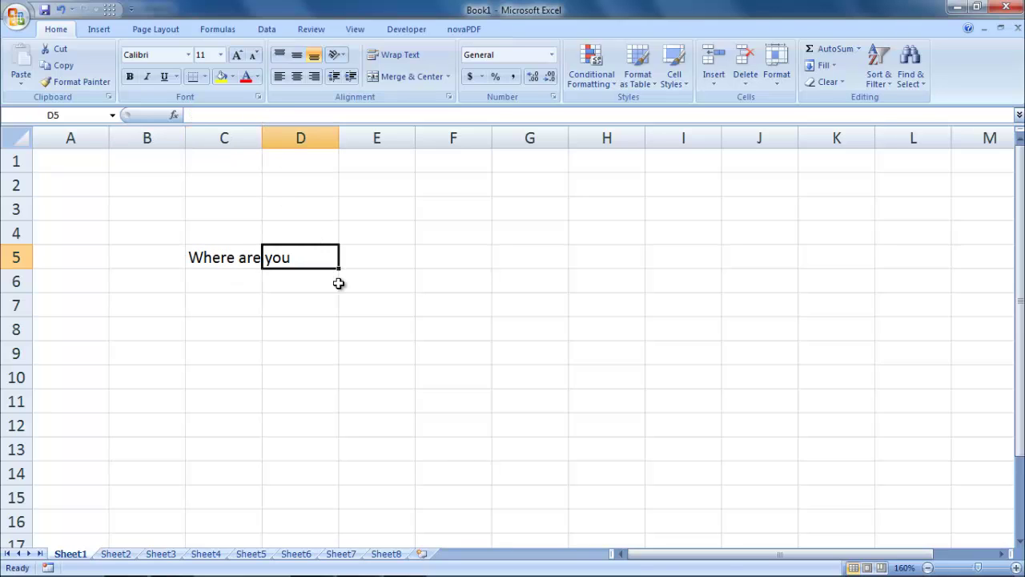
type("How")
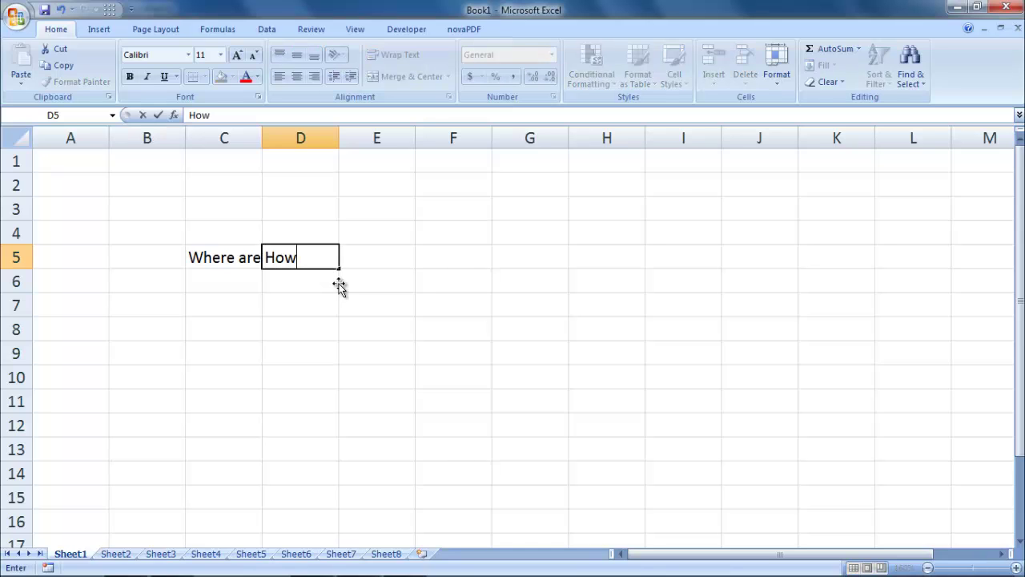
key("Return")
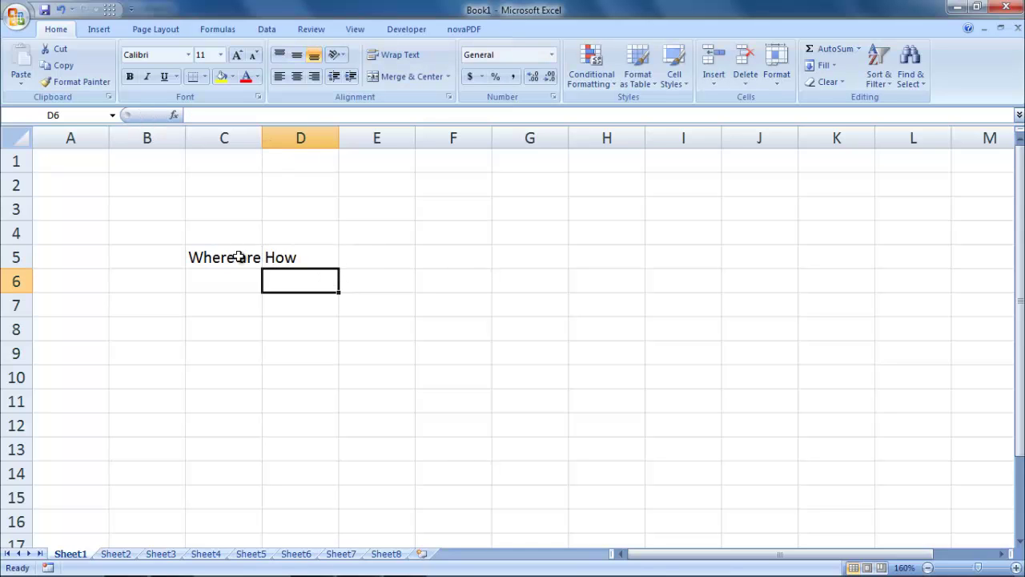
left_click(238, 258)
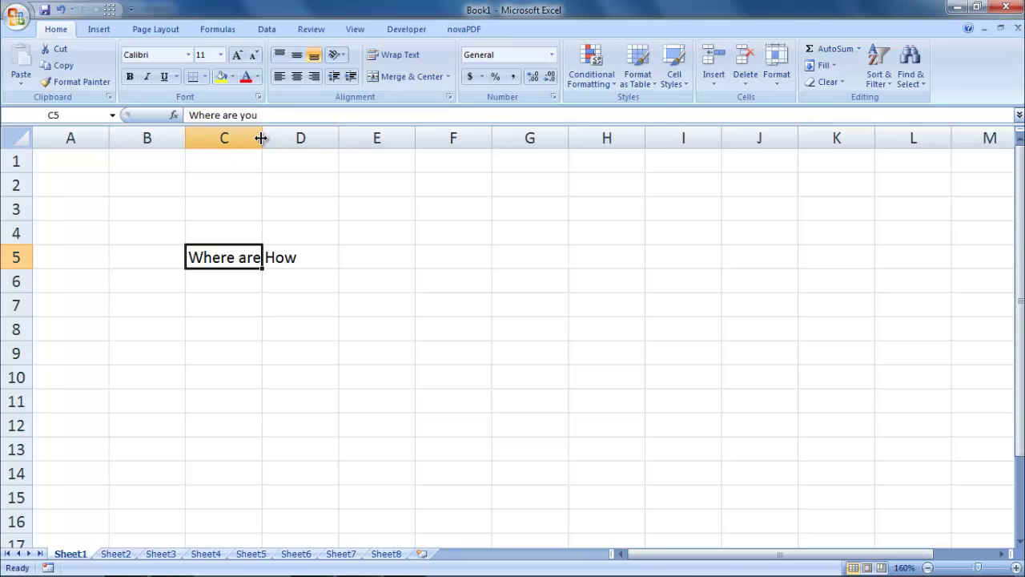
- Autofit column C to 'Where are you', widen it slightly, and make row 5 taller
double_click(261, 139)
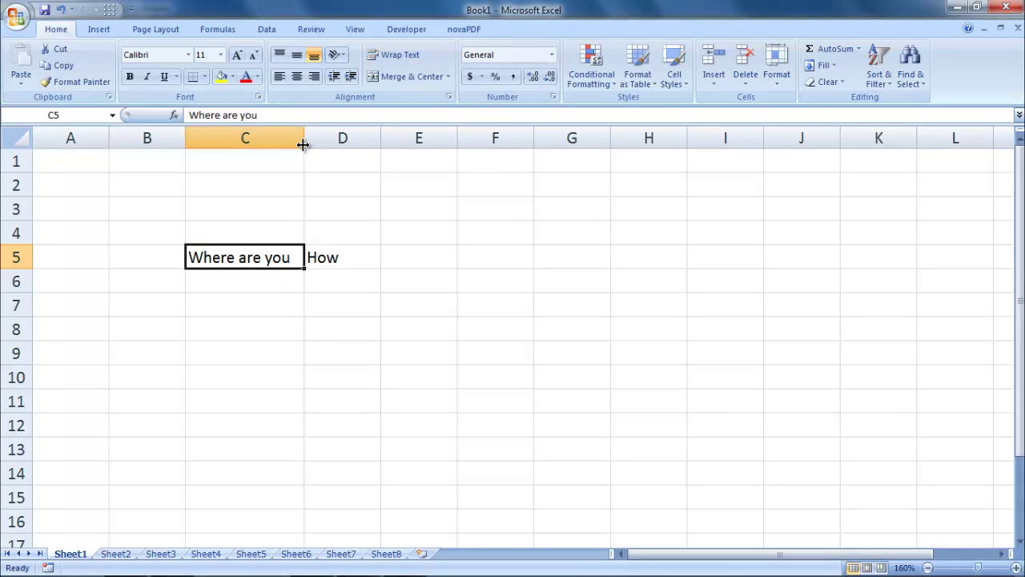
mouse_move(304, 144)
left_mouse_down()
mouse_move(401, 143)
mouse_move(313, 145)
left_mouse_up()
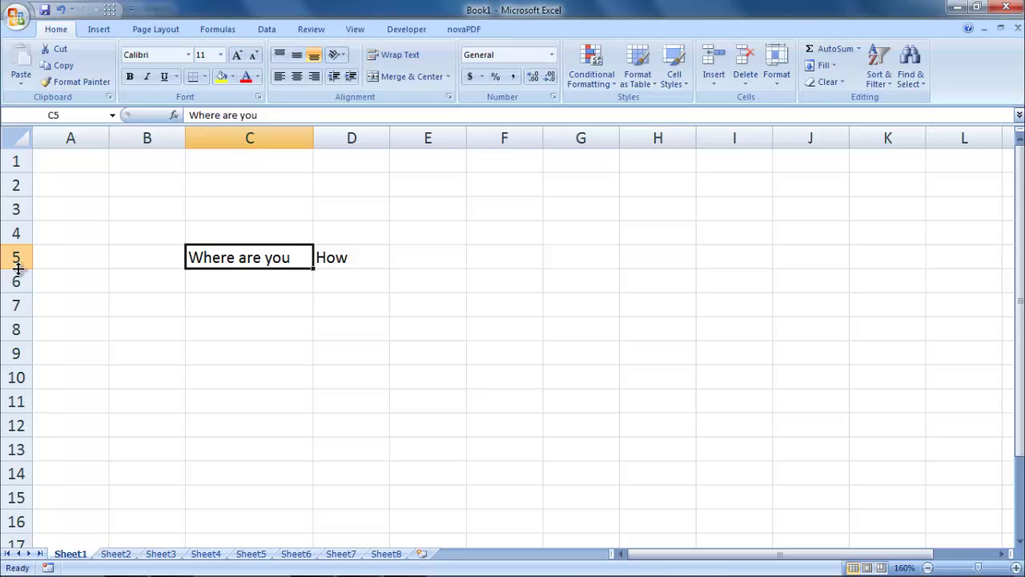
left_click_drag(18, 269, 22, 309)
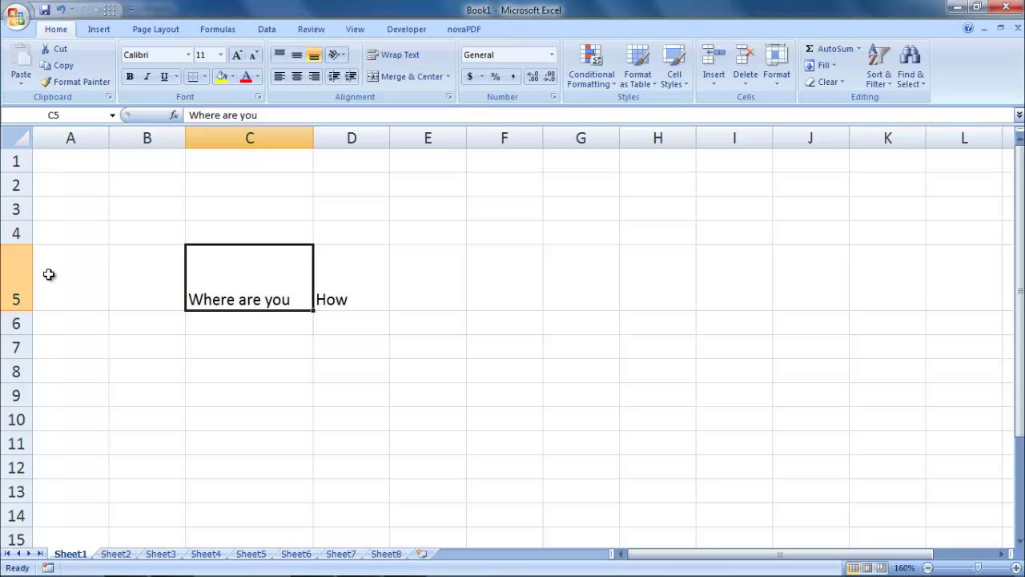
- Widen column C further, then select C5 and empty cell C7
left_click(278, 132)
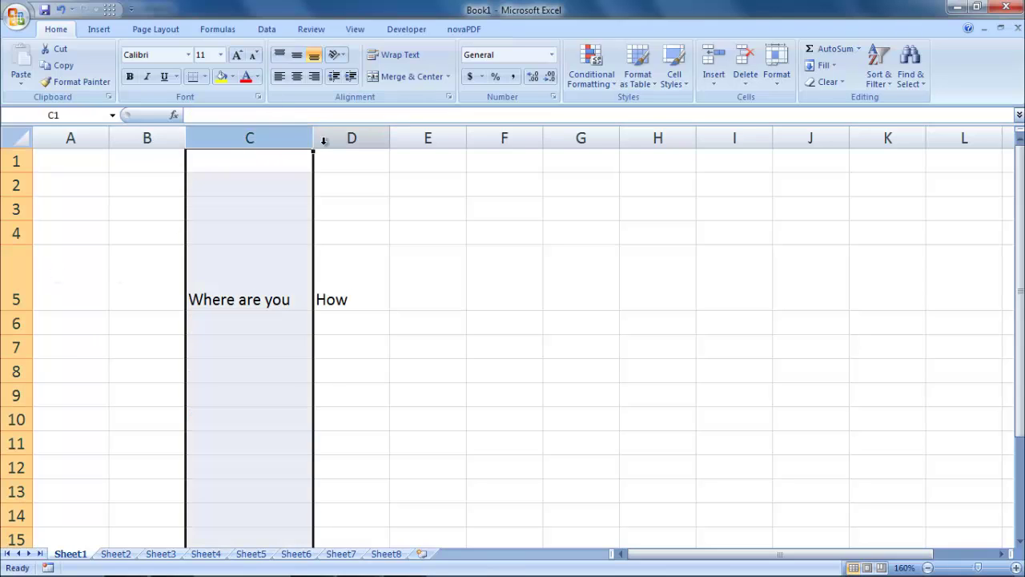
mouse_move(313, 140)
left_mouse_down()
mouse_move(342, 141)
mouse_move(319, 140)
left_mouse_up()
left_click(263, 194)
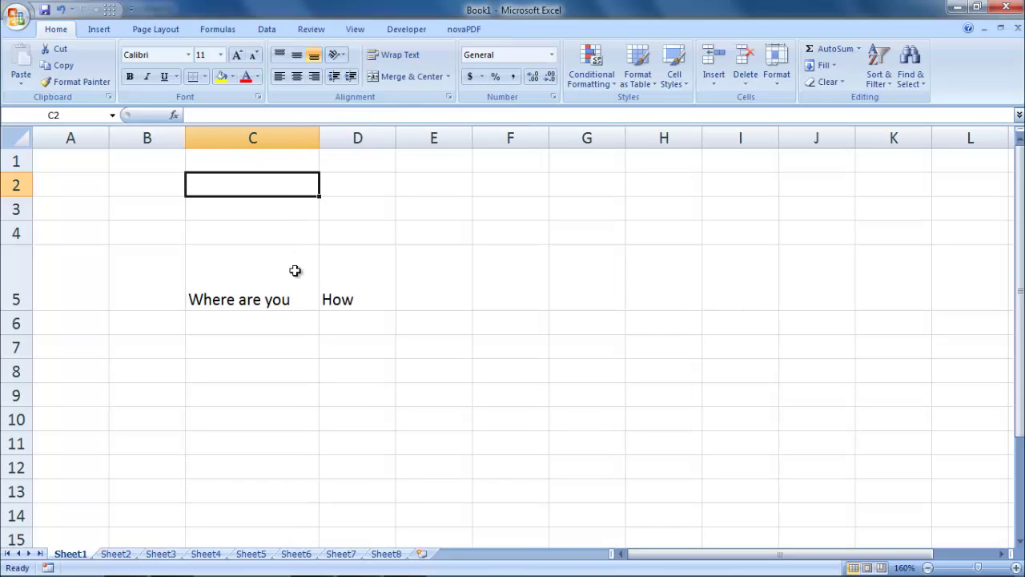
left_click(246, 276)
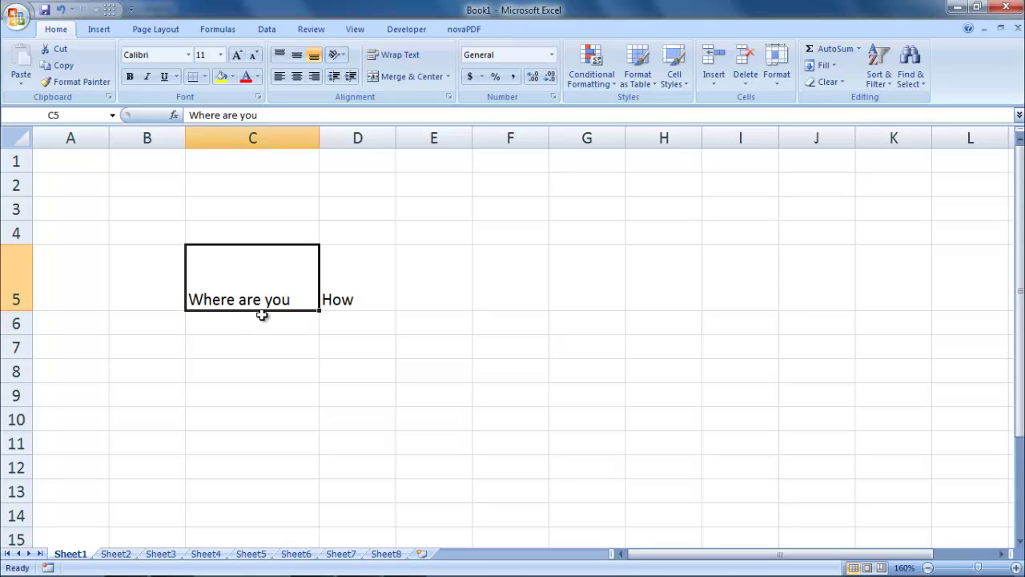
left_click(260, 351)
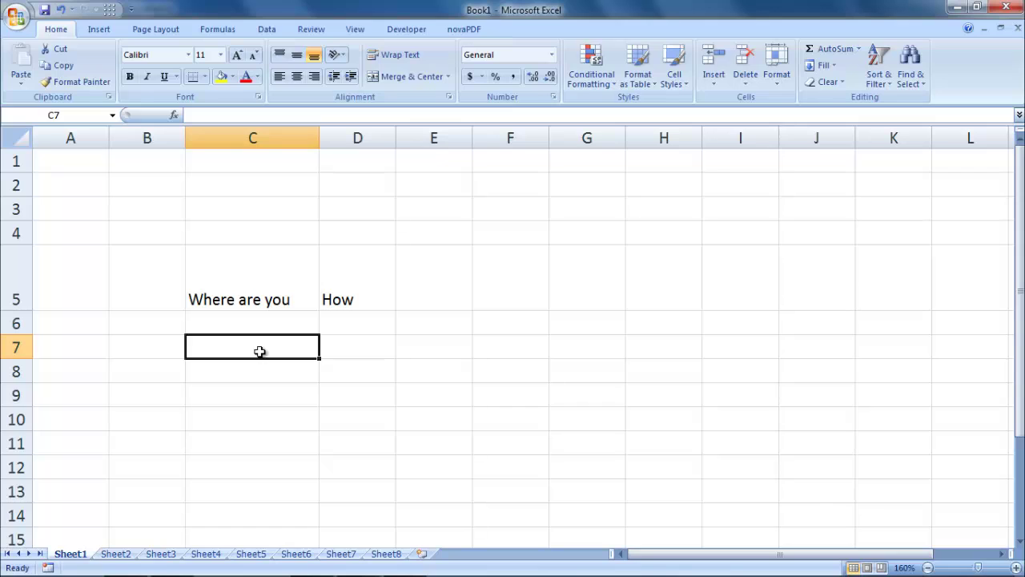
- Set the font to Bamini and enter 'eykh' in C7 as Tamil text
left_click(159, 57)
type("Bamini")
key("Return")
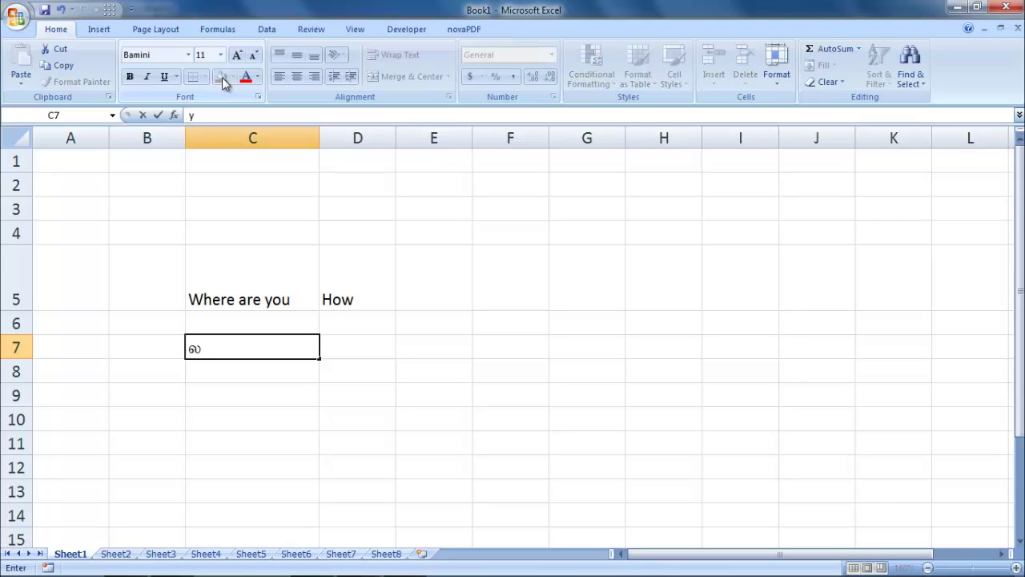
type("eykh")
key("Return")
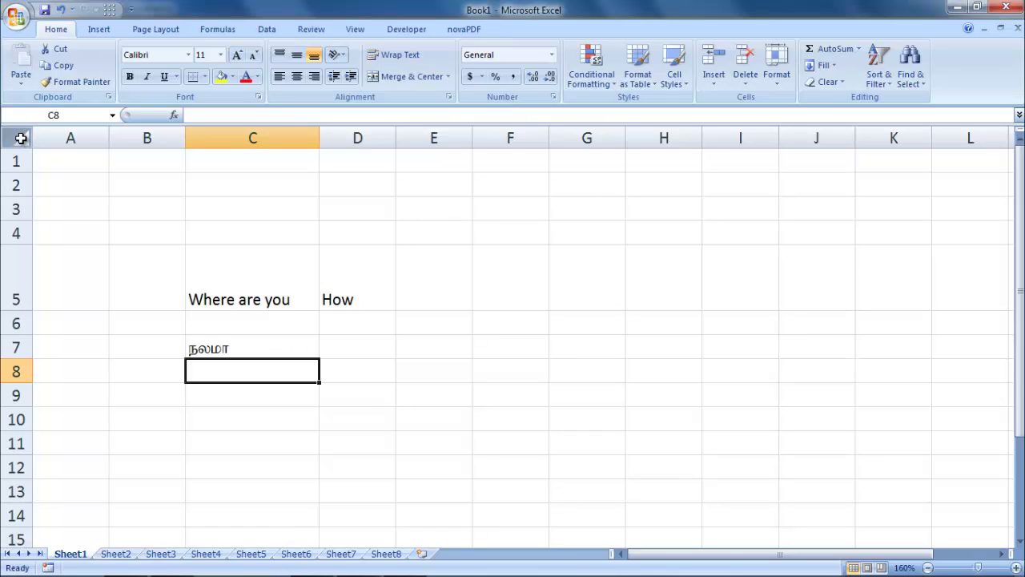
- Apply the Bamini font to the entire worksheet
left_click(21, 138)
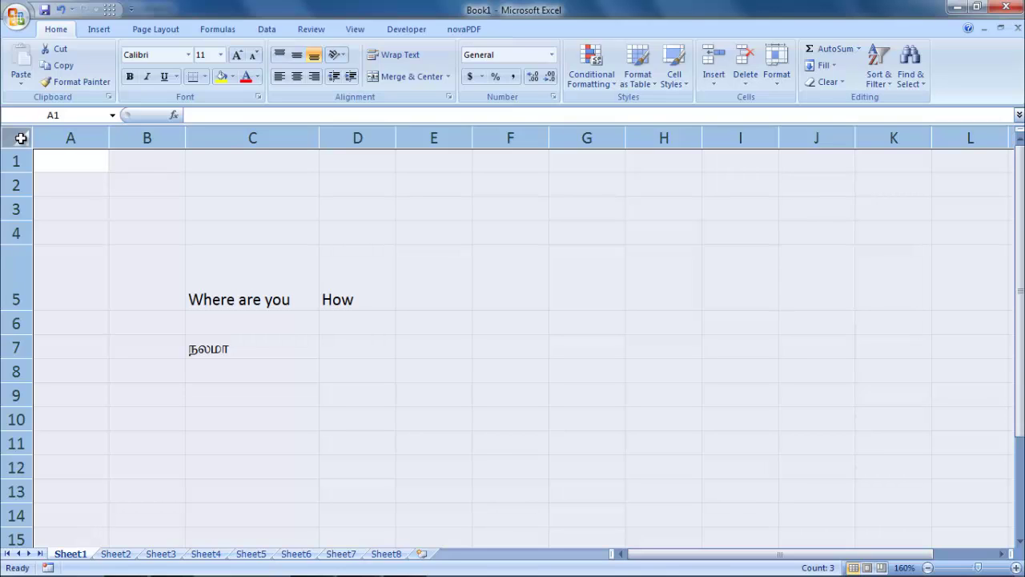
left_click(163, 55)
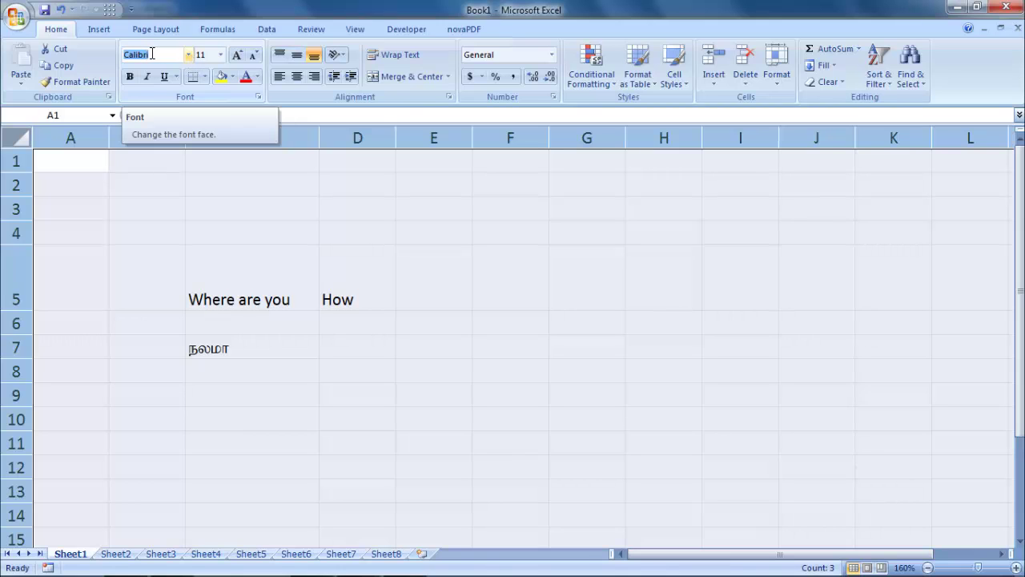
type("Bamini")
key("Return")
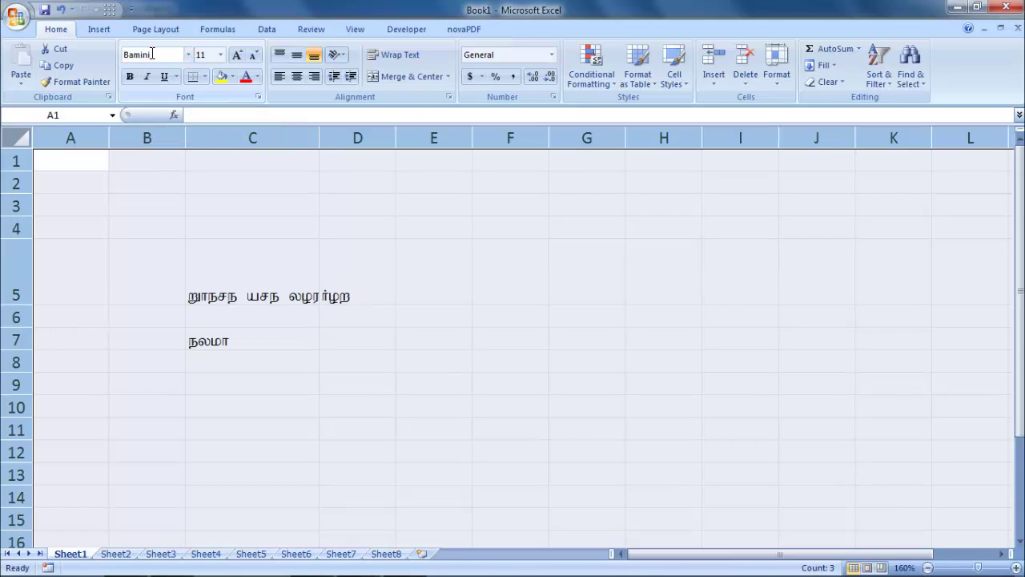
left_click(323, 234)
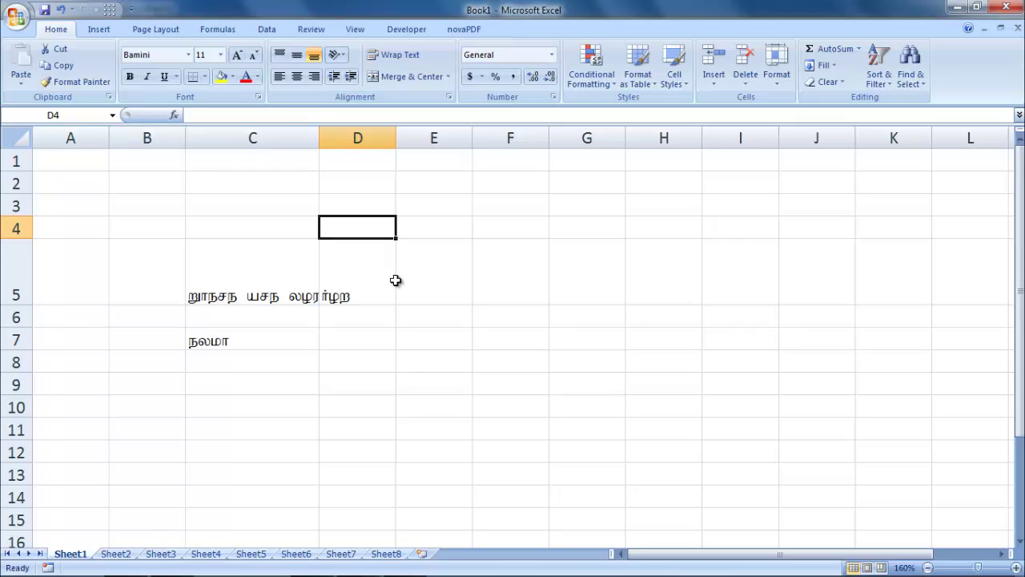
- Switch the whole worksheet's font back to Calibri
left_click(16, 138)
left_click(168, 54)
type("C")
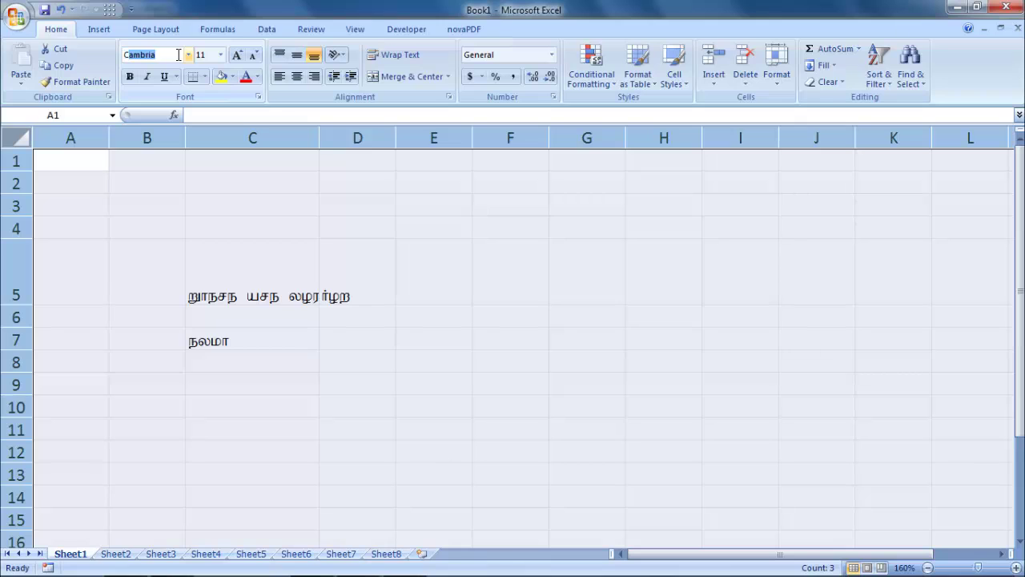
type("al")
key("Return")
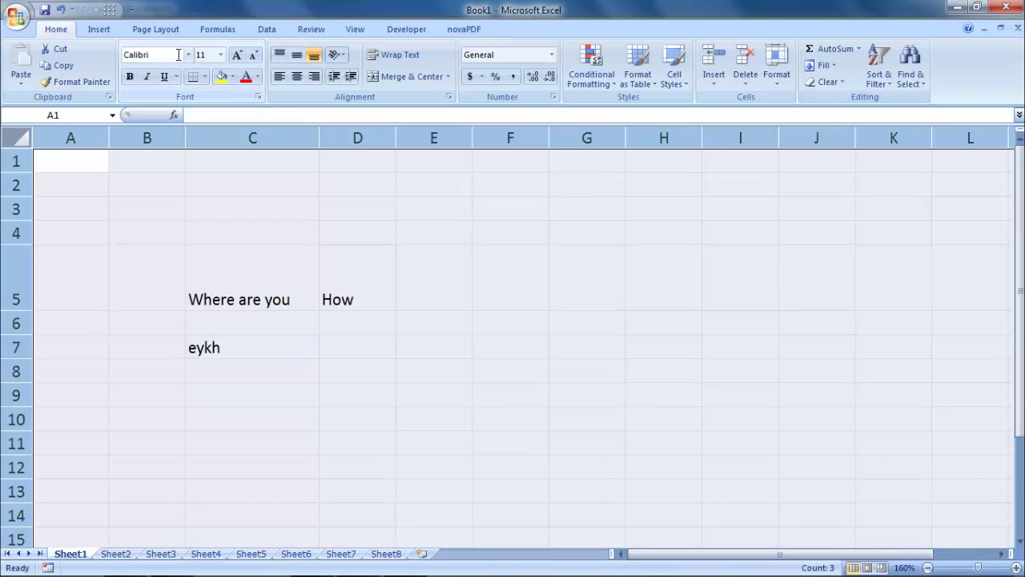
- Clear the sample text from B5:D8
left_click(268, 344)
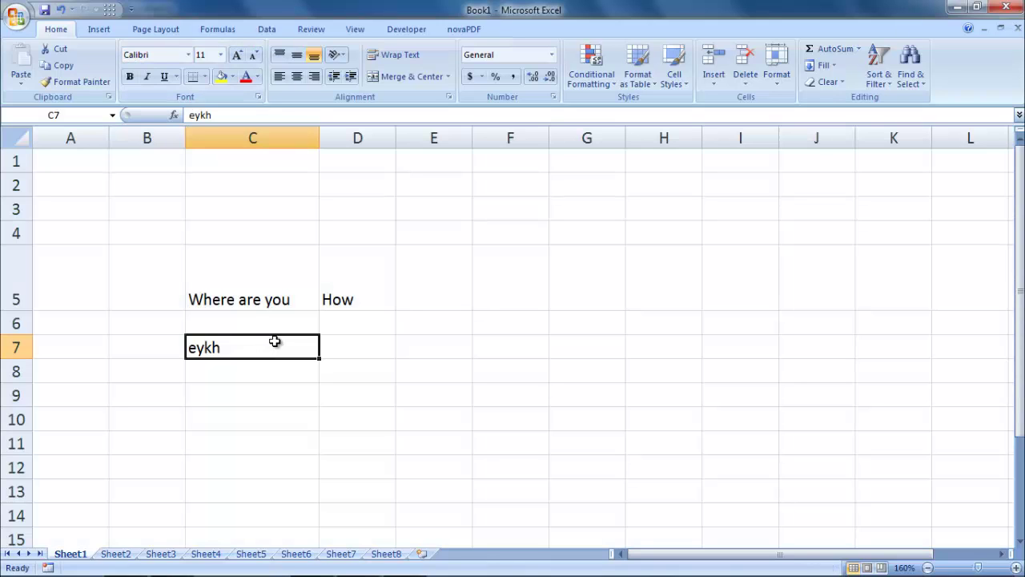
left_click_drag(181, 264, 389, 375)
key("Delete")
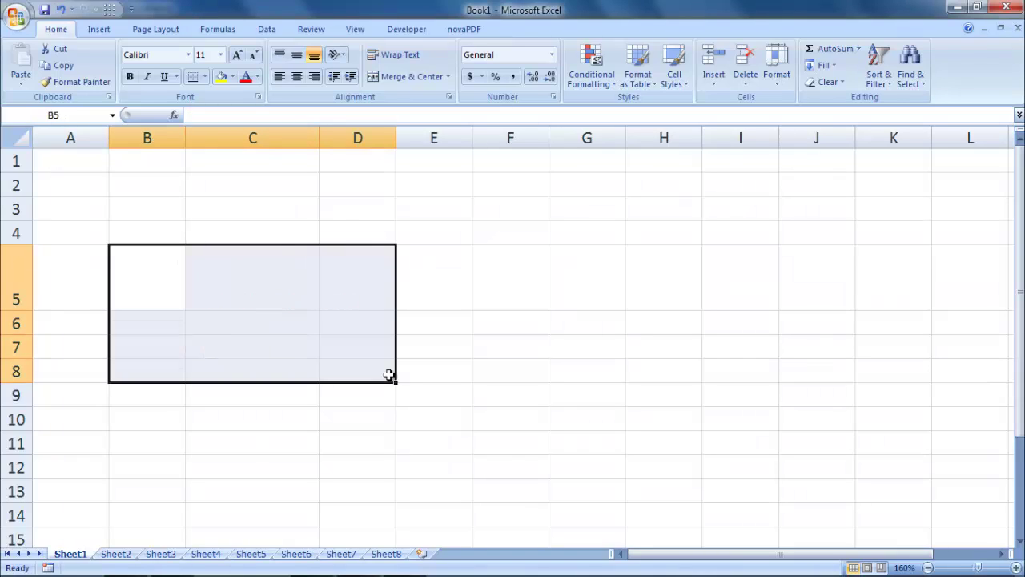
- Type 'PRODUCT DETAILS' in Book2's A1 and merge and centre it across A1:D1
left_click(210, 209)
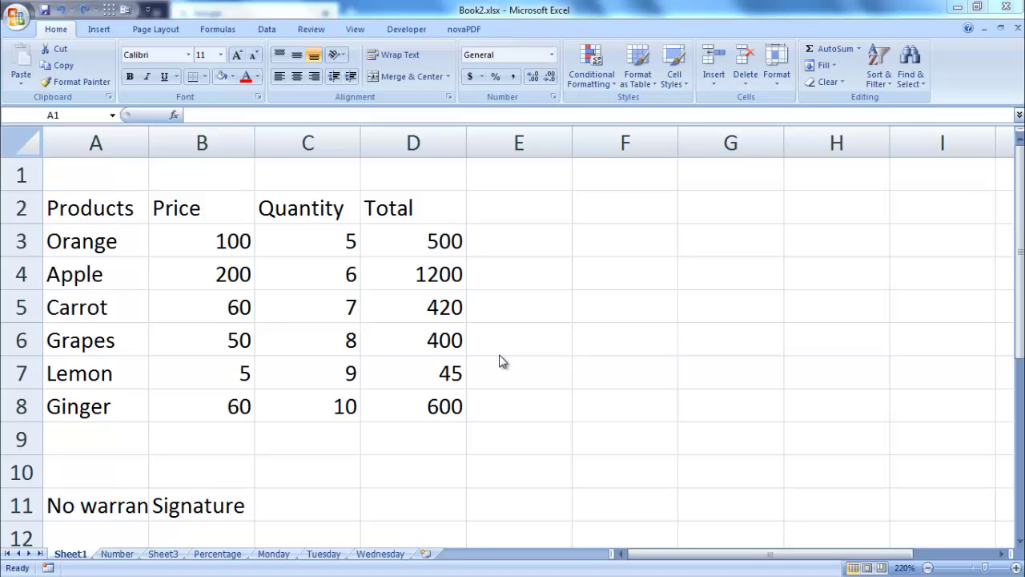
left_click(104, 177)
type("P")
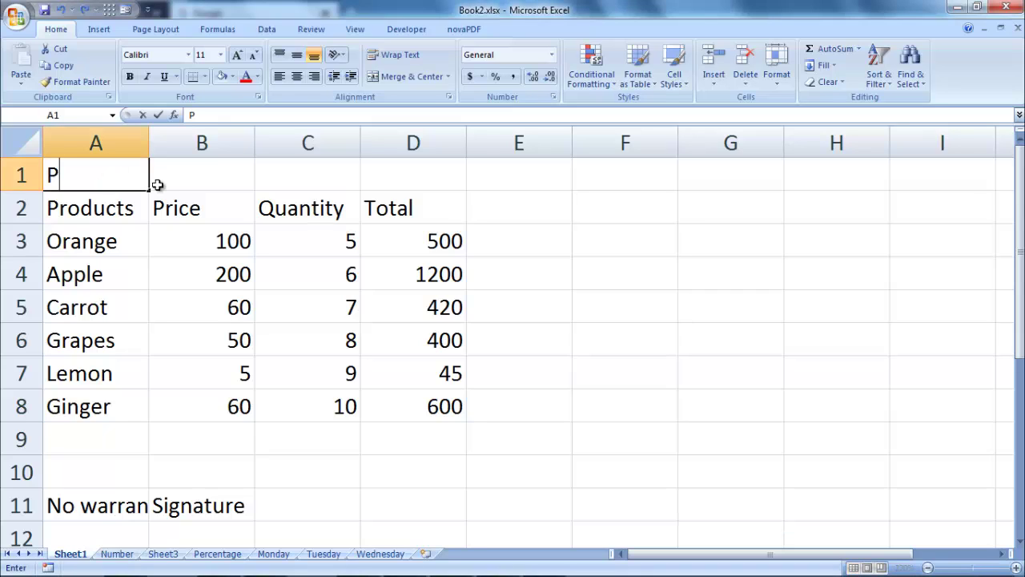
type("RODUCT D")
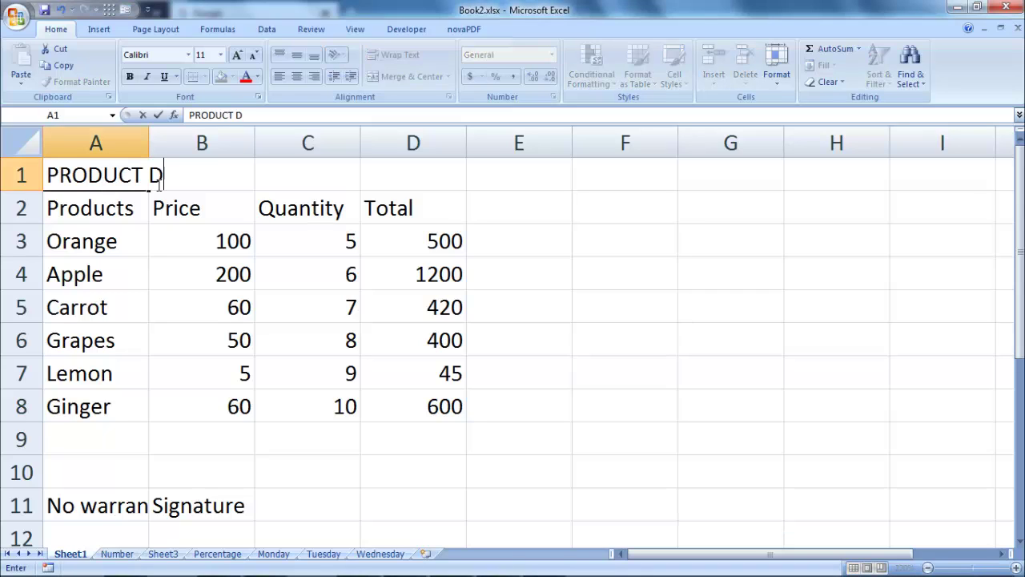
type("ETAILS")
key("Return")
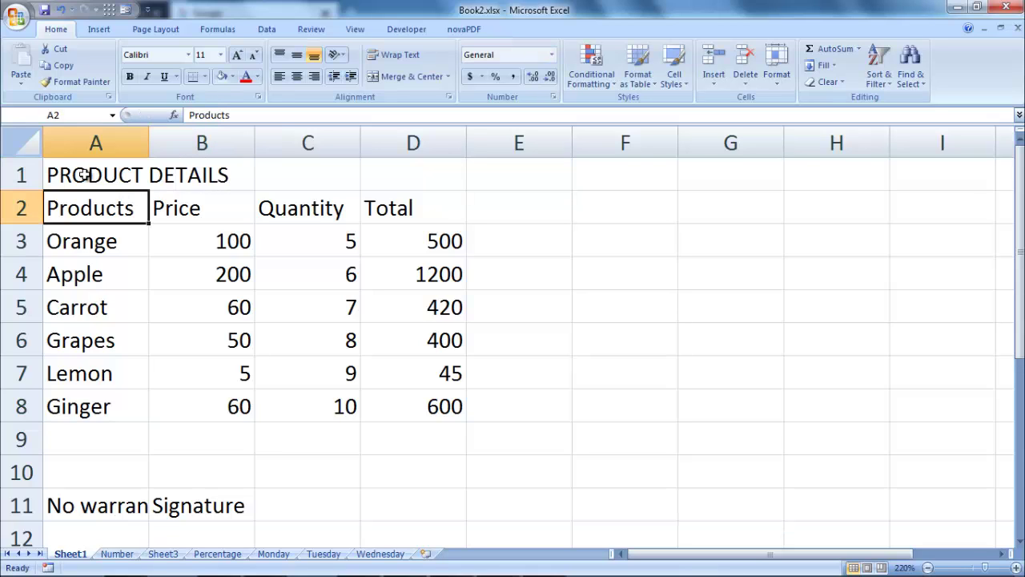
left_click_drag(80, 175, 410, 175)
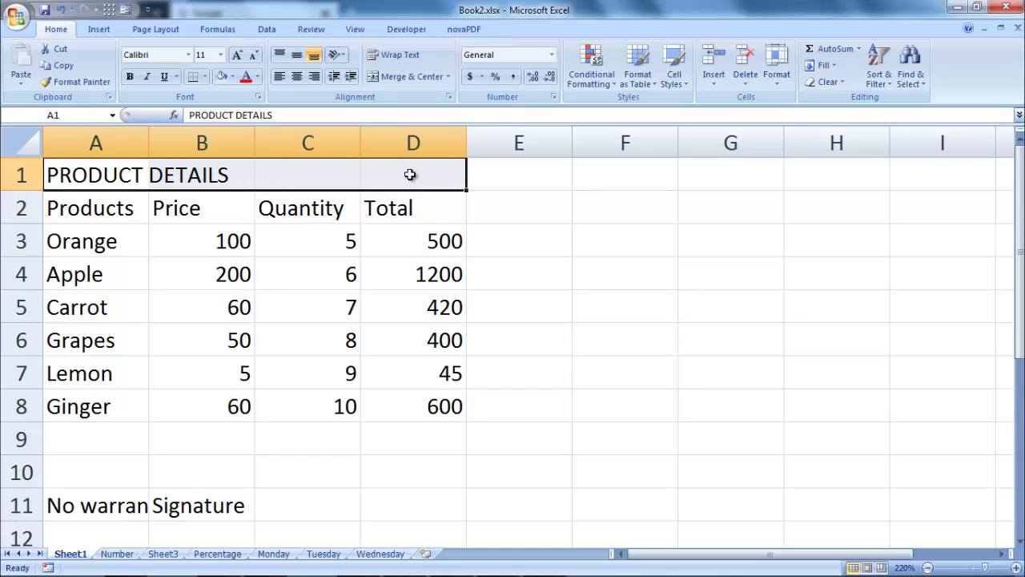
left_click(402, 79)
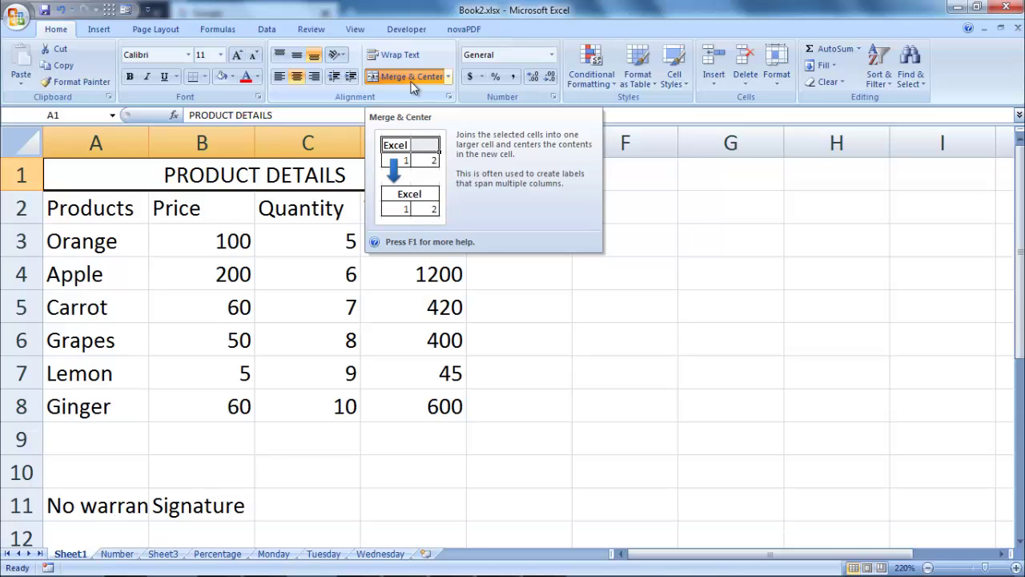
- Make the title bold, trying italic and underline but removing both
left_click(131, 78)
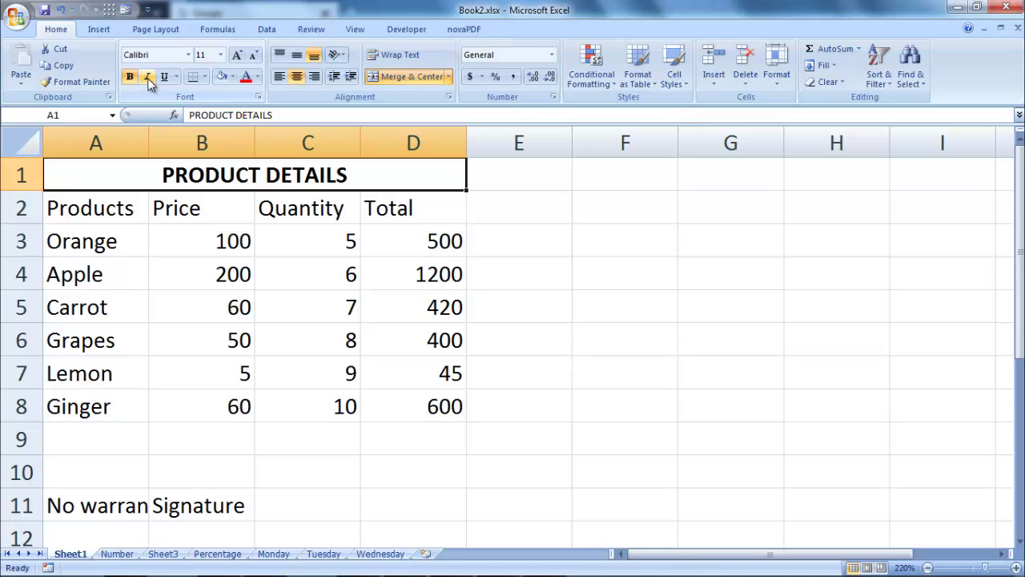
left_click(148, 77)
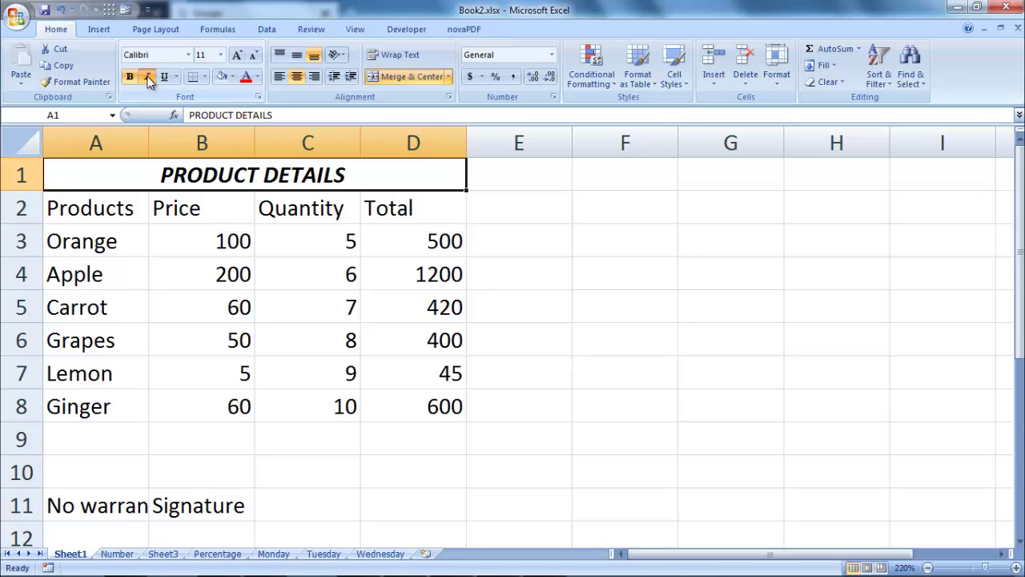
left_click(148, 77)
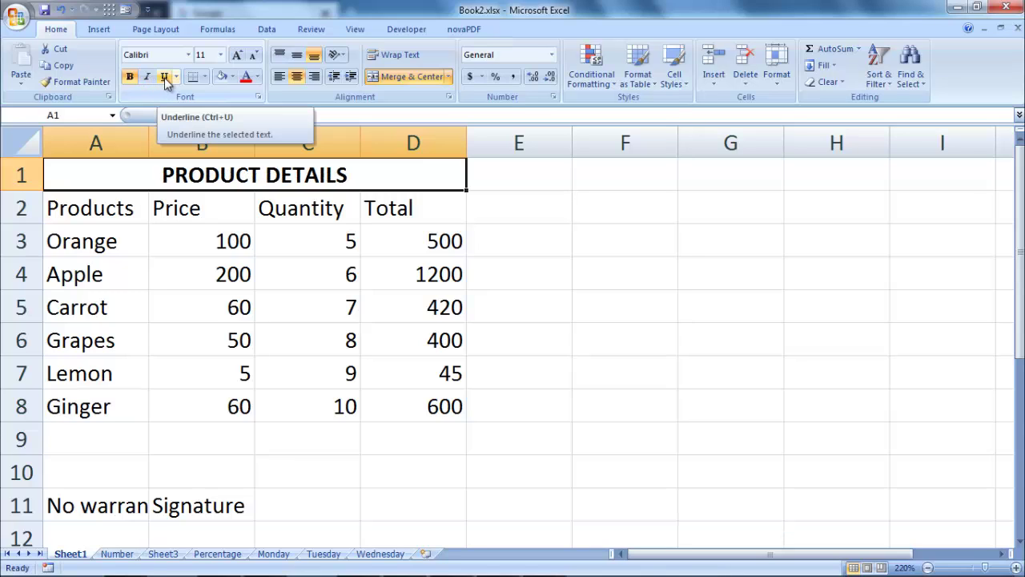
left_click(166, 78)
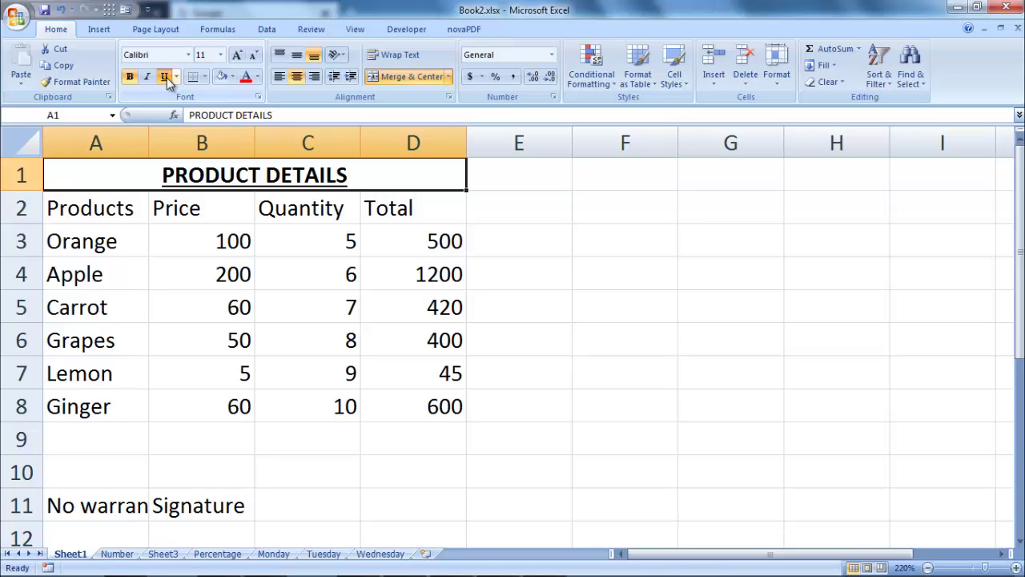
left_click(167, 77)
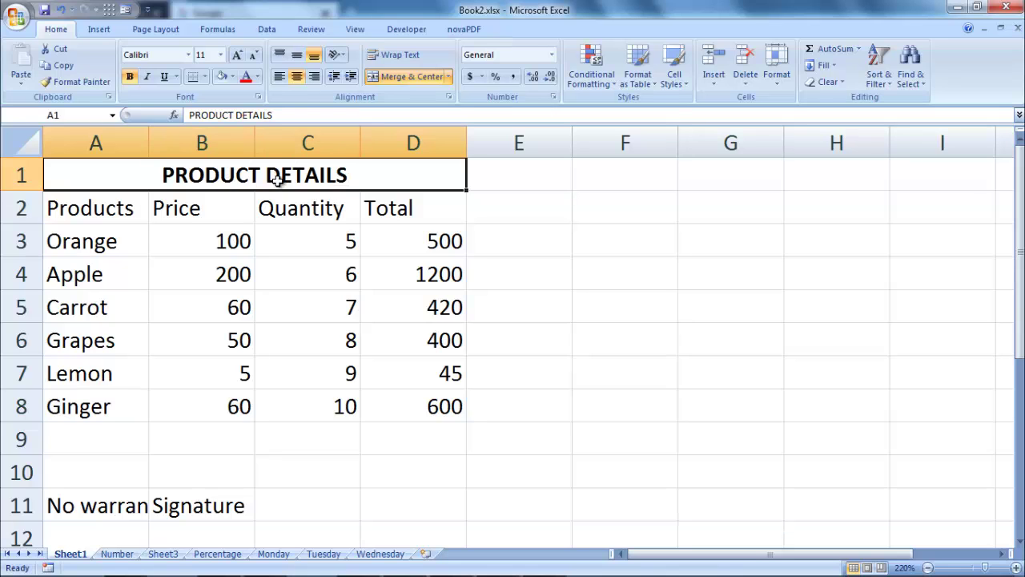
- Enlarge the title's font size to 16, then shrink it back to 11
left_click(224, 56)
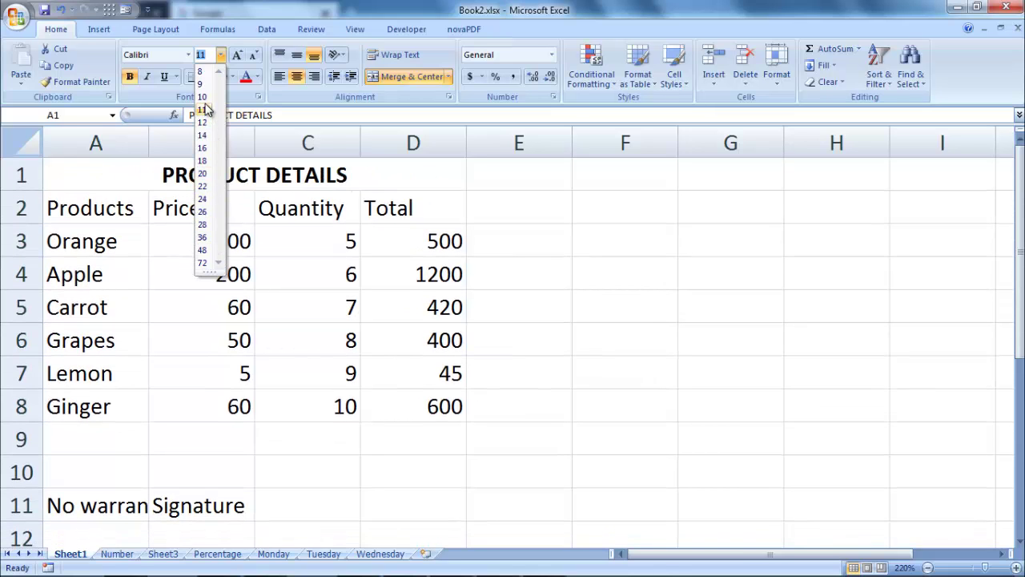
left_click(240, 32)
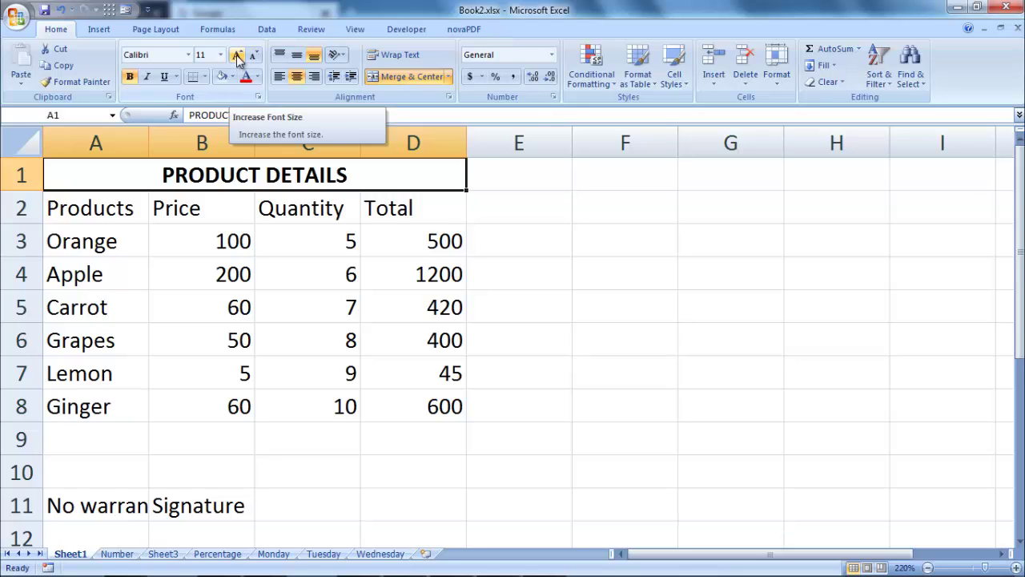
left_click(239, 56)
left_click(239, 56)
left_click(238, 56)
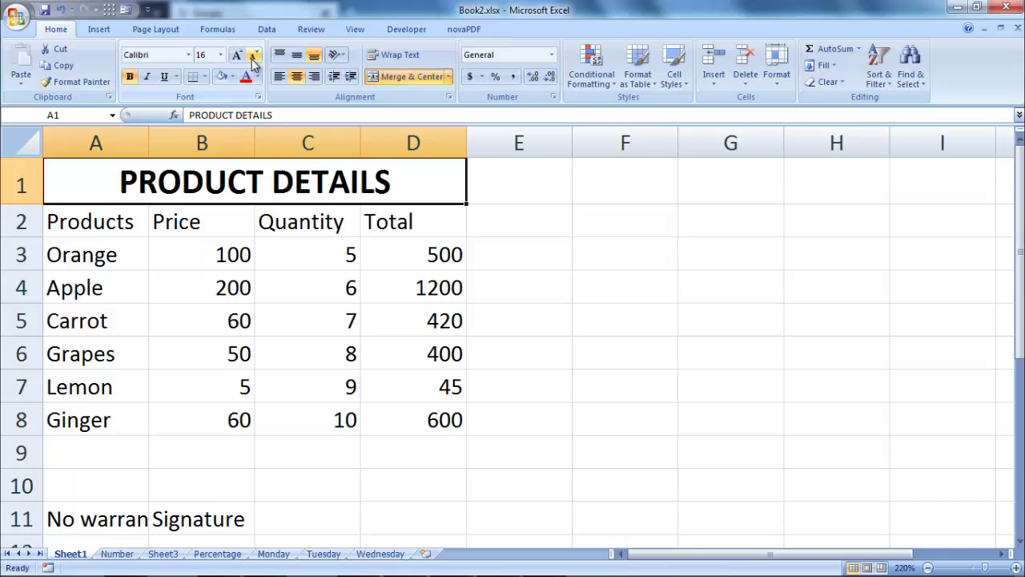
left_click(252, 59)
left_click(253, 61)
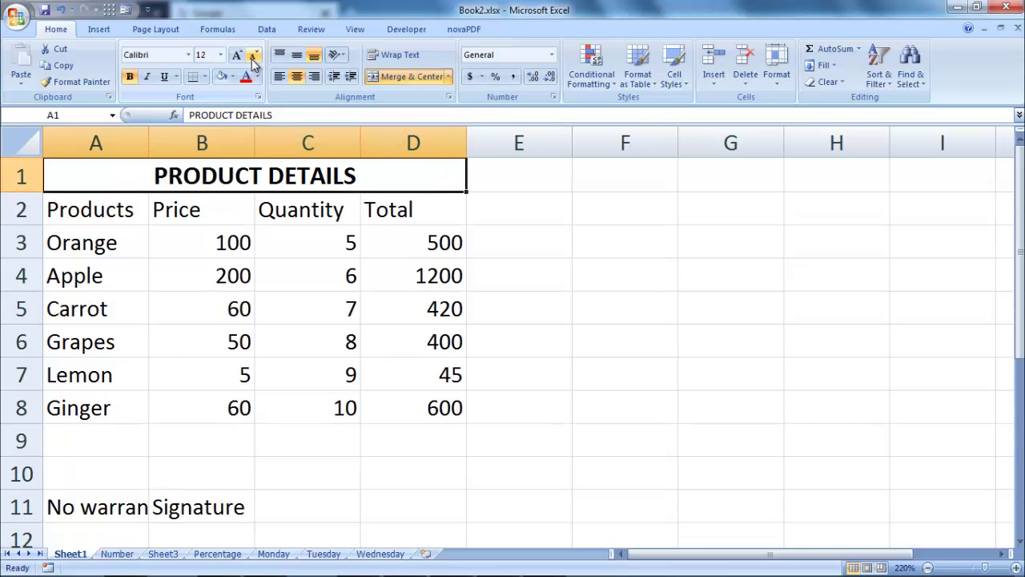
left_click(252, 59)
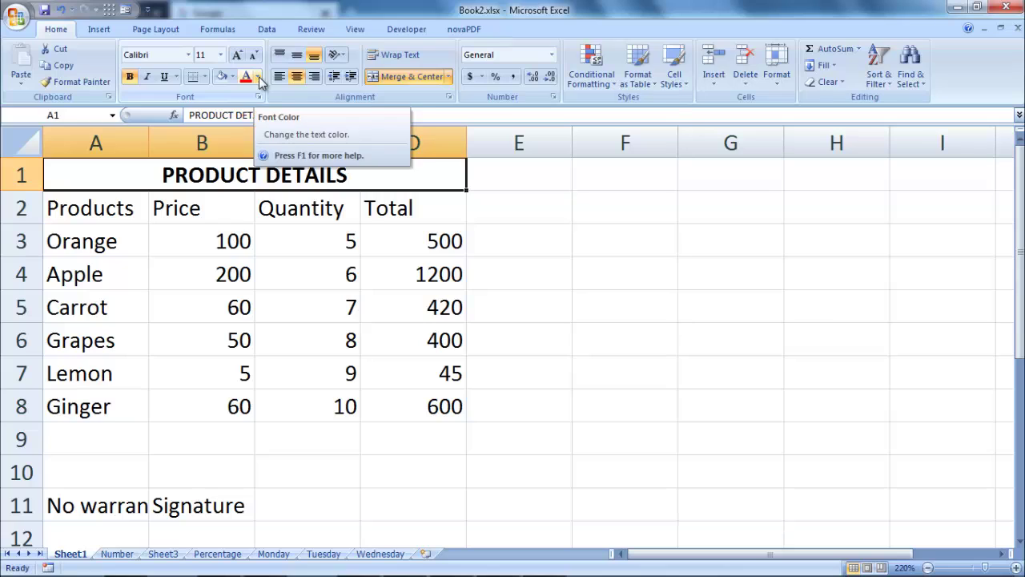
- Set the PRODUCT DETAILS font colour to standard Red
left_click(257, 77)
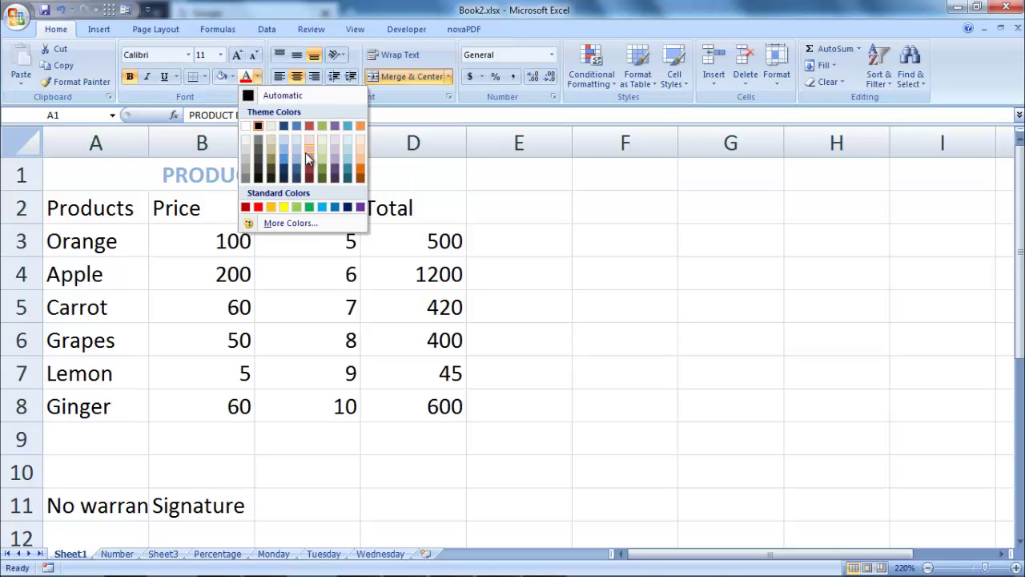
left_click(257, 207)
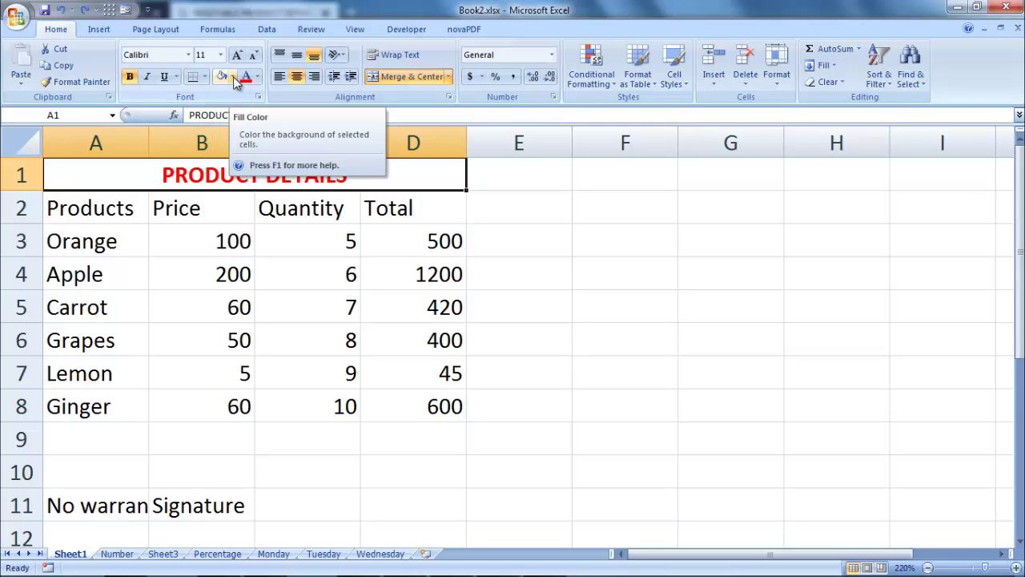
- Fill the merged title cell with light peach, then select columns A through D
left_click(234, 78)
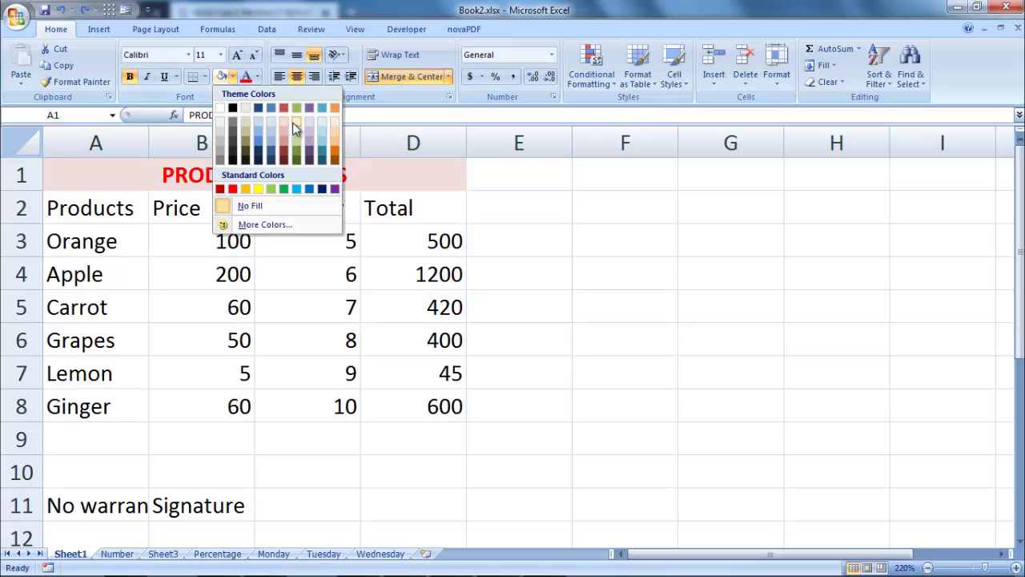
left_click(334, 122)
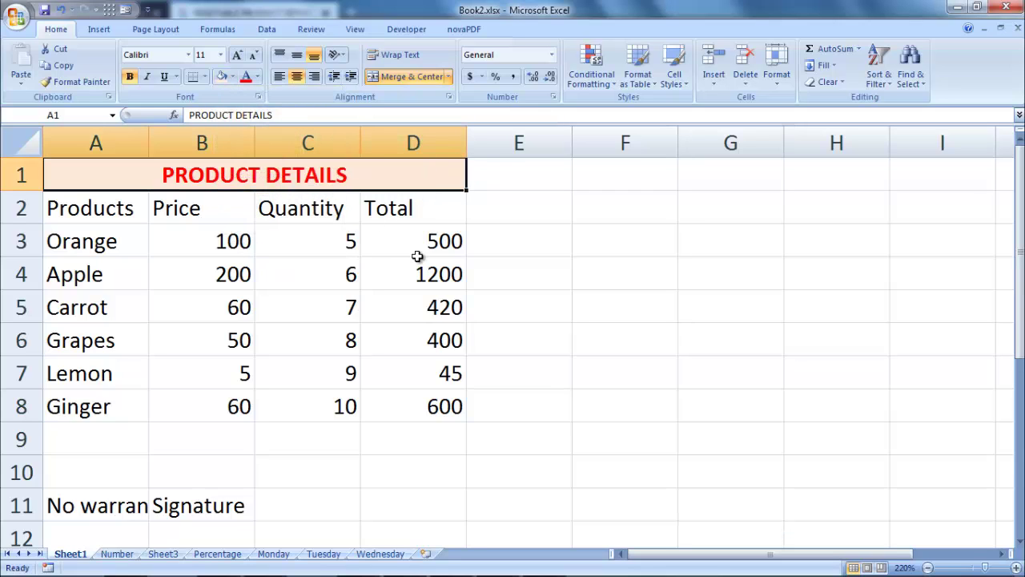
left_click(443, 210)
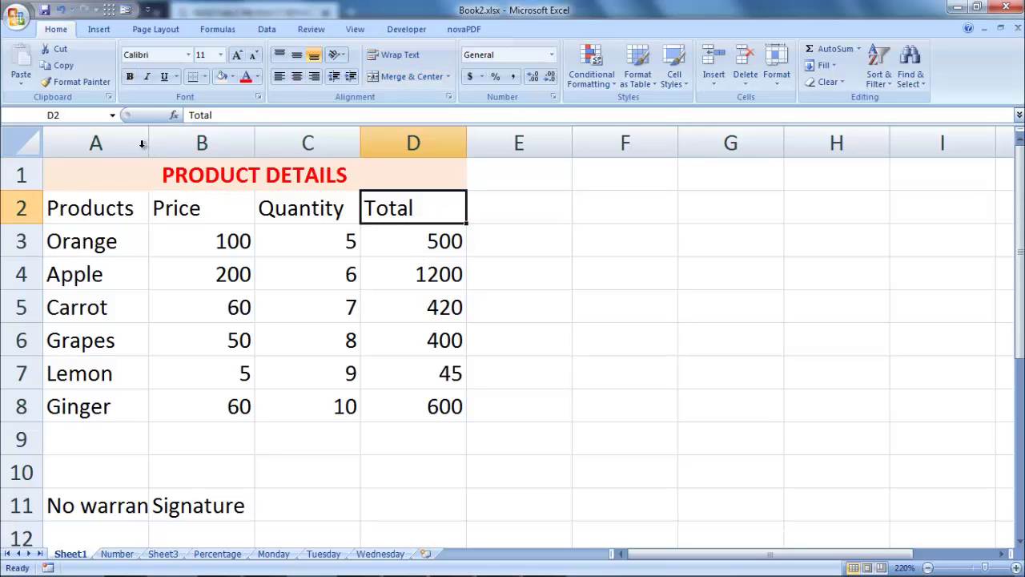
left_click_drag(101, 140, 420, 162)
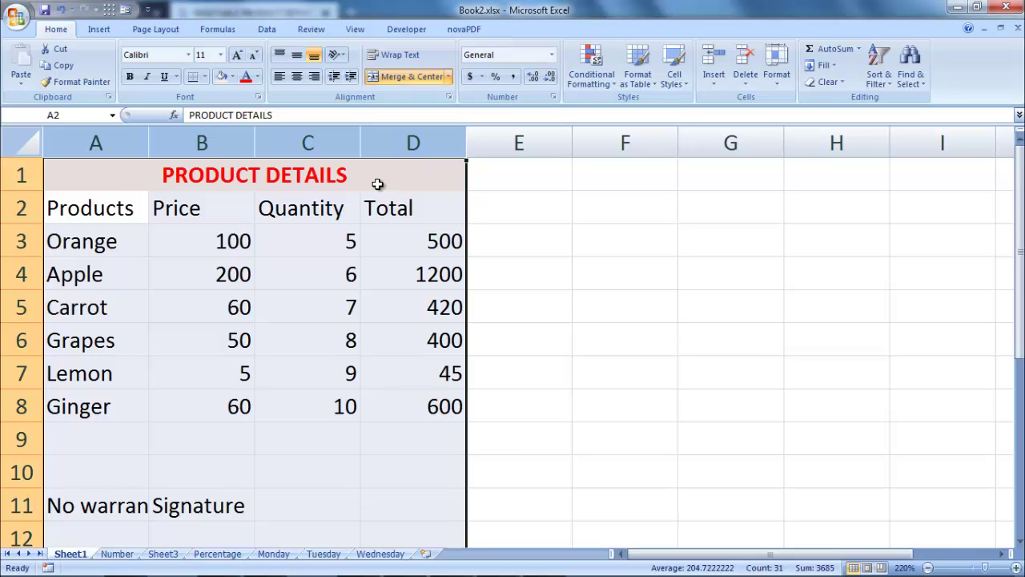
- Try left, centre and right alignment on A2:D8, settling on horizontally centred contents
left_click(279, 78)
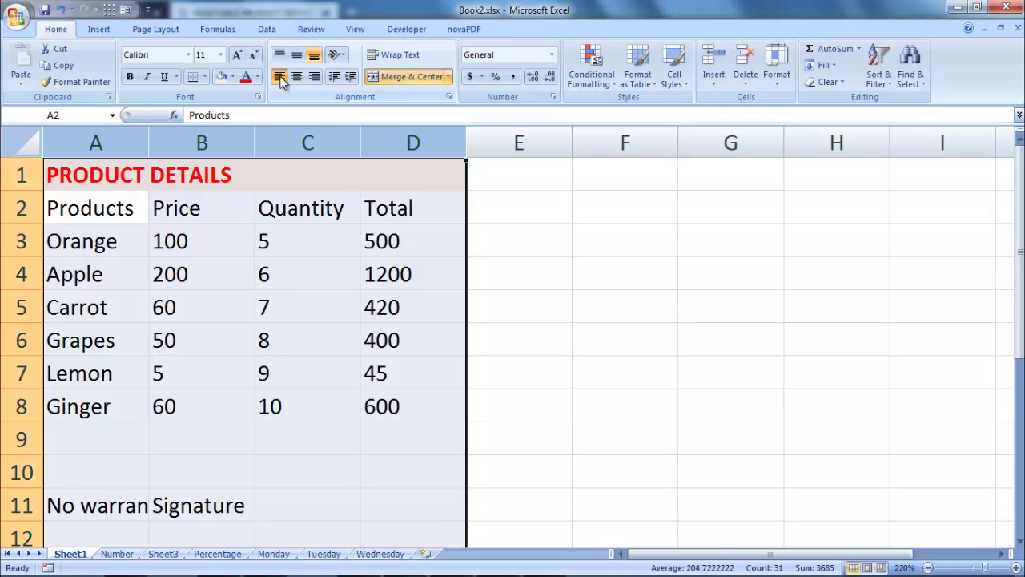
left_click(296, 78)
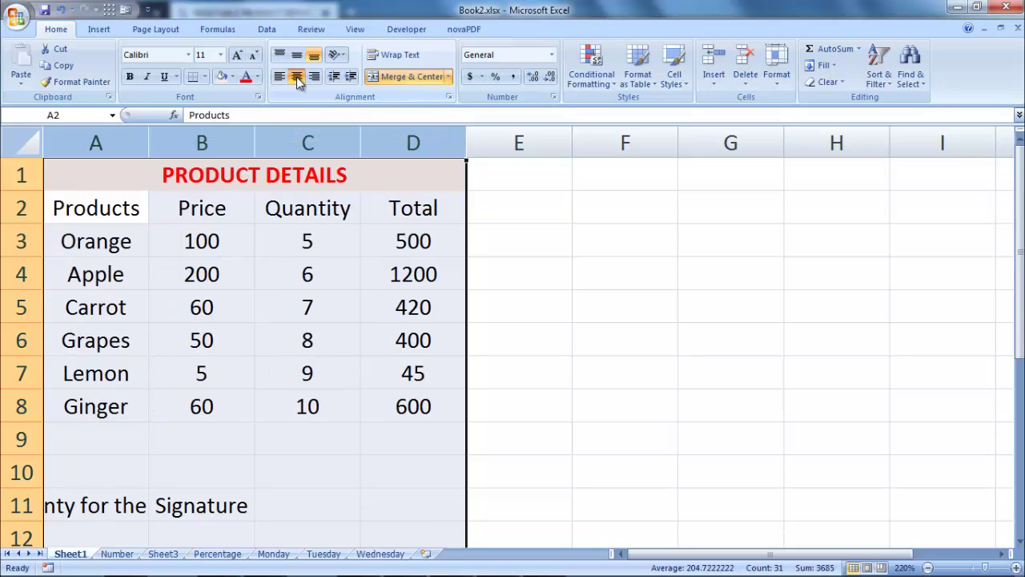
left_click(314, 77)
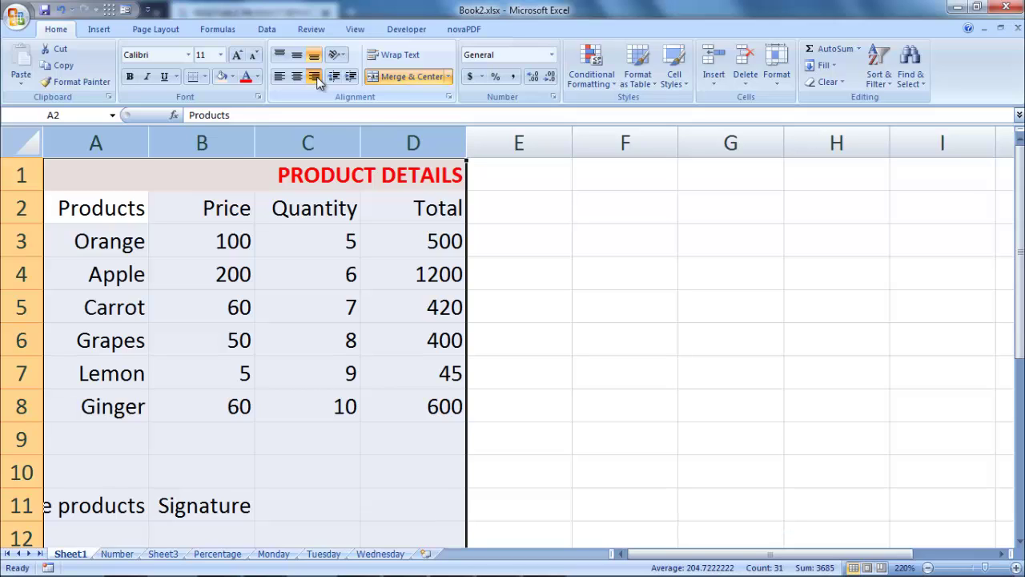
left_click(297, 77)
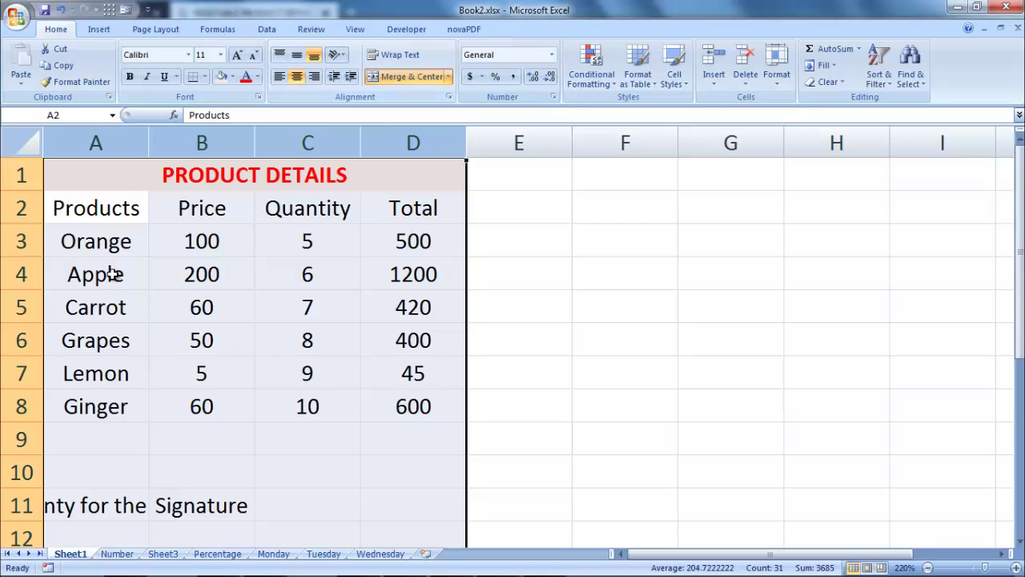
left_click(80, 336)
- Make row 6 taller, compare Top and Middle Align, keep Middle, then restore its height
left_click(13, 340)
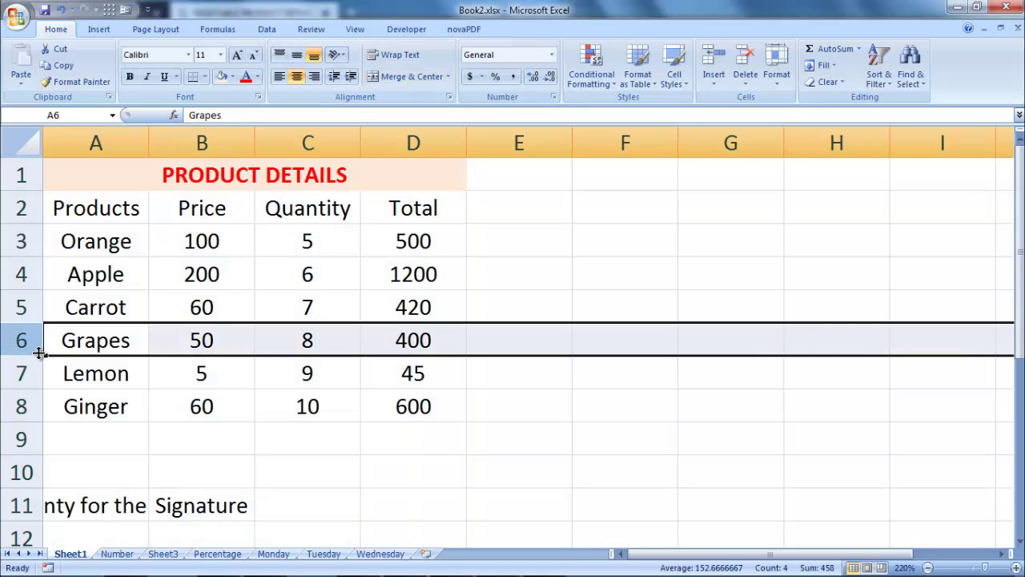
left_click_drag(39, 353, 44, 392)
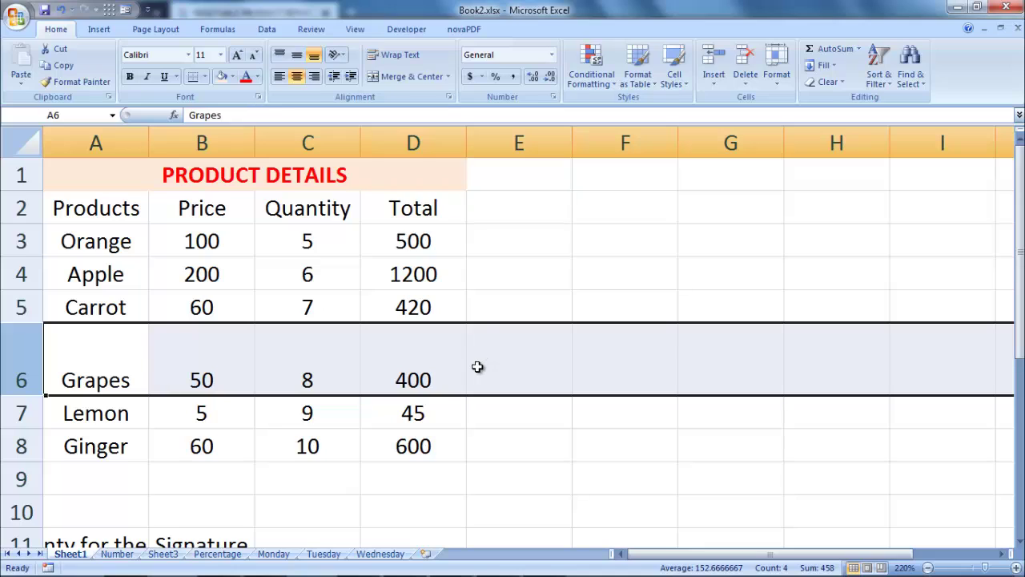
left_click(297, 63)
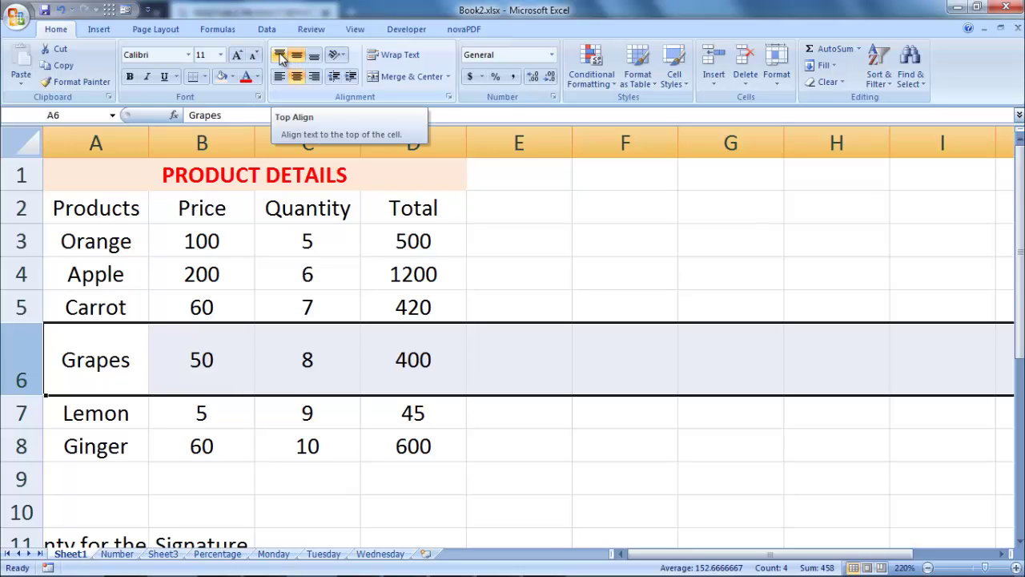
left_click(279, 57)
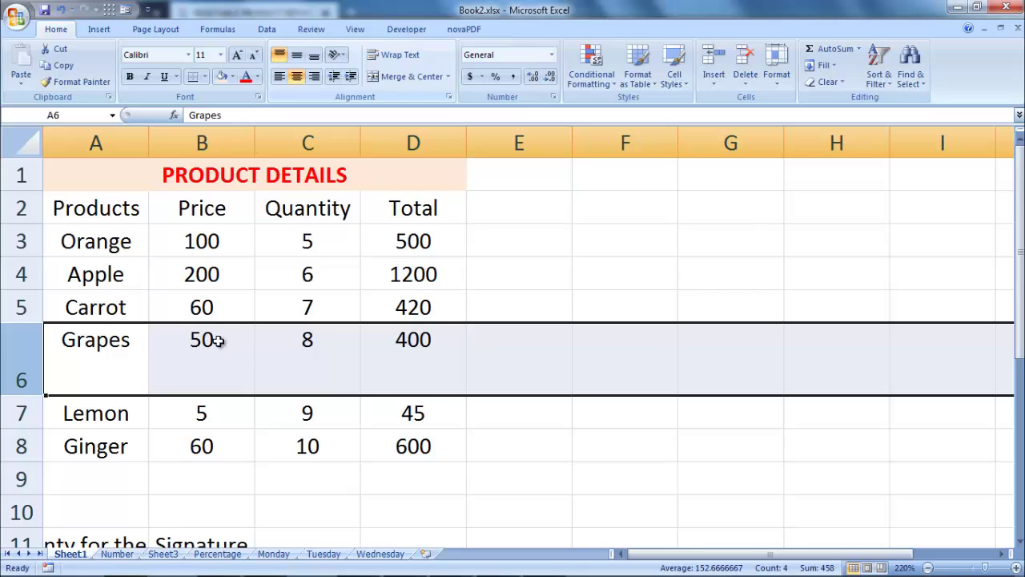
left_click(296, 56)
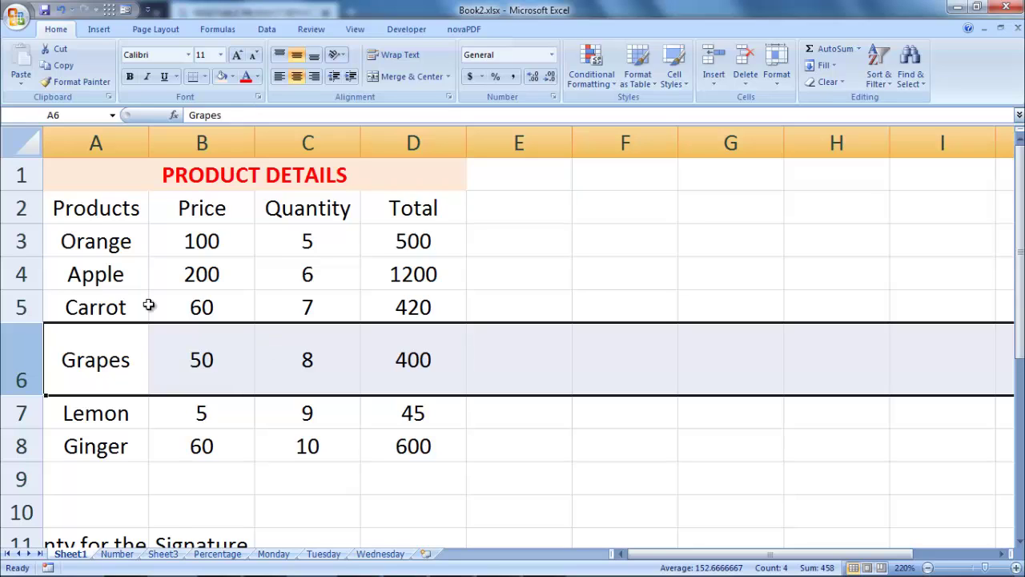
left_click_drag(37, 396, 45, 350)
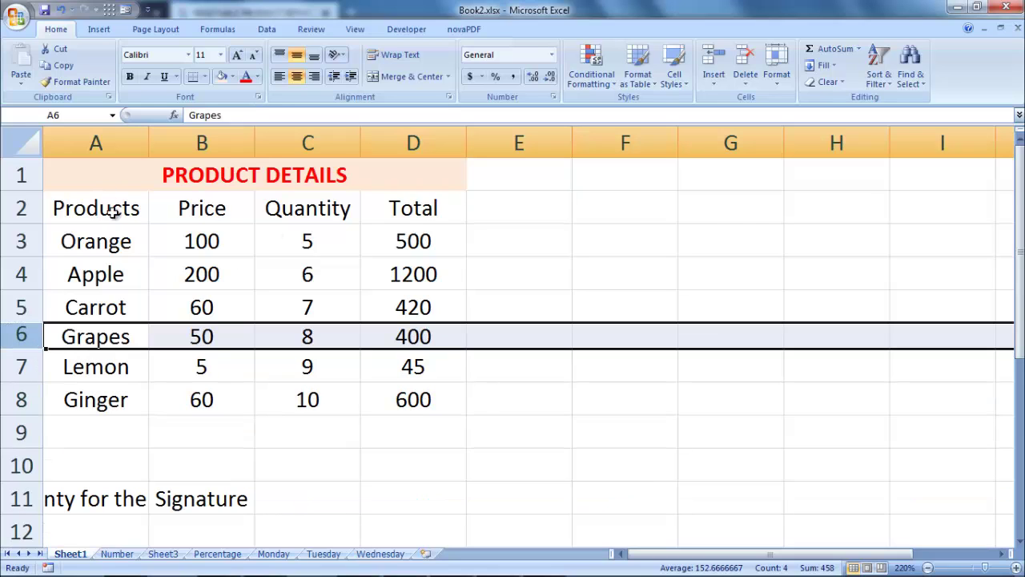
- Apply Middle Align to the whole Products table A2:D8
mouse_move(111, 209)
left_mouse_down()
mouse_move(362, 278)
mouse_move(404, 401)
left_mouse_up()
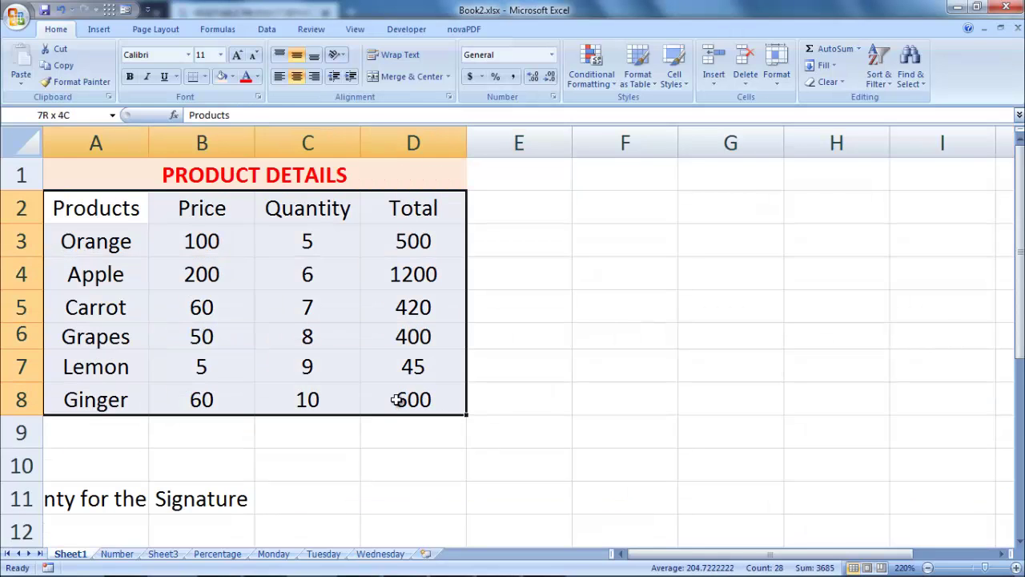
left_click(296, 58)
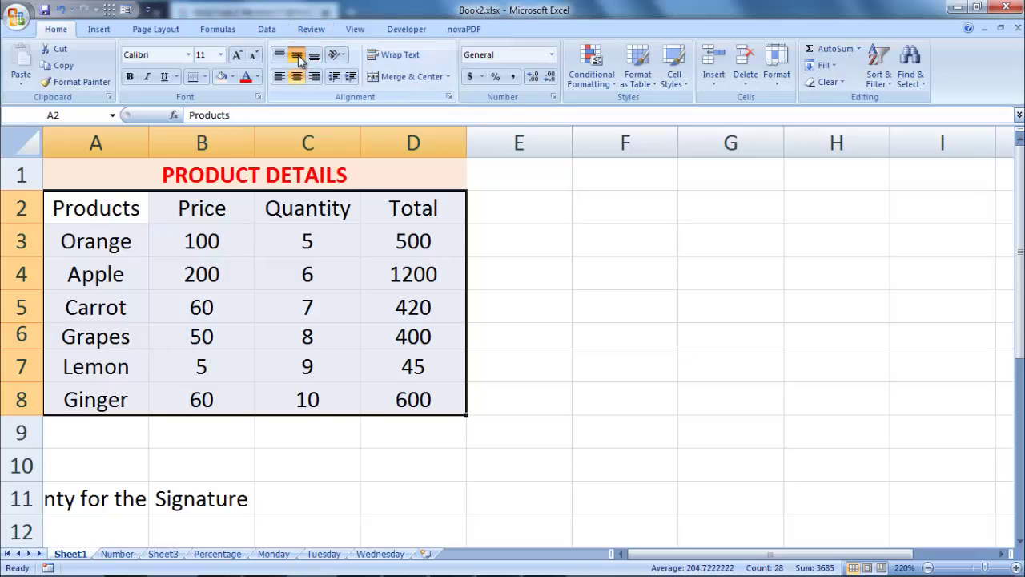
left_click(112, 319)
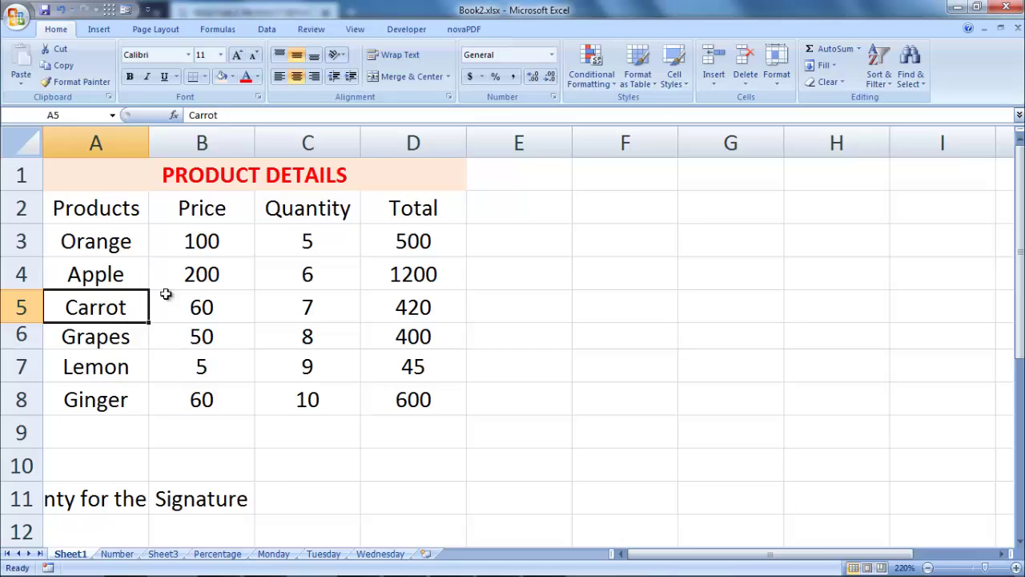
- Turn Wrap Text on and back off for the warranty note in A11
left_click(97, 502)
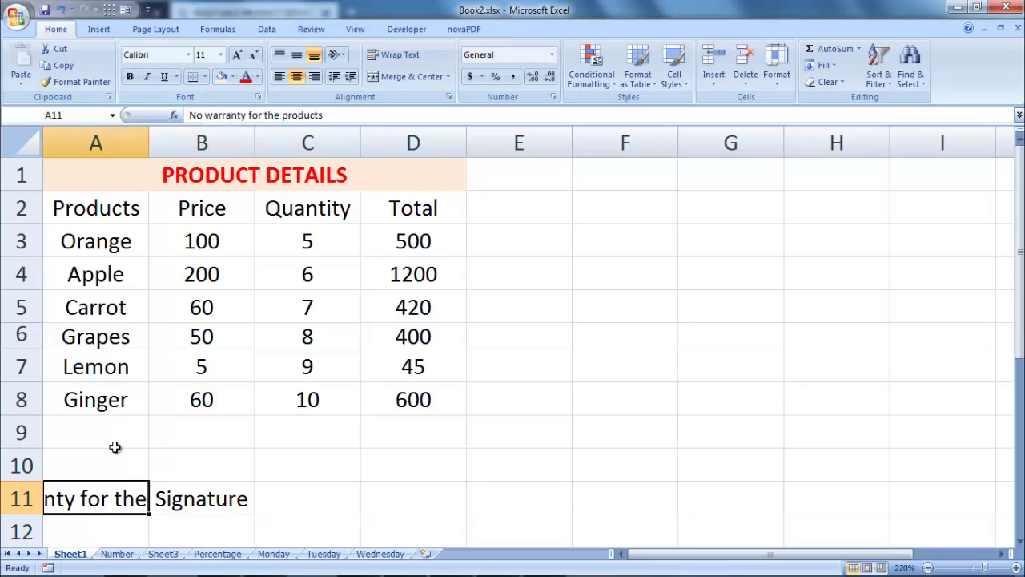
scroll(148, 436, "down", 1)
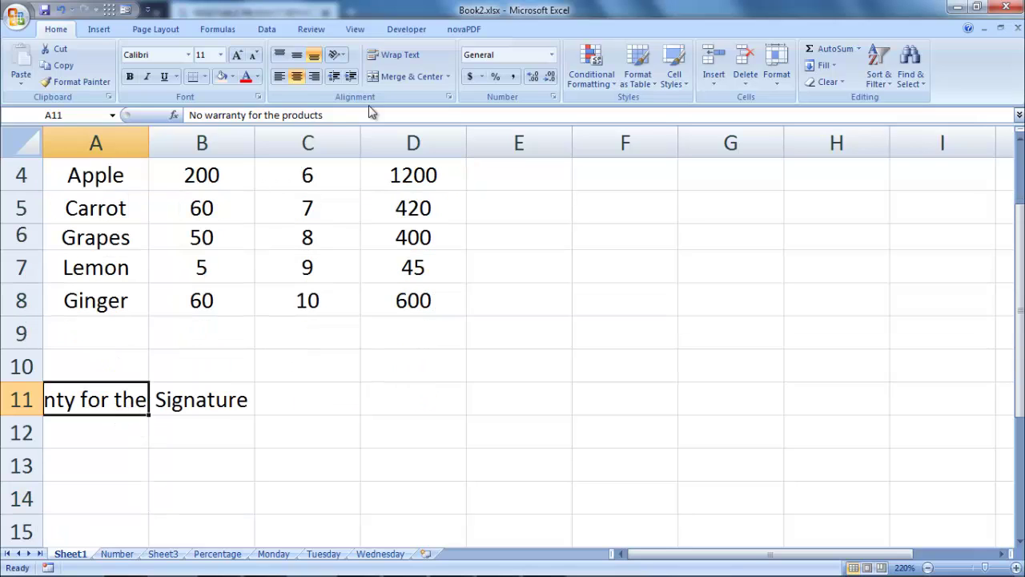
left_click(399, 56)
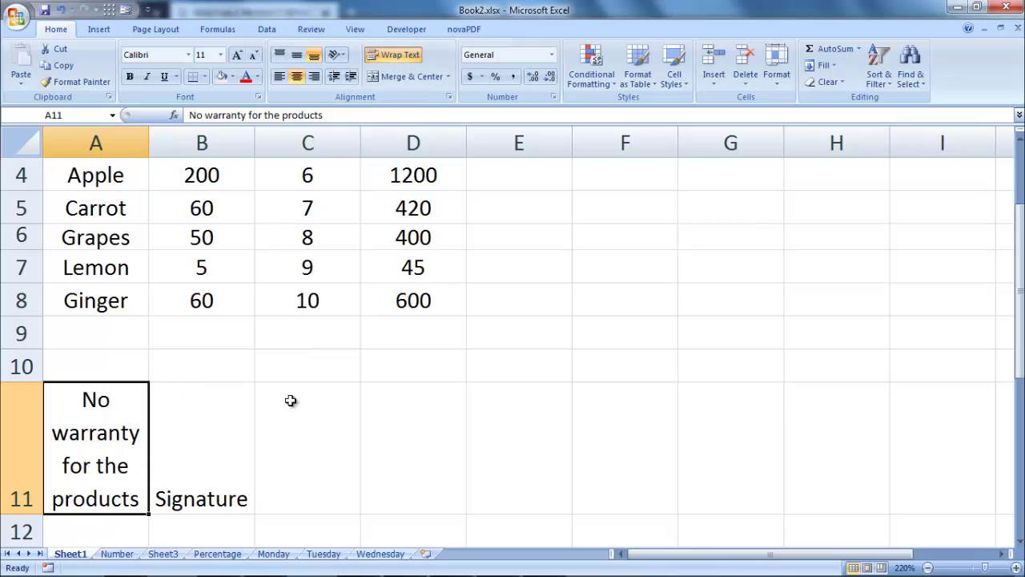
left_click(399, 63)
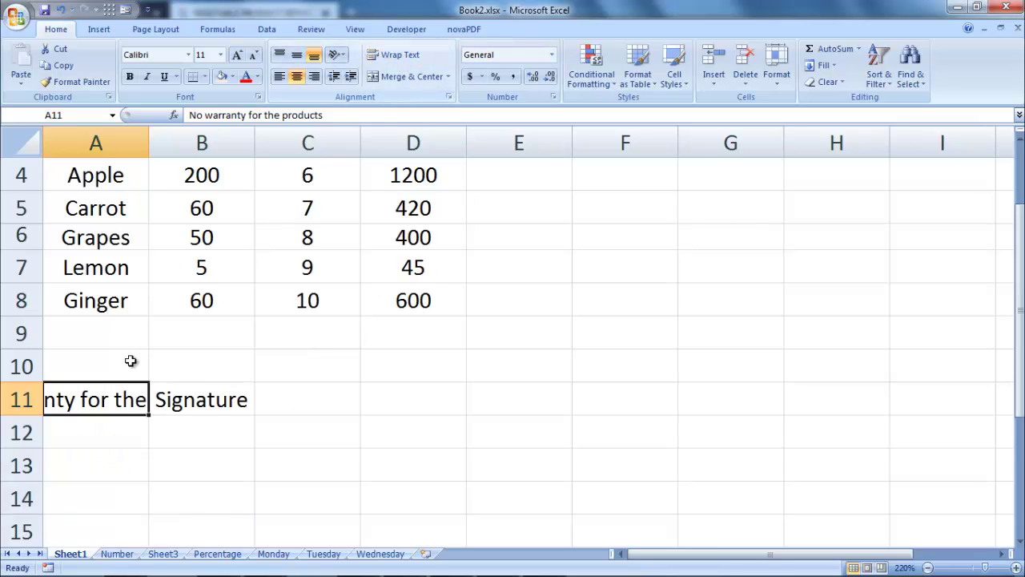
scroll(253, 378, "up", 1)
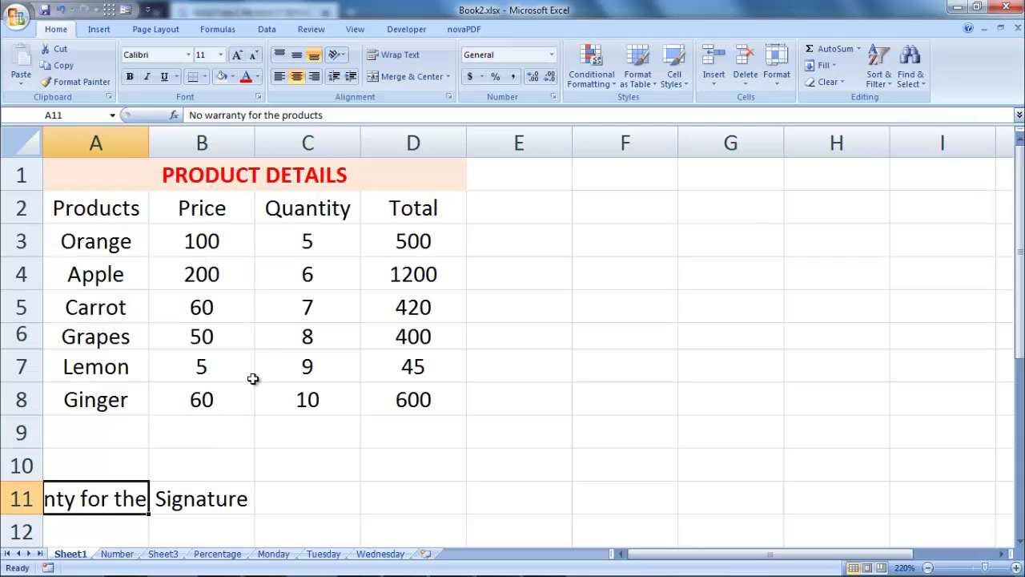
- Unmerge and re-merge the A1:D1 title with Merge & Center
left_click(212, 175)
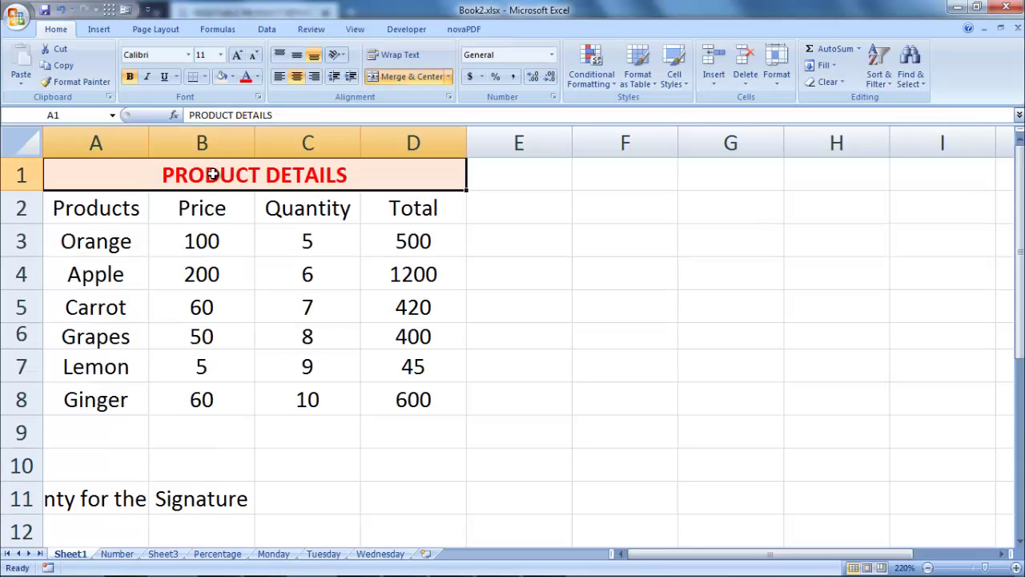
left_click(413, 77)
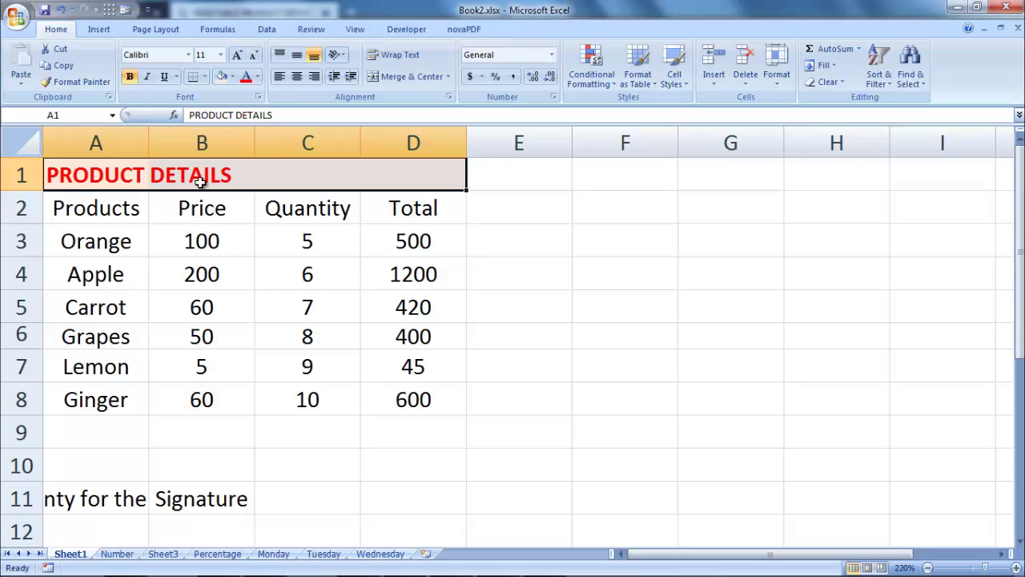
left_click(406, 77)
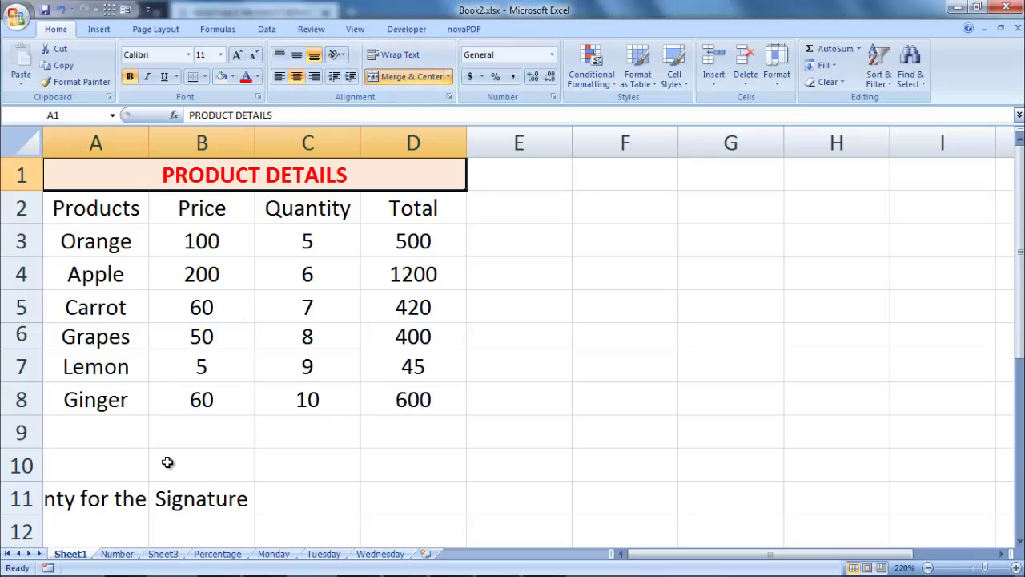
key("ctrl+z")
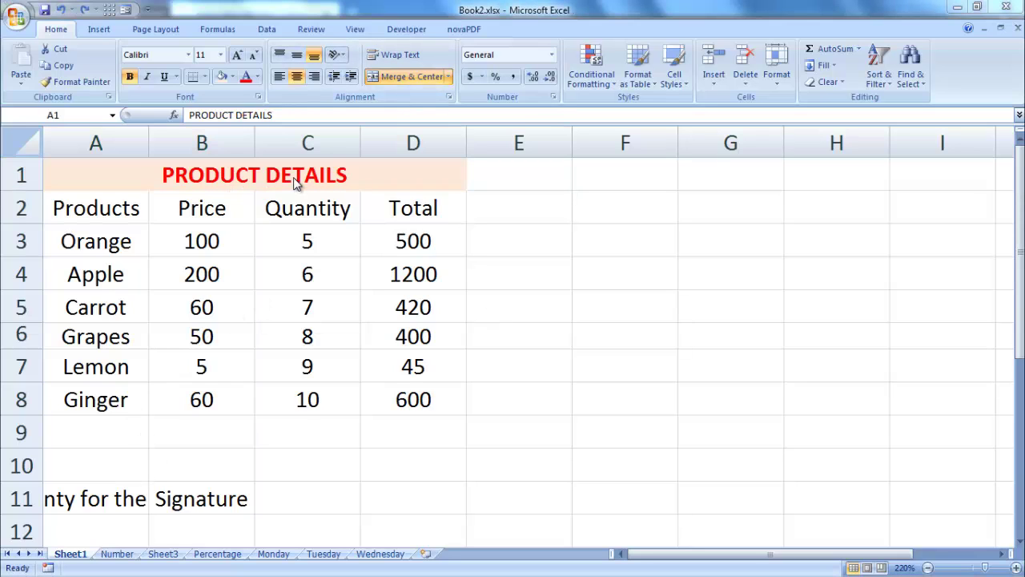
- Edit the title to read 'PRODUCTS DETAILS'
double_click(264, 176)
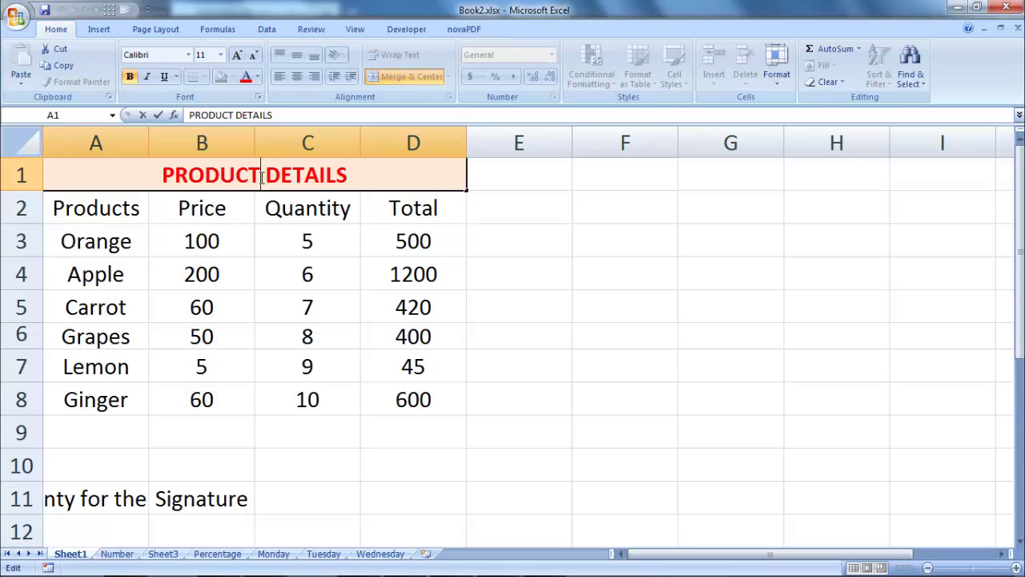
type("S")
key("Return")
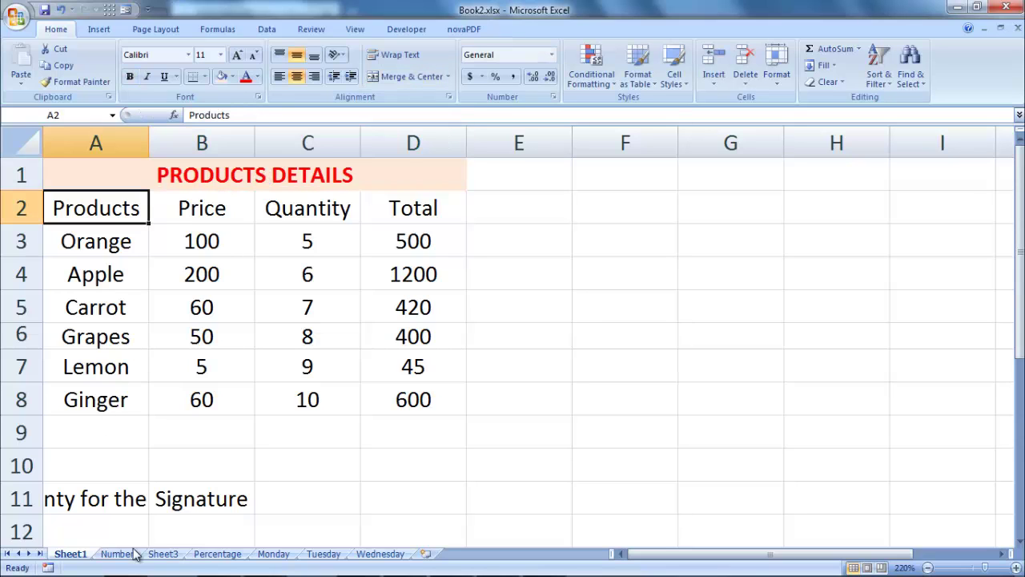
- On the Number sheet, apply the Number format to row 2
left_click(117, 553)
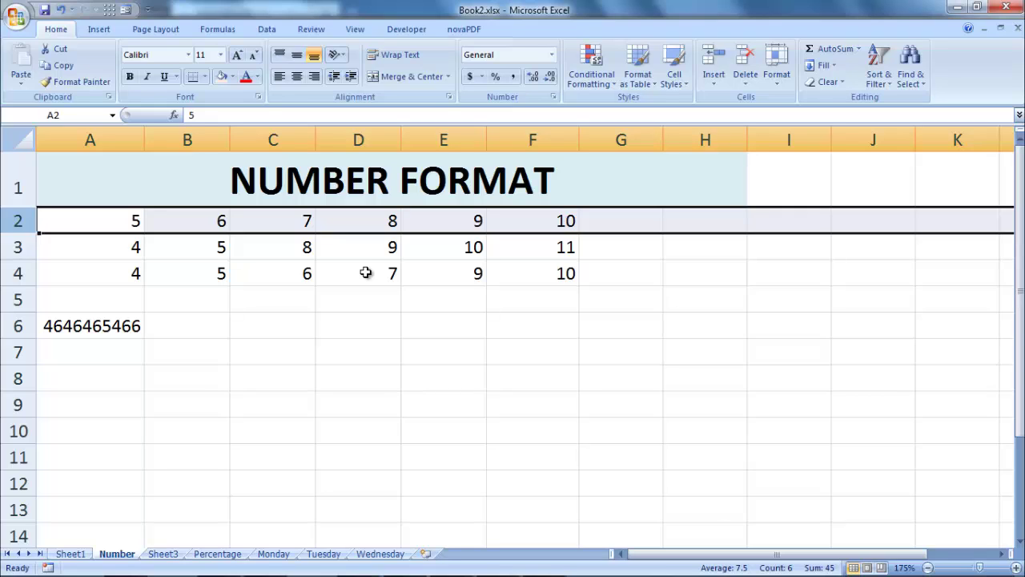
left_click(81, 244)
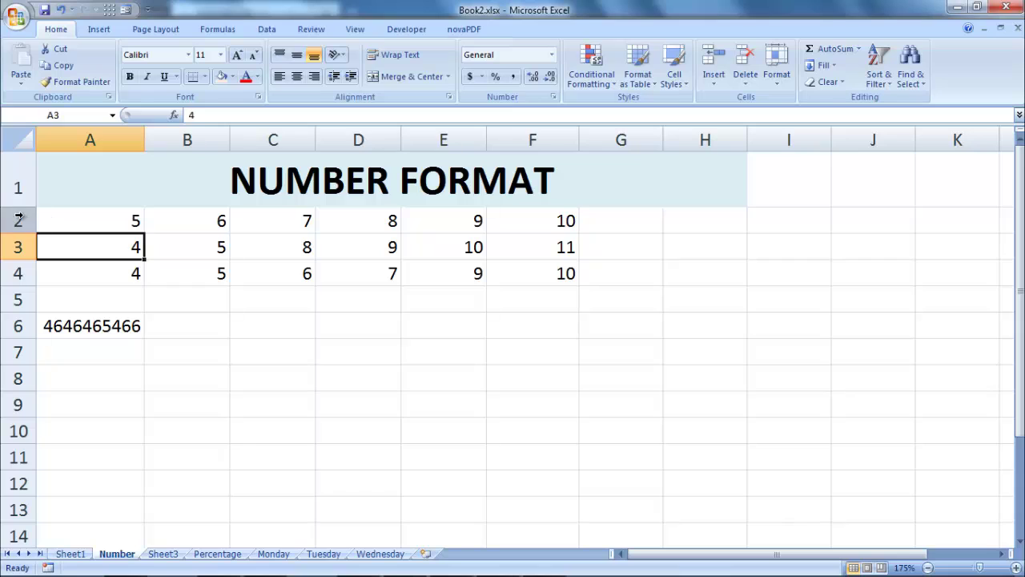
left_click(18, 219)
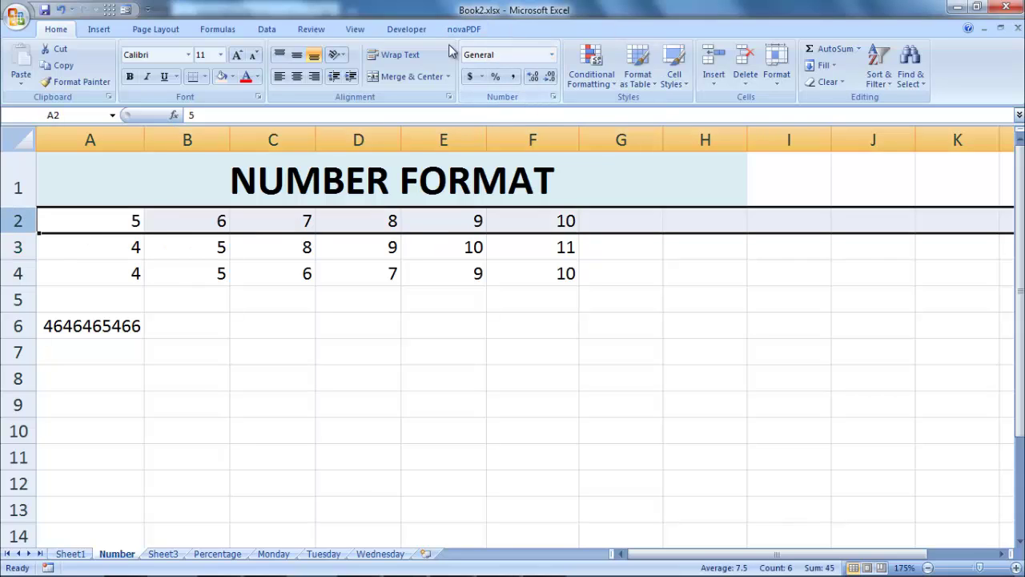
left_click(551, 56)
left_click(525, 111)
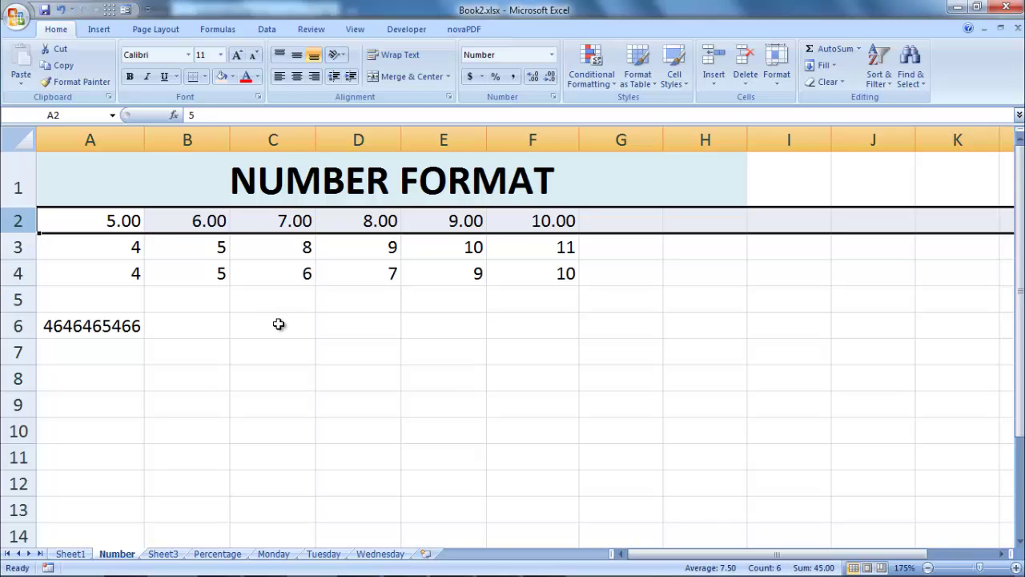
- Apply the Currency format to row 3, showing $4.00 to $11.00
left_click(10, 250)
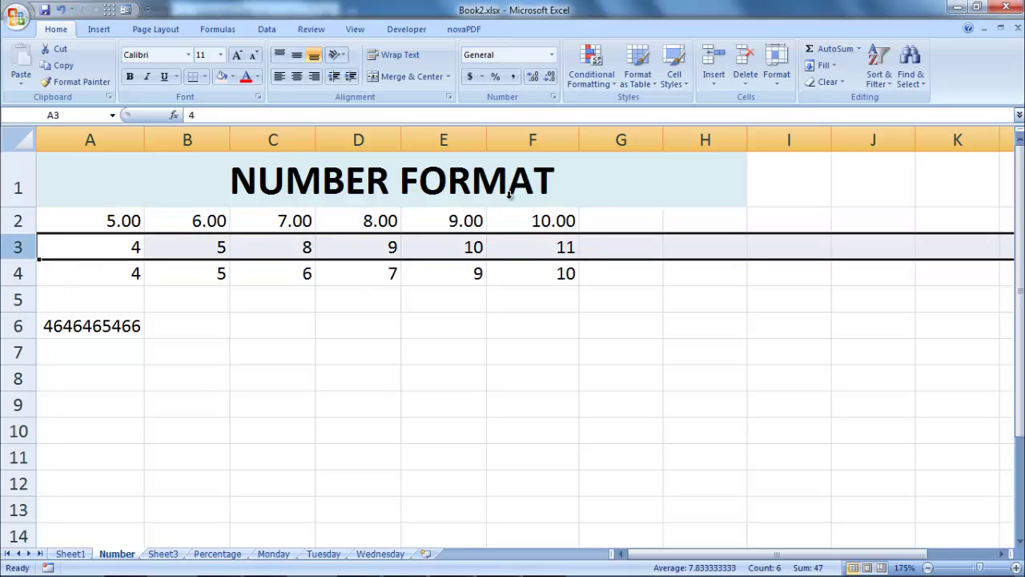
left_click(552, 55)
left_click(516, 140)
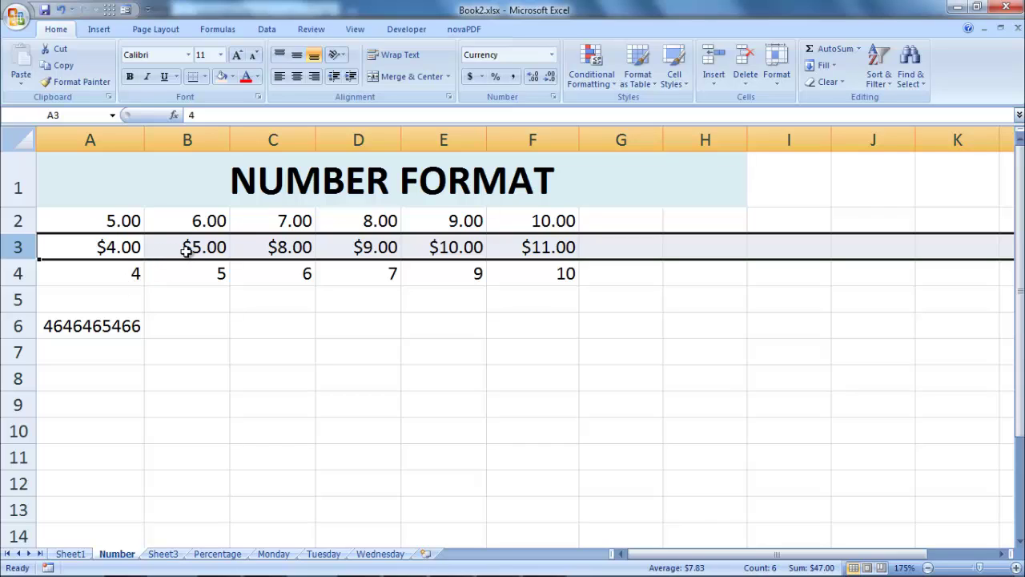
- Format row 3 as currency with the Bengali (India) rupee symbol, showing ₹ 4.00 onward
right_click(188, 251)
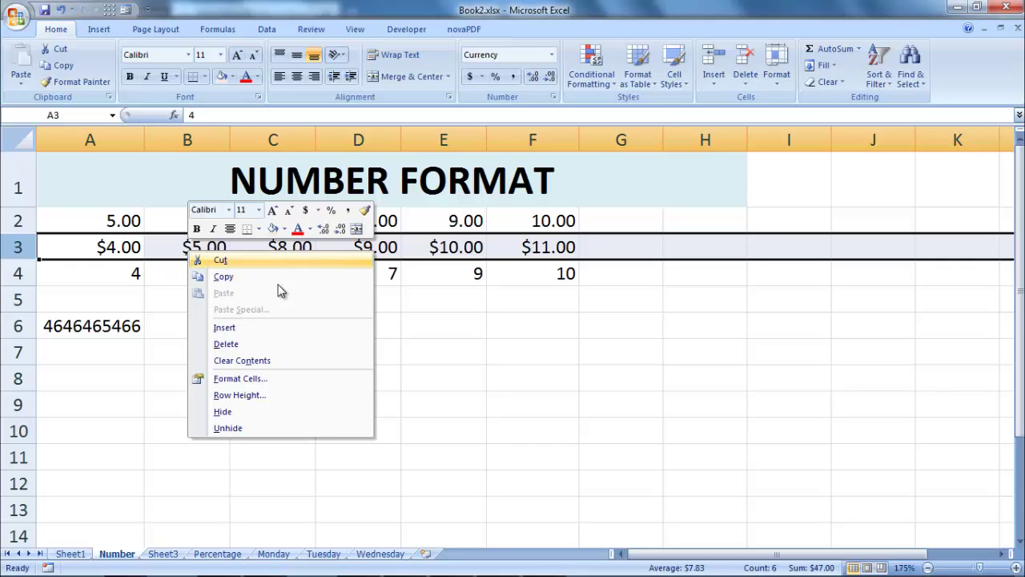
left_click(270, 380)
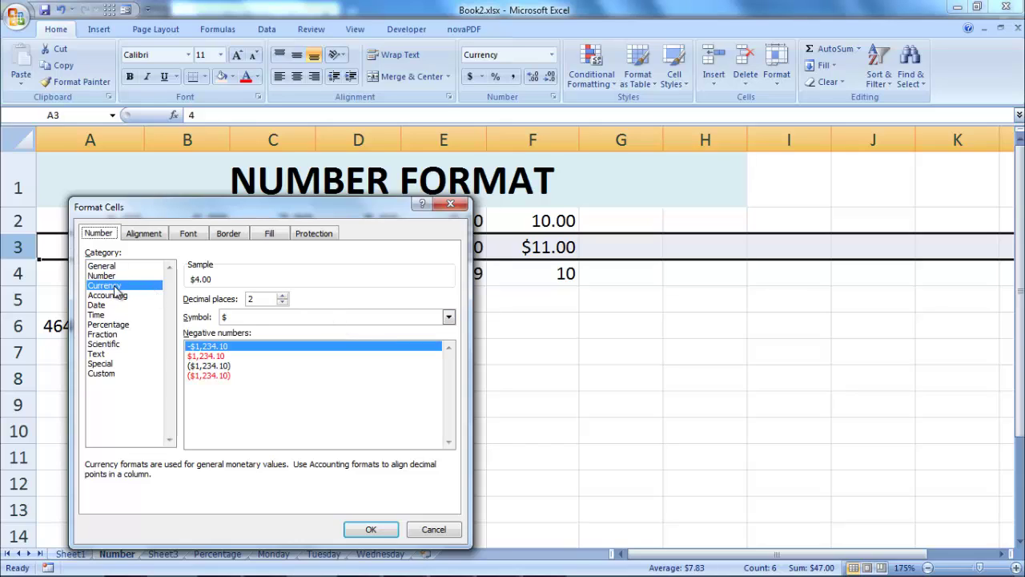
left_click(448, 318)
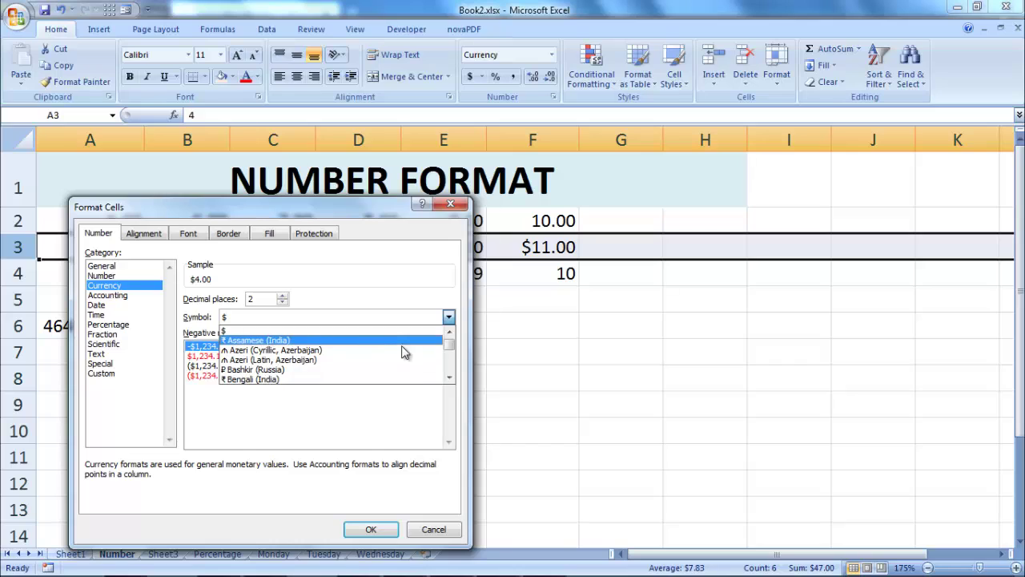
left_click(263, 379)
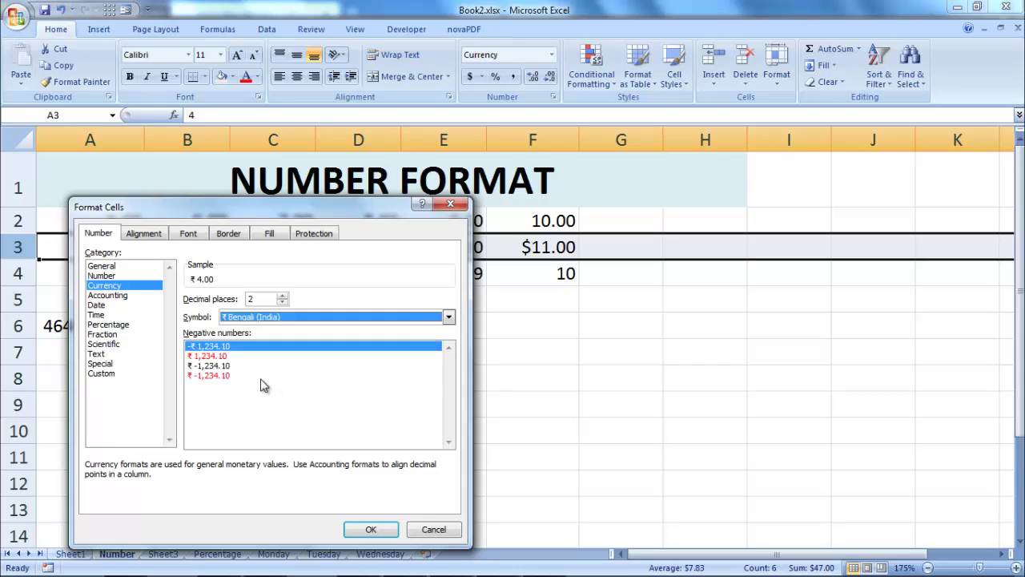
left_click(371, 530)
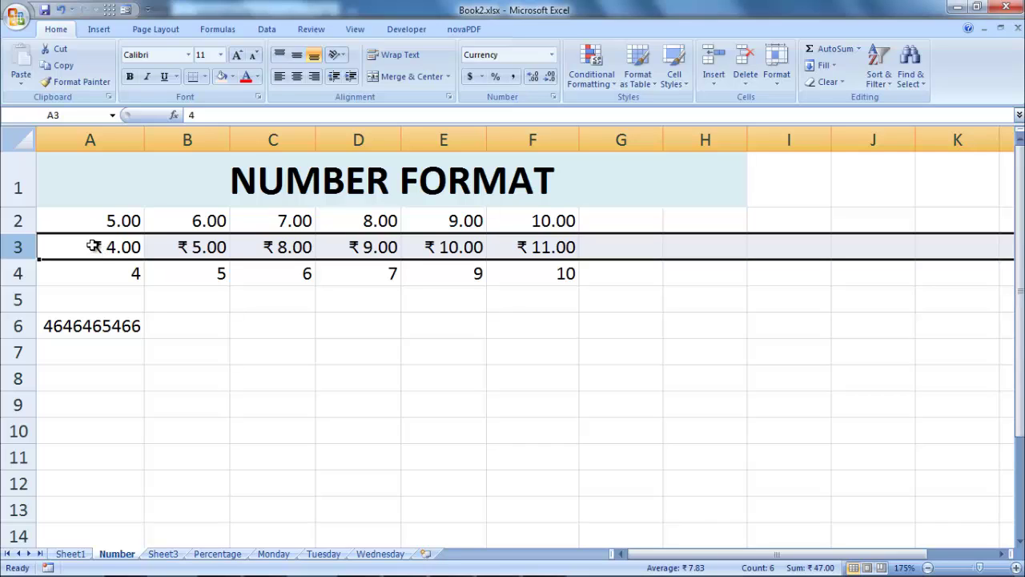
left_click(16, 273)
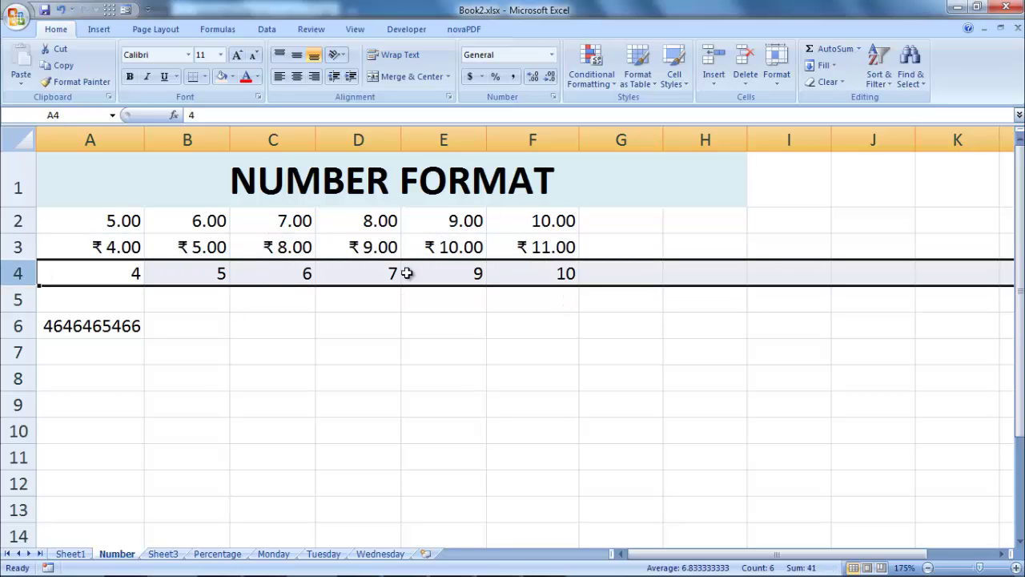
- Format row 4 as Short Date, change A4's year to 2021, and fill dates through F4
left_click(551, 56)
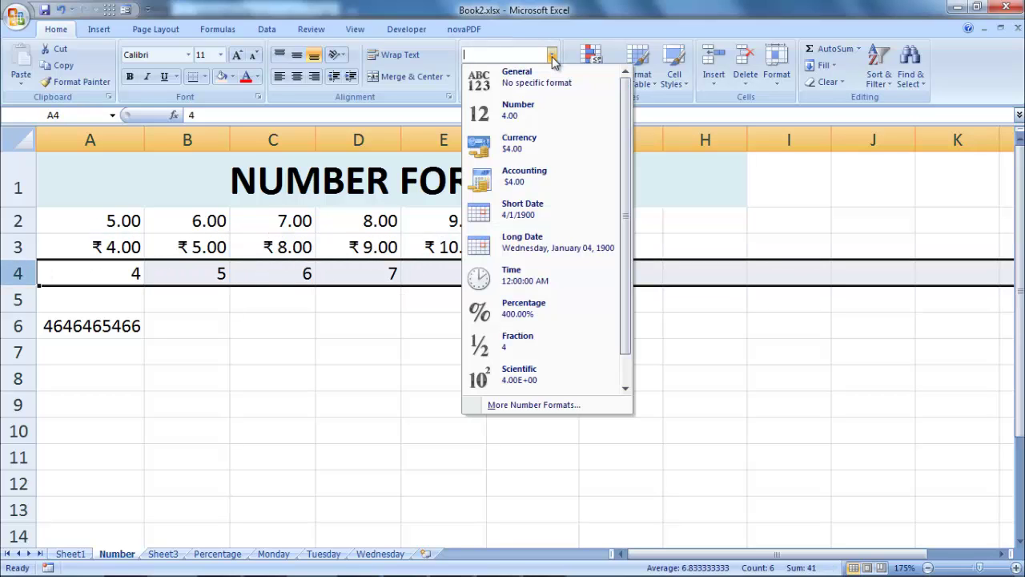
left_click(543, 215)
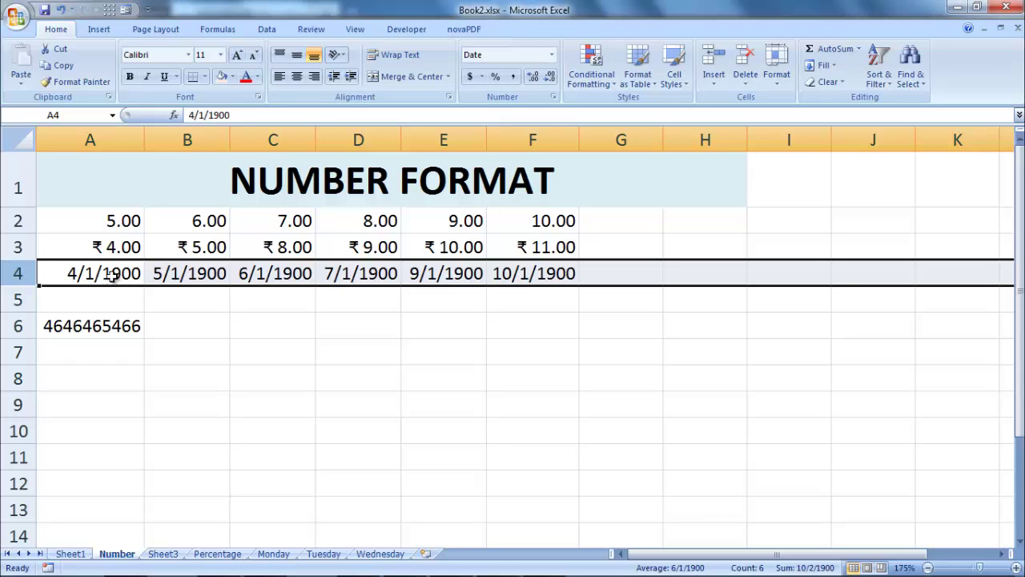
left_click(115, 276)
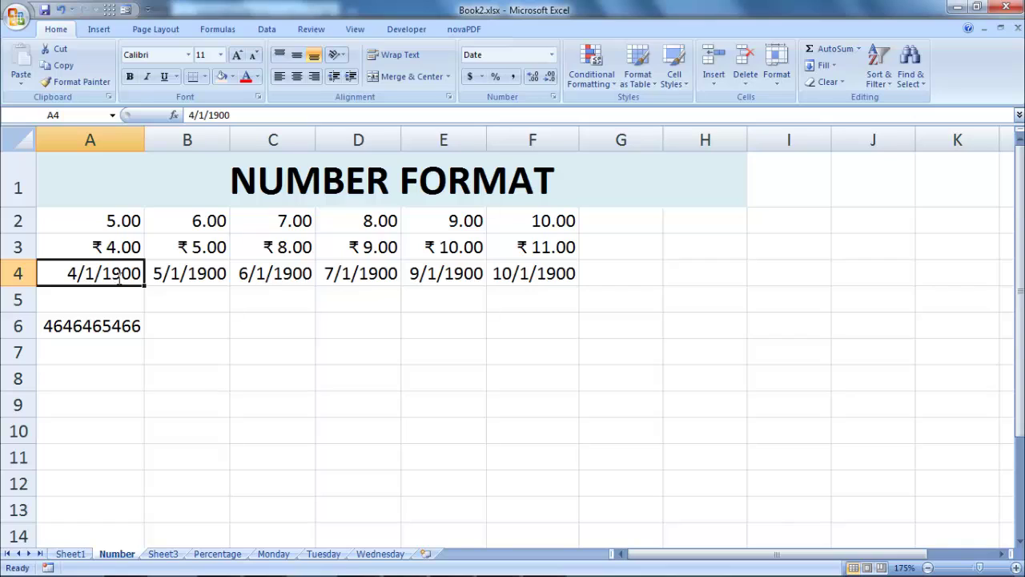
double_click(118, 275)
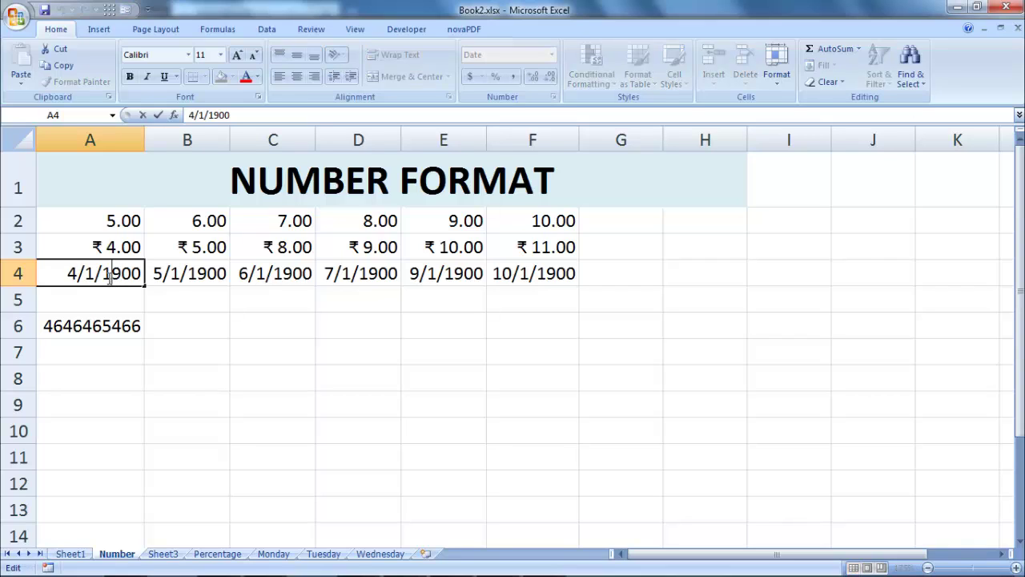
left_click_drag(104, 275, 143, 275)
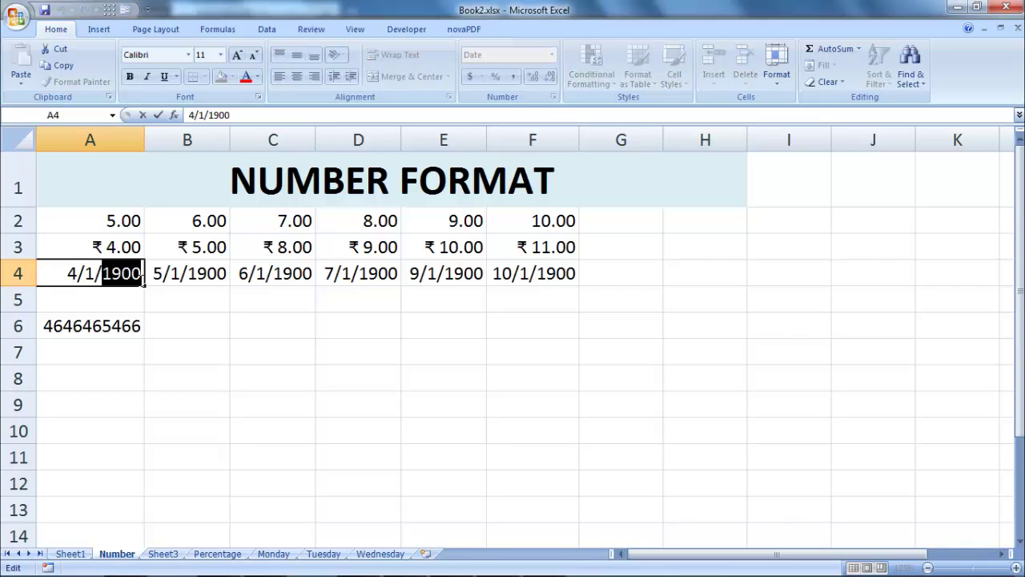
type("202")
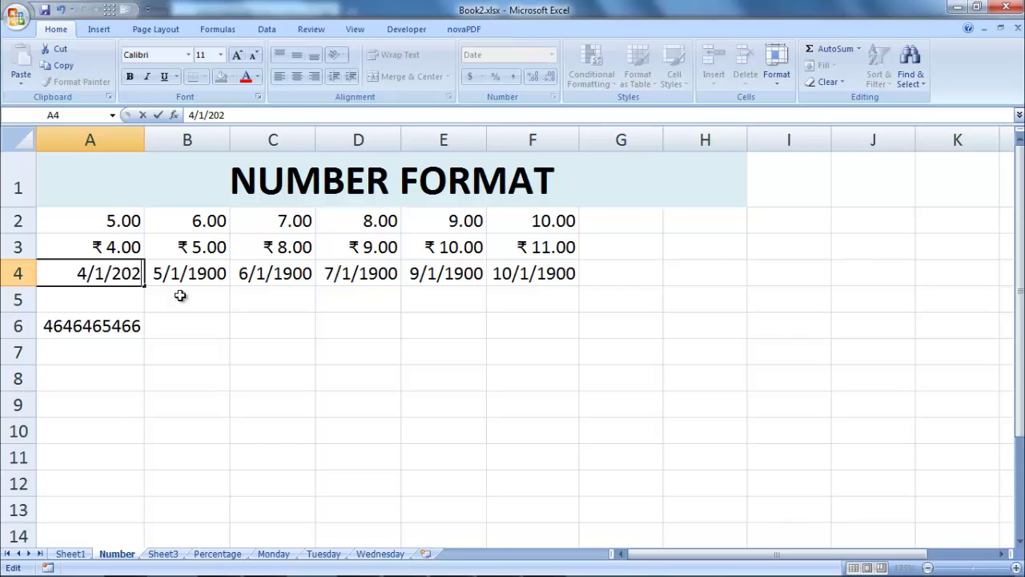
type("1")
key("Return")
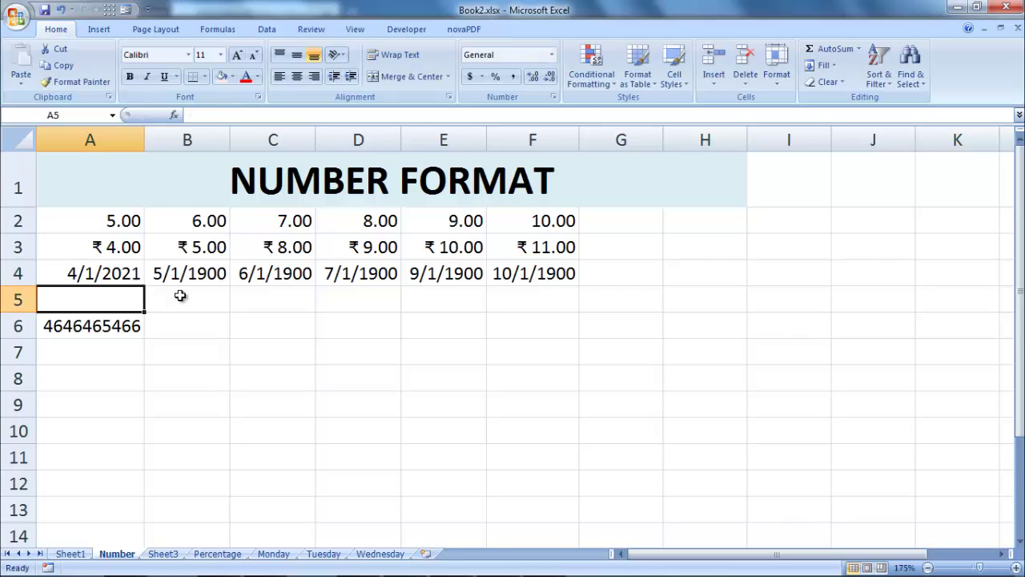
left_click(133, 273)
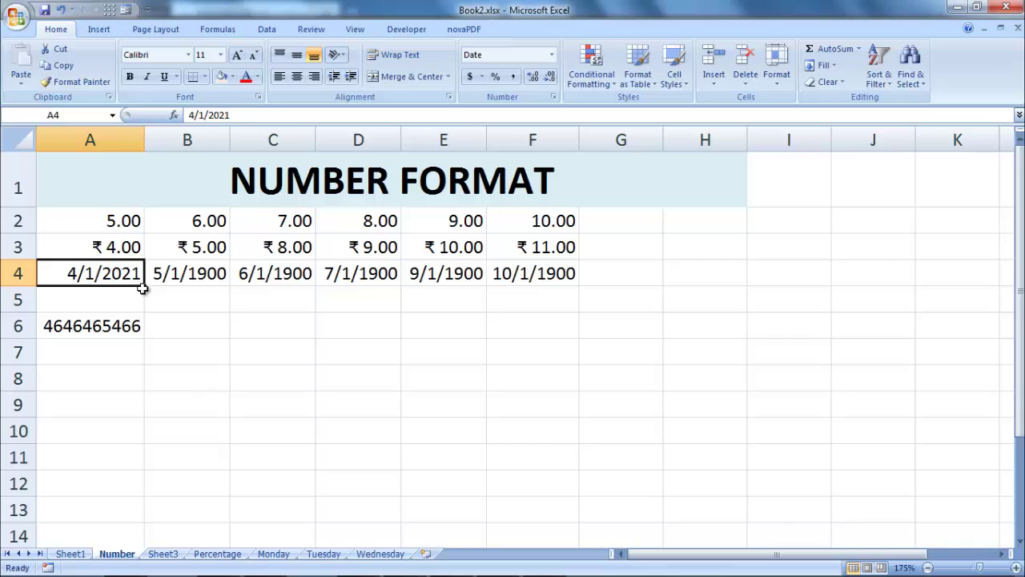
left_click_drag(148, 289, 570, 275)
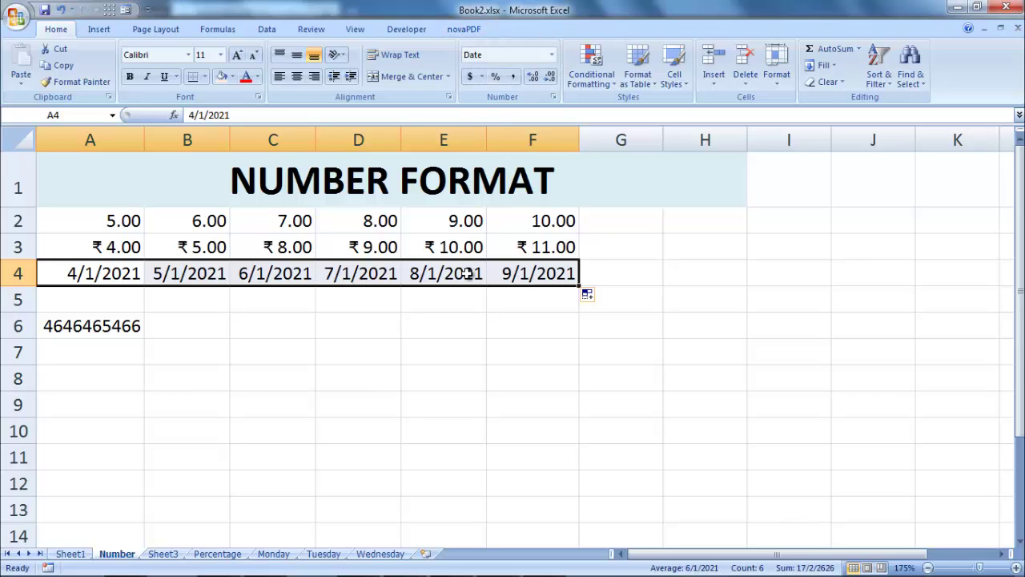
- Format row 4's dates in the long 'Wednesday, March 14, 2001' style
right_click(468, 275)
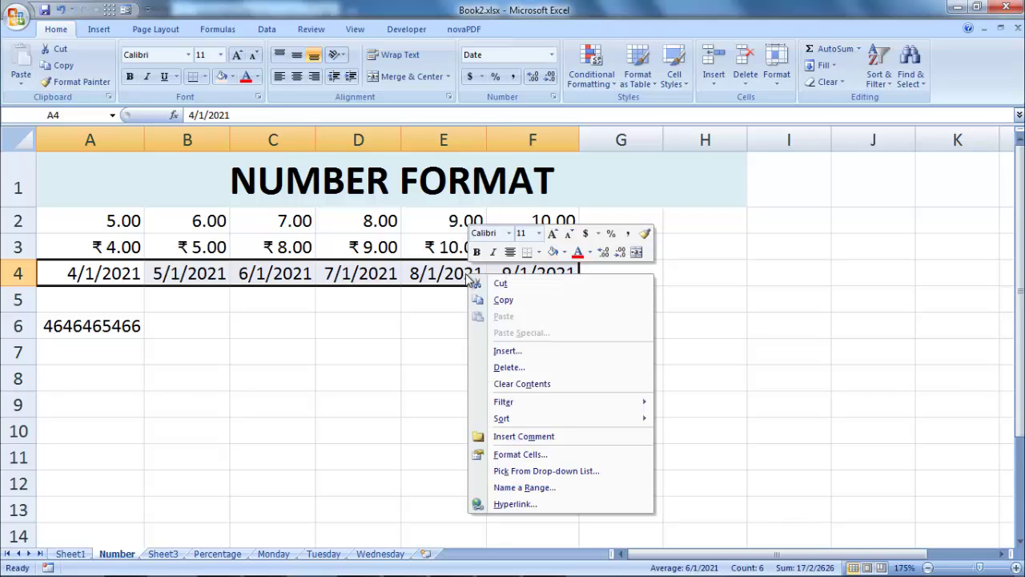
left_click(535, 455)
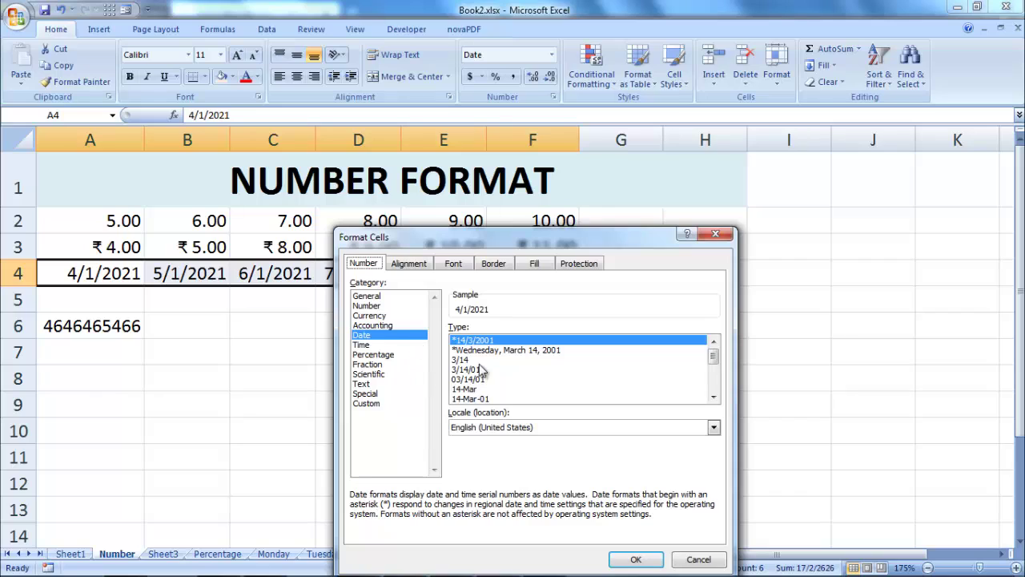
left_click(483, 352)
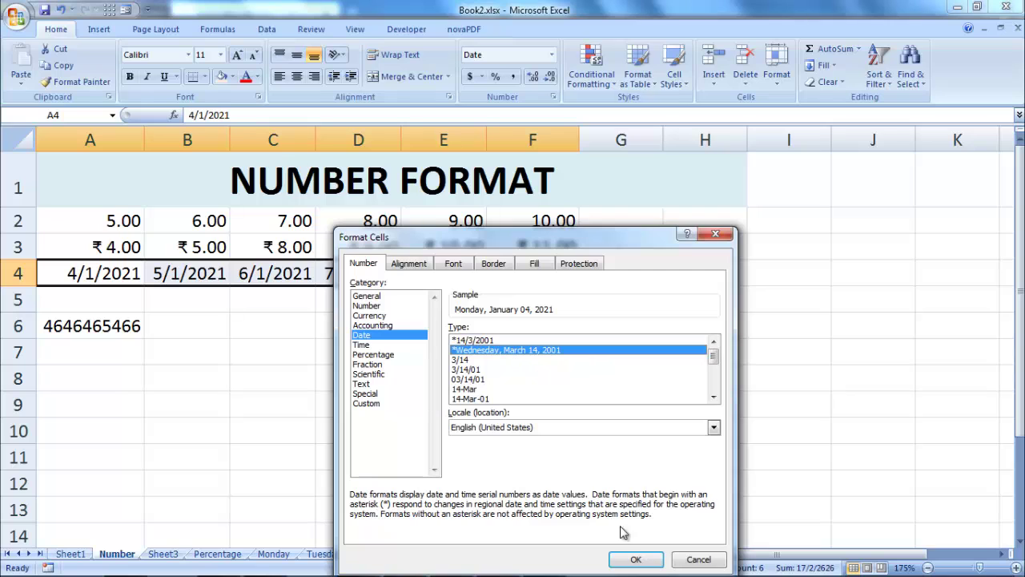
left_click(644, 559)
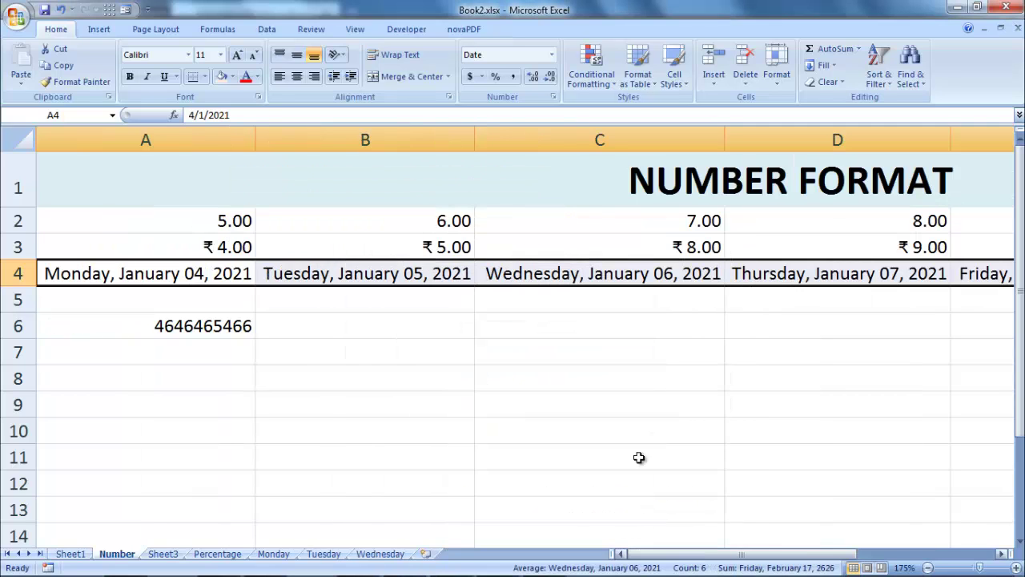
left_click(91, 274)
left_click(296, 279)
left_click(148, 276)
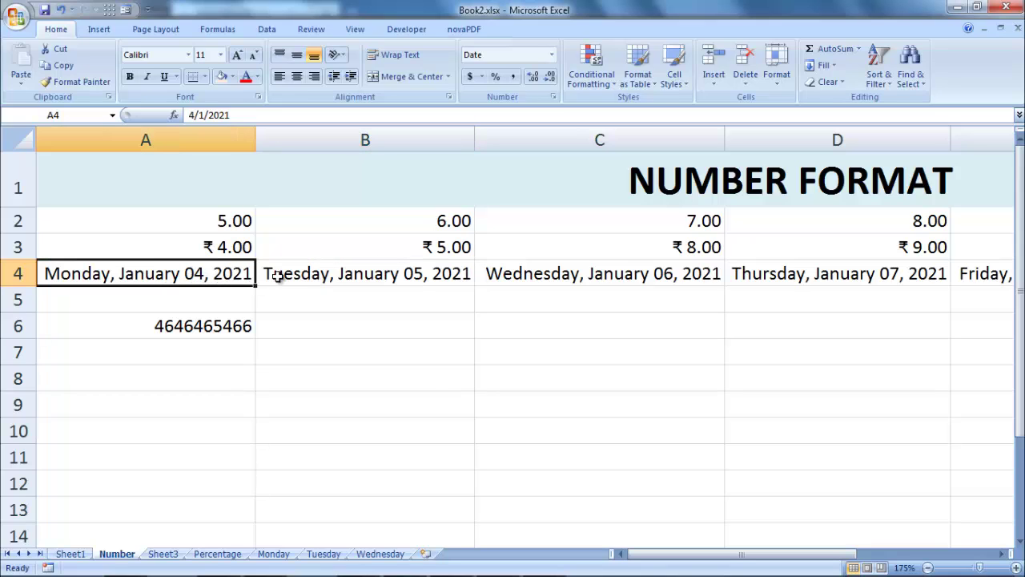
- Switch row 4 back to the Short Date format
left_click(18, 273)
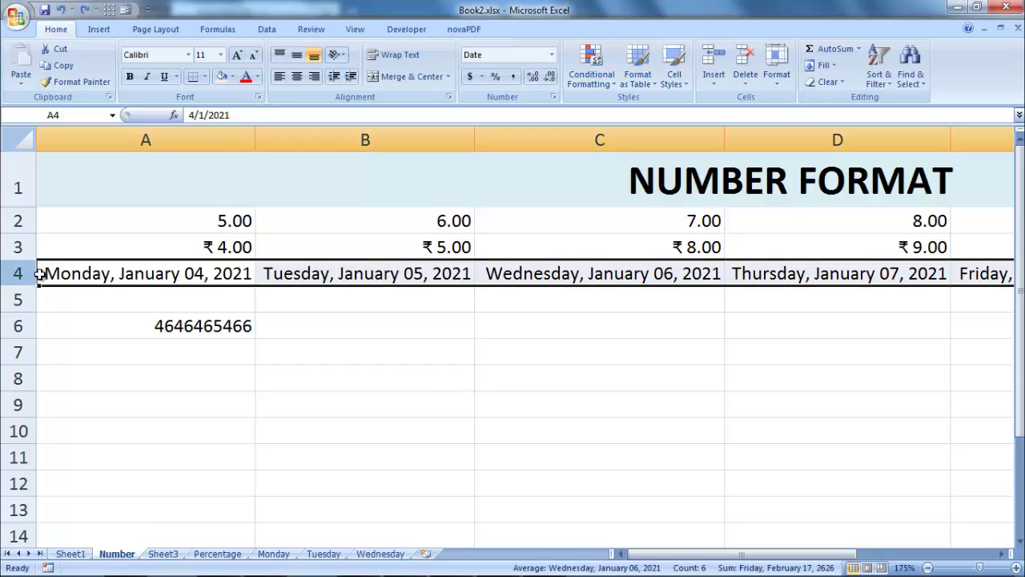
left_click(553, 54)
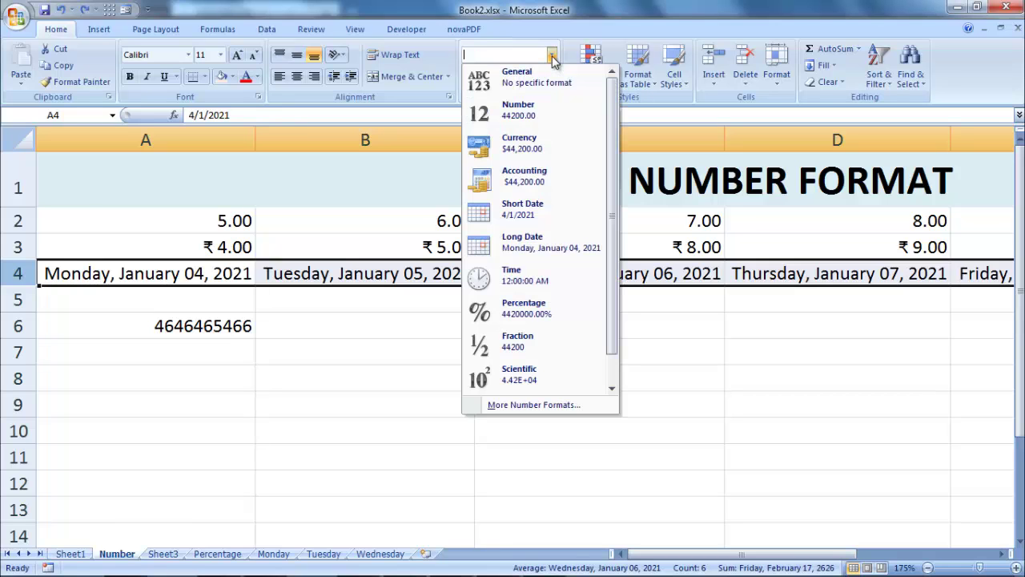
left_click(519, 206)
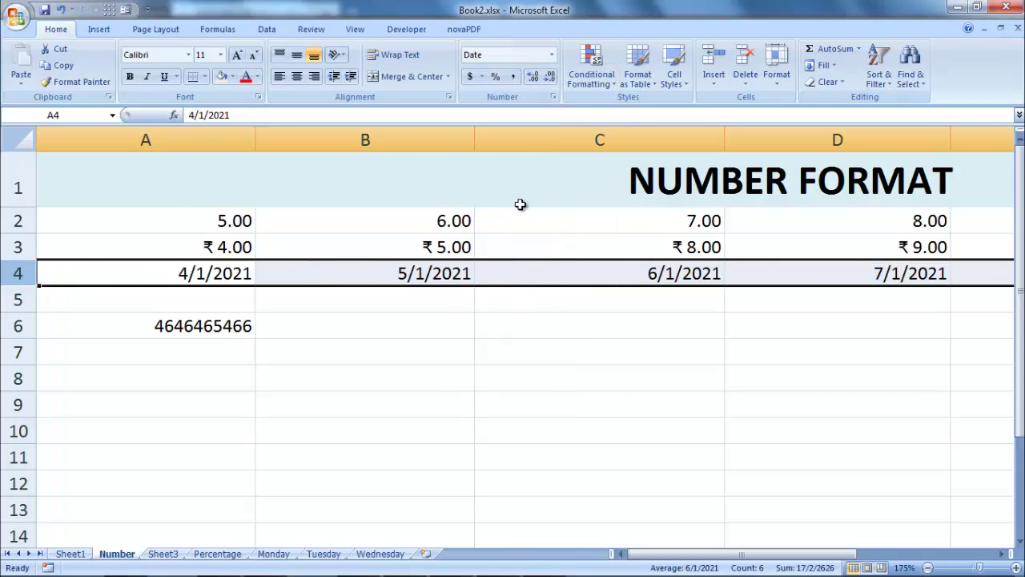
left_click(14, 326)
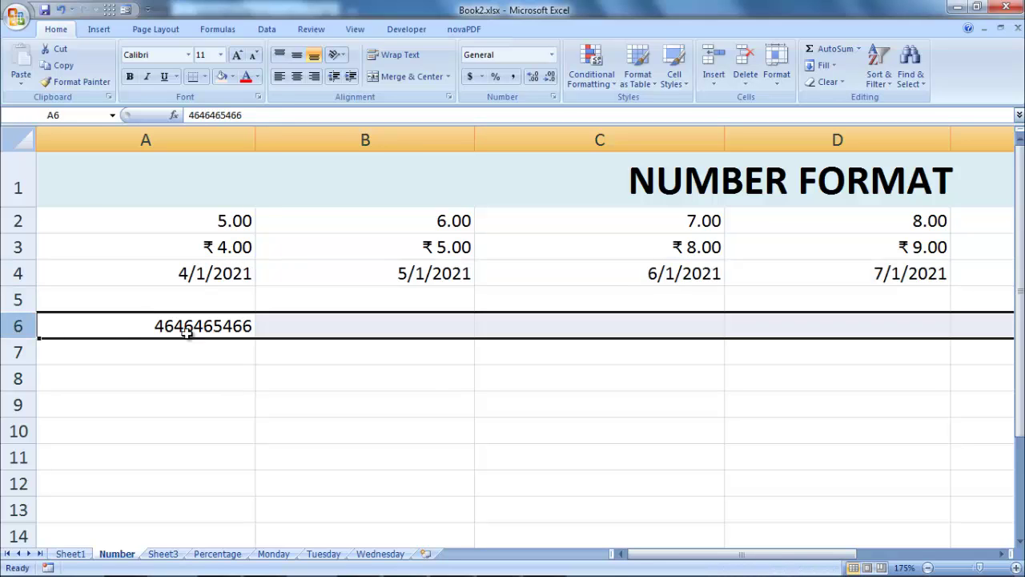
- Format A6 as Number with 1000 separator, displaying 4,646,465,466.00
right_click(246, 327)
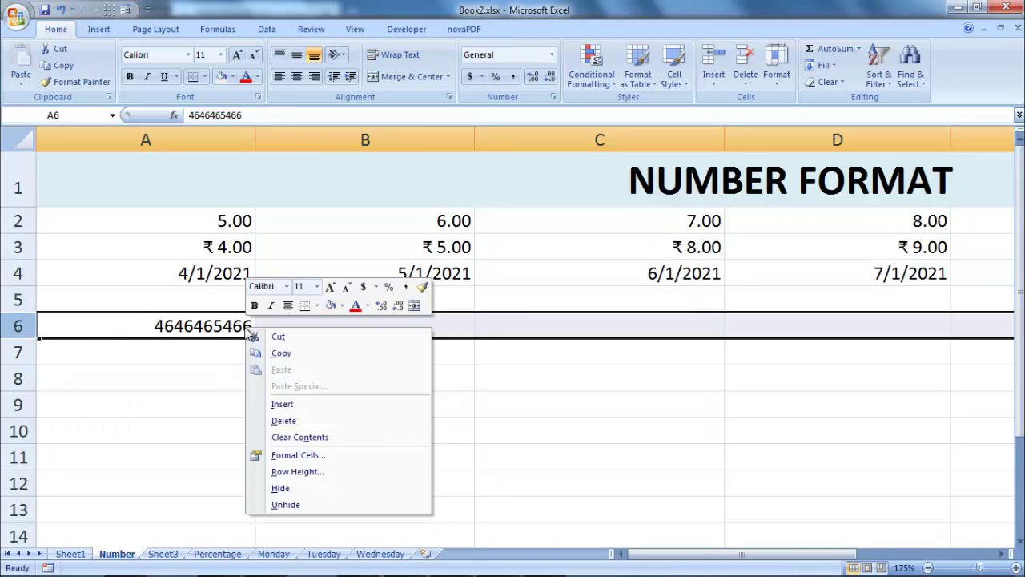
left_click(335, 453)
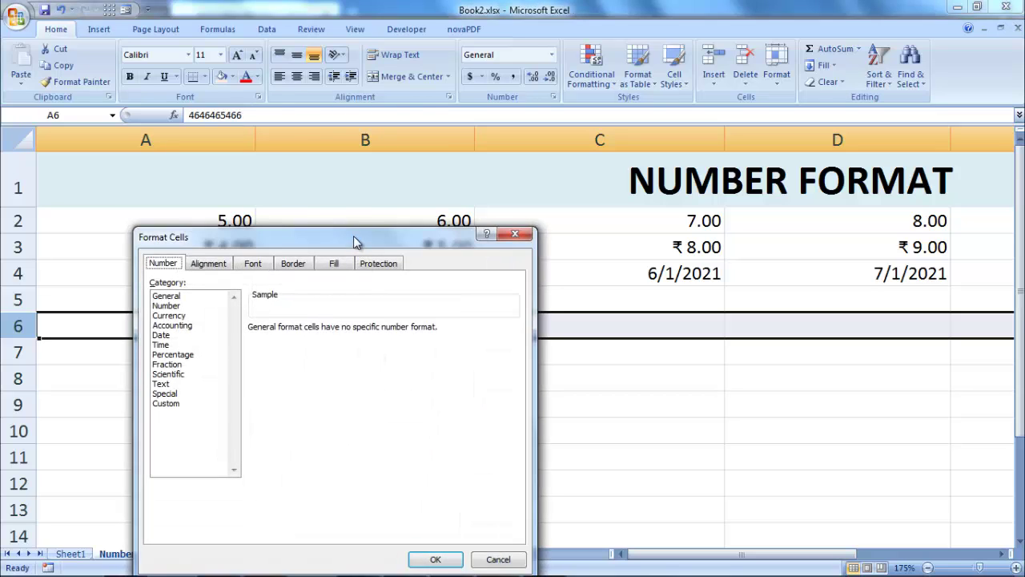
left_click_drag(353, 236, 386, 169)
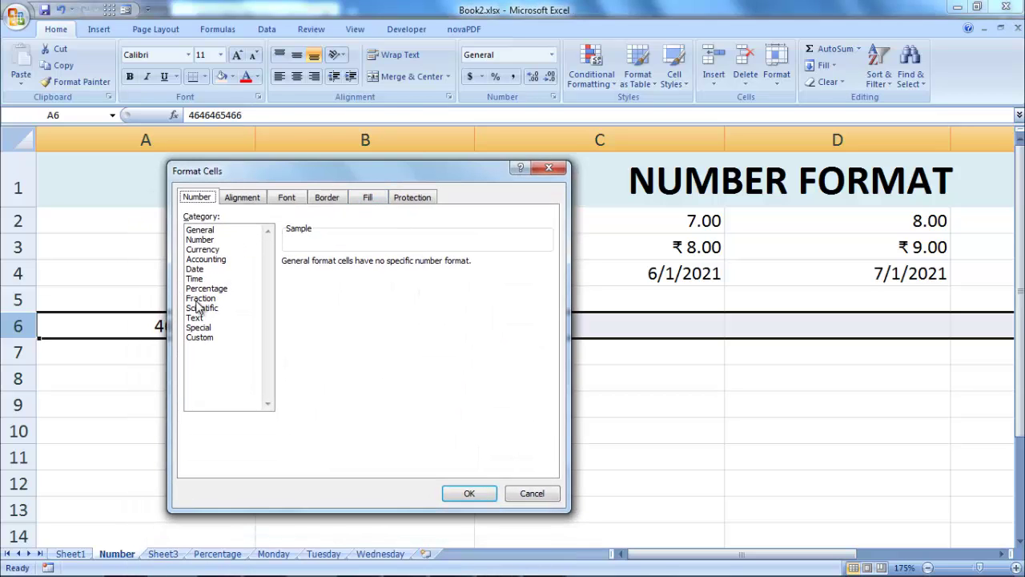
left_click(201, 241)
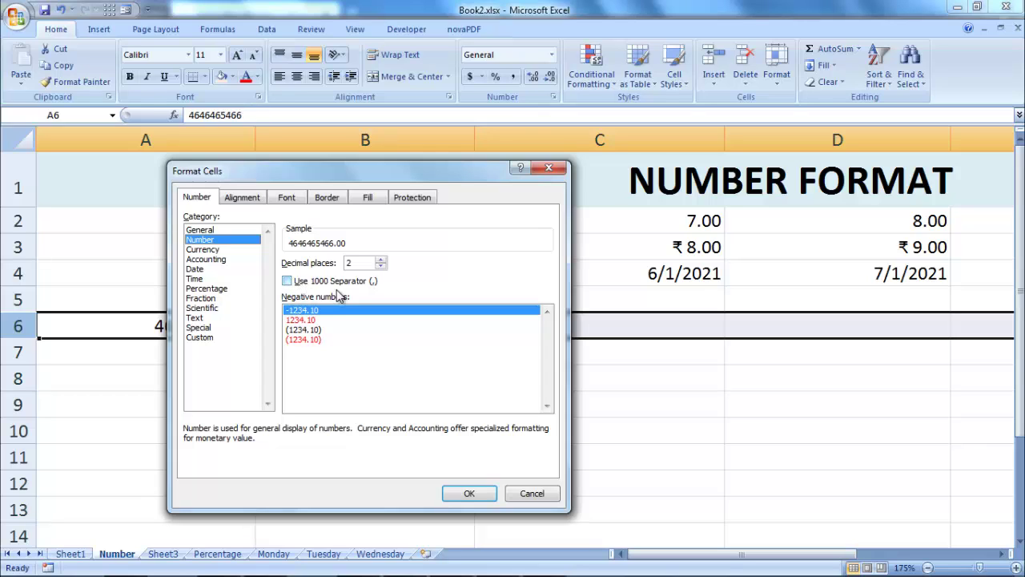
left_click(287, 281)
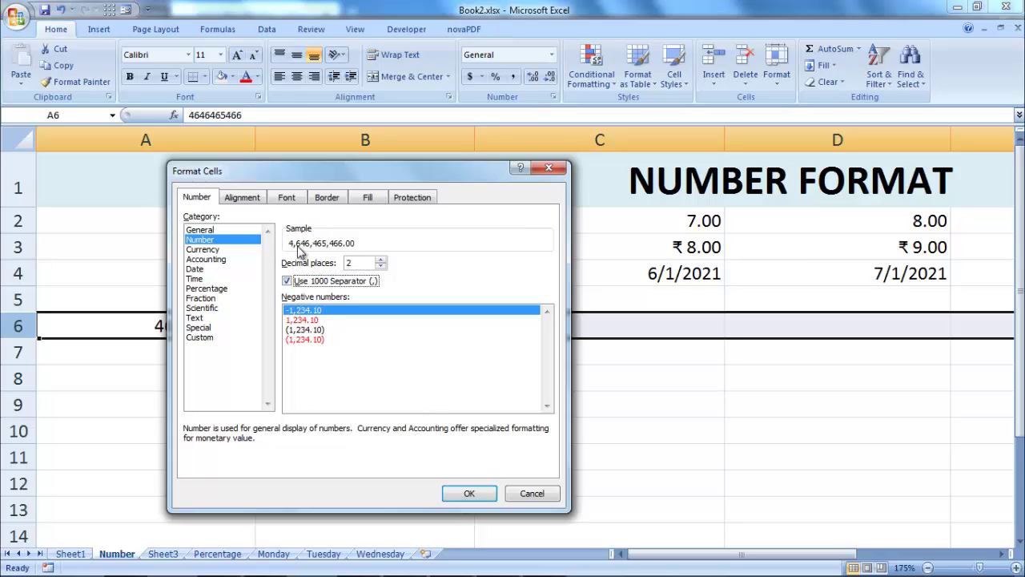
left_click(471, 494)
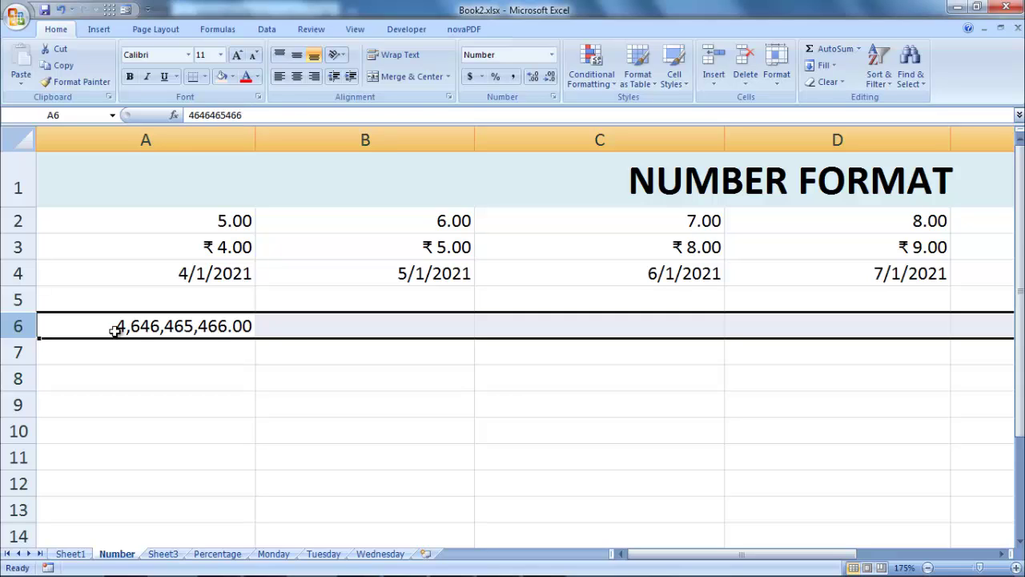
- Enter 100, then 1,000, and finally 10000 in B6, shown as 10,000.00
left_click(378, 324)
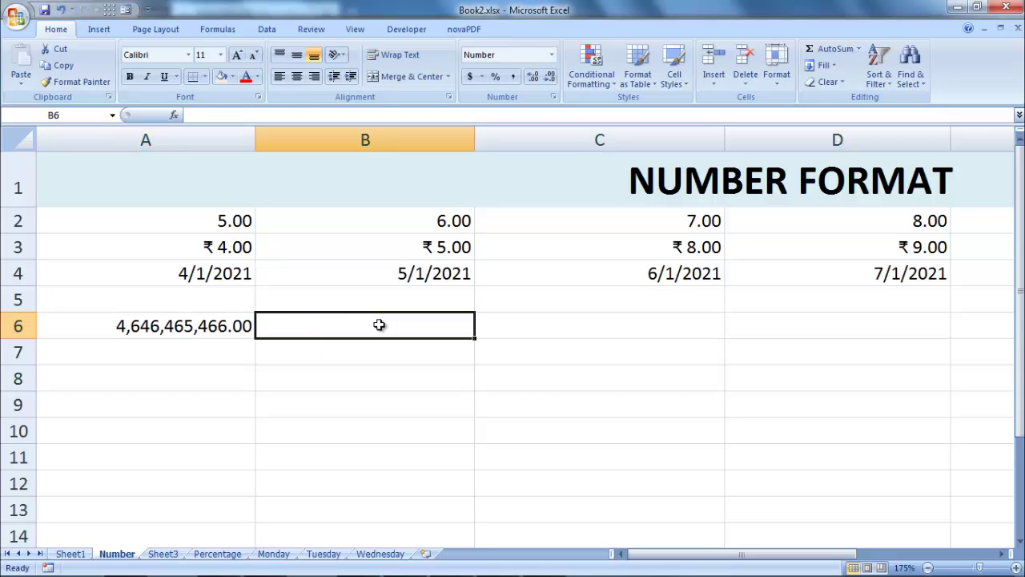
type("100")
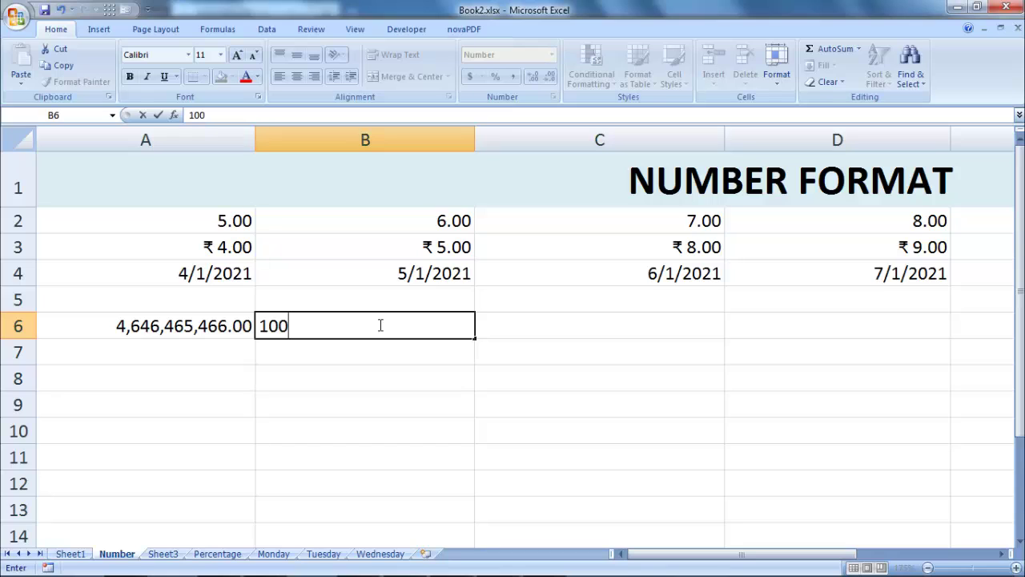
key("Return")
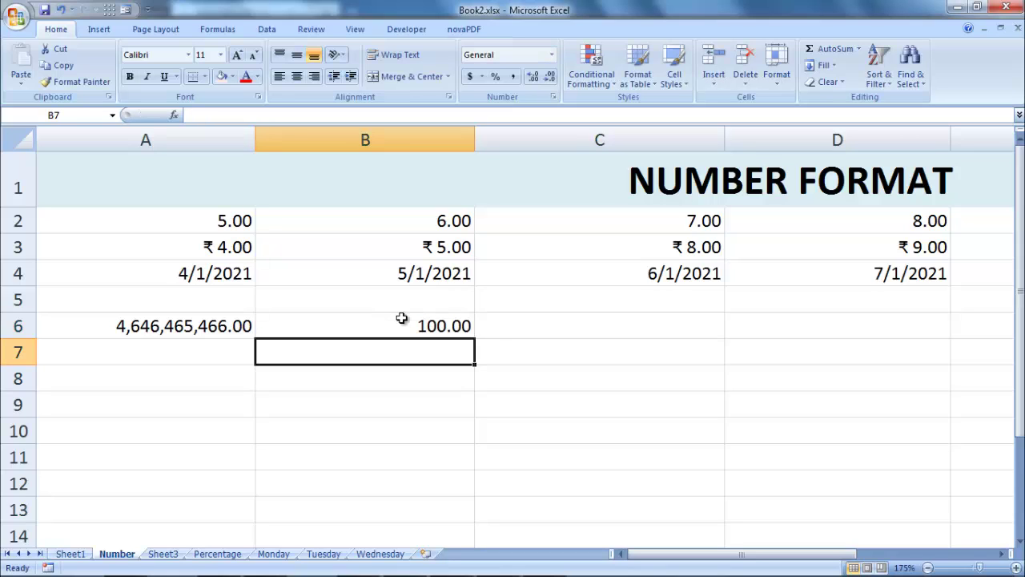
left_click(412, 326)
type("1,0")
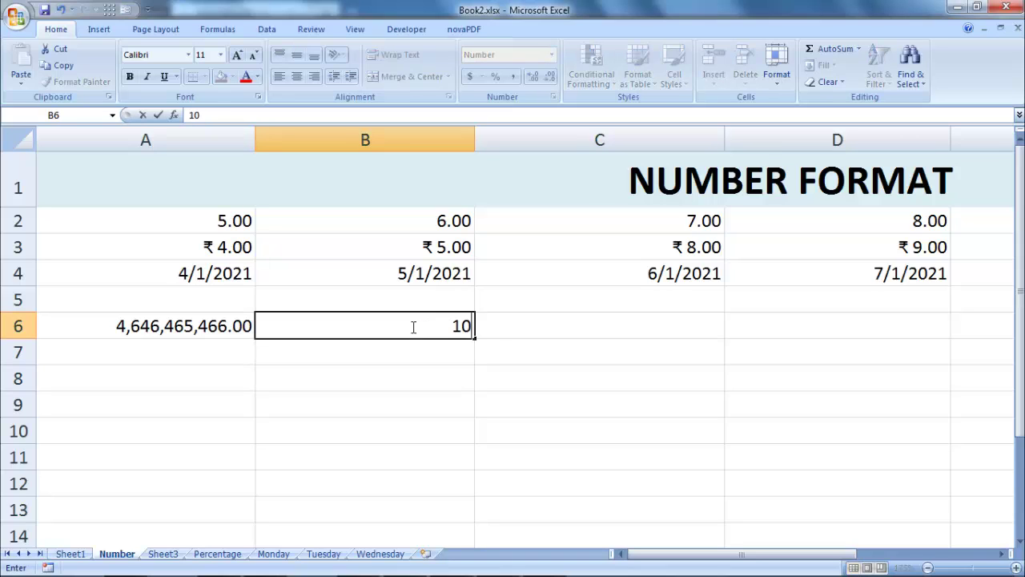
type("00")
key("Return")
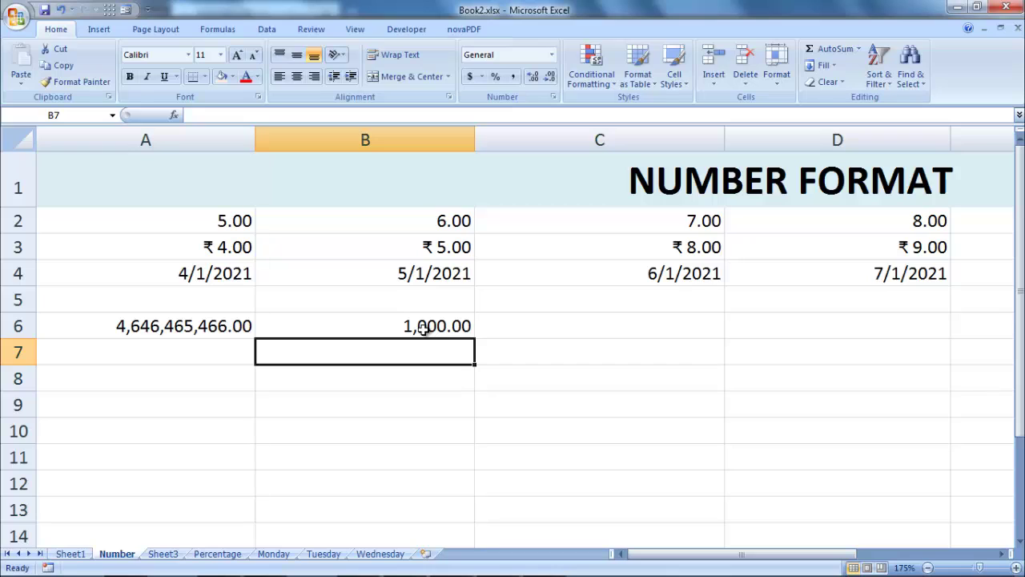
left_click(424, 330)
type("100")
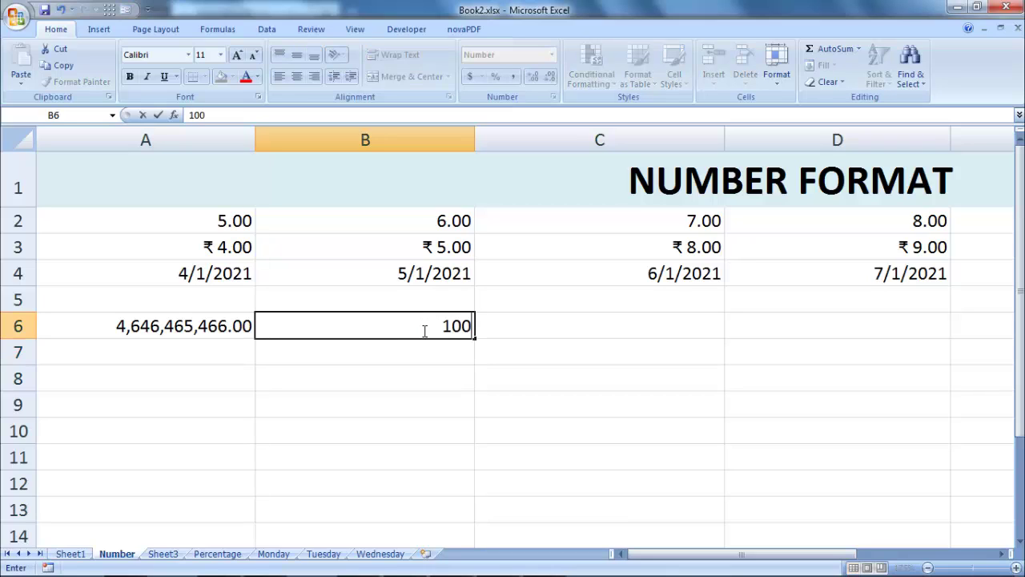
type("00")
key("Return")
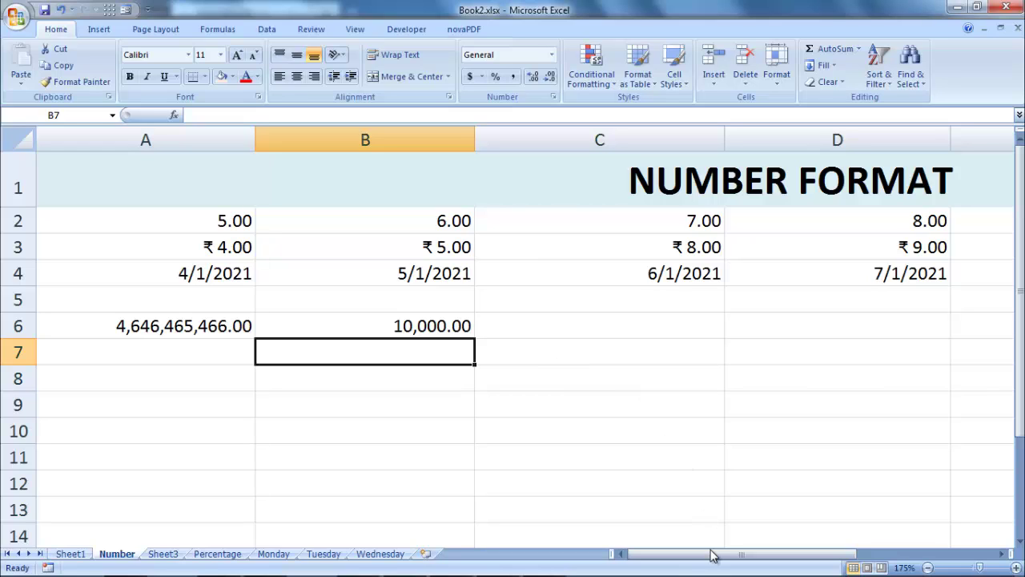
- Enter 20 in G3 and 15 in G2, beside the ₹ currency row
left_click_drag(711, 555, 768, 559)
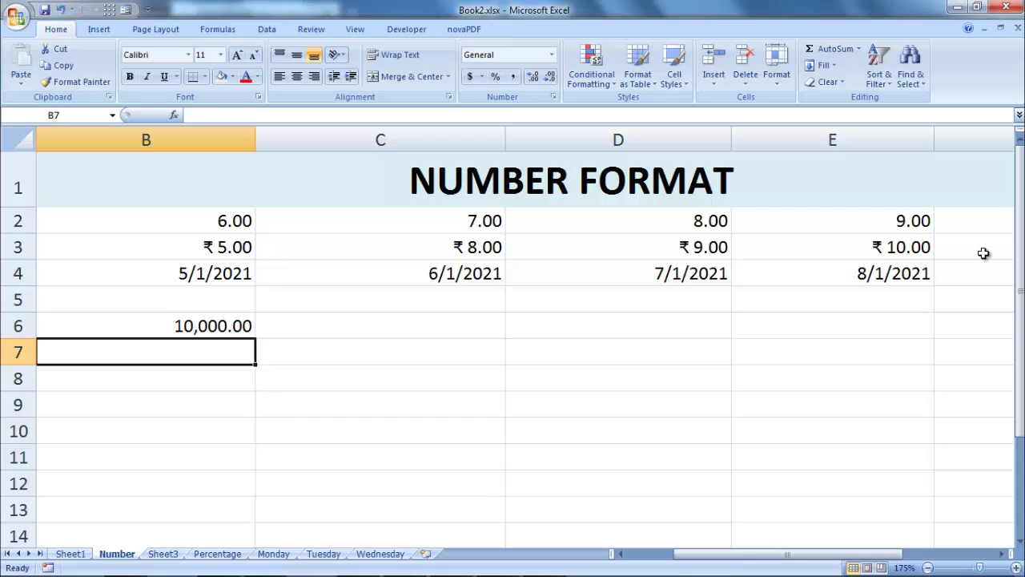
left_click(962, 250)
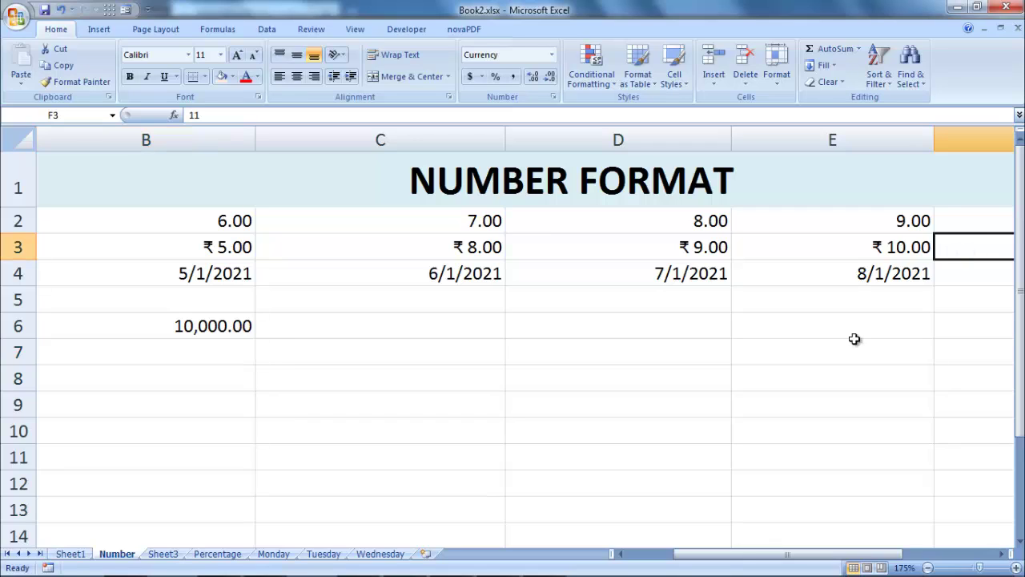
left_click_drag(807, 560, 833, 554)
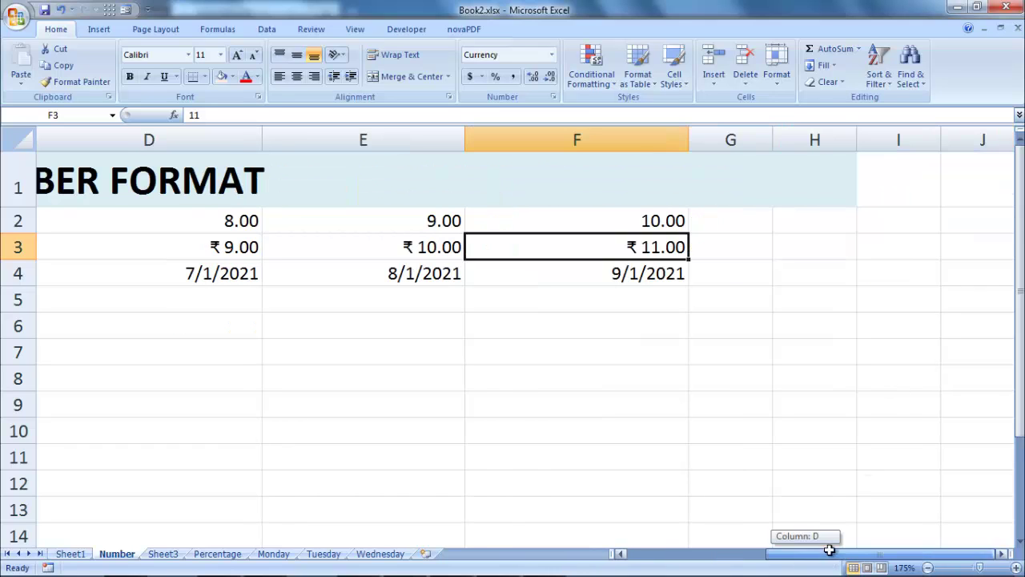
left_click(737, 249)
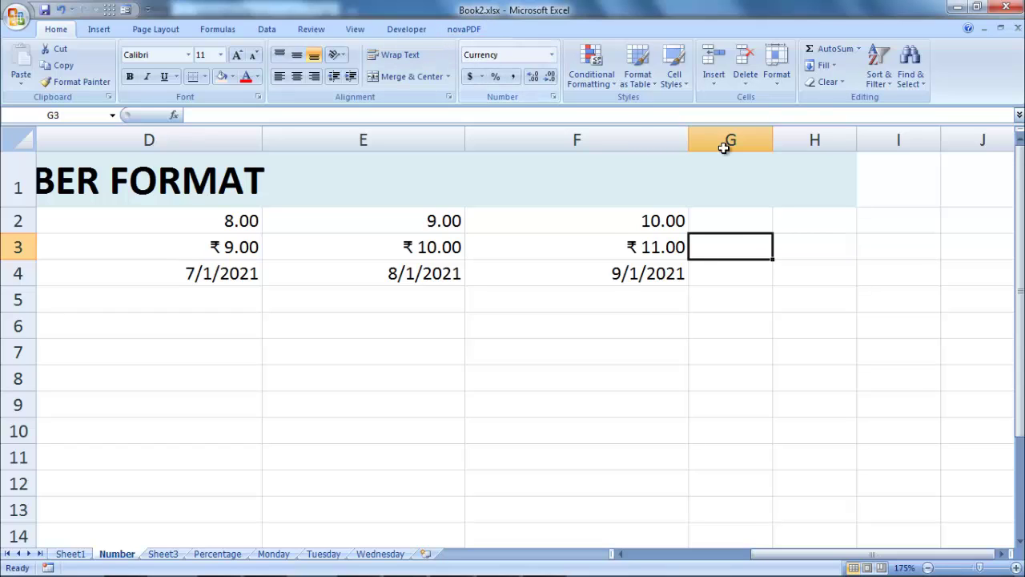
type("2")
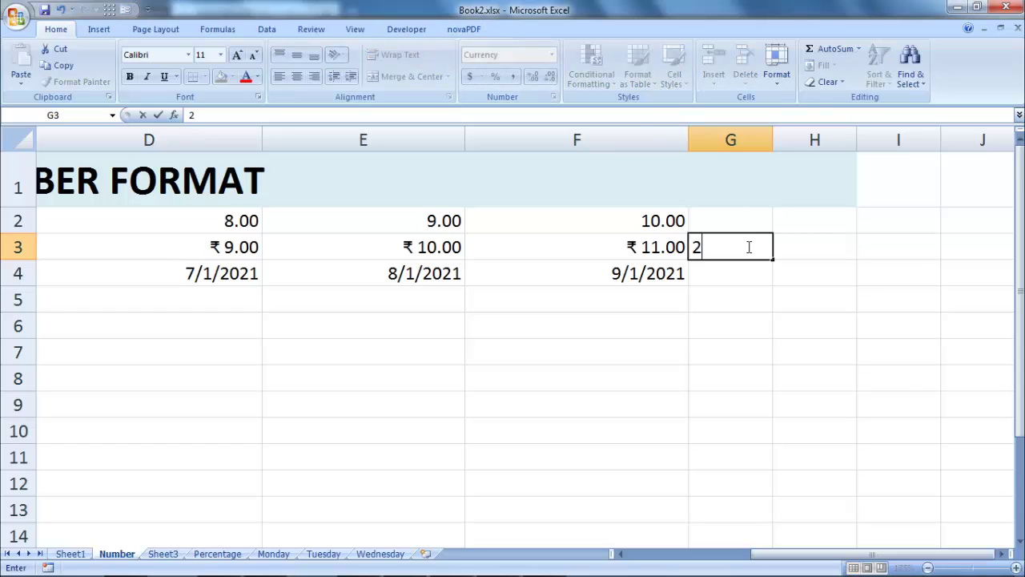
type("0")
key("Return")
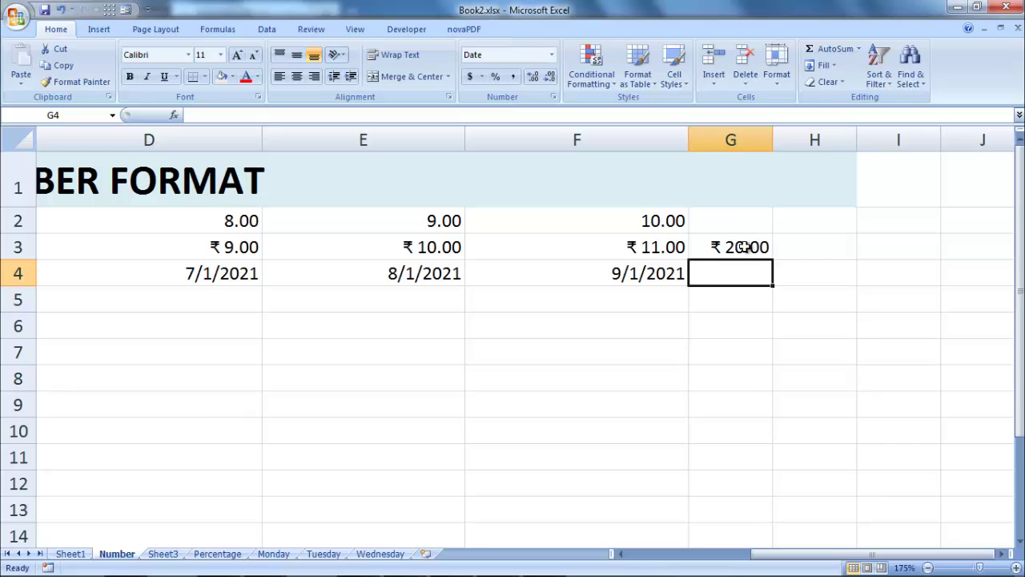
left_click(728, 218)
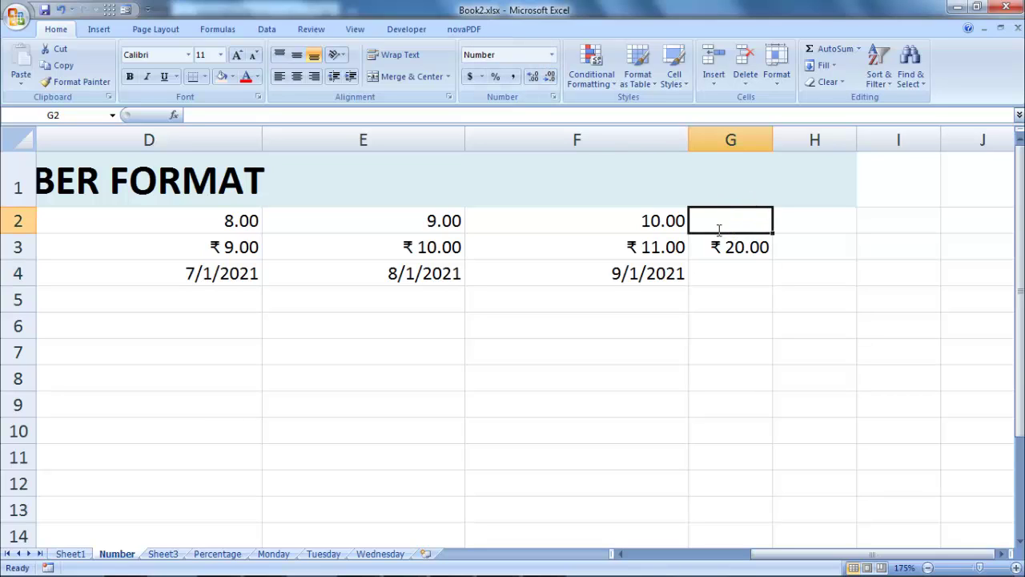
type("15")
key("Return")
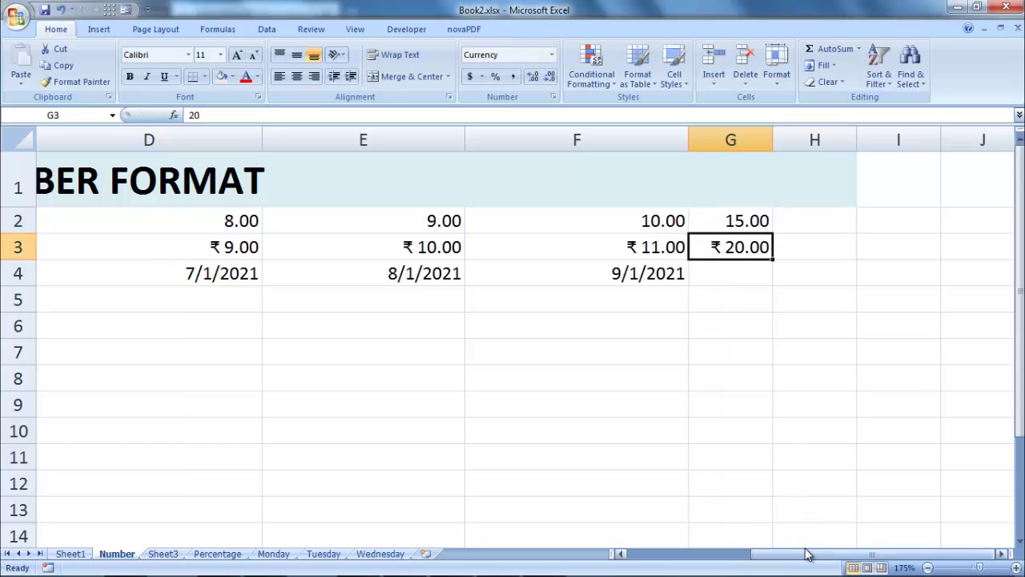
- Enter a plain, unformatted 15 in cell C11
left_click_drag(806, 554, 690, 555)
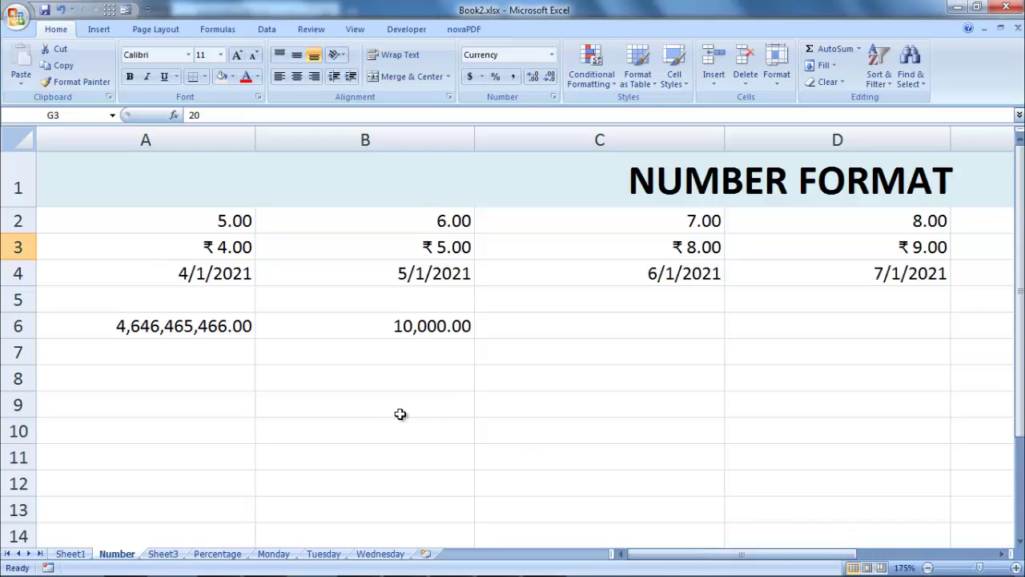
left_click(367, 394)
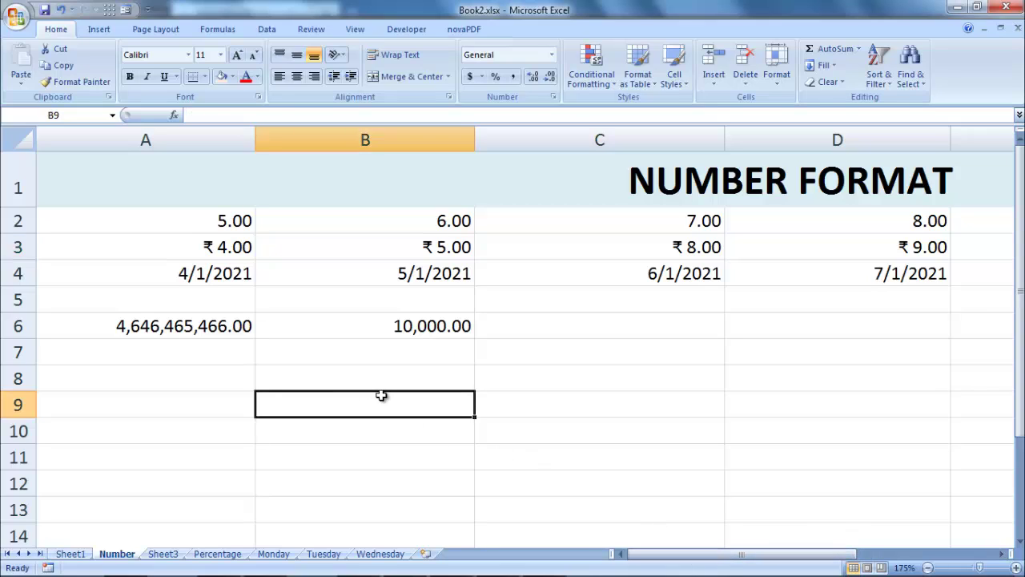
left_click(659, 454)
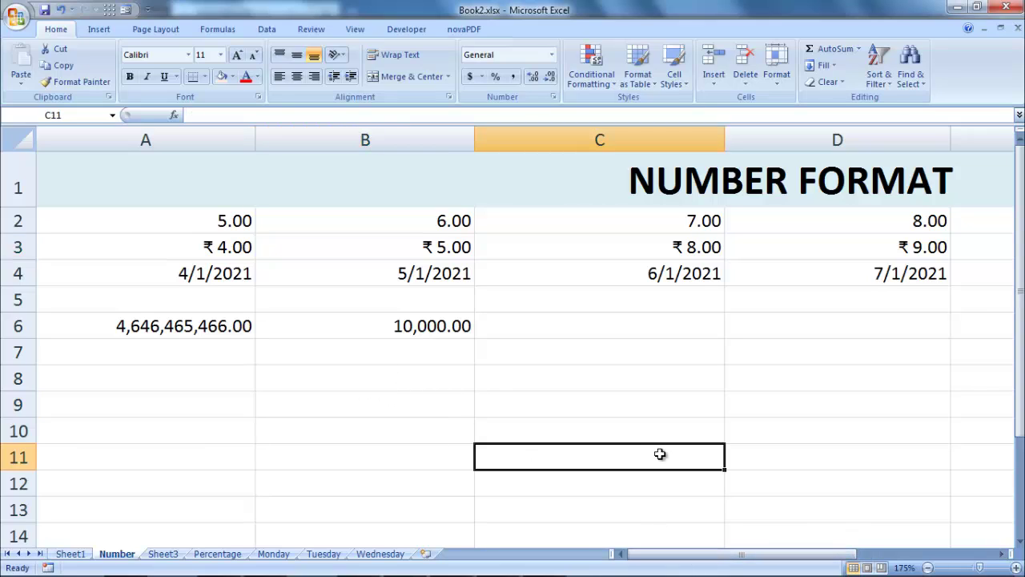
type("15")
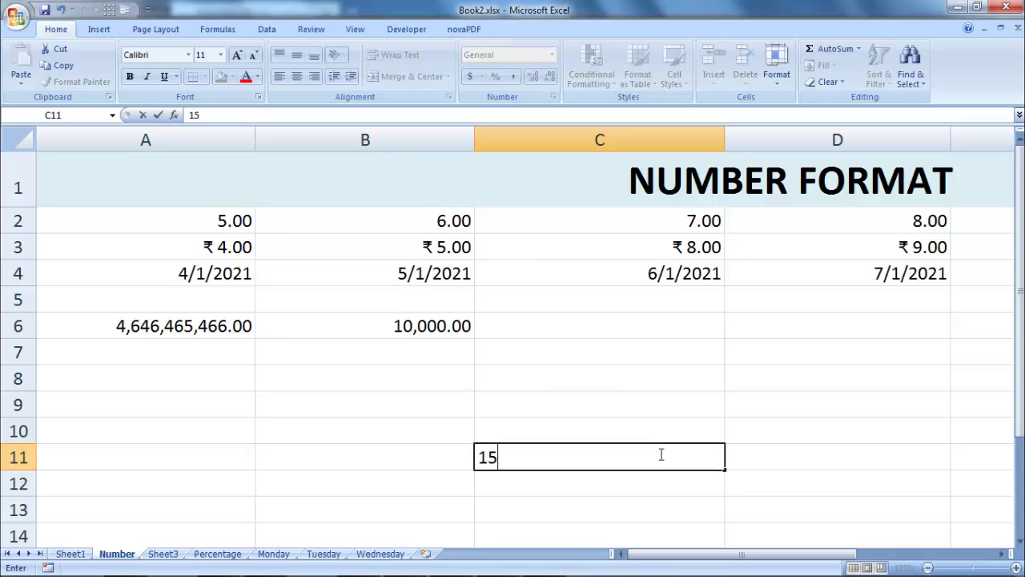
key("Return")
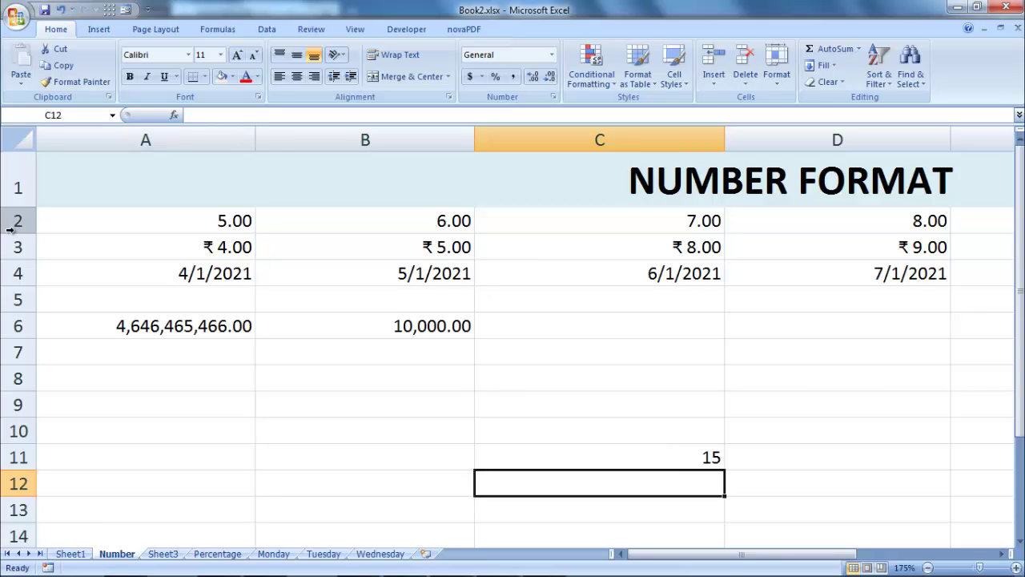
- Clear only the formats from rows 2–6, after undoing a Clear All
left_click_drag(16, 220, 42, 330)
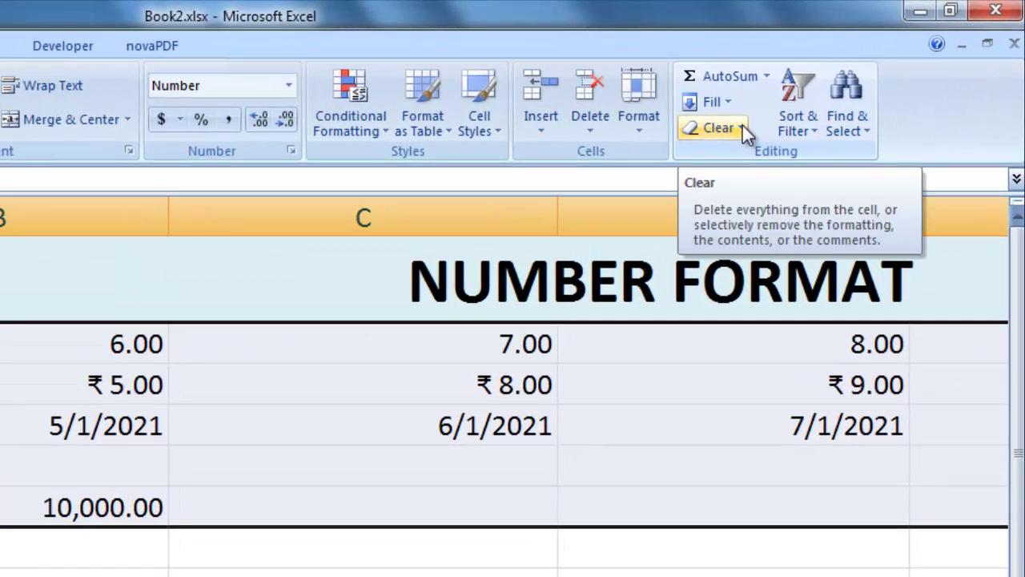
left_click(742, 128)
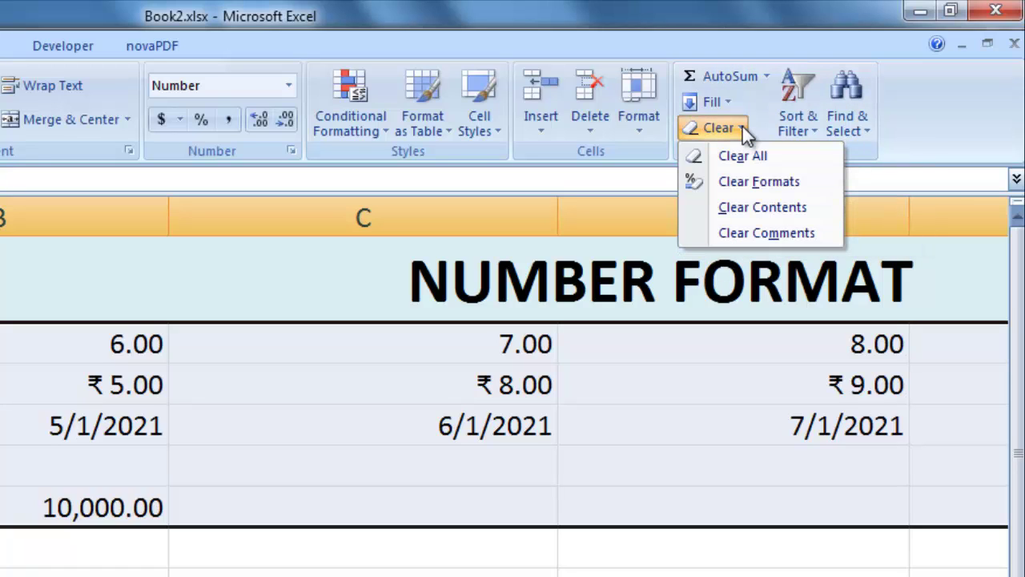
left_click(764, 163)
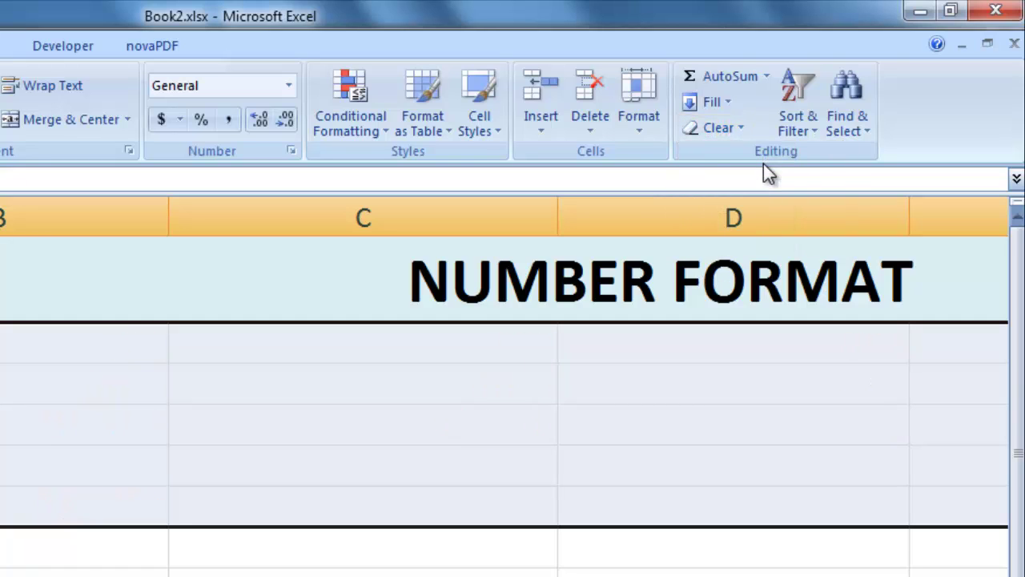
key("ctrl+z")
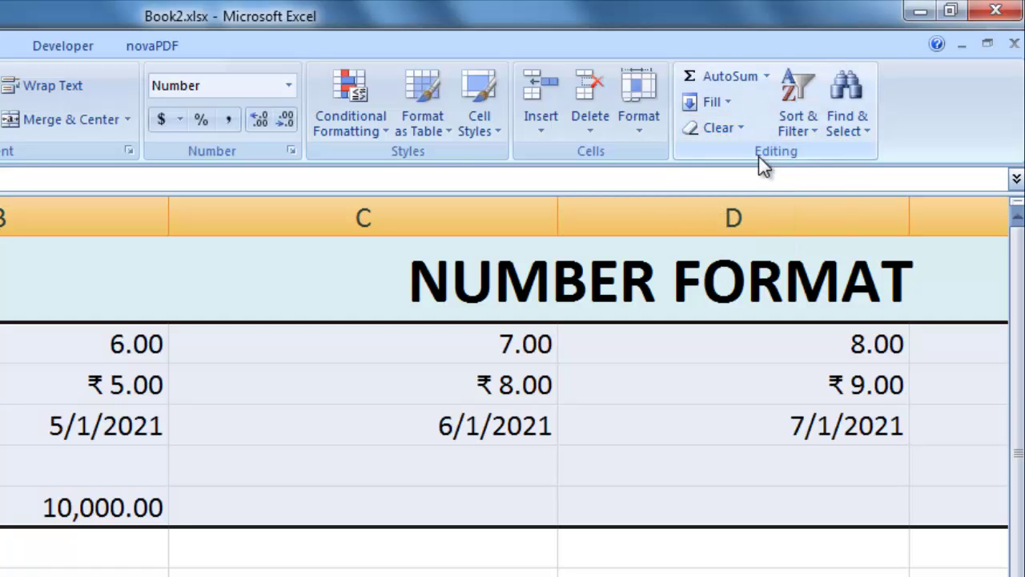
left_click(747, 129)
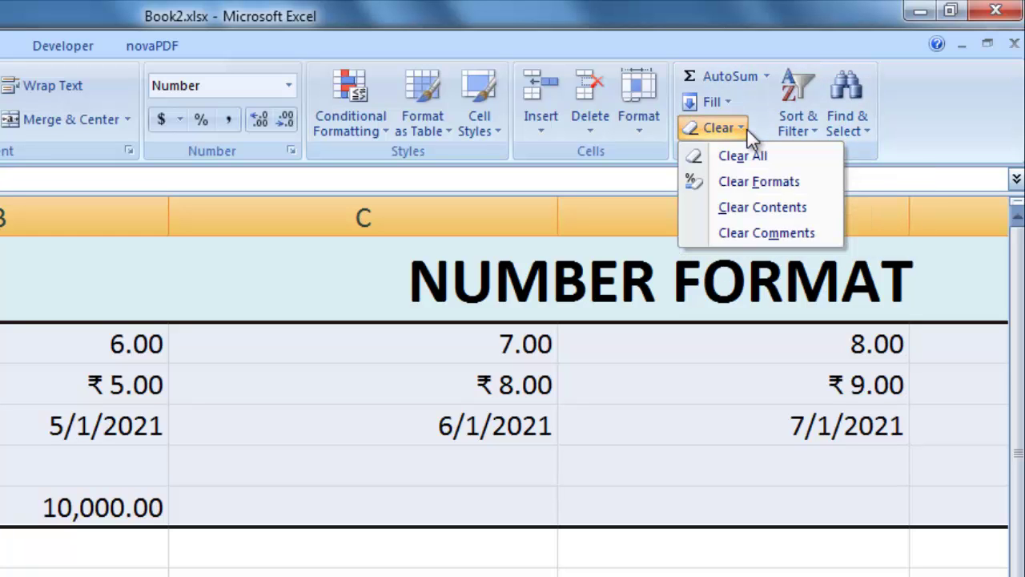
left_click(760, 176)
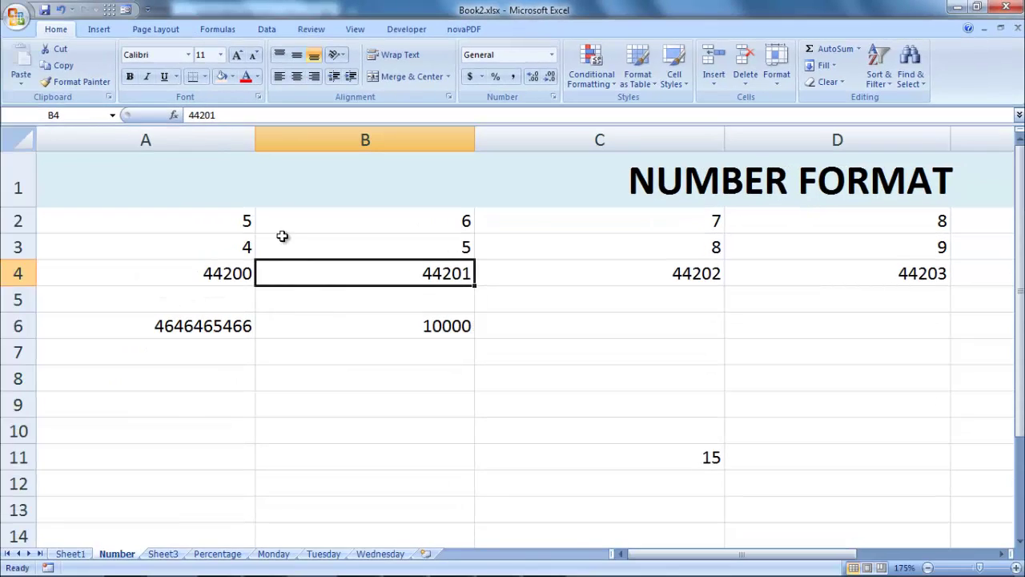
- Check the raw values in A2, B3 and dates A4:C4, then go to Sheet3
left_click(281, 241)
left_click(250, 225)
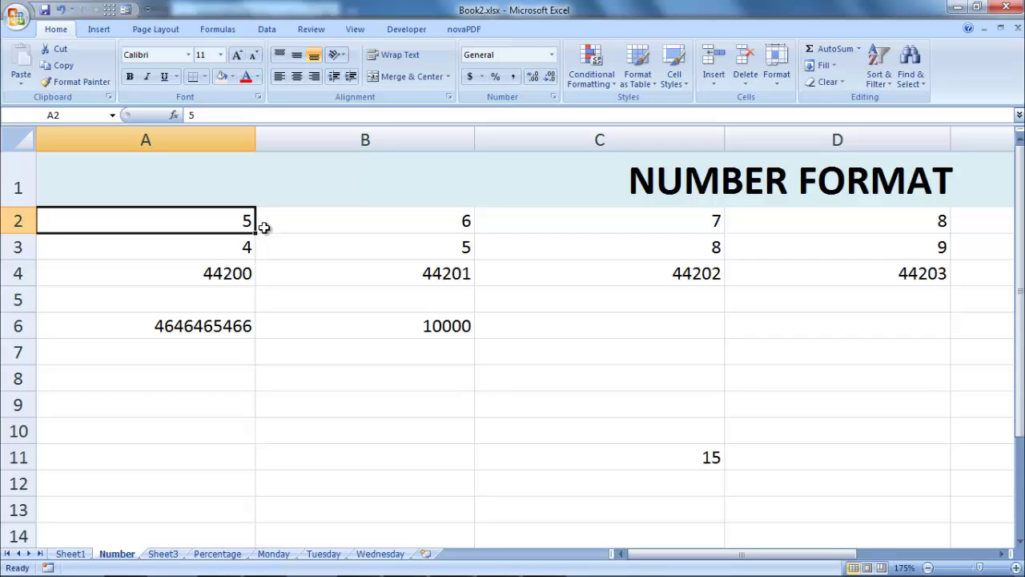
left_click(226, 278)
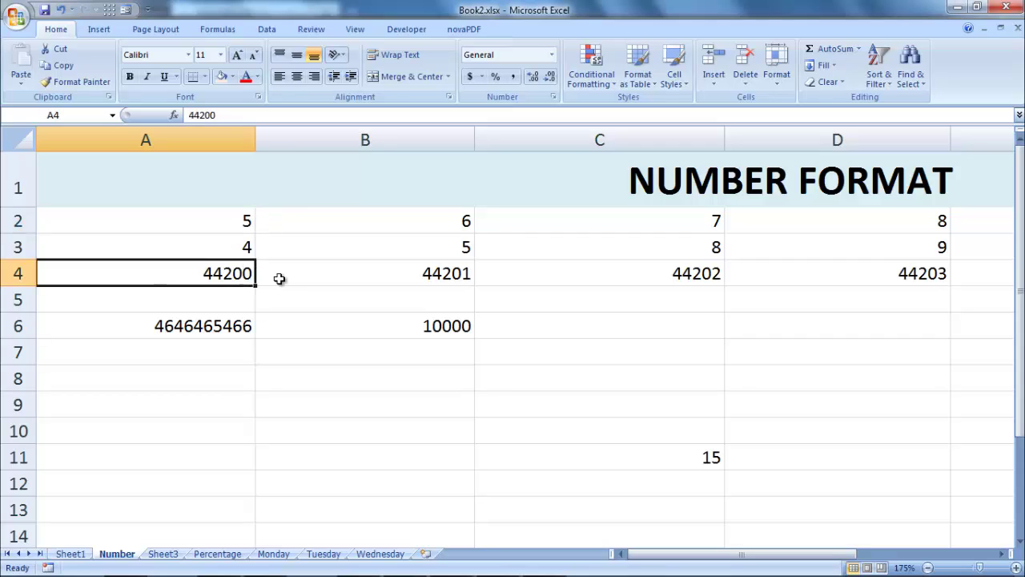
left_click(411, 269)
left_click(666, 273)
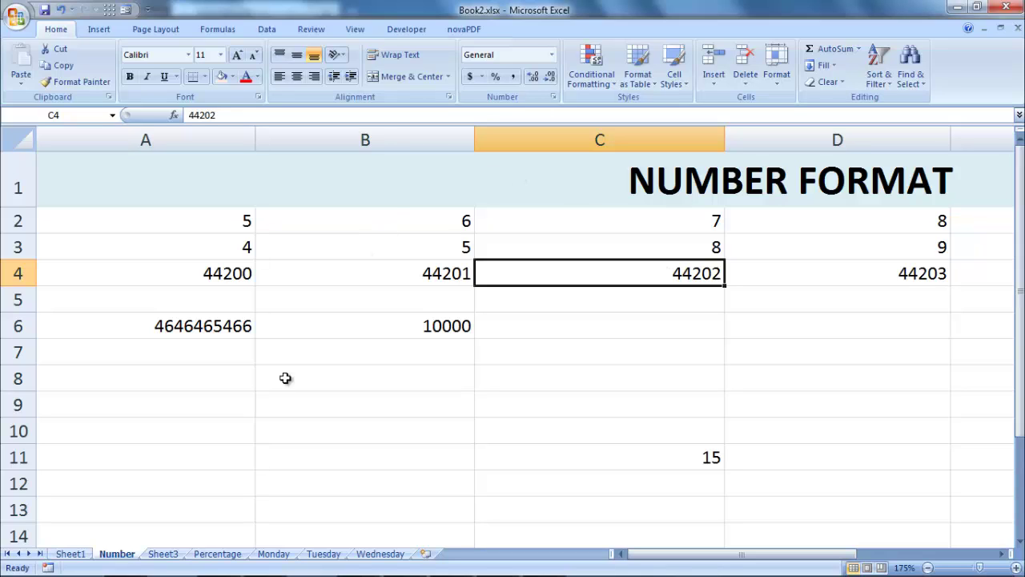
left_click(167, 553)
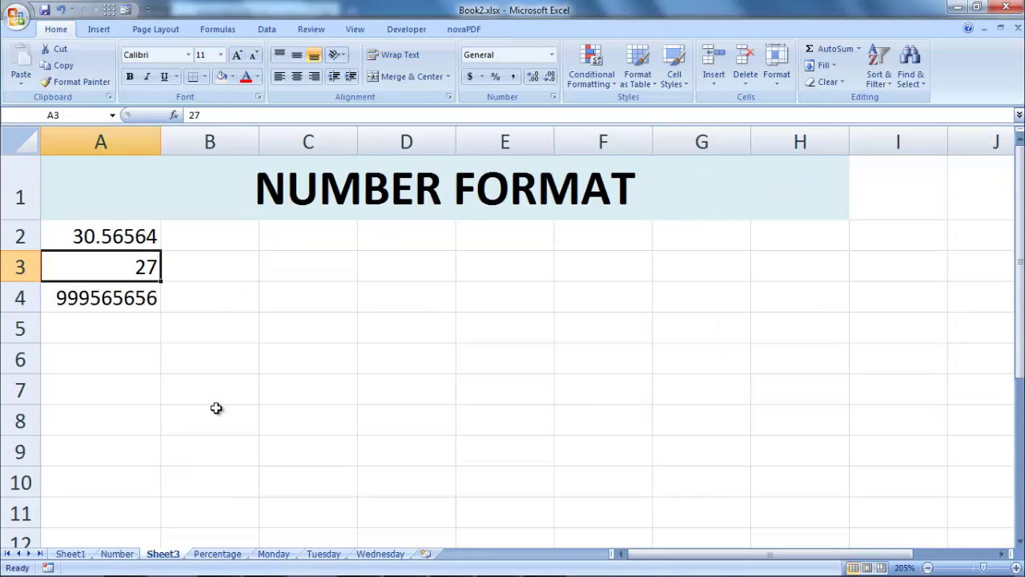
- Adjust A2's 30.56564 with Decrease/Increase Decimal until it shows 30.5656
left_click(118, 236)
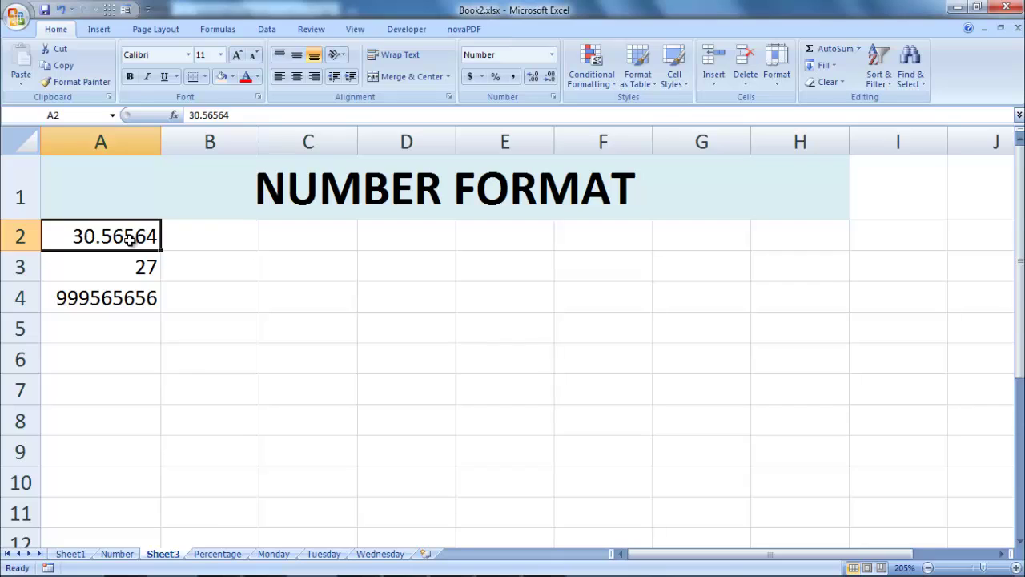
left_click(551, 83)
left_click(552, 83)
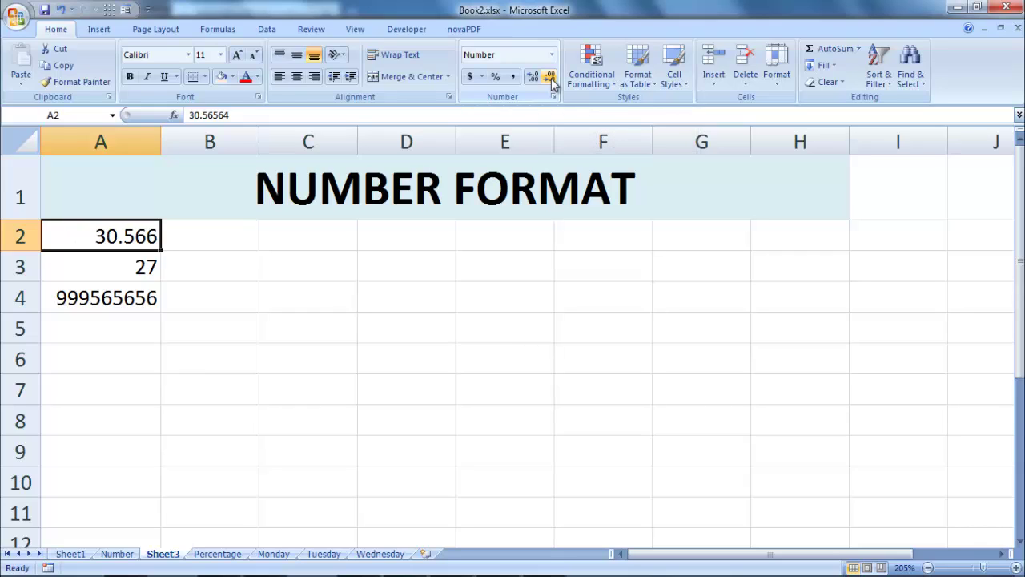
left_click(552, 83)
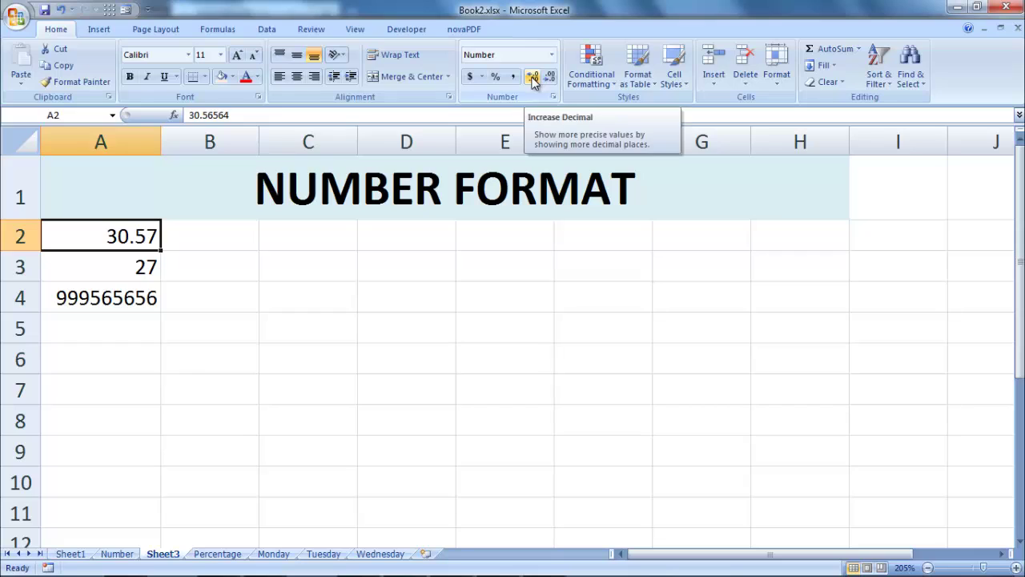
left_click(534, 77)
left_click(534, 83)
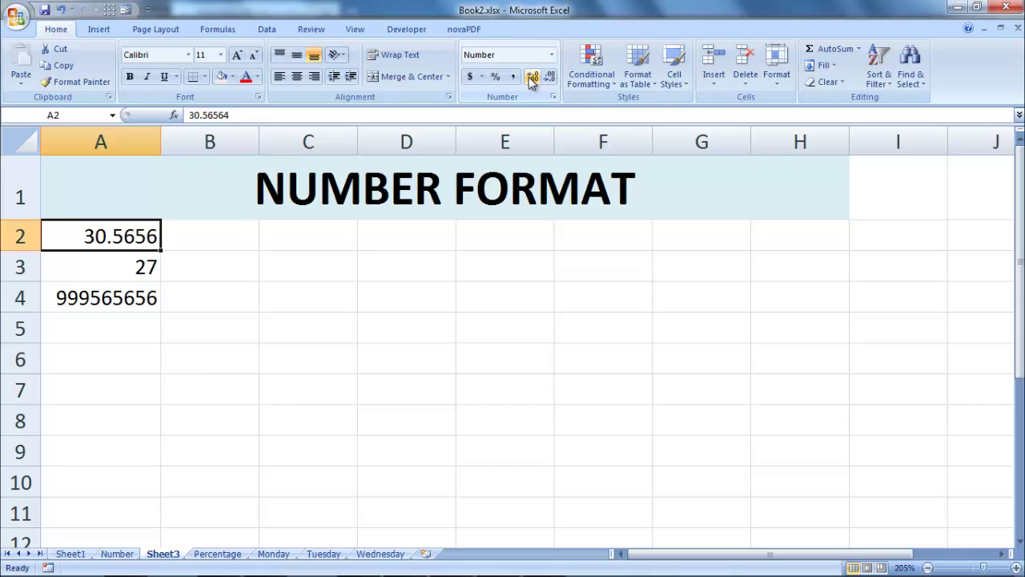
left_click(118, 298)
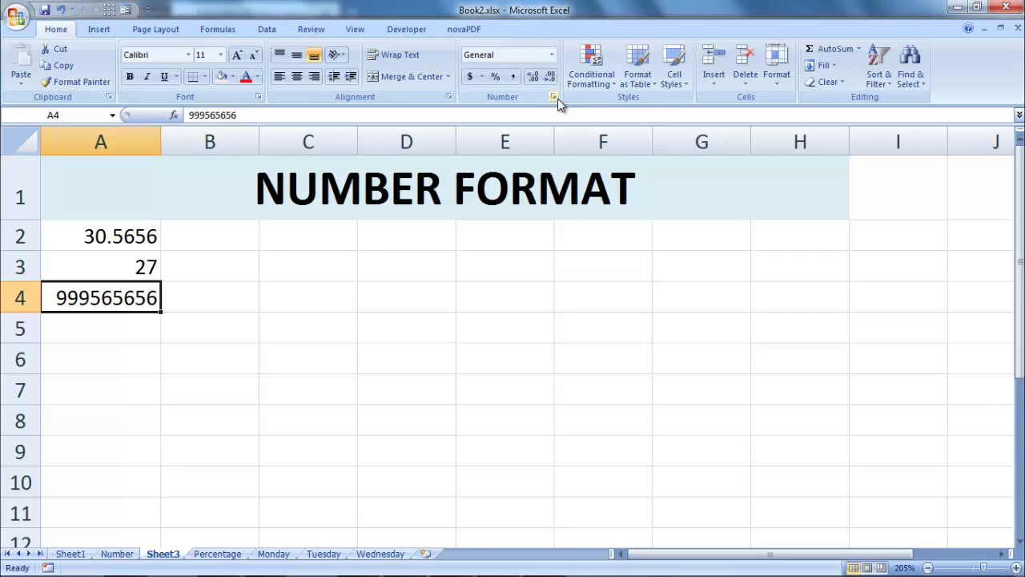
- Apply Comma Style to A4 (999,565,656.00), autofit column A, then switch to the Percentage sheet
left_click(514, 78)
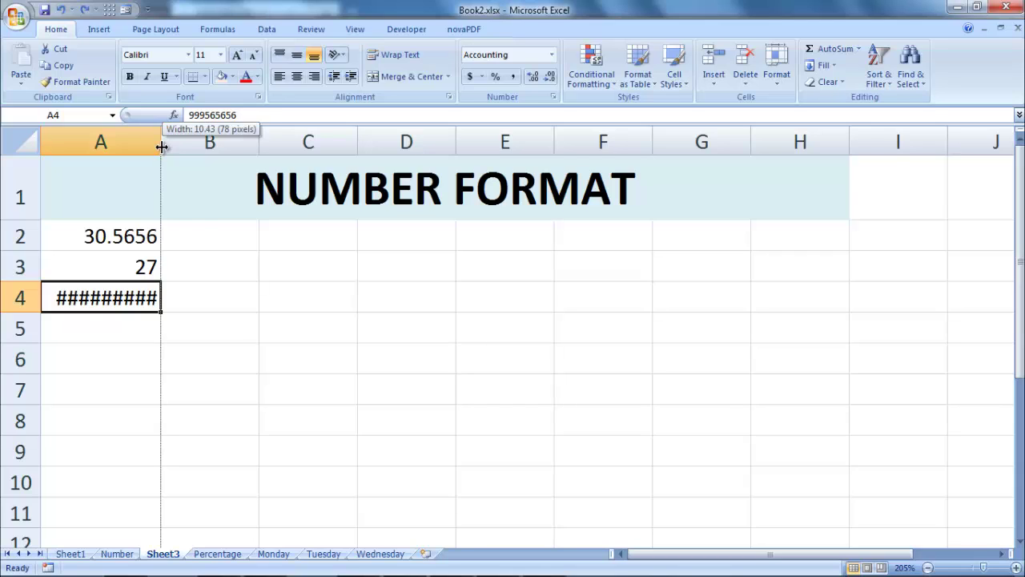
double_click(162, 148)
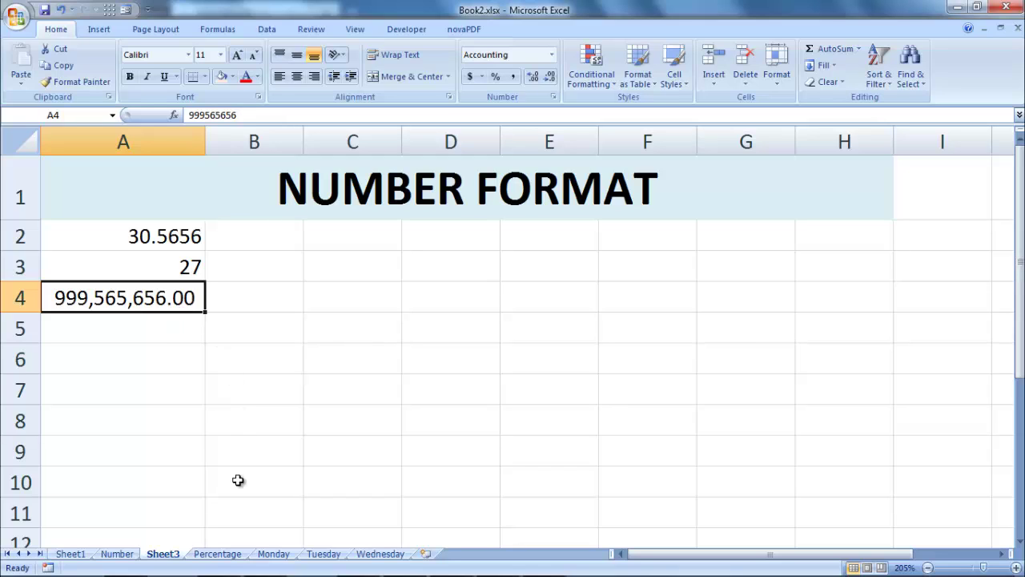
left_click(222, 554)
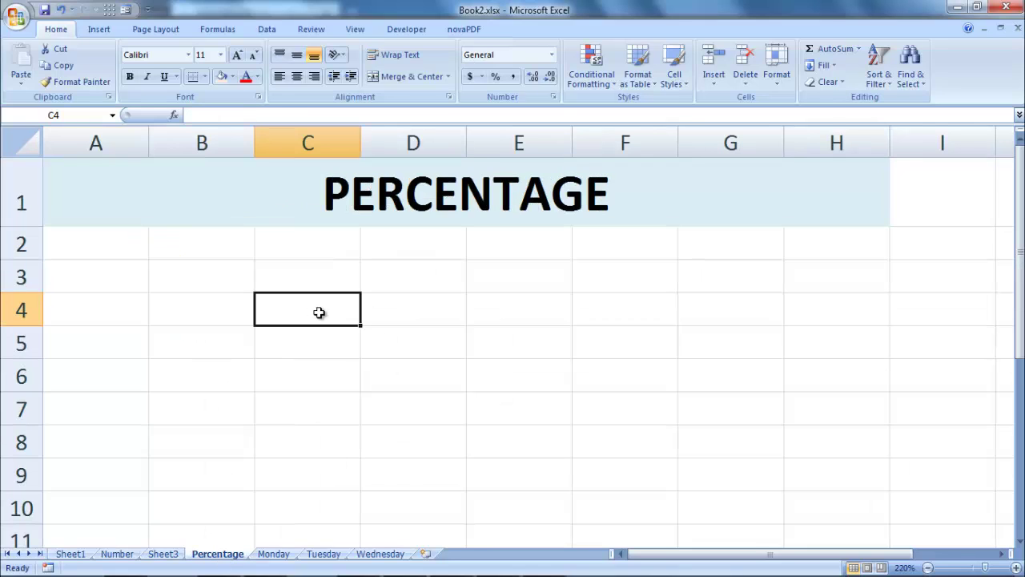
- Enter 75 in C3 and apply Percentage format, so it displays 7500.00%
left_click(321, 284)
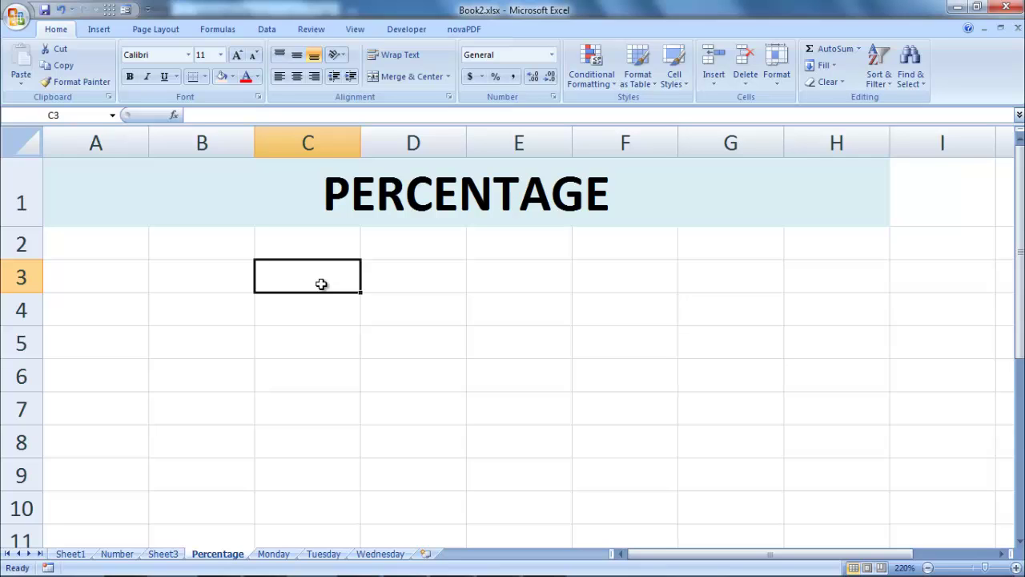
type("75")
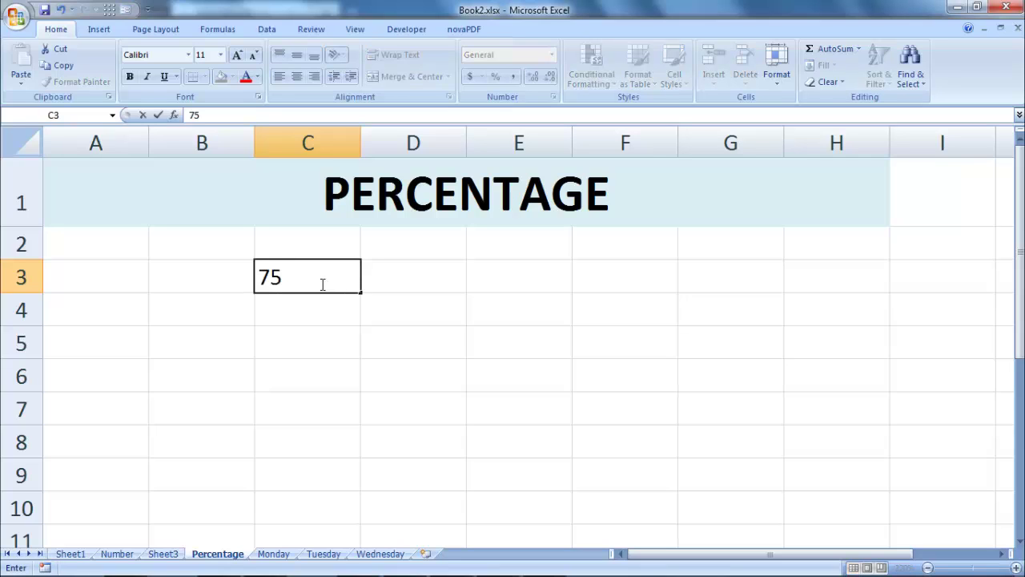
key("Return")
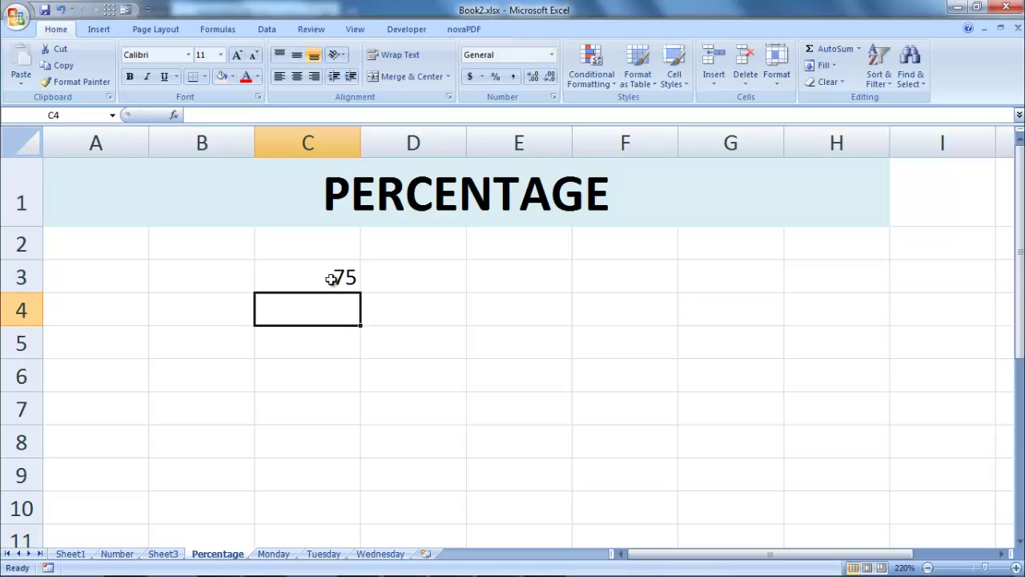
left_click(338, 277)
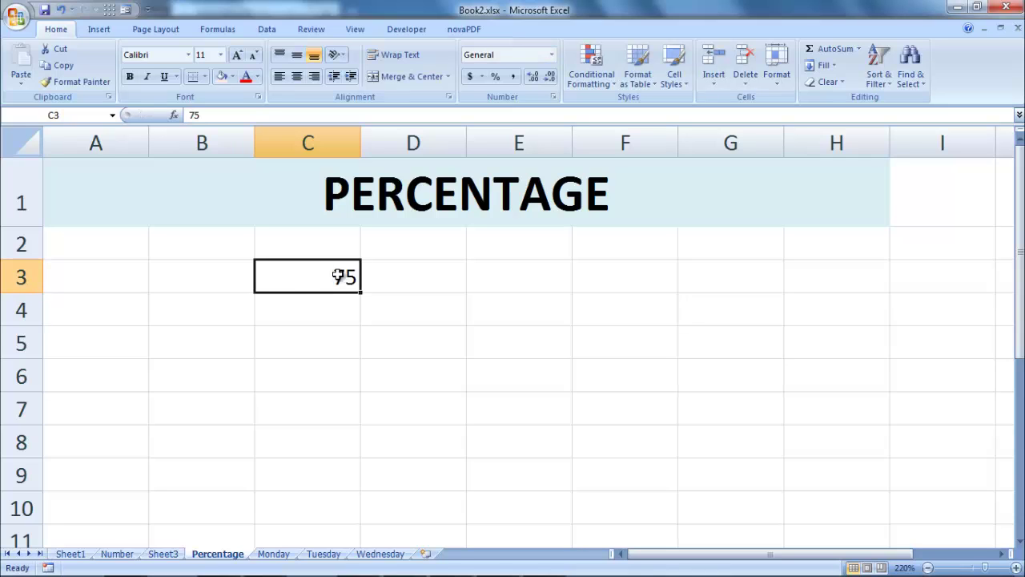
left_click(551, 54)
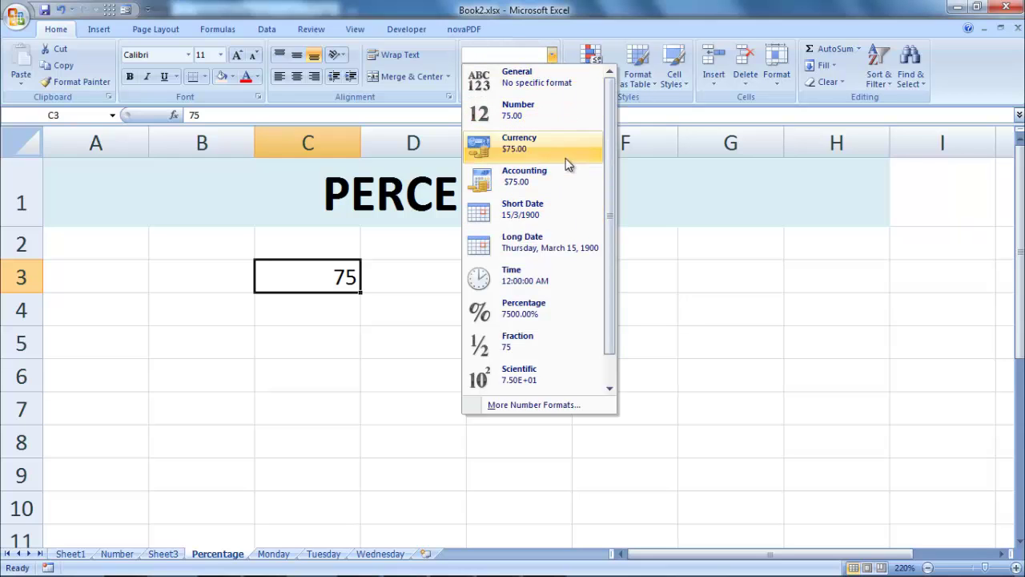
left_click(551, 312)
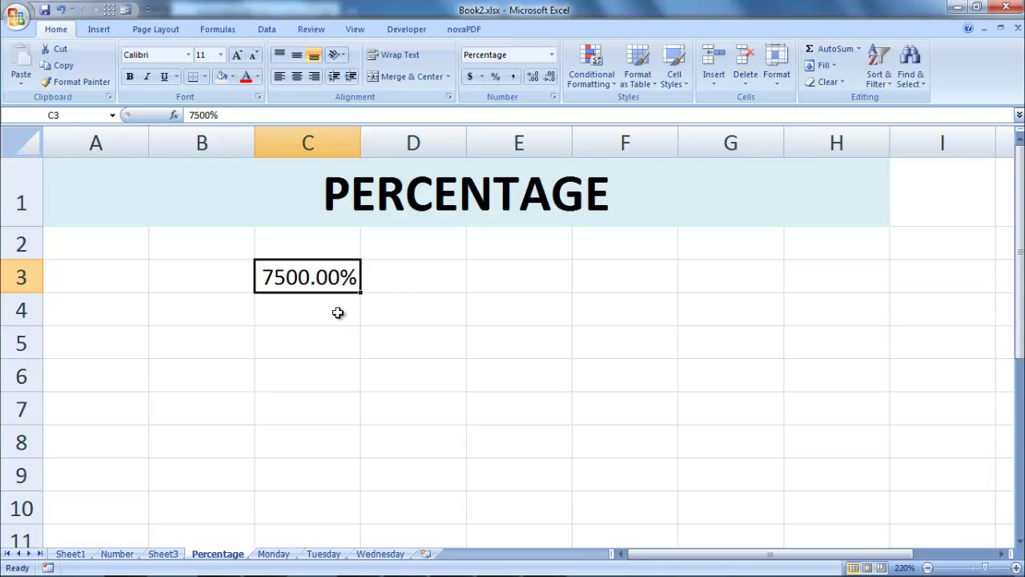
left_click(339, 339)
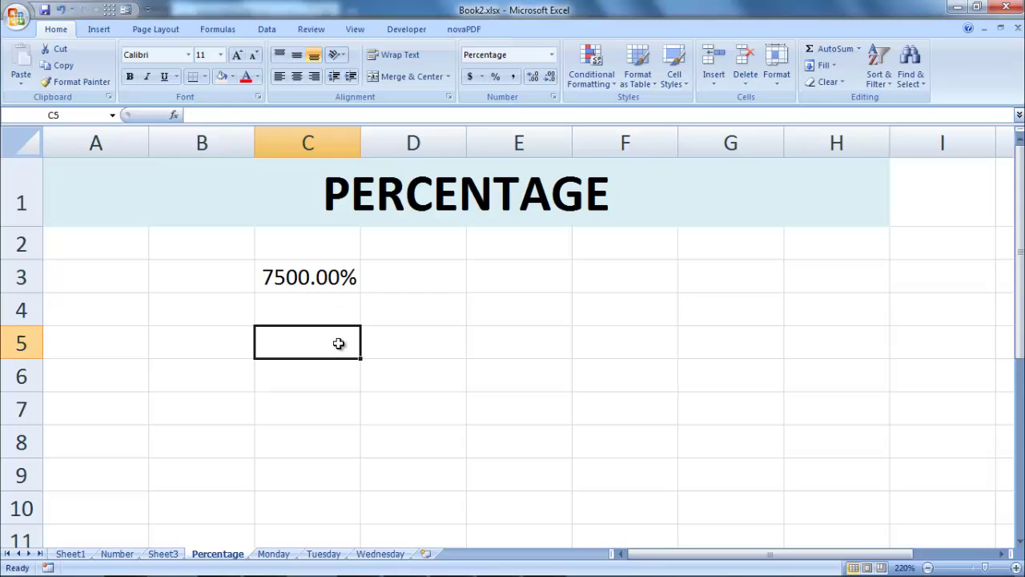
left_click(445, 295)
- Enter 75% in E3, and 80 in E4 preformatted as Percentage (80.00%)
left_click(499, 277)
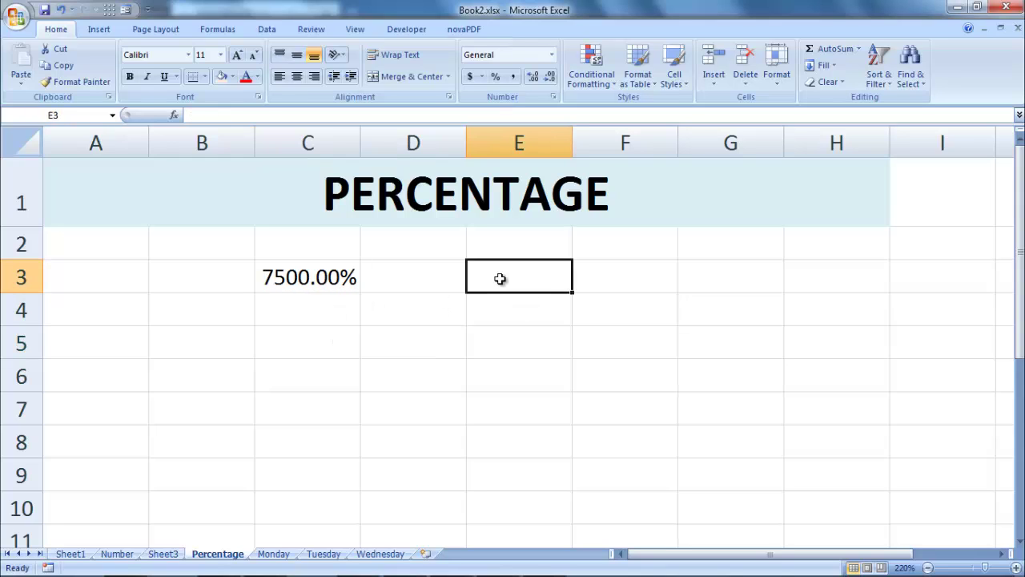
type("75")
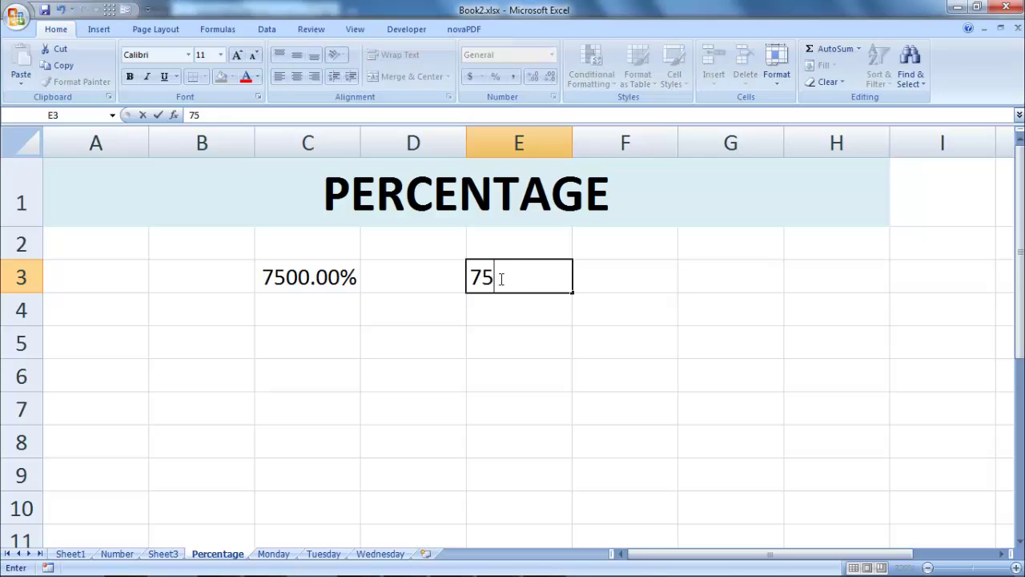
type("%")
key("Return")
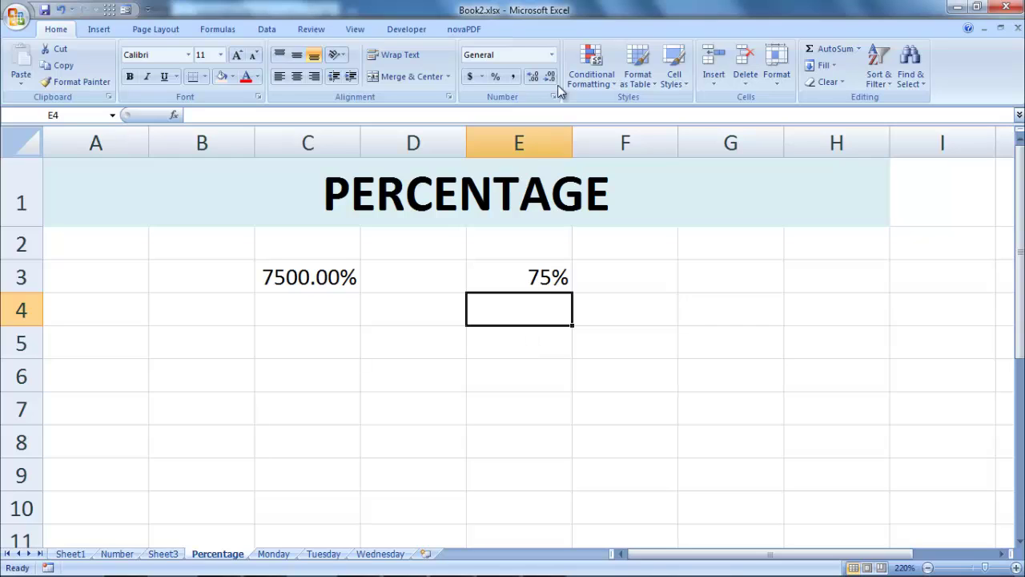
left_click(552, 55)
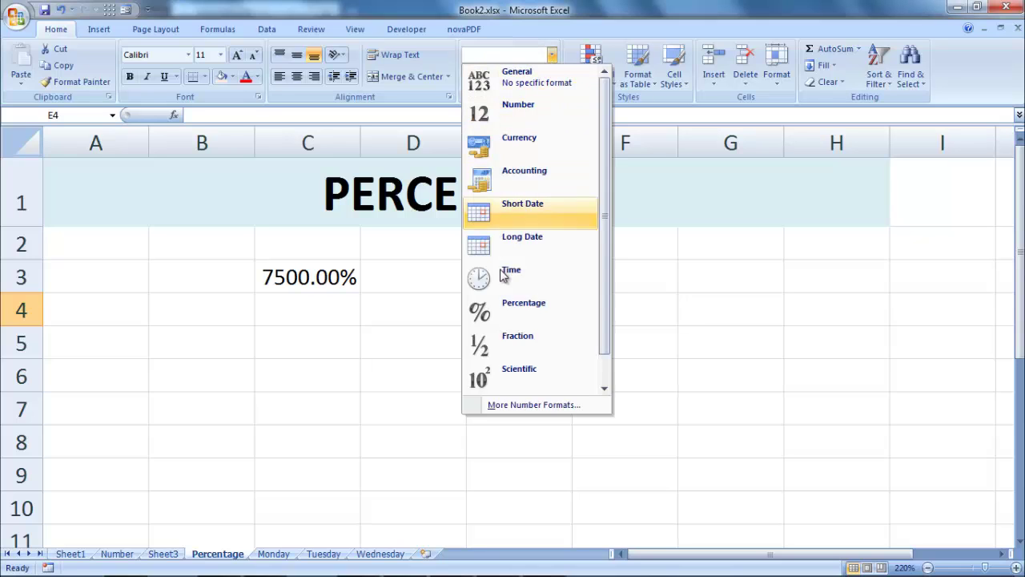
left_click(540, 305)
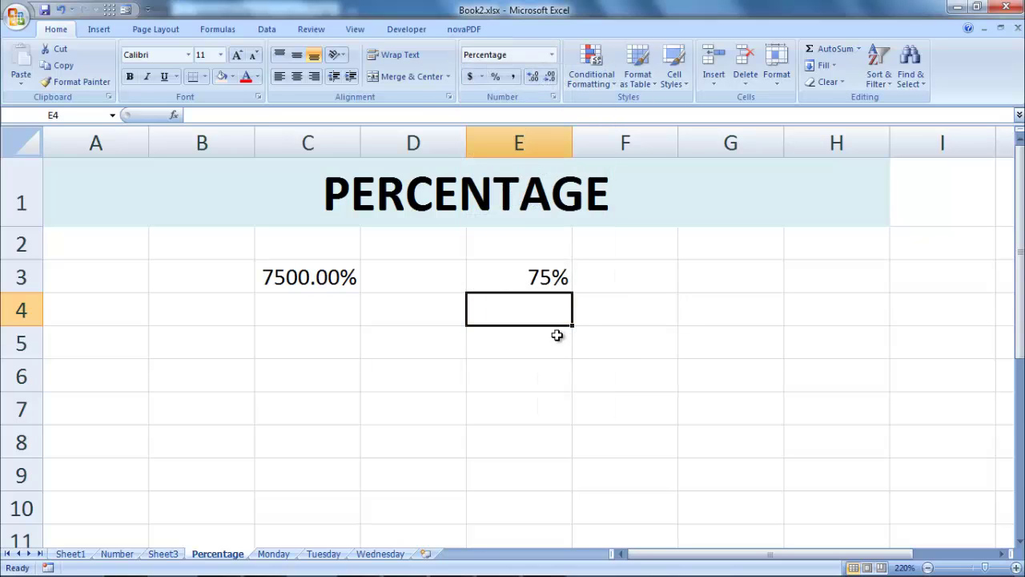
type("8")
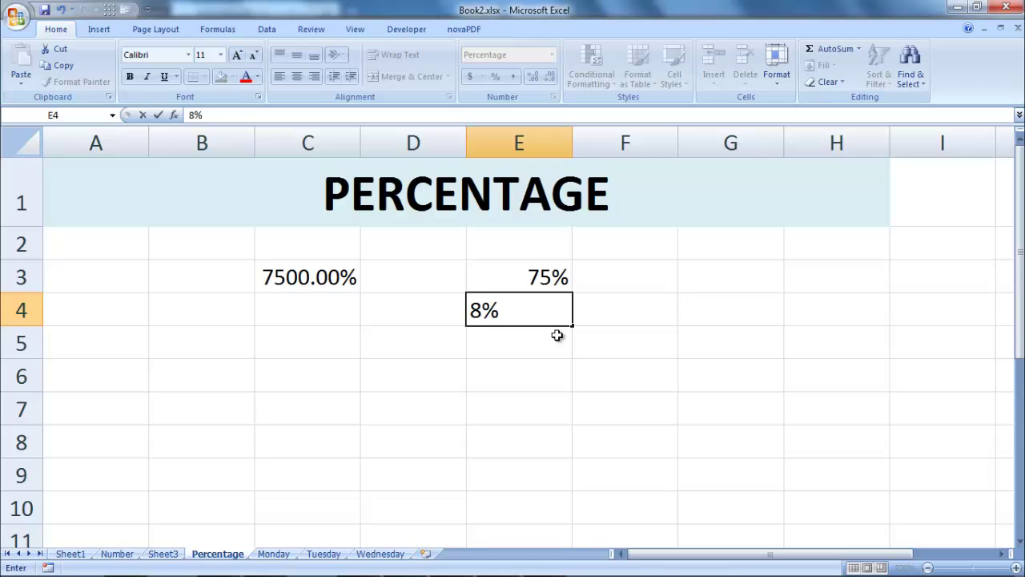
type("0")
key("Return")
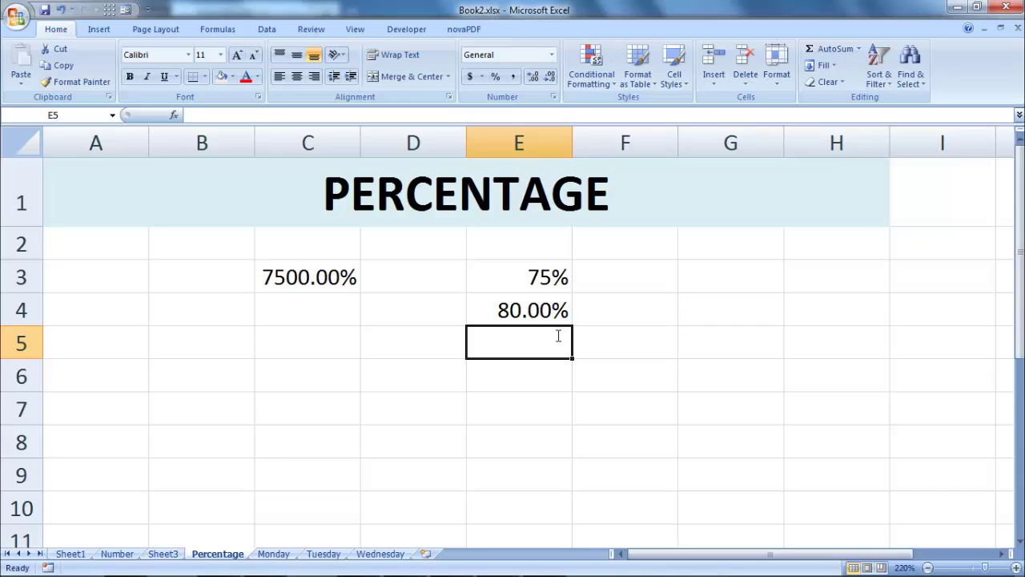
- Enter 0.4 in E5 and format it as Percentage, showing 40.00%
type("0.4")
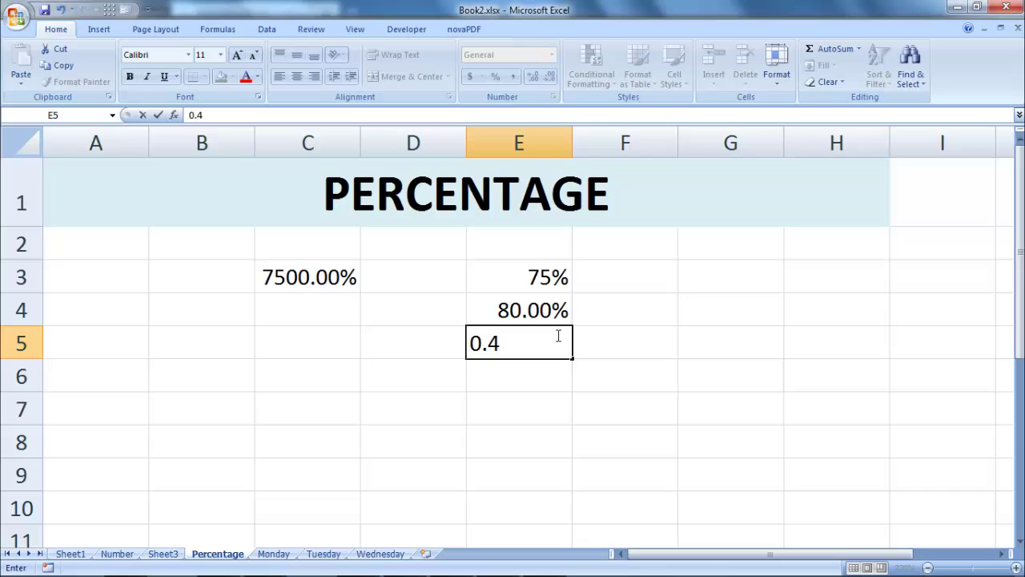
key("Return")
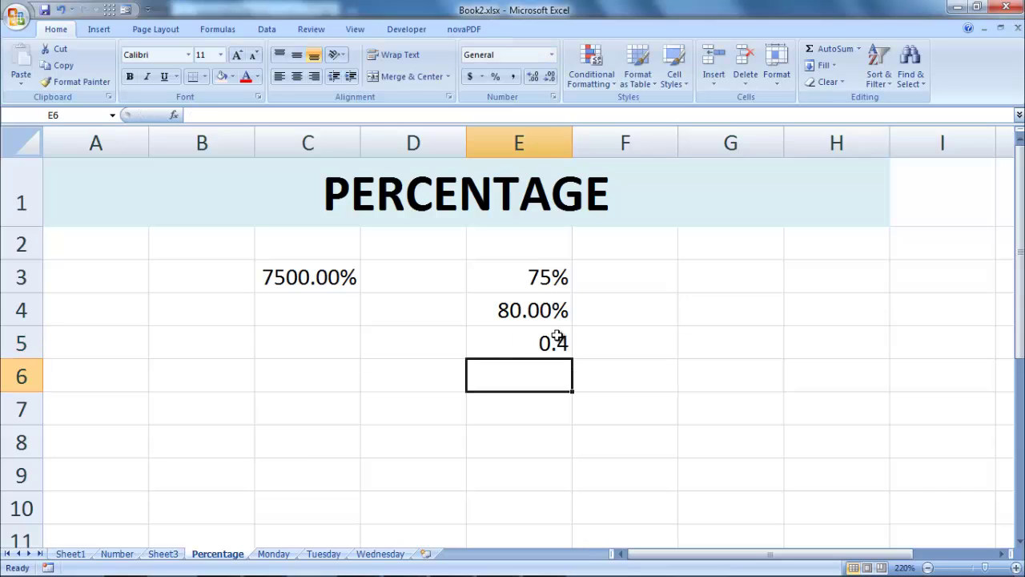
left_click(547, 345)
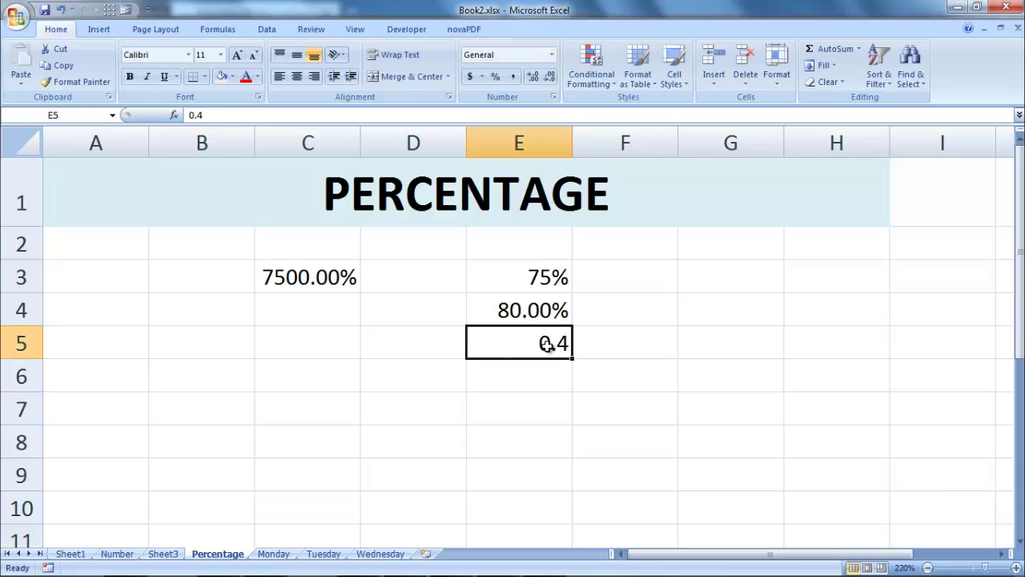
left_click(553, 60)
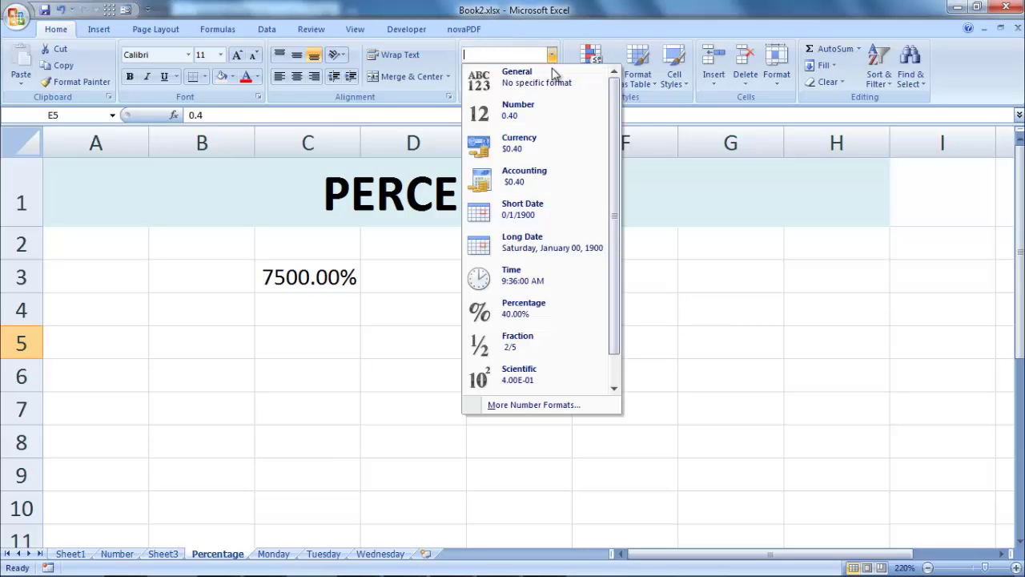
left_click(534, 308)
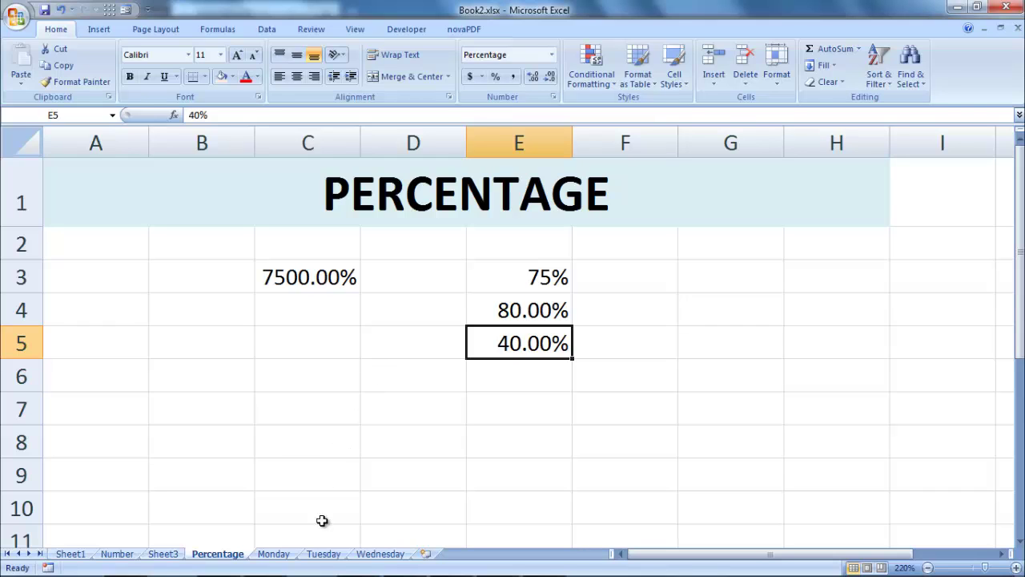
- Flip between the Monday, Tuesday and Wednesday WORK DETAILS tables, ending on Monday
left_click(293, 555)
left_click(311, 556)
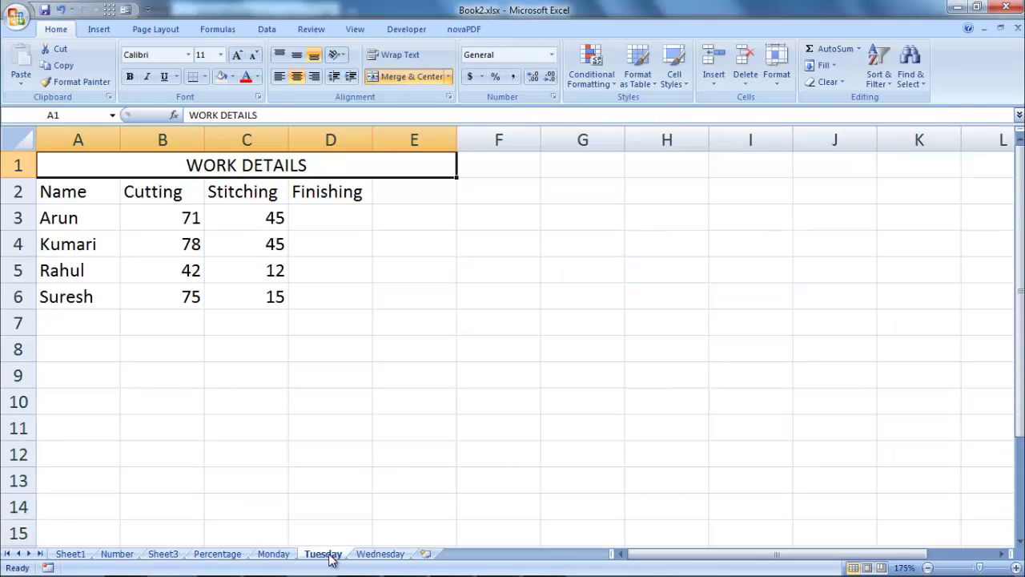
left_click(377, 556)
left_click(287, 555)
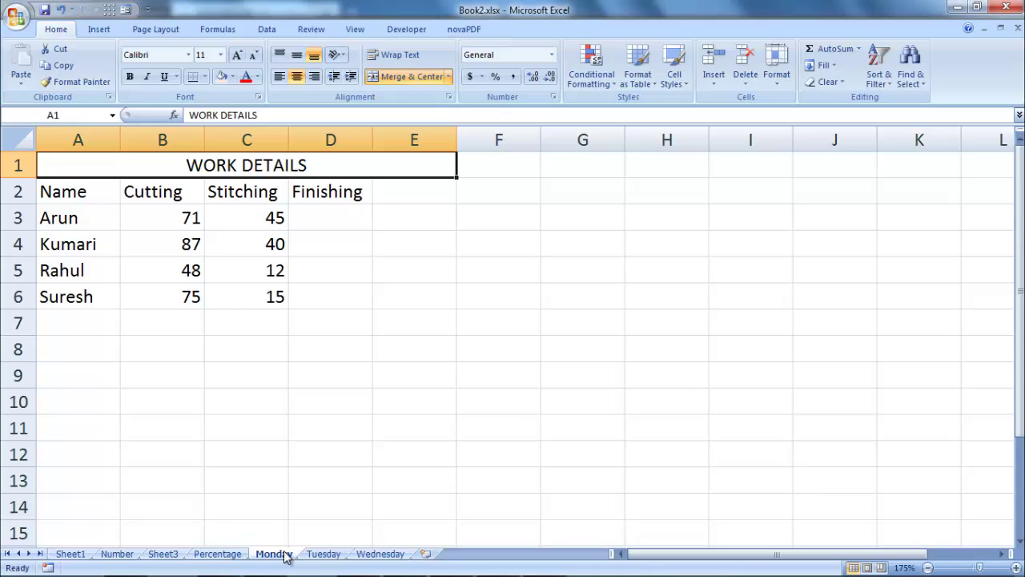
left_click(317, 554)
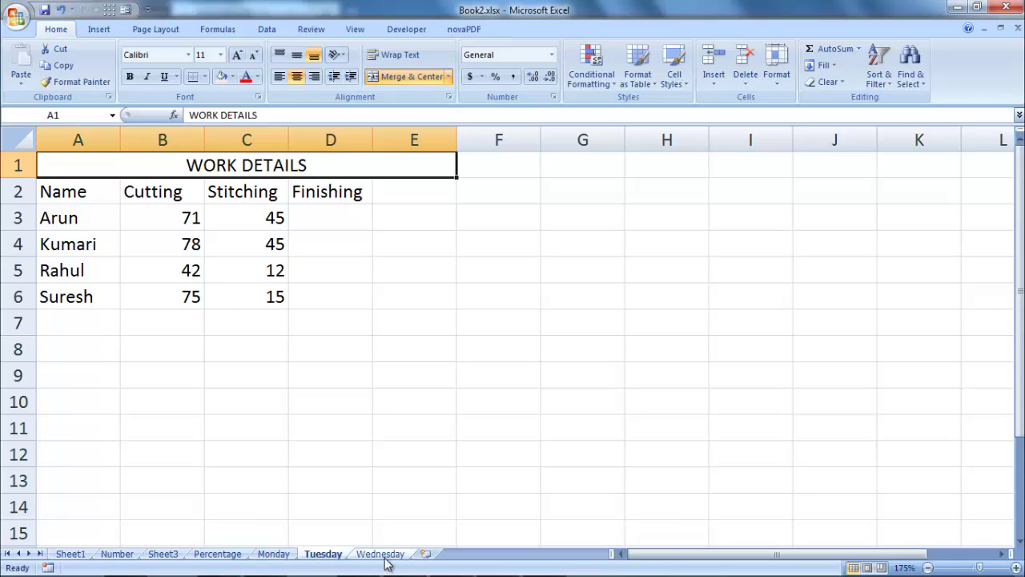
left_click(381, 555)
left_click(268, 554)
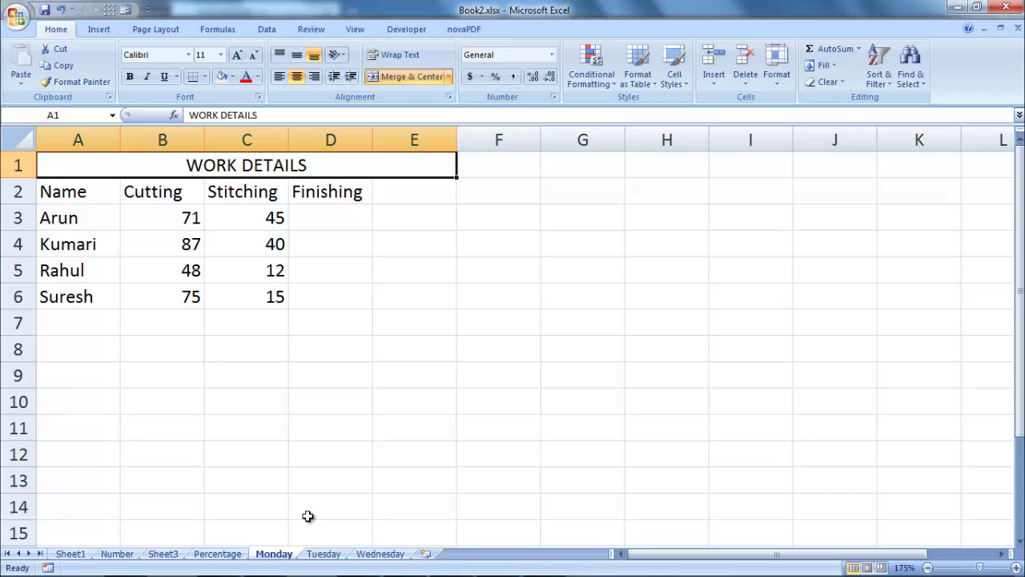
left_click(324, 554)
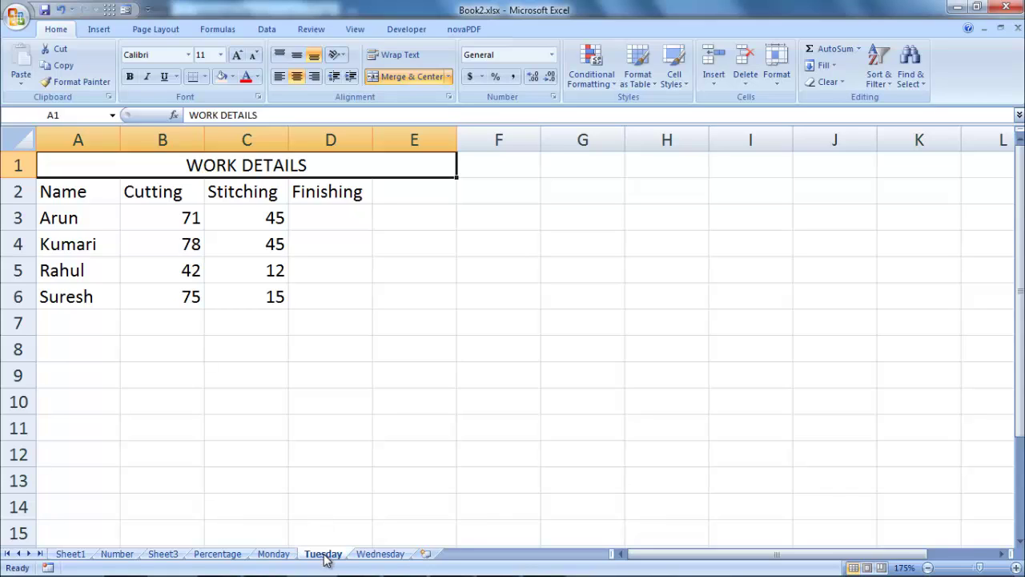
left_click(384, 554)
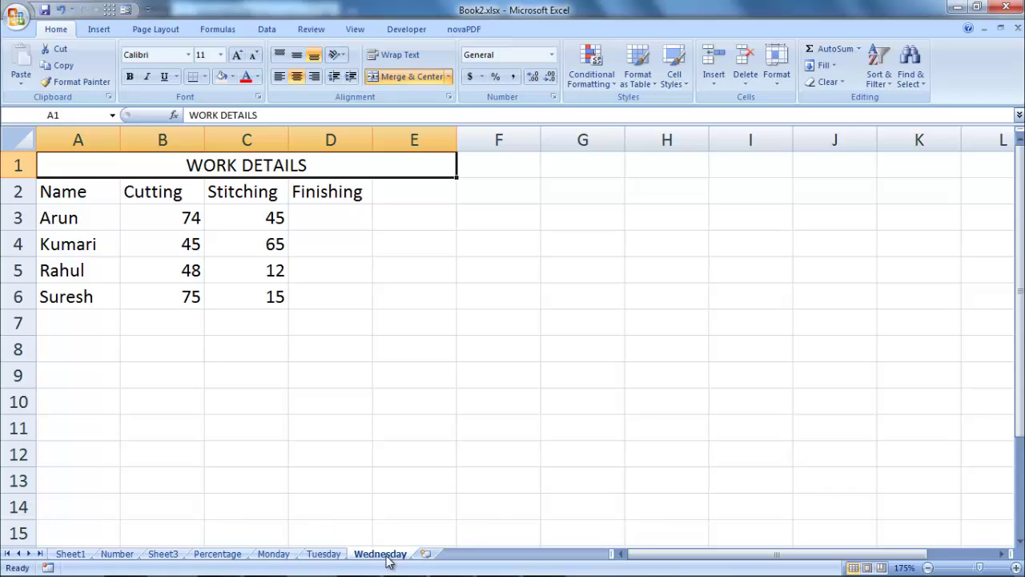
left_click(338, 554)
left_click(284, 555)
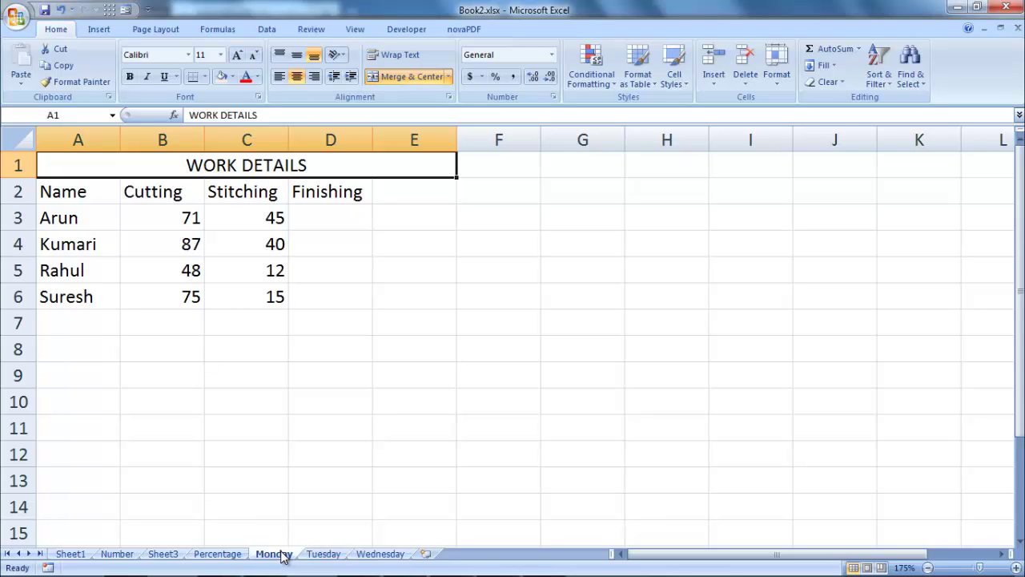
left_click(321, 554)
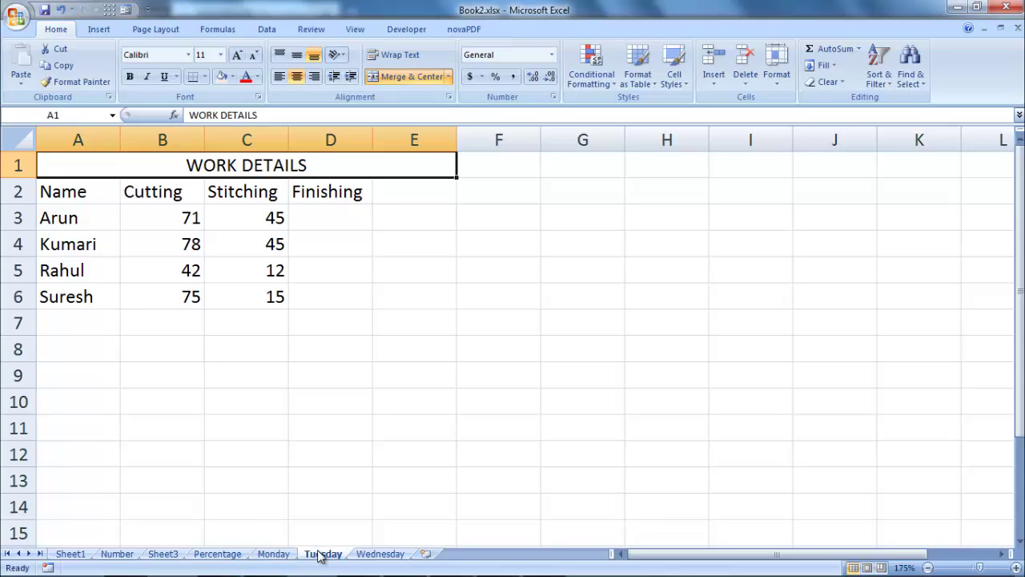
left_click(373, 554)
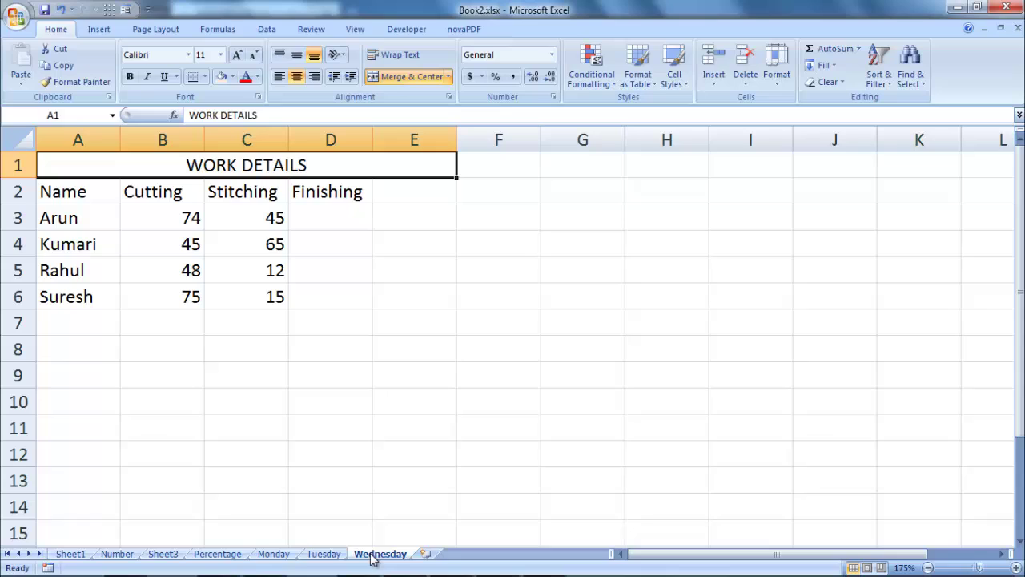
left_click(286, 557)
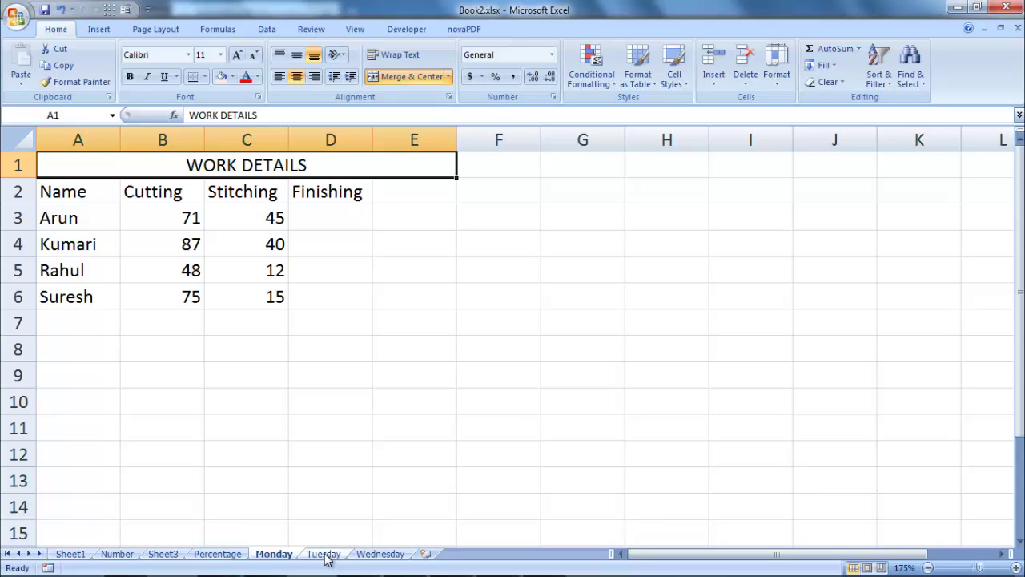
- Group the Monday–Wednesday sheets and fill the WORK DETAILS title cell light peach
left_click(326, 554, "ctrl")
left_click(374, 554, "ctrl")
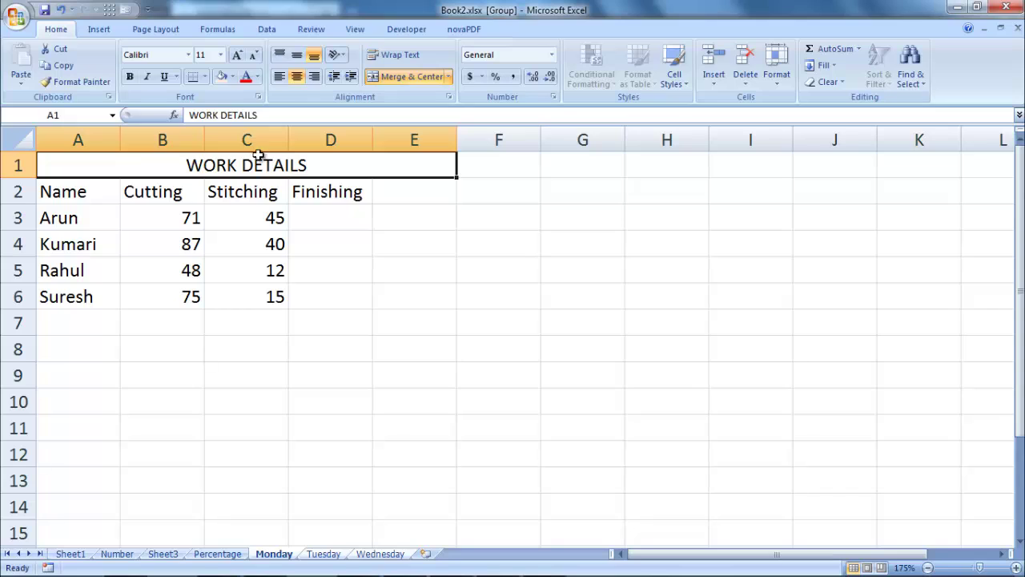
left_click(222, 80)
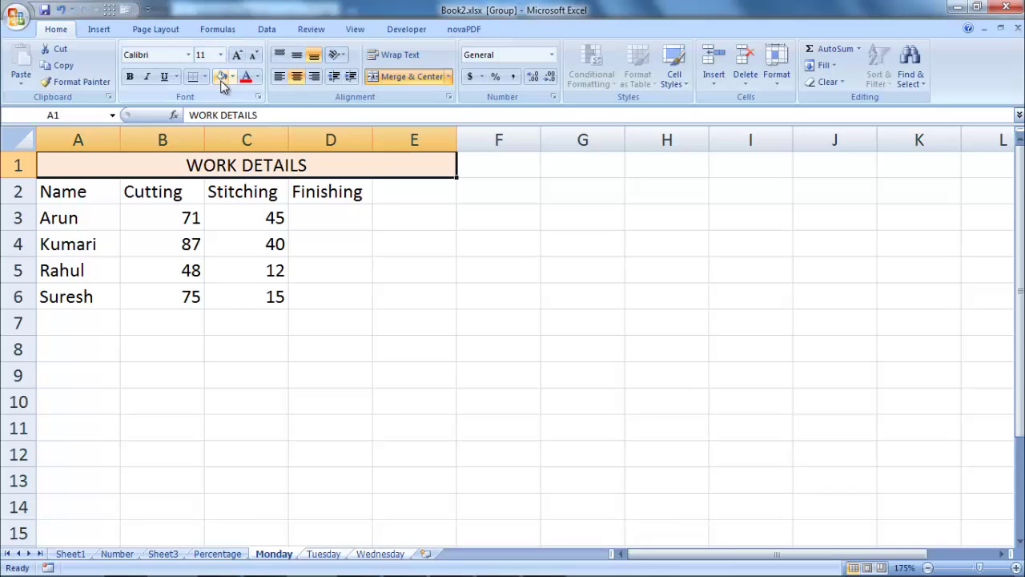
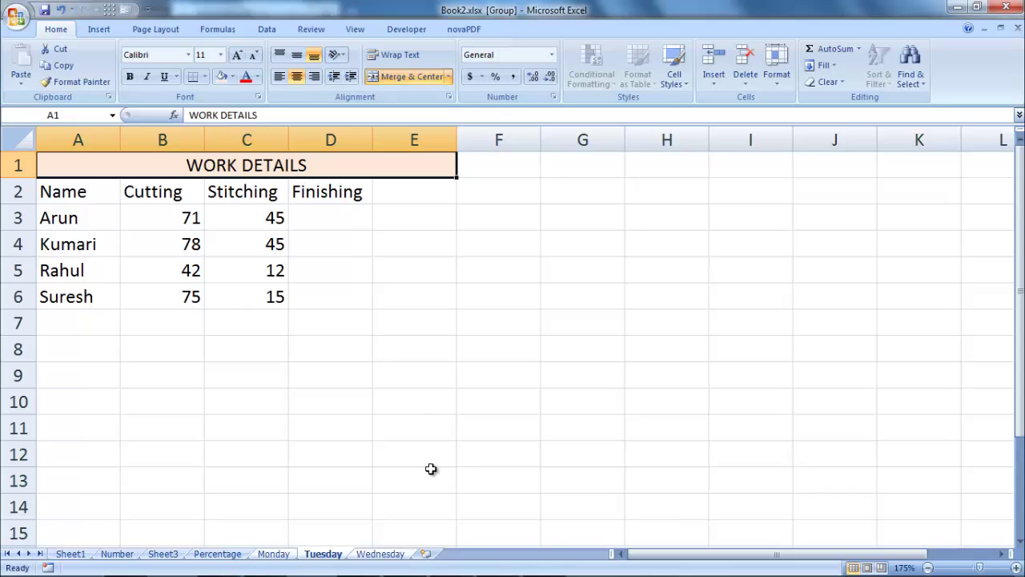
- Flip through the grouped Wednesday, Monday and Tuesday sheets, ending on the Monday sheet
left_click(386, 555)
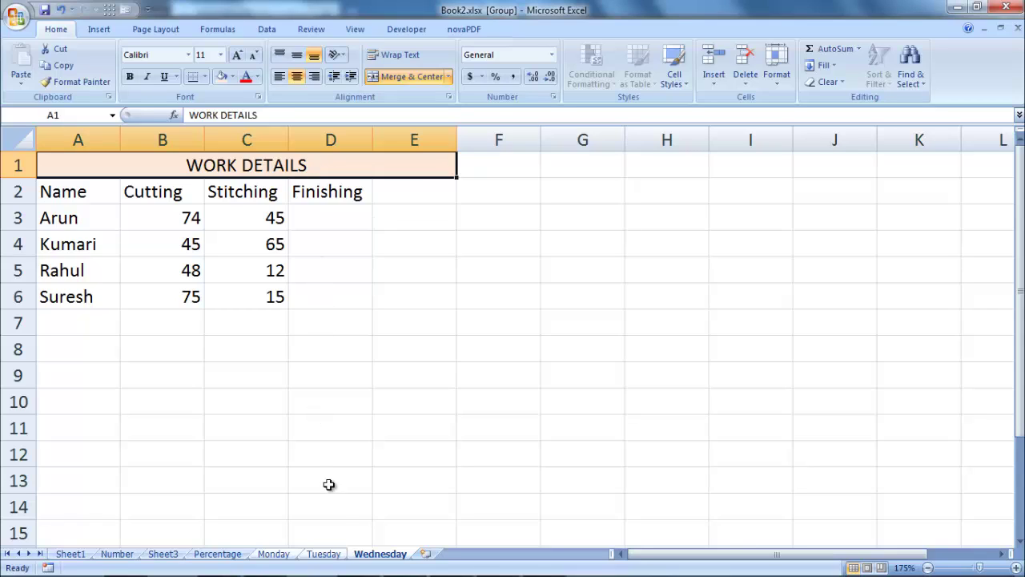
left_click(280, 556)
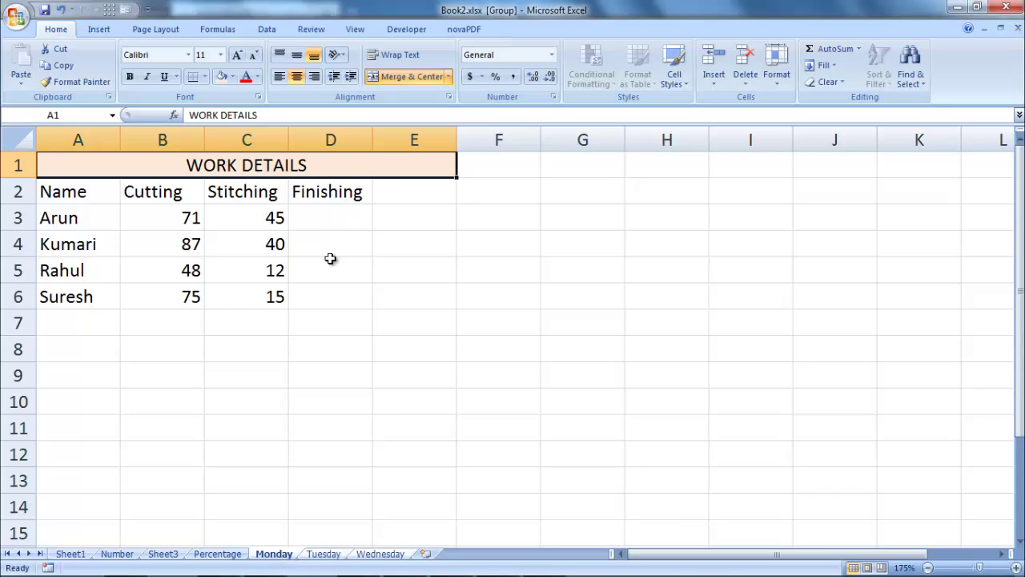
left_click(324, 556)
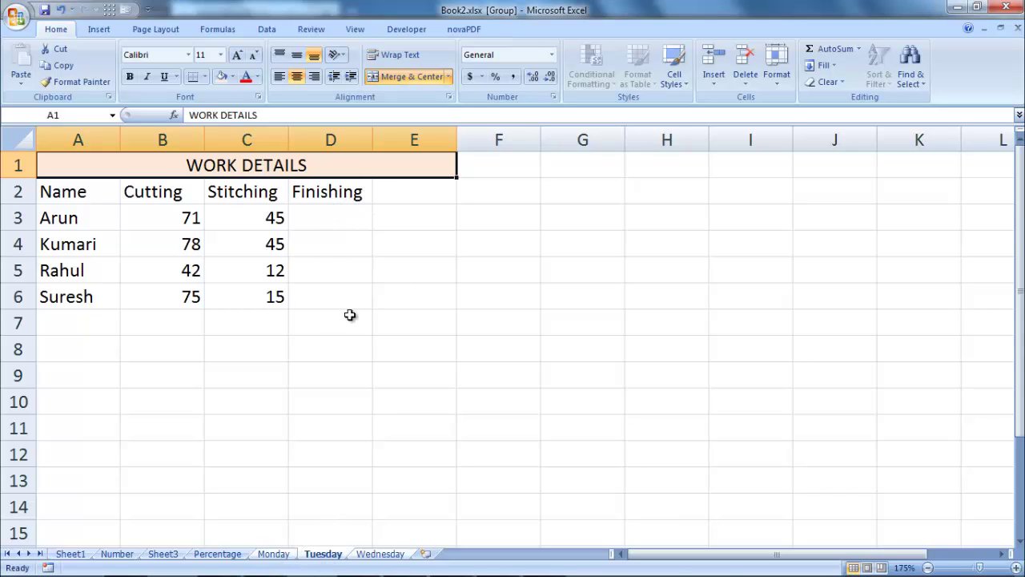
left_click(371, 561)
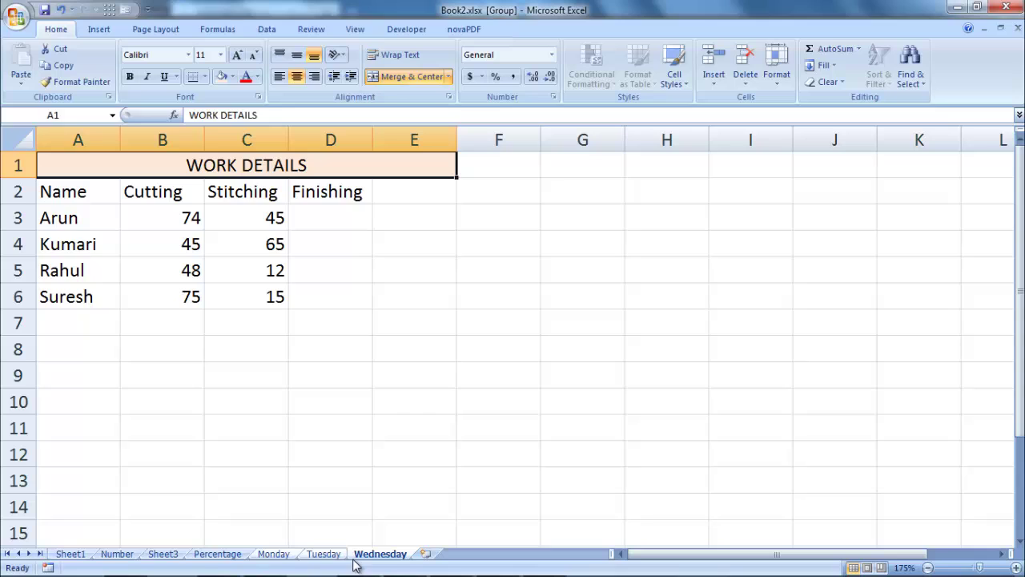
left_click(276, 562)
- Enter Finishing values 15, 20, 25 and 30 in D3:D6 on the grouped sheets
left_click(336, 235)
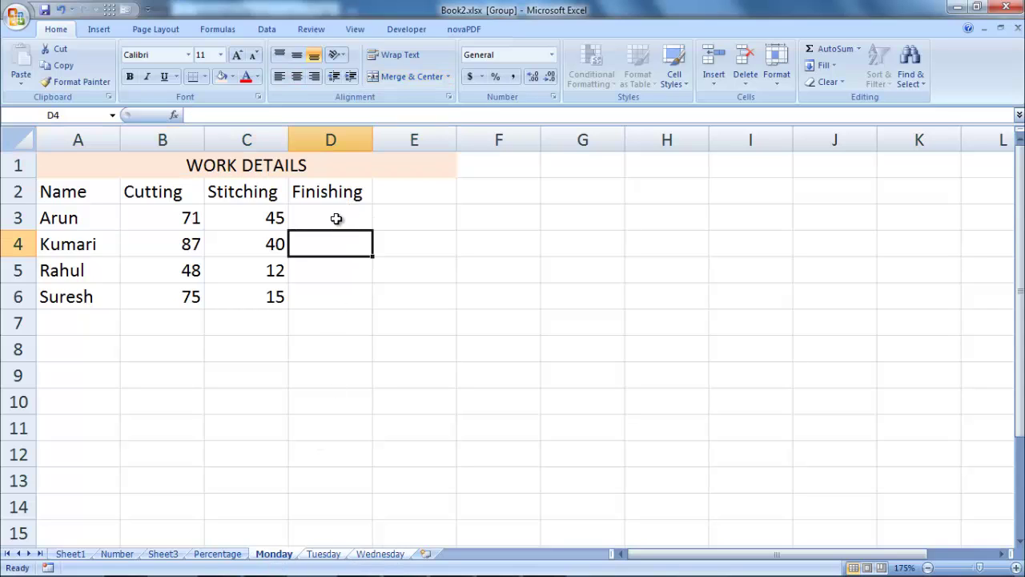
left_click(336, 218)
type("1")
key("Return")
key("Up")
type("15")
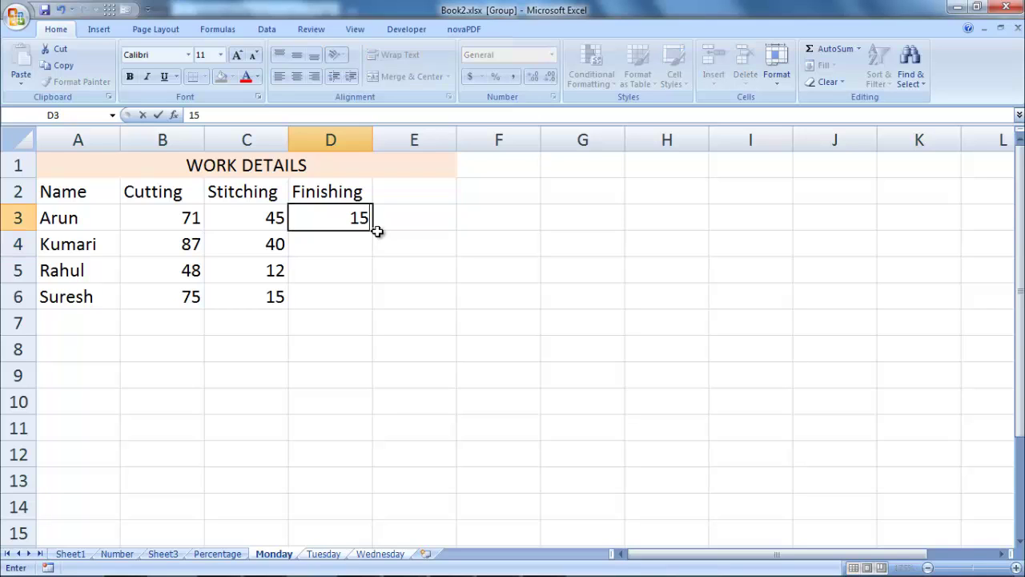
key("Return")
type("20")
key("Return")
type("25")
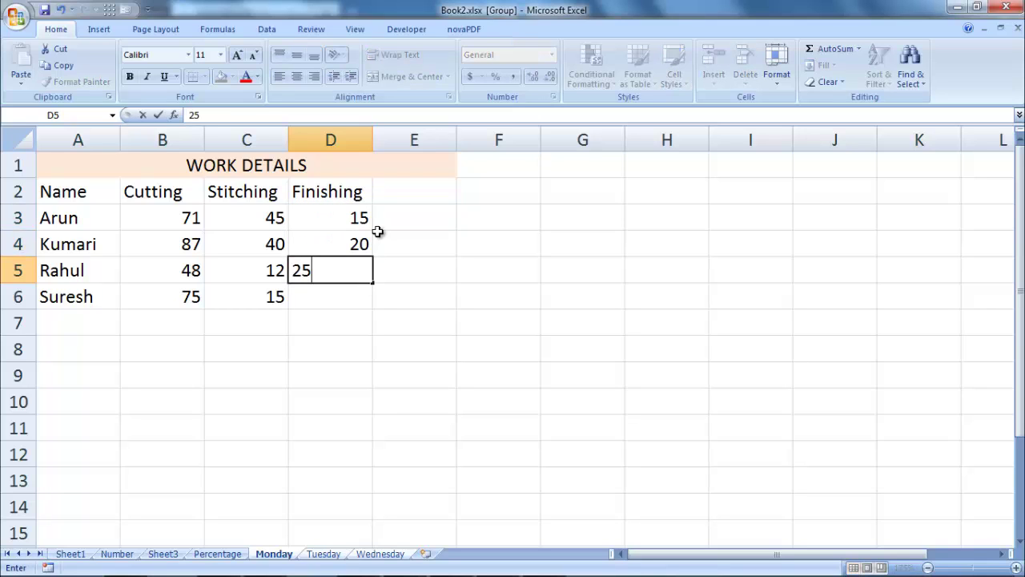
key("Return")
type("30")
key("Return")
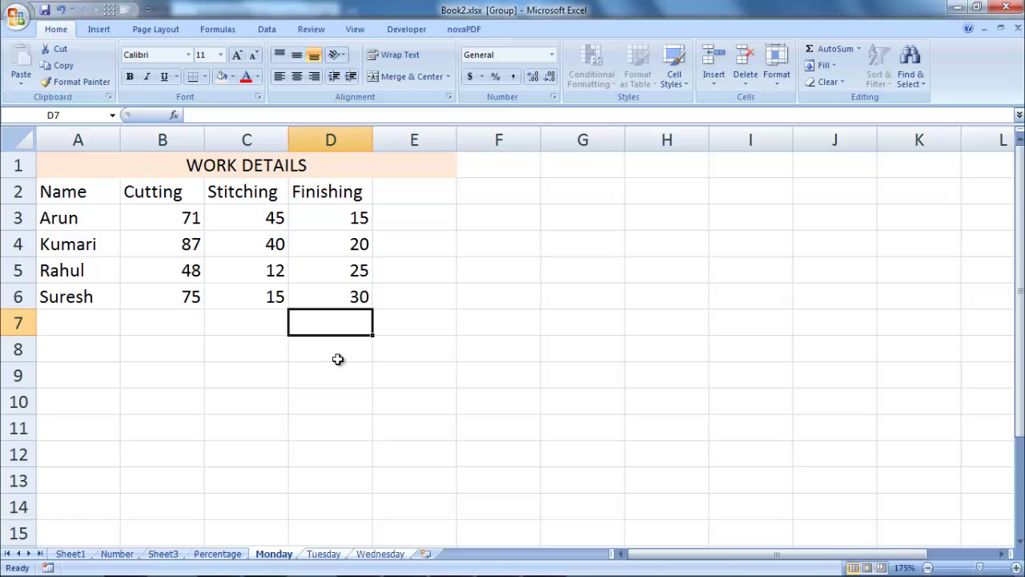
- Verify the Tuesday, Wednesday and Monday sheets all received the same Finishing values
left_click(323, 554)
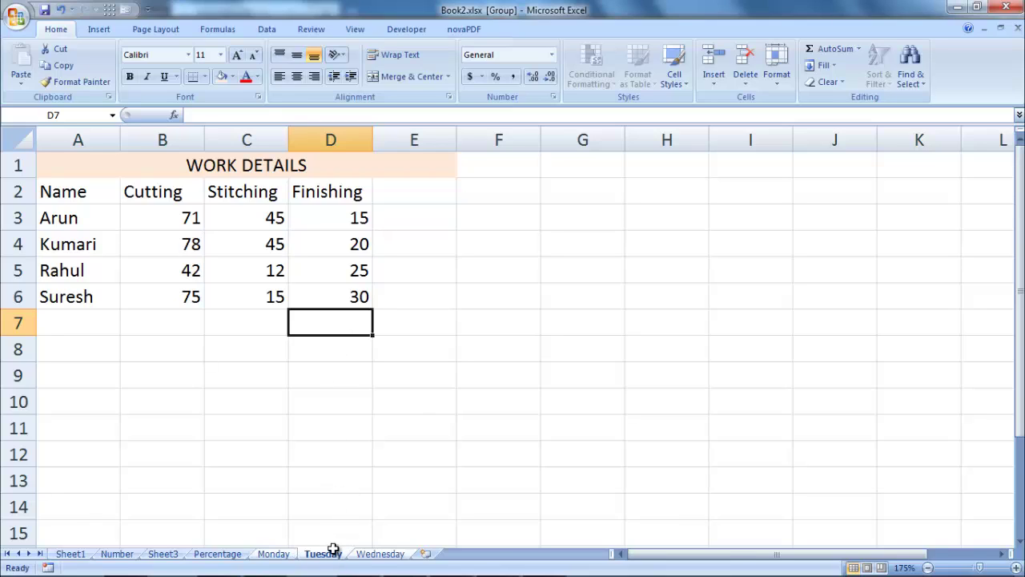
left_click(381, 555)
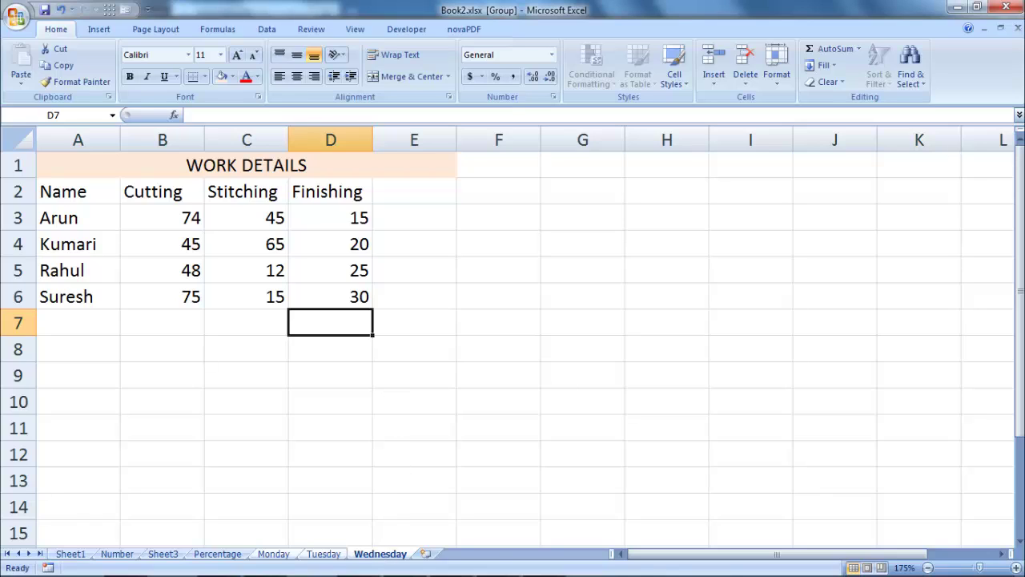
left_click(274, 554)
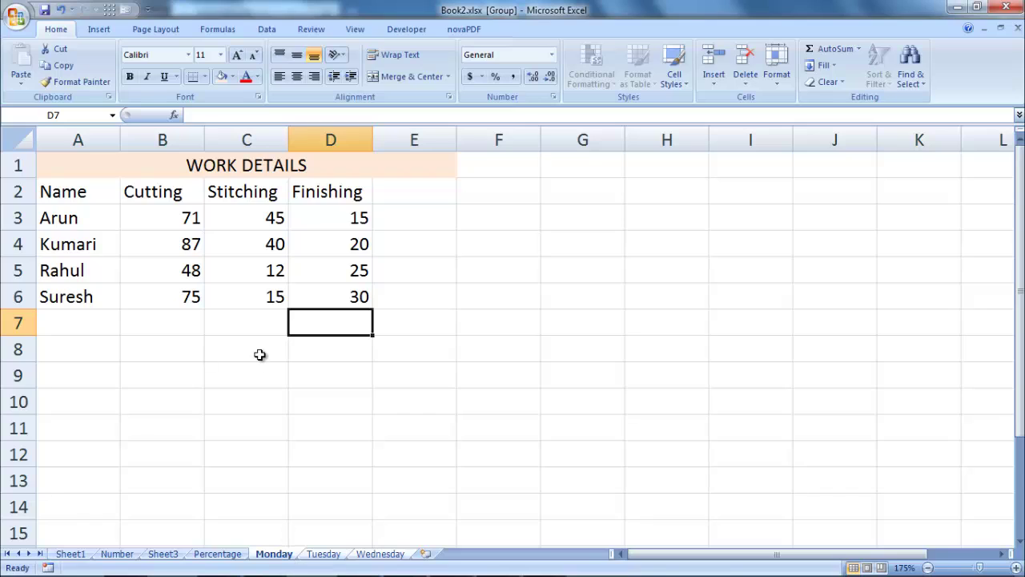
left_click(325, 555)
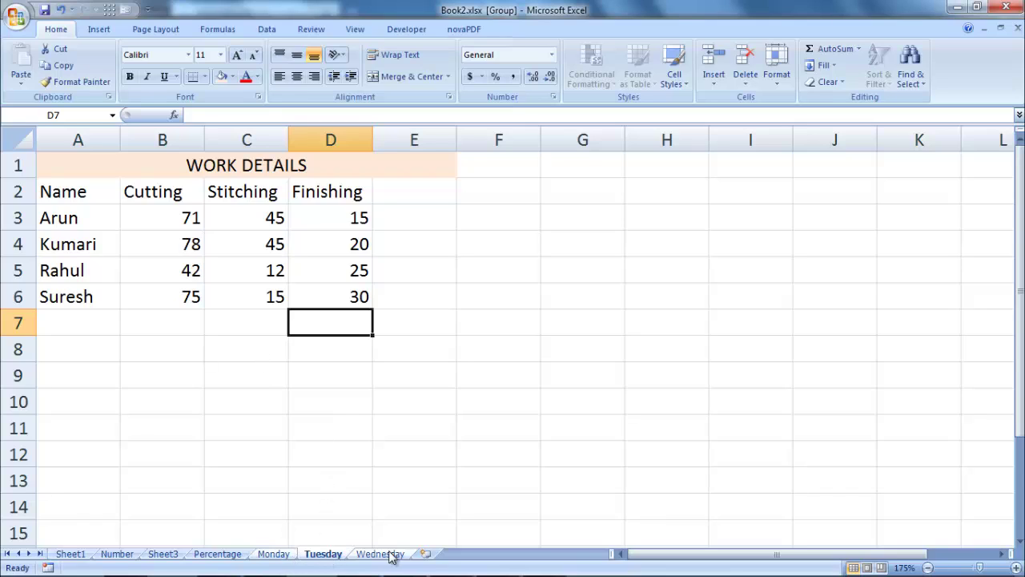
left_click(392, 555)
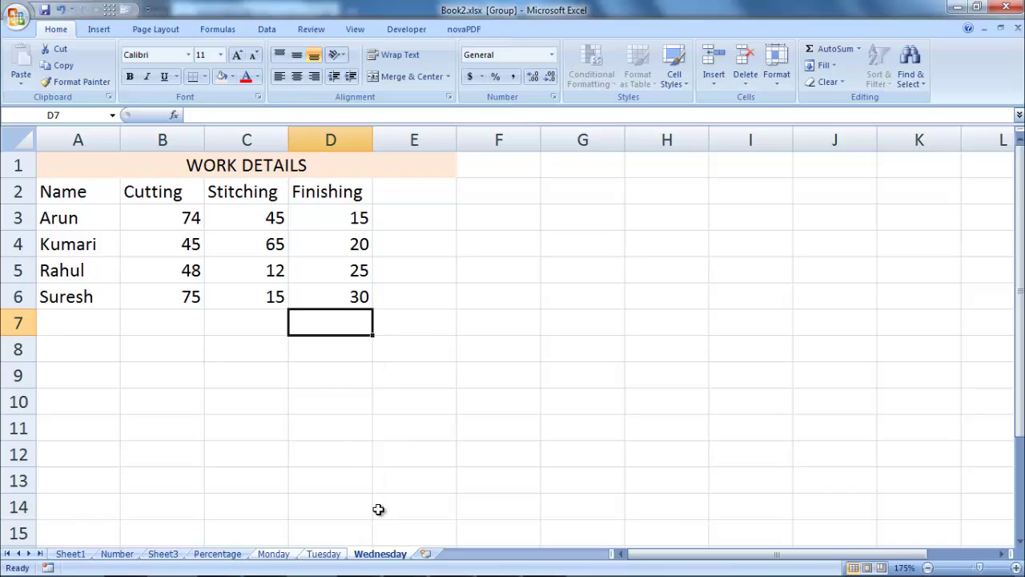
- Insert a blank column before the Stitching column on the grouped sheets
left_click(248, 140)
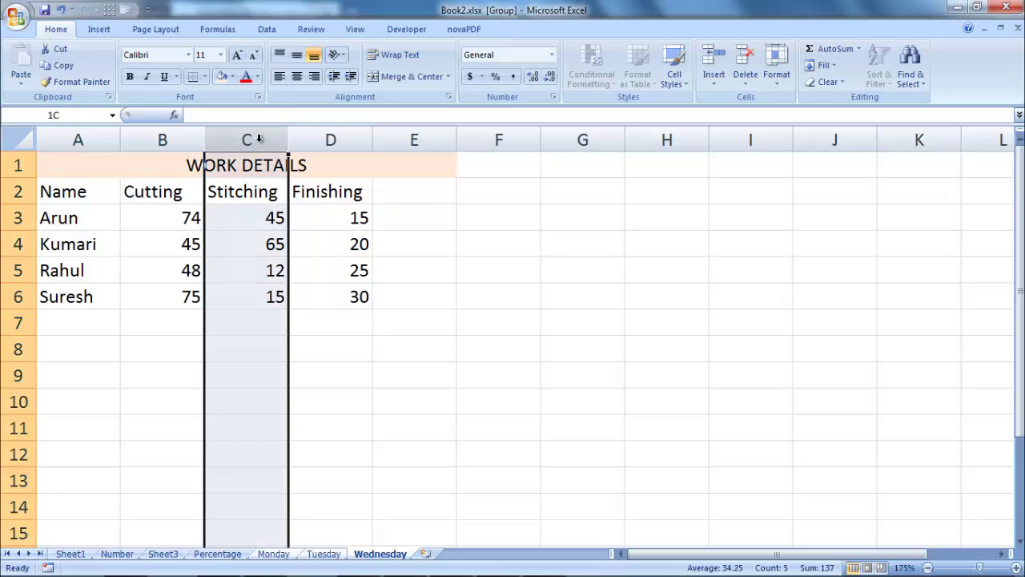
left_click(714, 81)
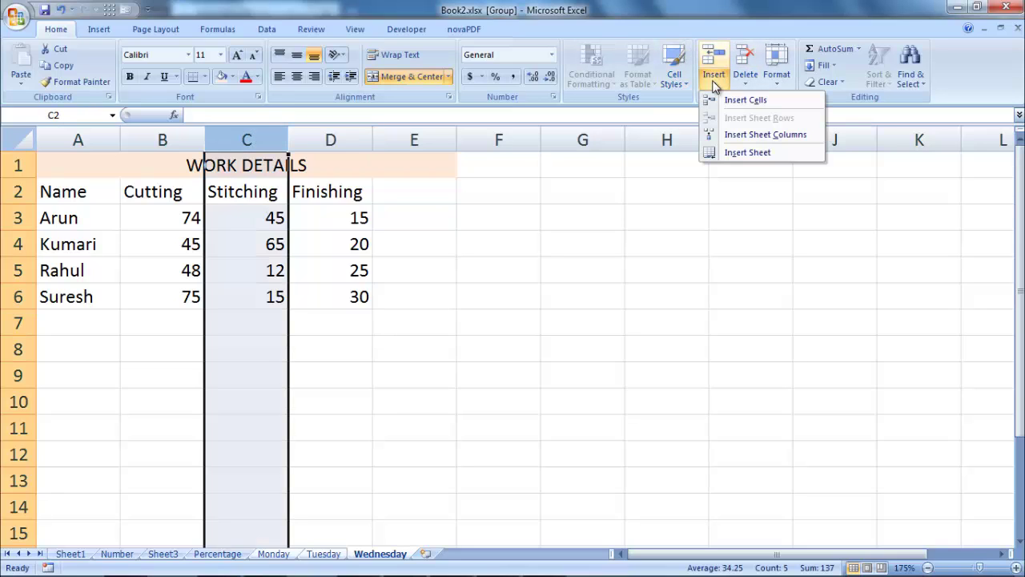
left_click(769, 133)
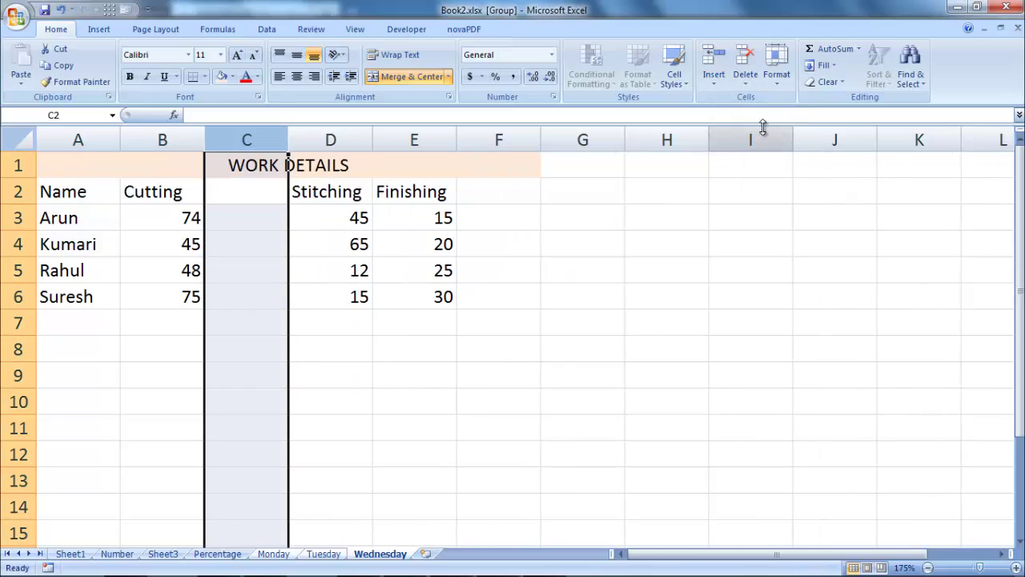
left_click(264, 241)
left_click(278, 201)
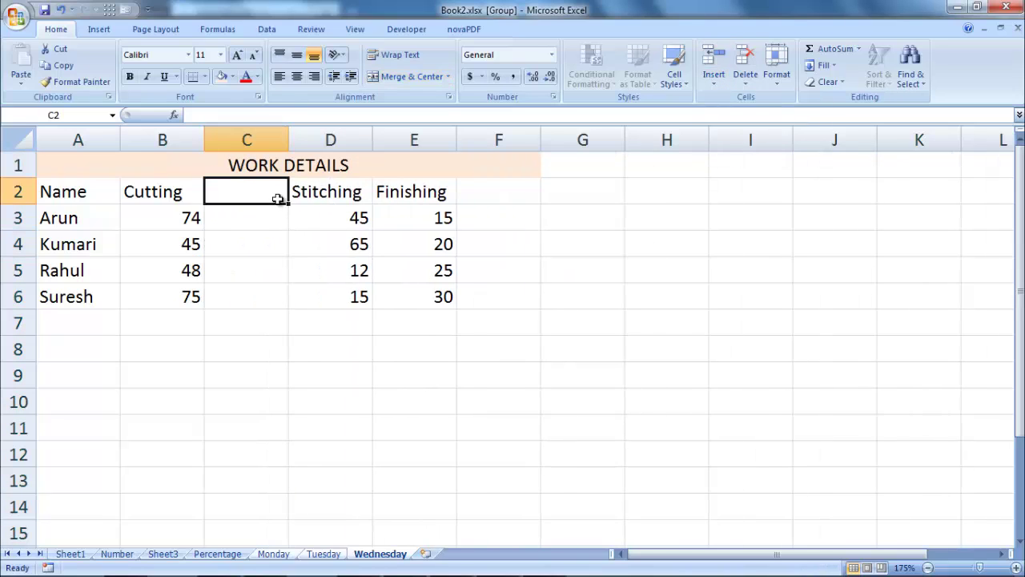
- Confirm the blank column on the Tuesday and Monday sheets, then select Kumari's name cell
left_click(324, 553)
left_click(273, 554)
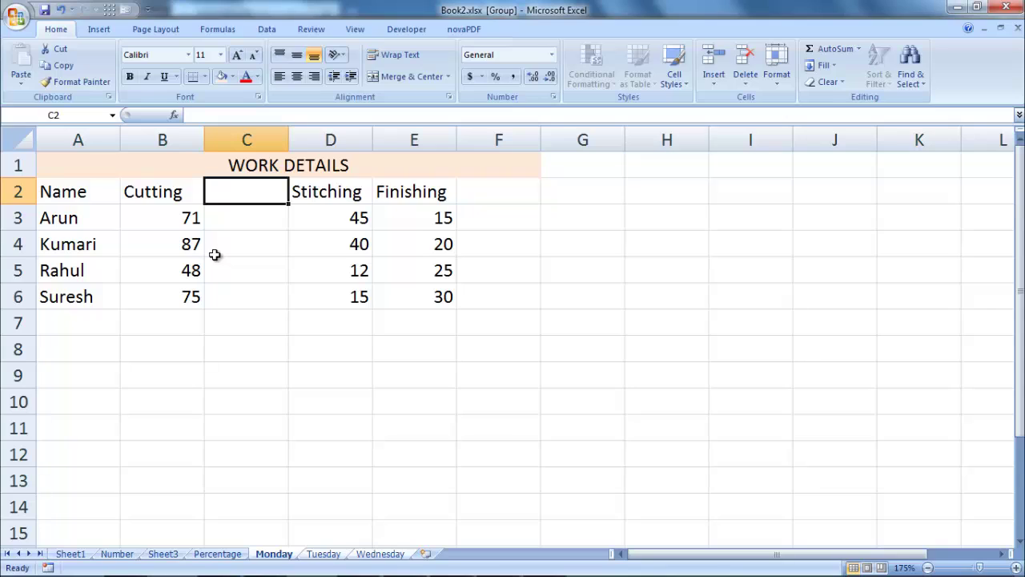
left_click(90, 247)
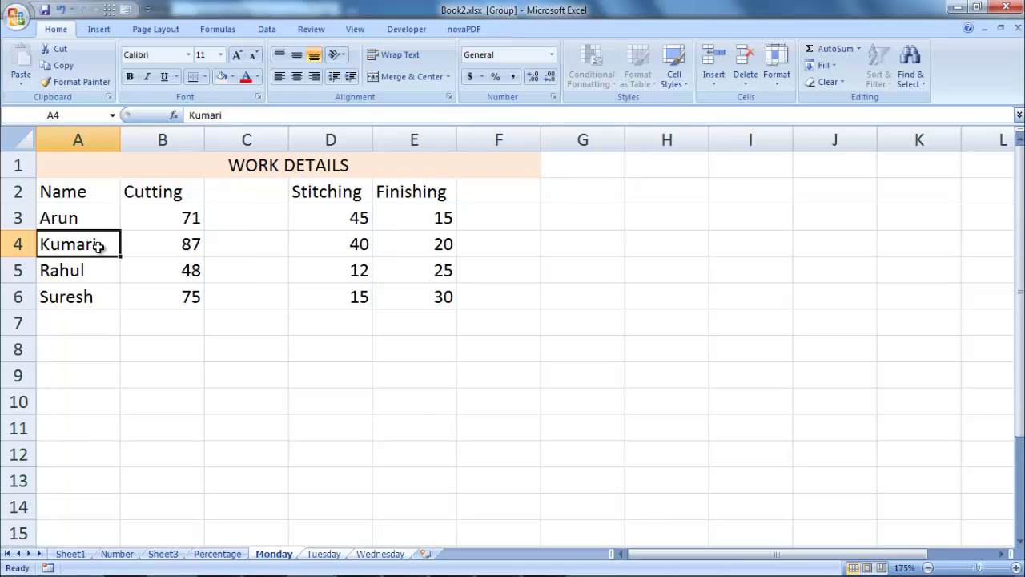
- Shorten Kumari in A4 to Kumar and verify it on the Tuesday and Wednesday sheets
double_click(97, 244)
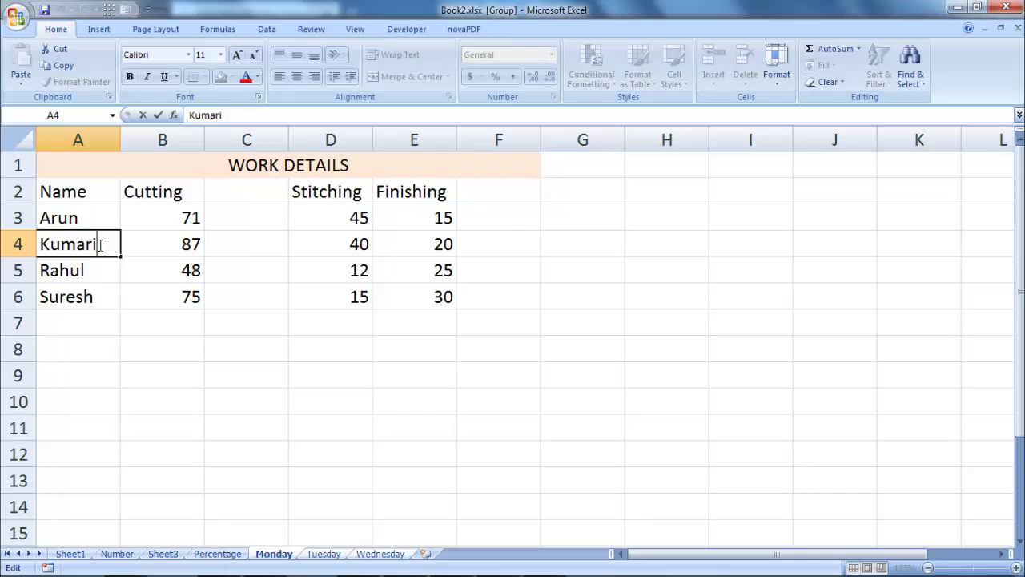
key("BackSpace")
key("Return")
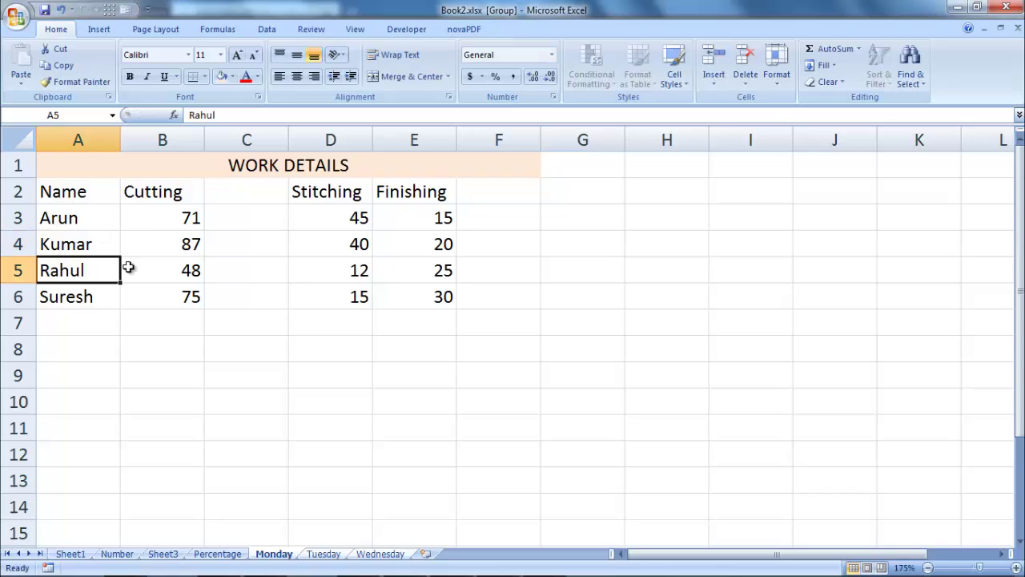
left_click(327, 555)
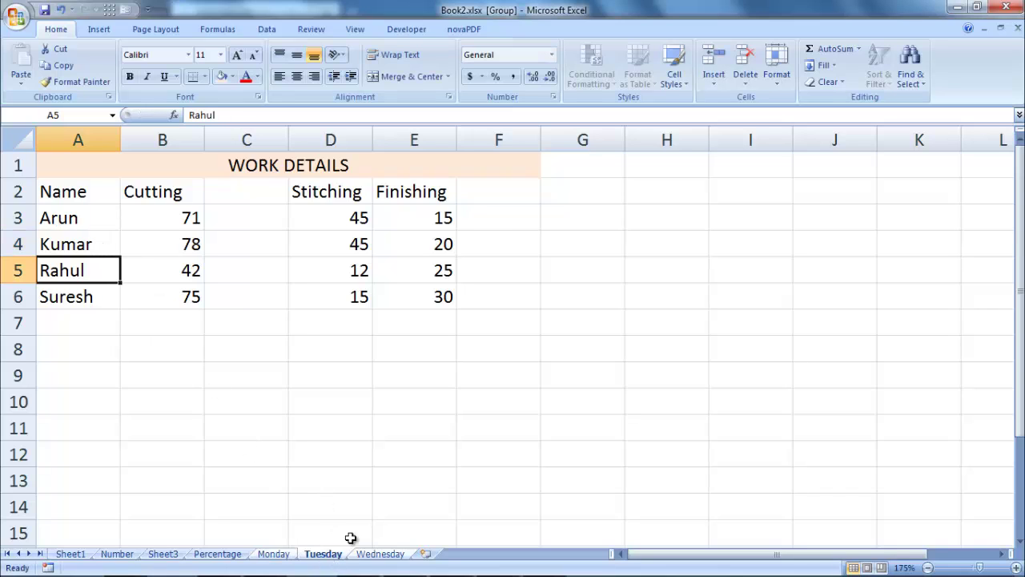
left_click(384, 555)
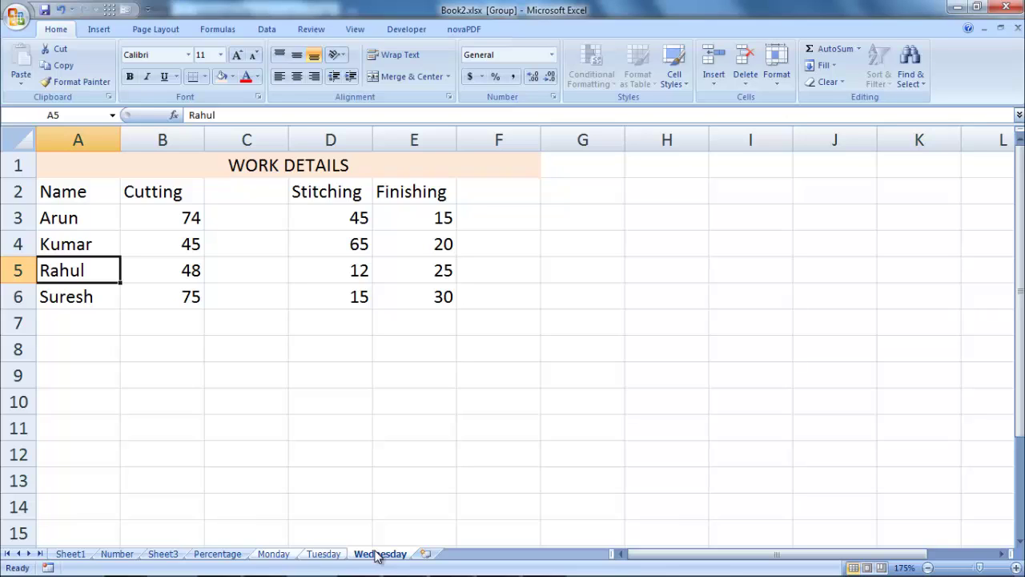
- Ungroup the Monday–Wednesday sheets, then view Tuesday, Monday and Tuesday individually
right_click(379, 558)
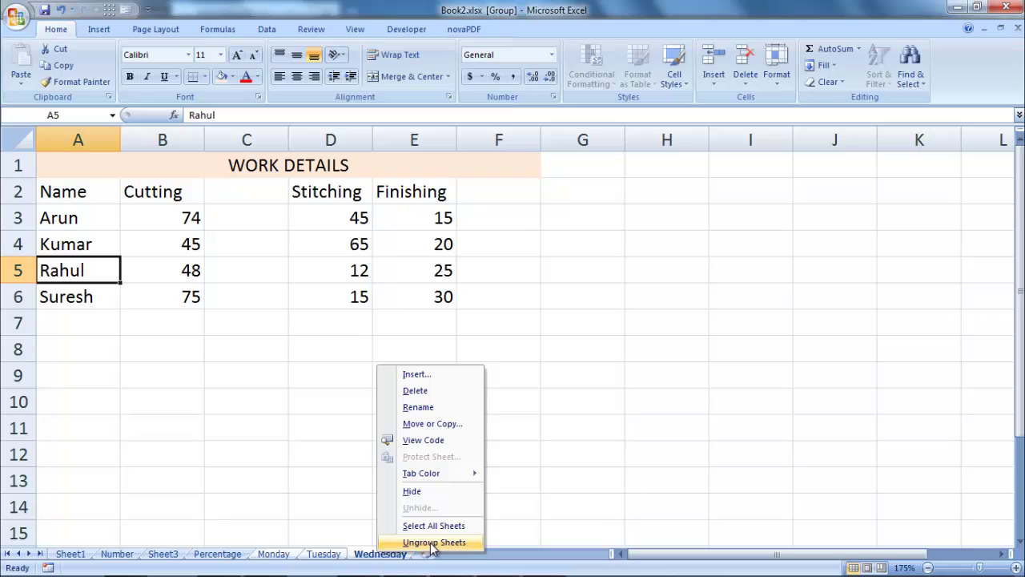
right_click(384, 556)
left_click(352, 527)
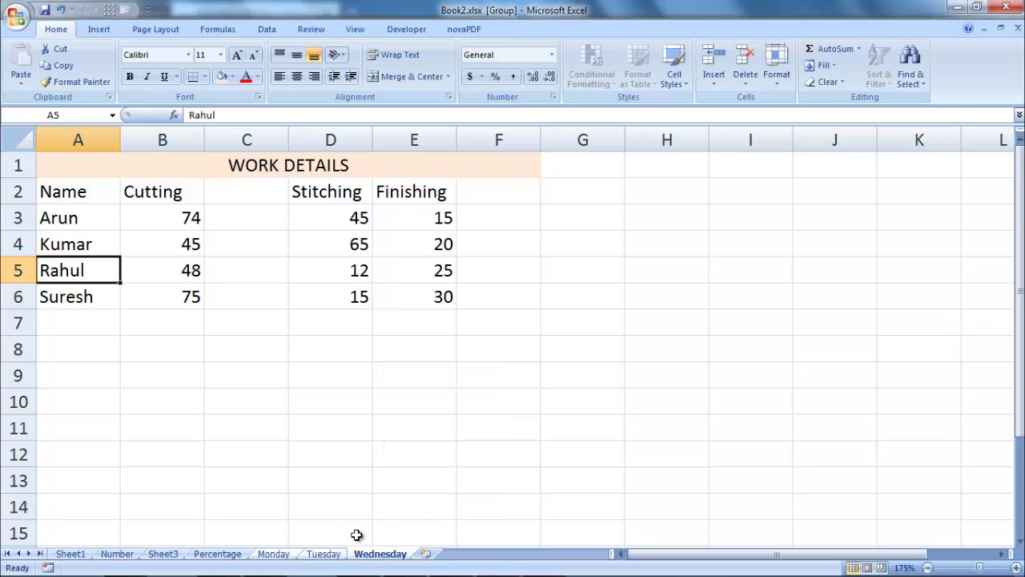
right_click(362, 558)
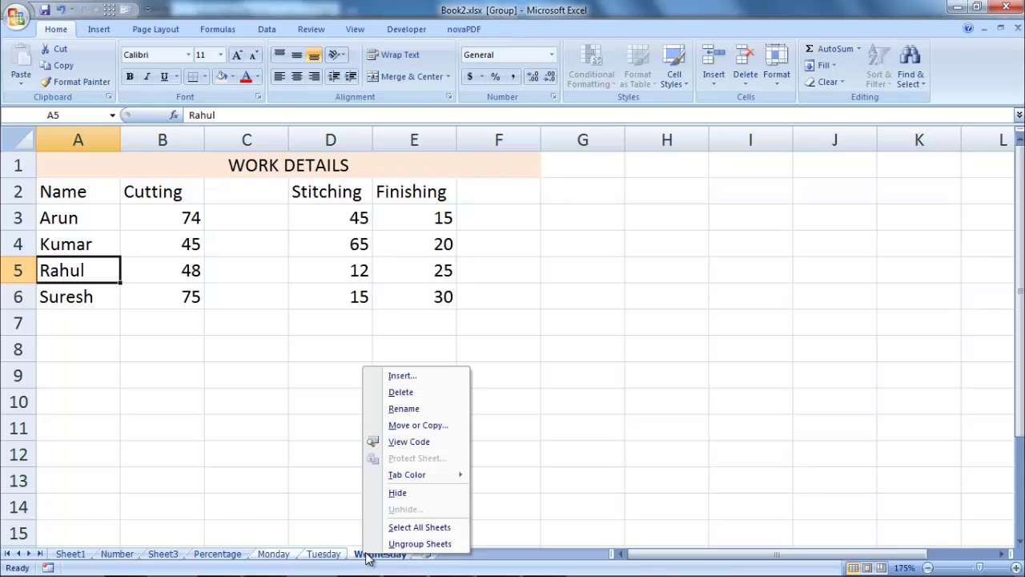
left_click(395, 542)
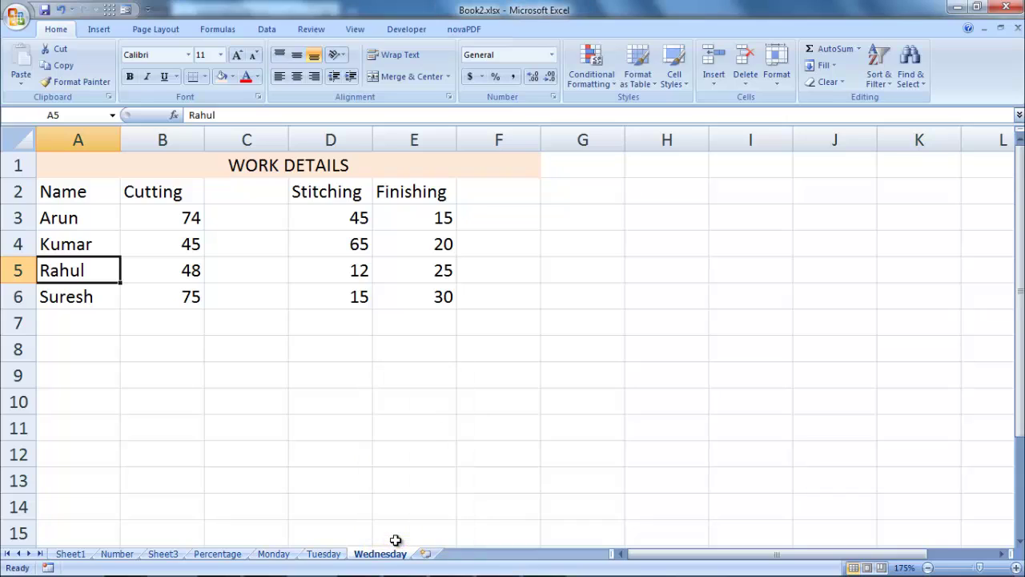
left_click(324, 554)
left_click(284, 554)
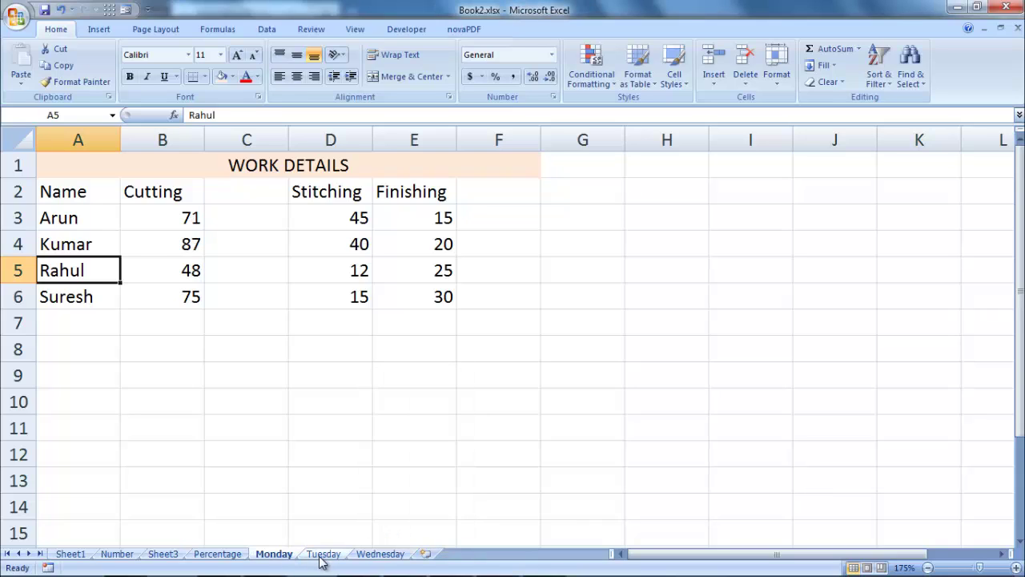
left_click(323, 554)
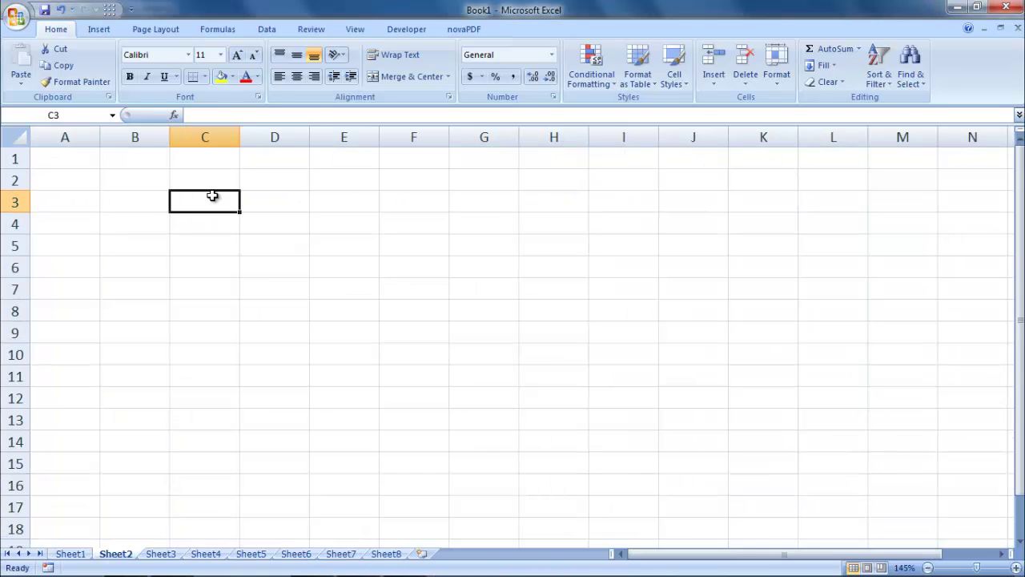
- Enter 1 in cell C3 of Book1's Sheet2, then zoom in and reselect C3
type("1")
key("Return")
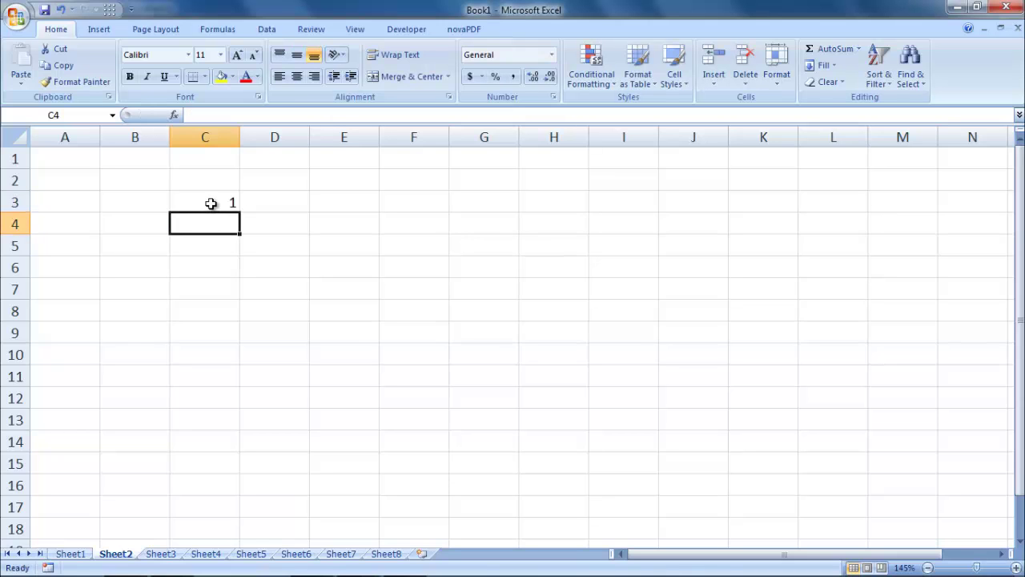
left_click(210, 204)
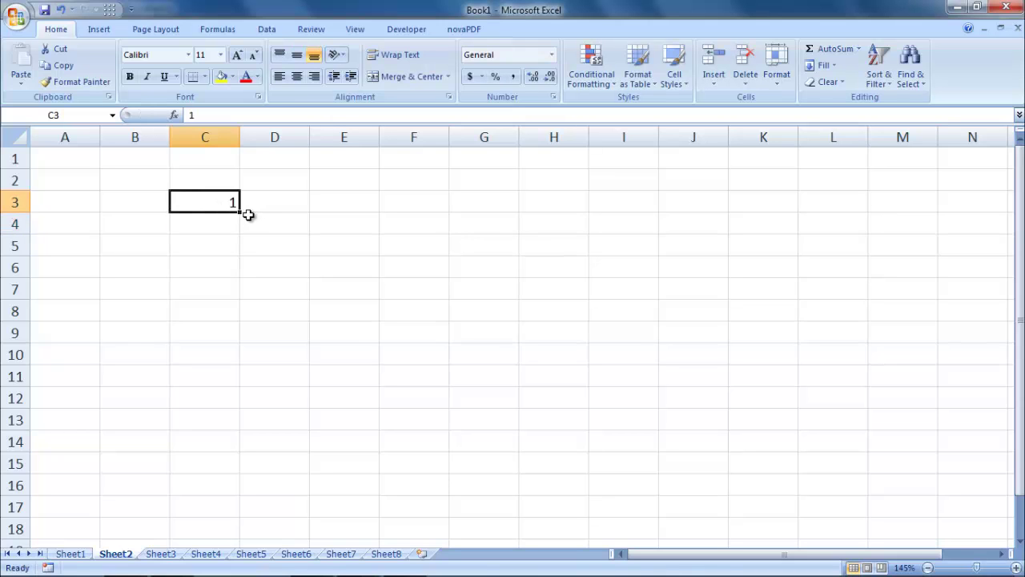
scroll(297, 238, "up", 1, "ctrl")
scroll(297, 252, "up", 3, "ctrl")
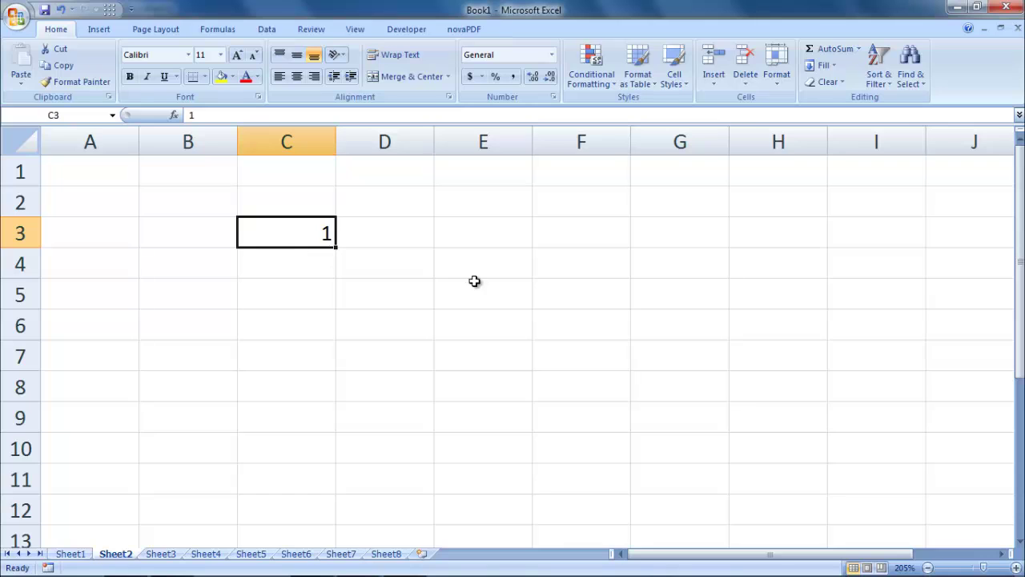
scroll(423, 281, "up", 1, "ctrl")
scroll(423, 281, "up", 1, "ctrl")
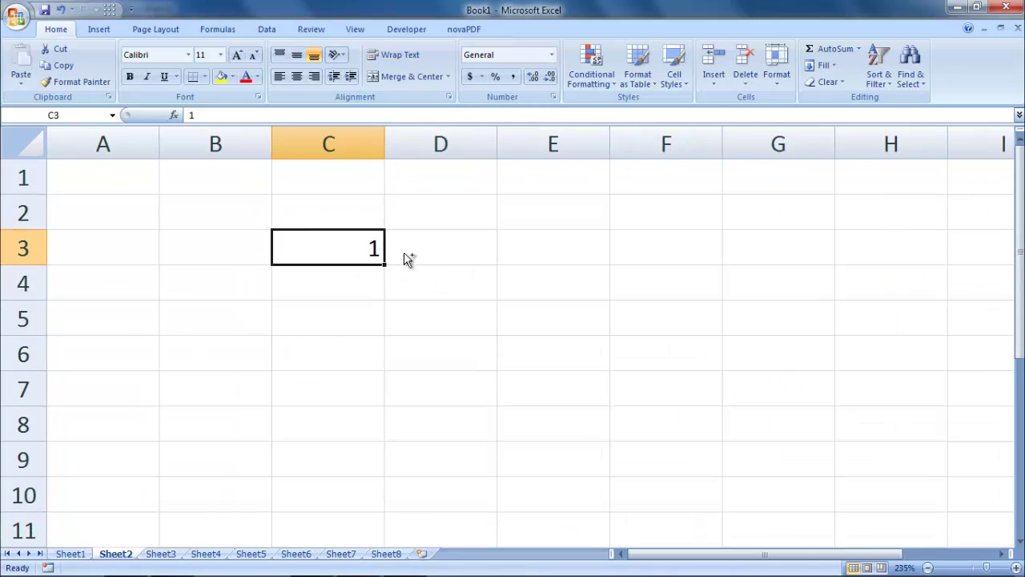
left_click(362, 271)
left_click(353, 249)
mouse_move(369, 258)
left_mouse_down()
mouse_move(730, 381)
mouse_move(325, 251)
left_mouse_up()
left_click_drag(162, 213, 672, 379)
left_click(229, 228)
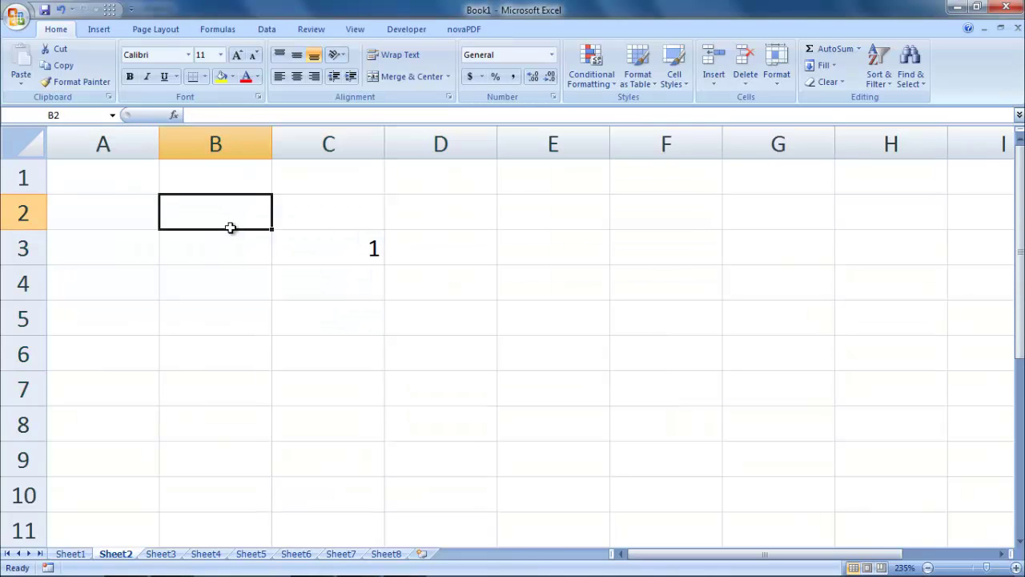
mouse_move(230, 228)
left_mouse_down()
mouse_move(739, 312)
mouse_move(888, 407)
left_mouse_up()
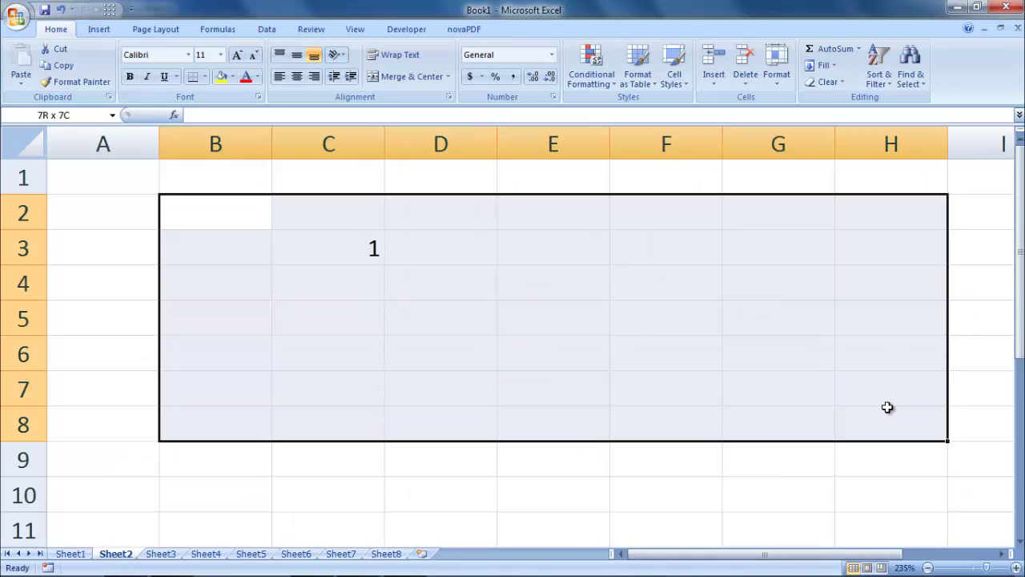
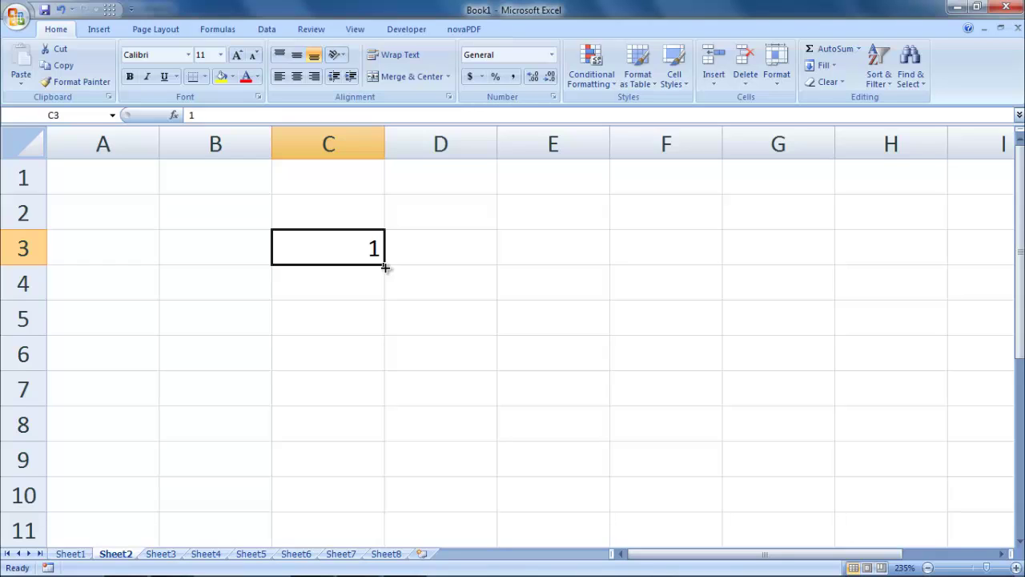
- Copy the 1 in C3 down to C9 and enter 'crow' in E3
left_click_drag(385, 266, 394, 489)
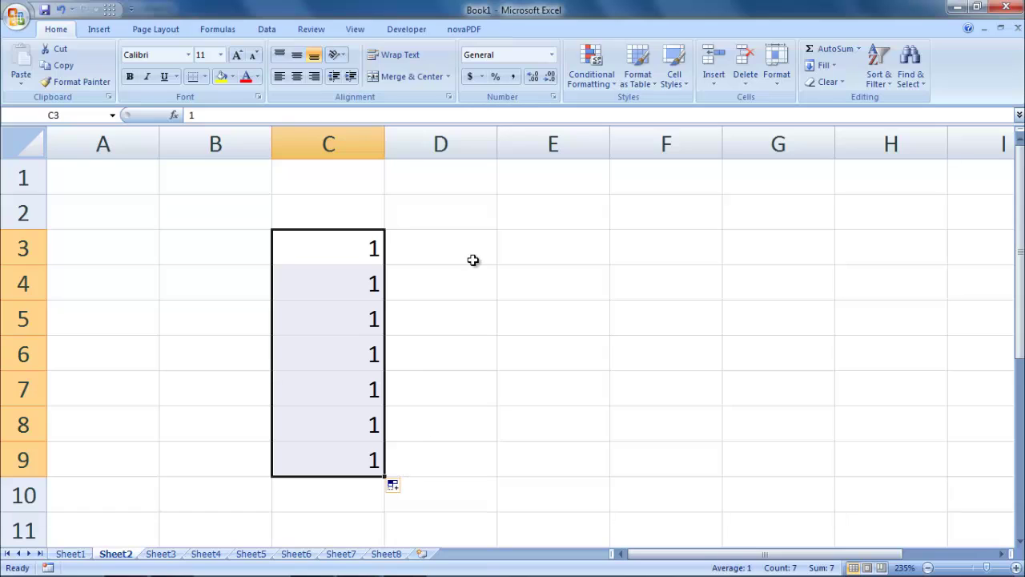
left_click(522, 253)
type("c")
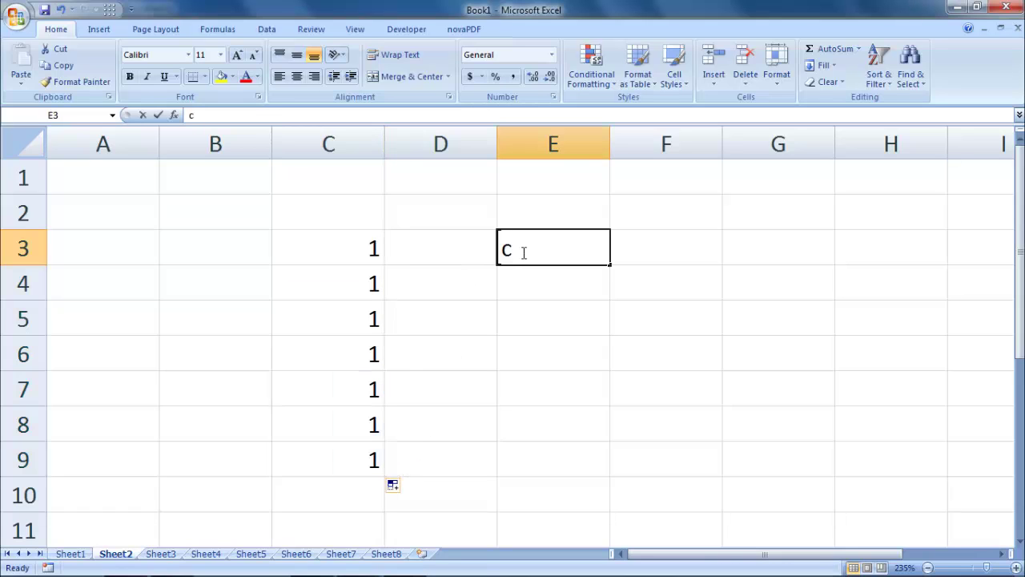
type("ro")
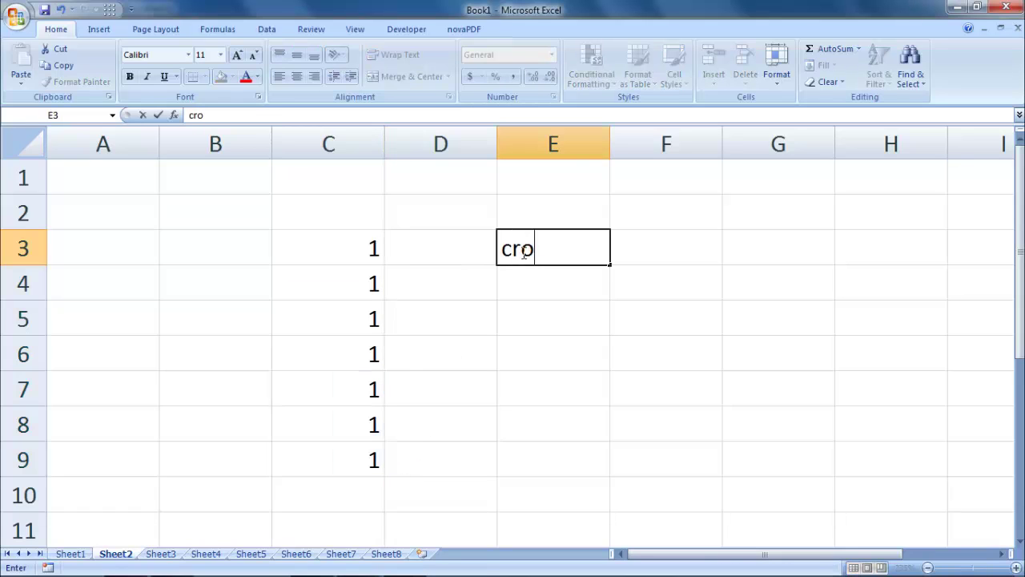
type("w")
key("Return")
- Fill 'crow' down from E3 through E9, keeping the default copy fill
left_click(529, 253)
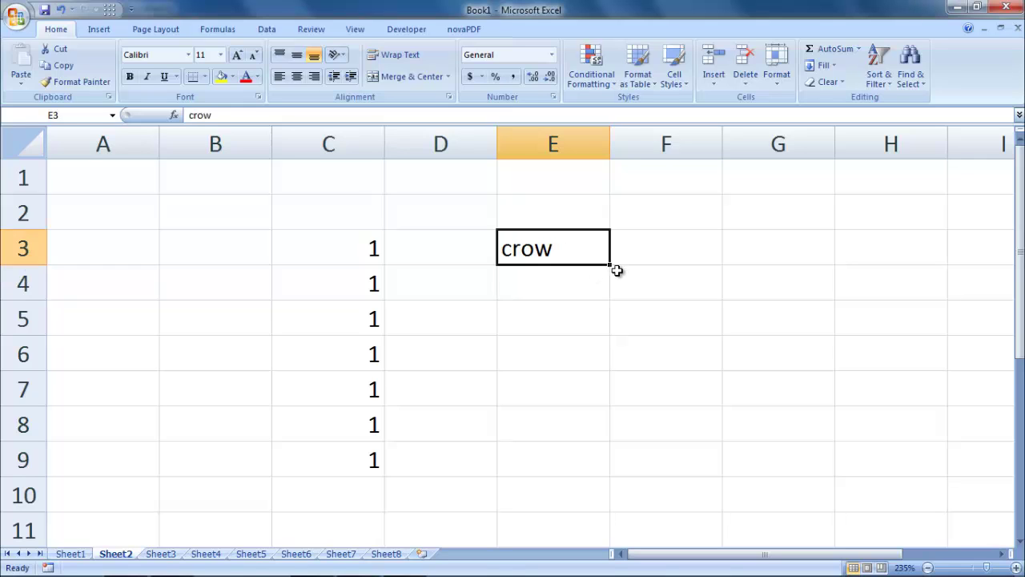
left_click_drag(616, 270, 616, 475)
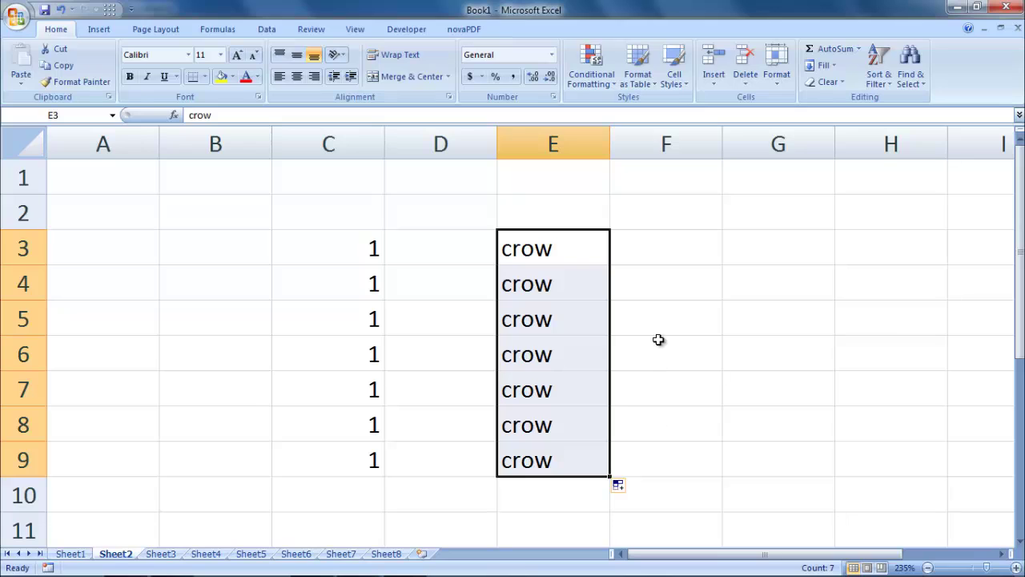
left_click(632, 488)
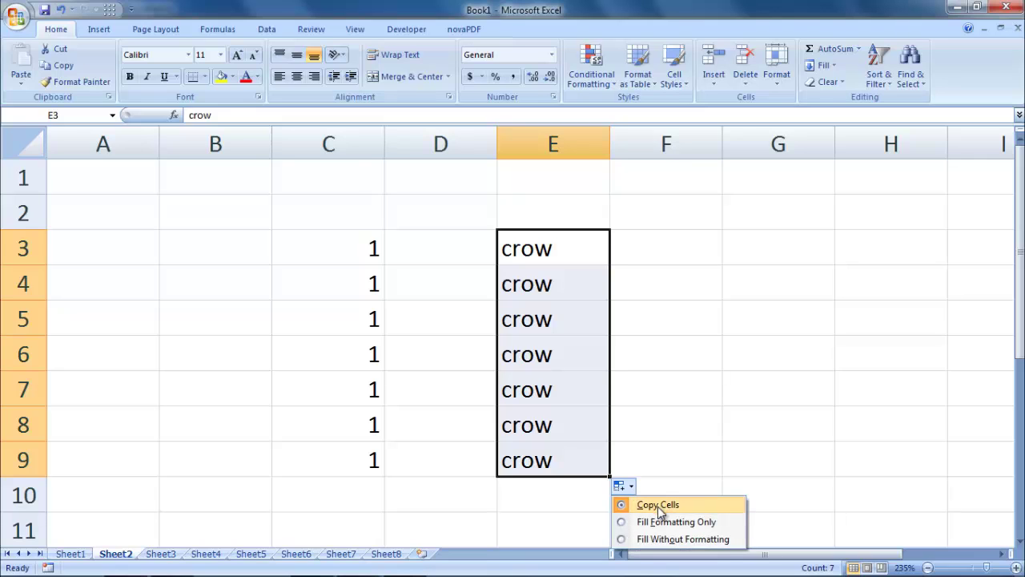
left_click(281, 251)
- Enter 1 in B3 and turn it into a 1–8 series down to B10 with Fill Series
left_click(208, 248)
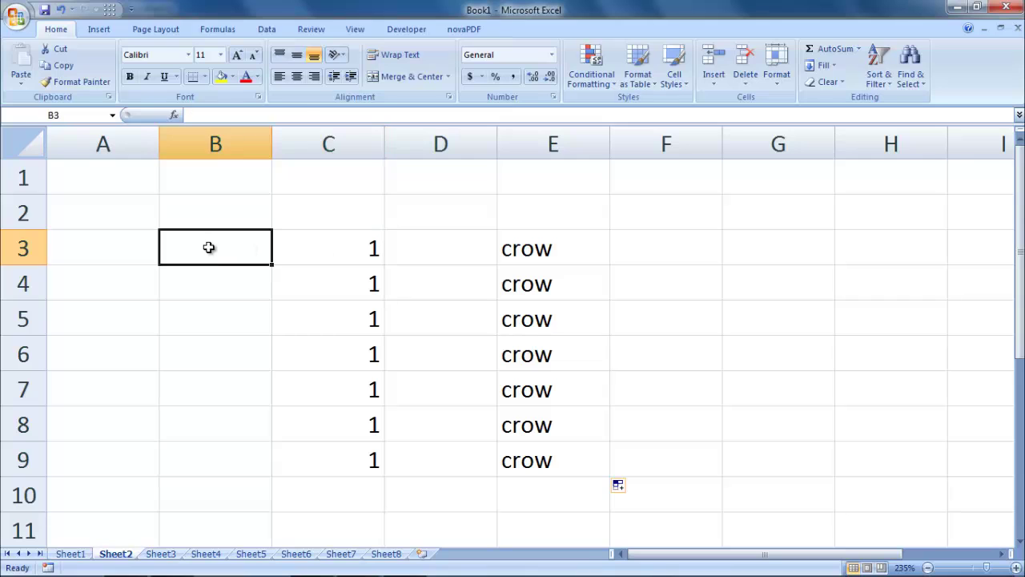
type("1")
key("Return")
left_click(243, 247)
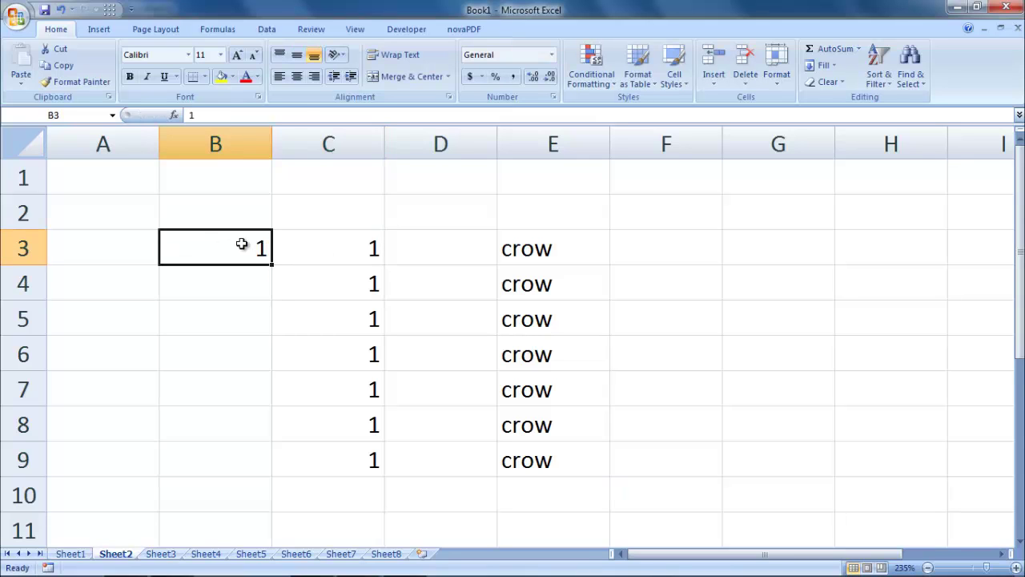
left_click_drag(271, 267, 293, 498)
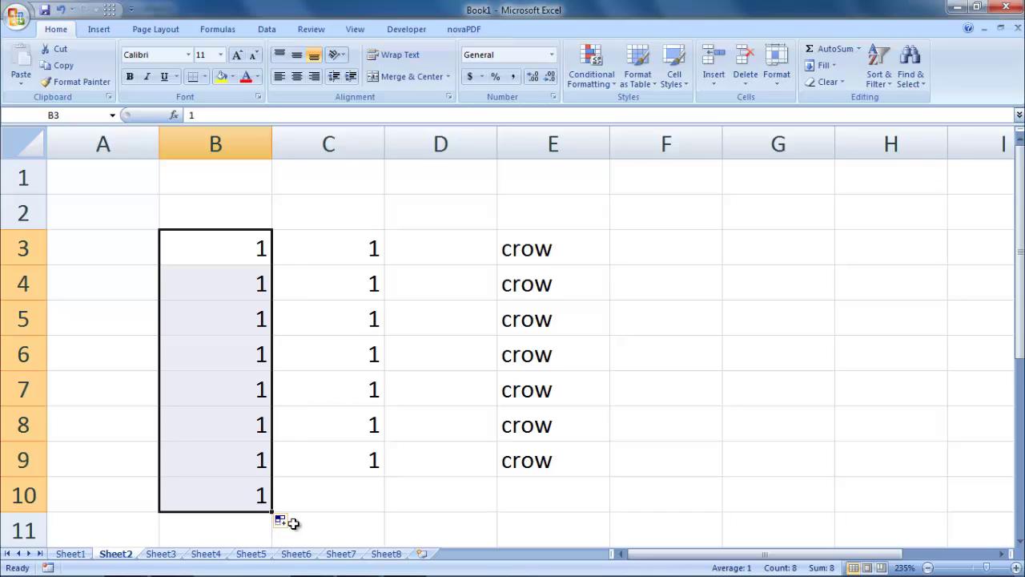
left_click(293, 524)
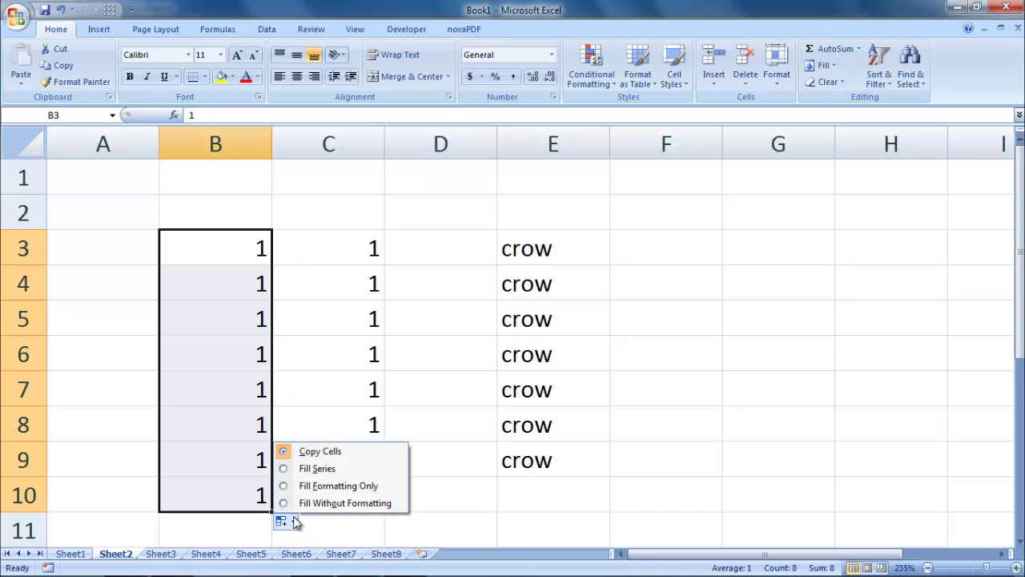
left_click(303, 470)
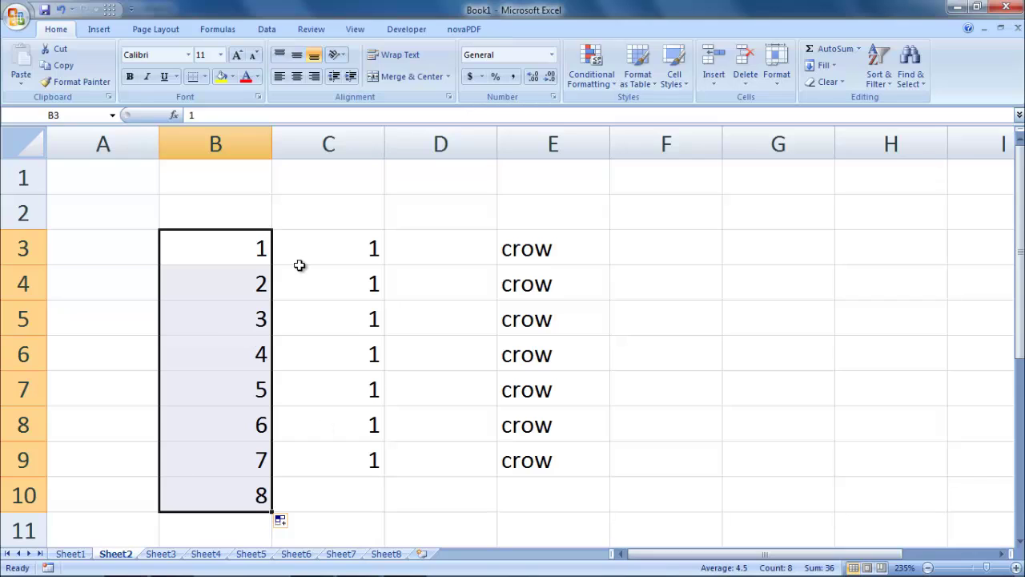
left_click(267, 249)
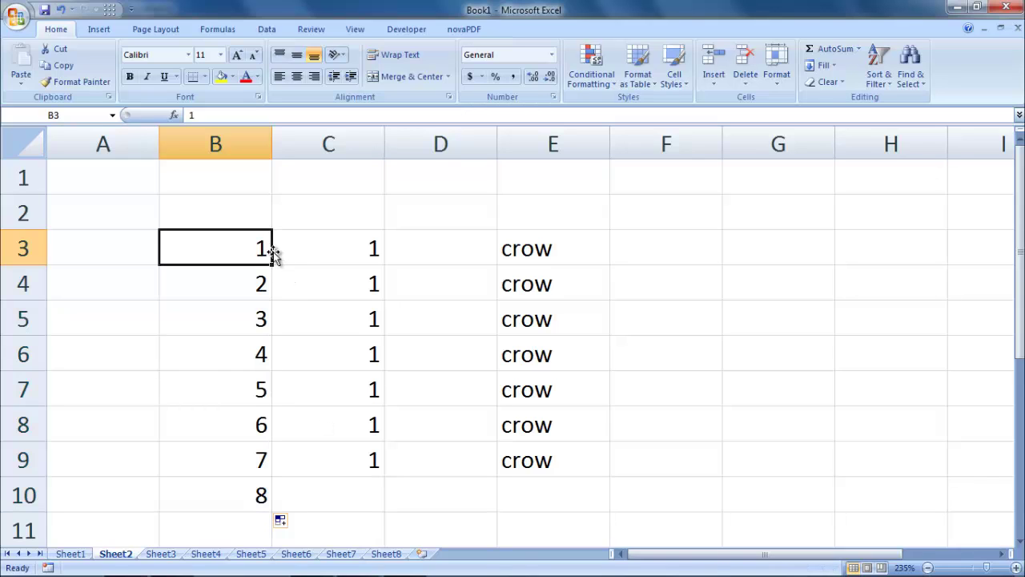
- Enter 1 and 2 in F2:F3 and extend the series to 9 in F10
left_click(666, 216)
type("1")
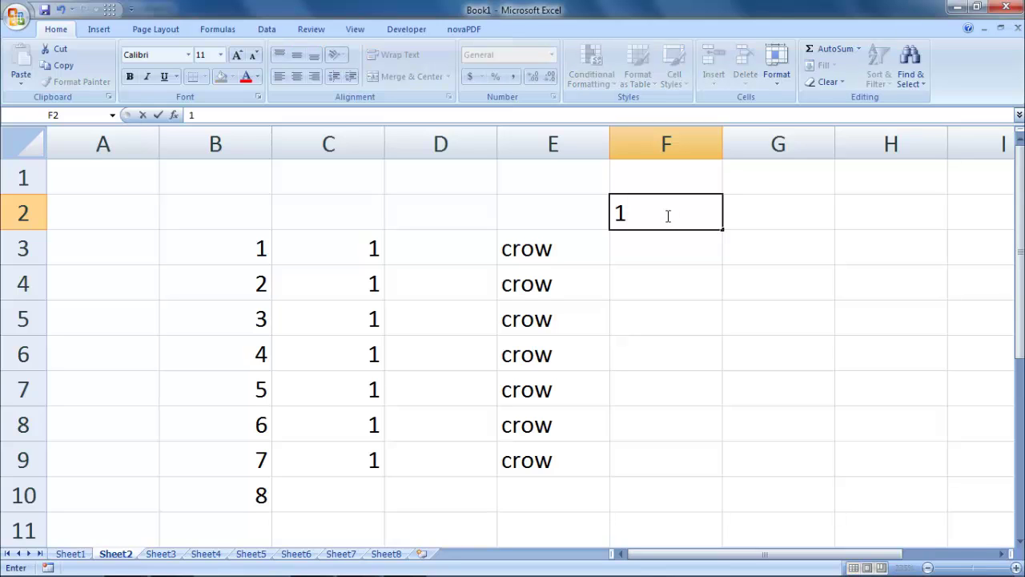
key("Return")
type("2")
key("Return")
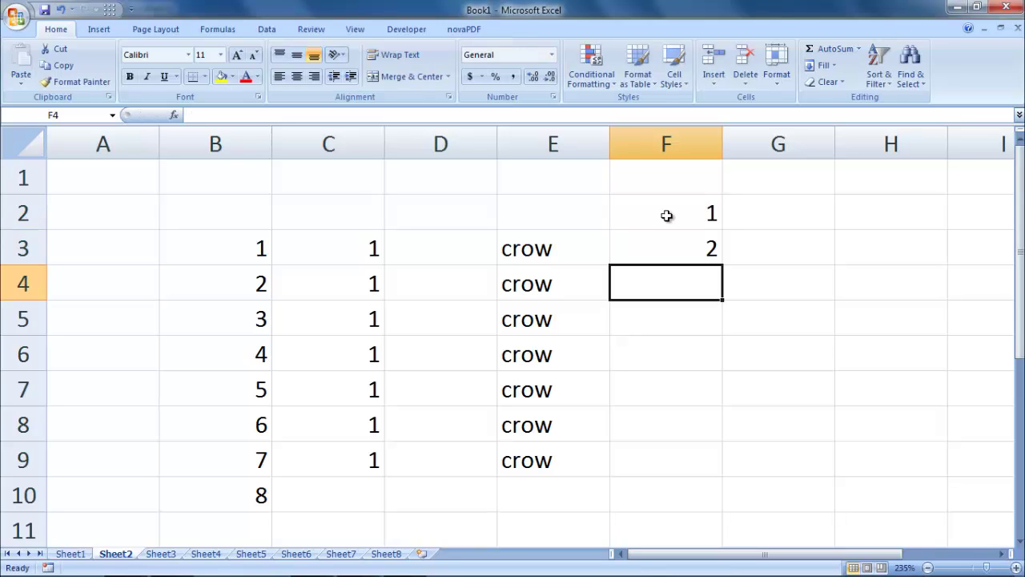
left_click_drag(663, 213, 685, 244)
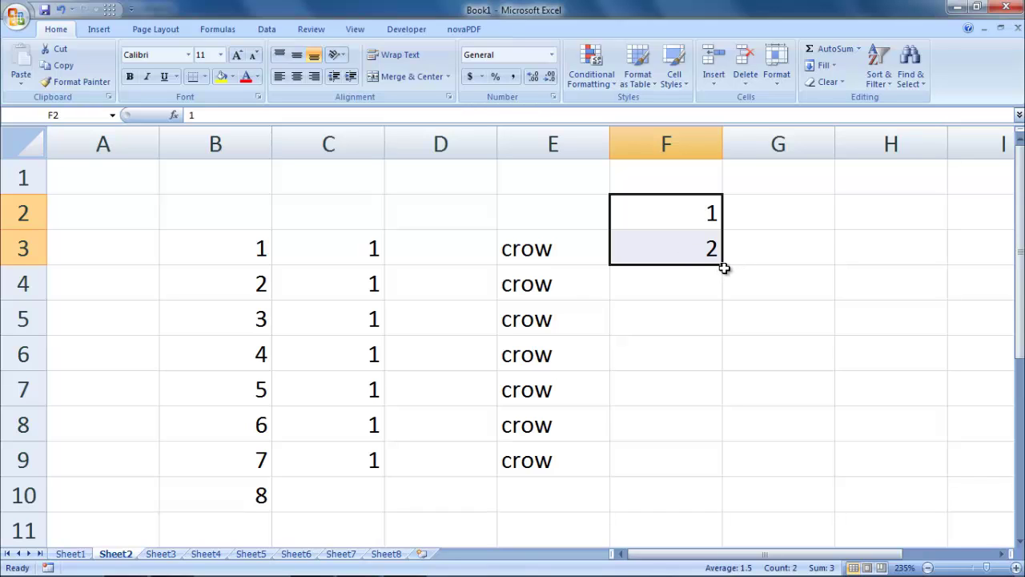
left_click_drag(724, 268, 736, 502)
- Enter 55 and 56 in G2:G3 and extend the series to 63 in G10
left_click(782, 228)
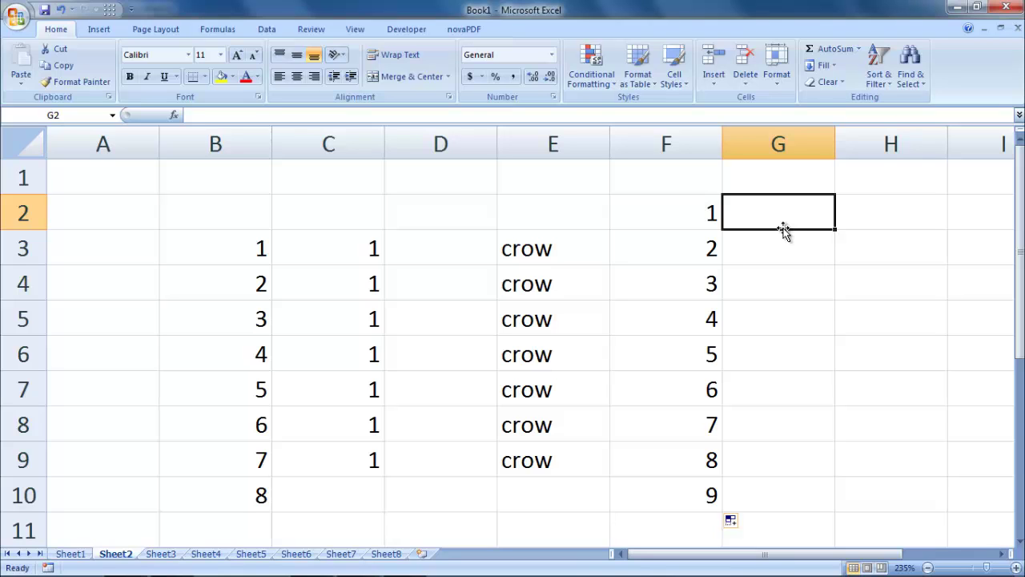
type("55")
key("Return")
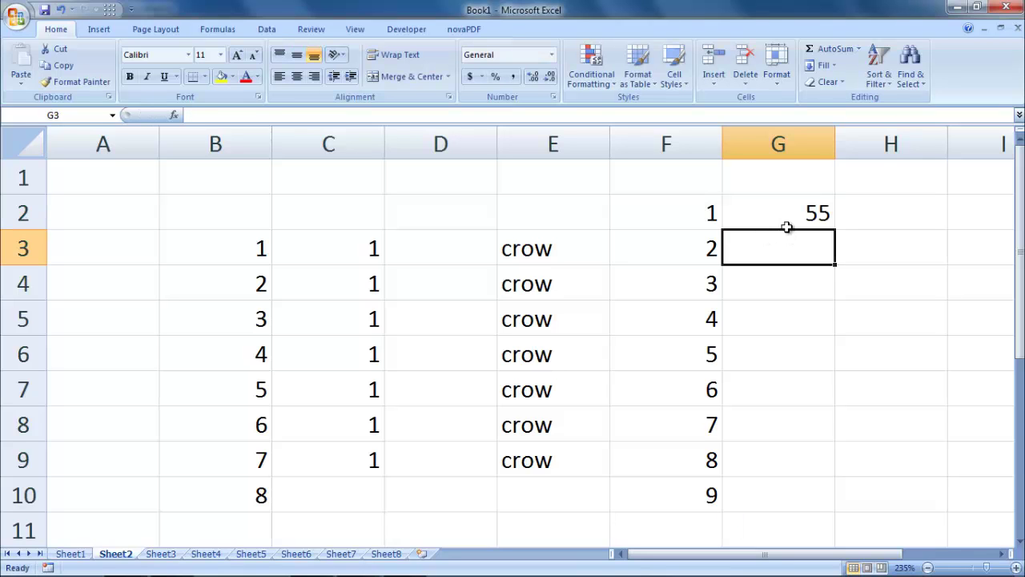
type("56")
key("Return")
mouse_move(797, 204)
left_mouse_down()
mouse_move(872, 465)
mouse_move(873, 503)
left_mouse_up()
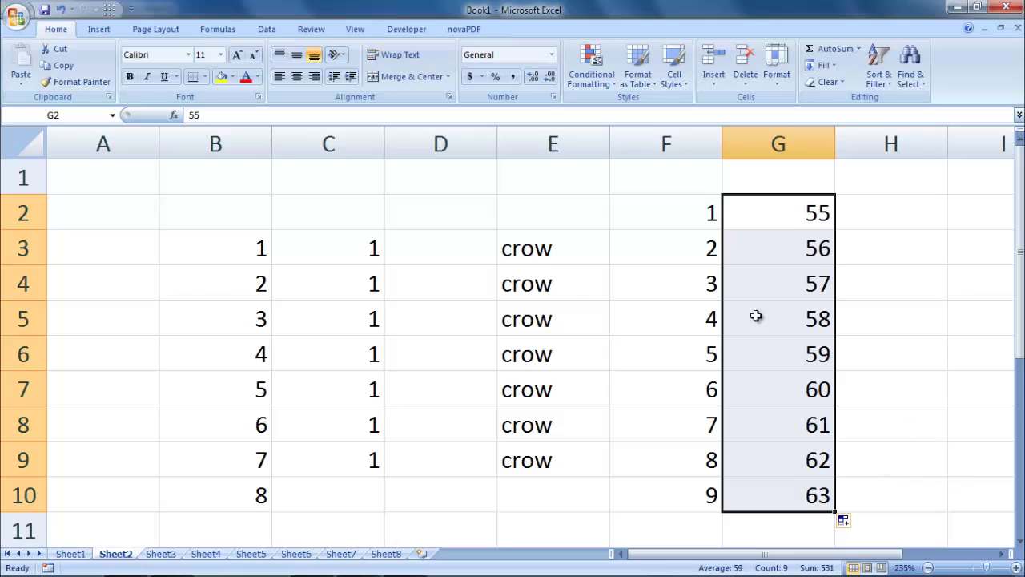
left_click(917, 361)
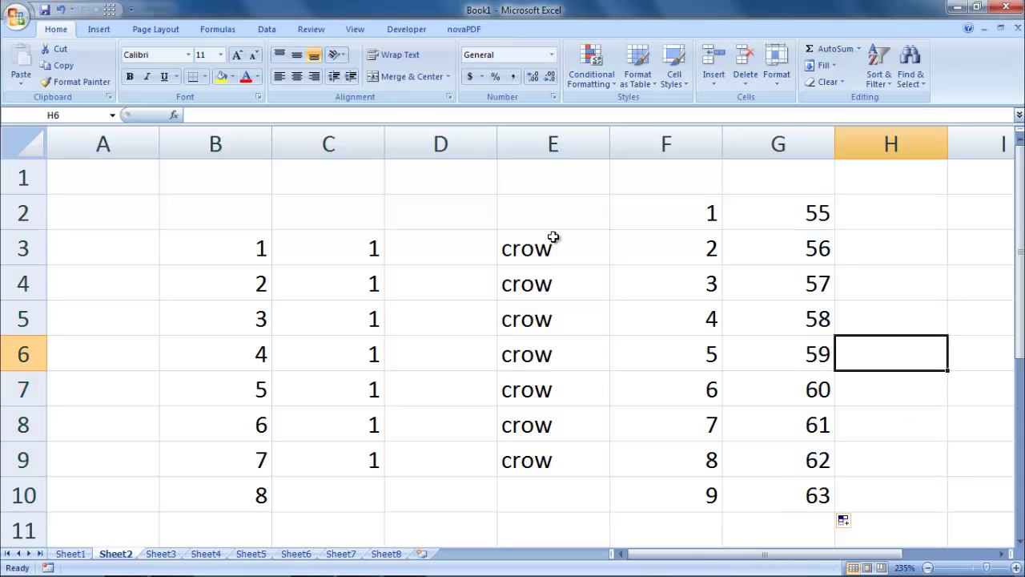
left_click(138, 233)
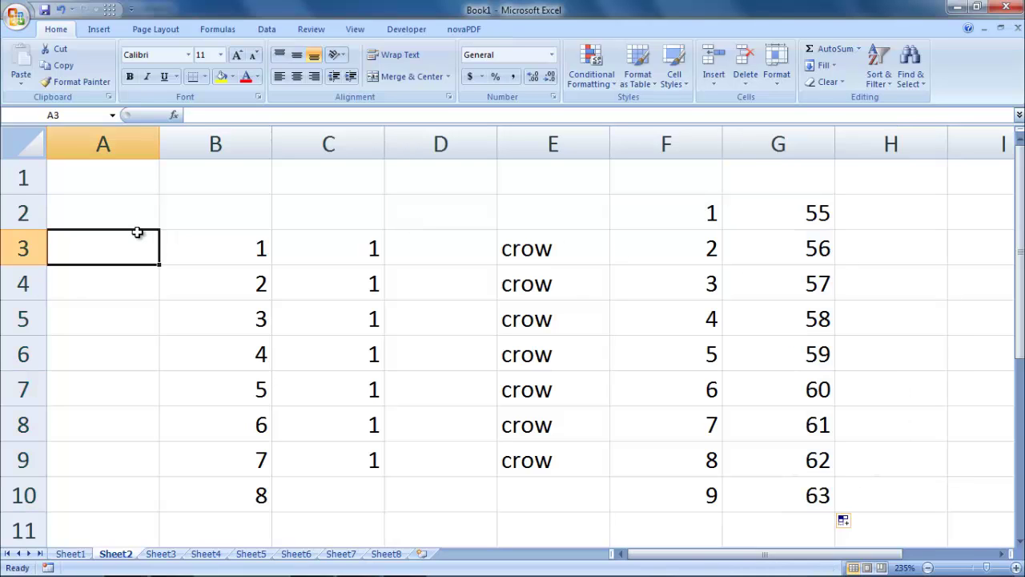
- Enter January in A3 and fill February through August down to A10
type("Januar")
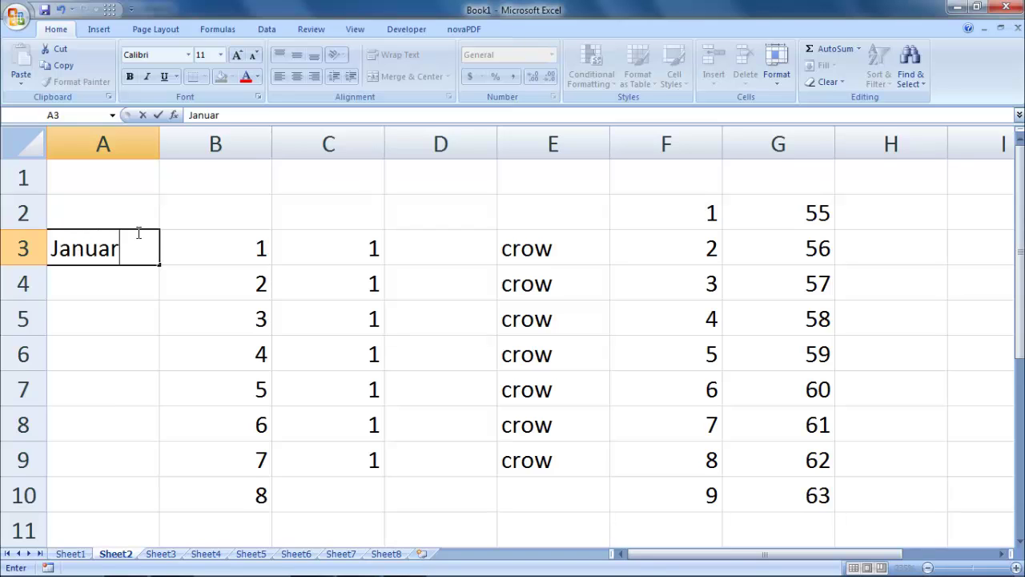
type("y")
key("Return")
left_click(136, 242)
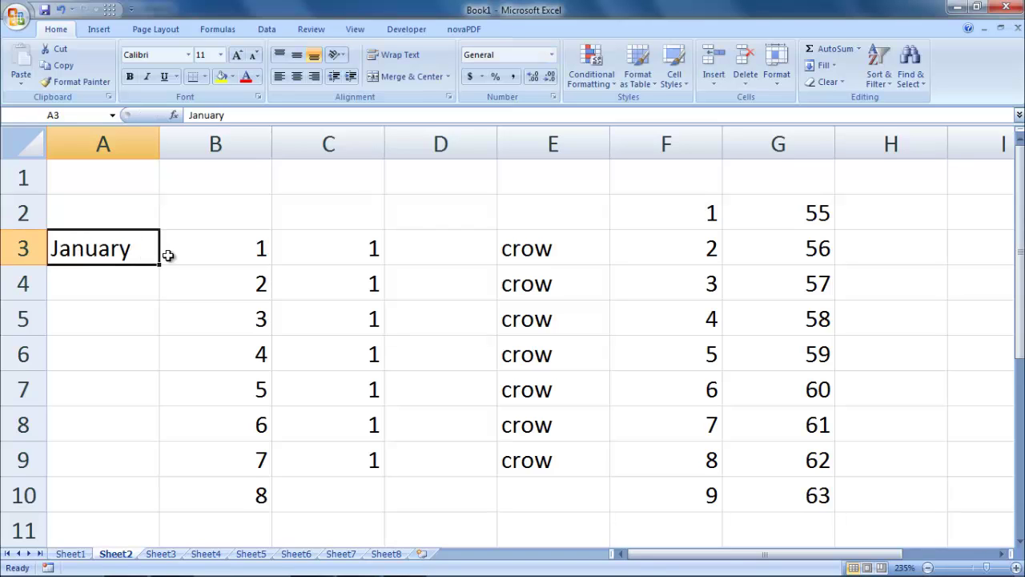
left_click_drag(161, 267, 180, 502)
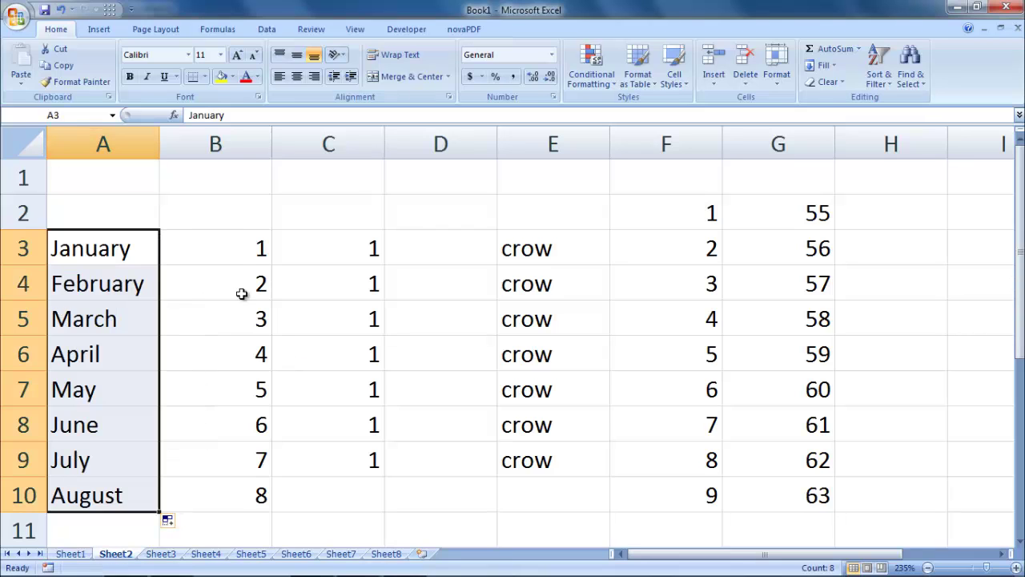
- Enter Jan in B2 and fill Feb, Mar, Apr across to E2
left_click(235, 214)
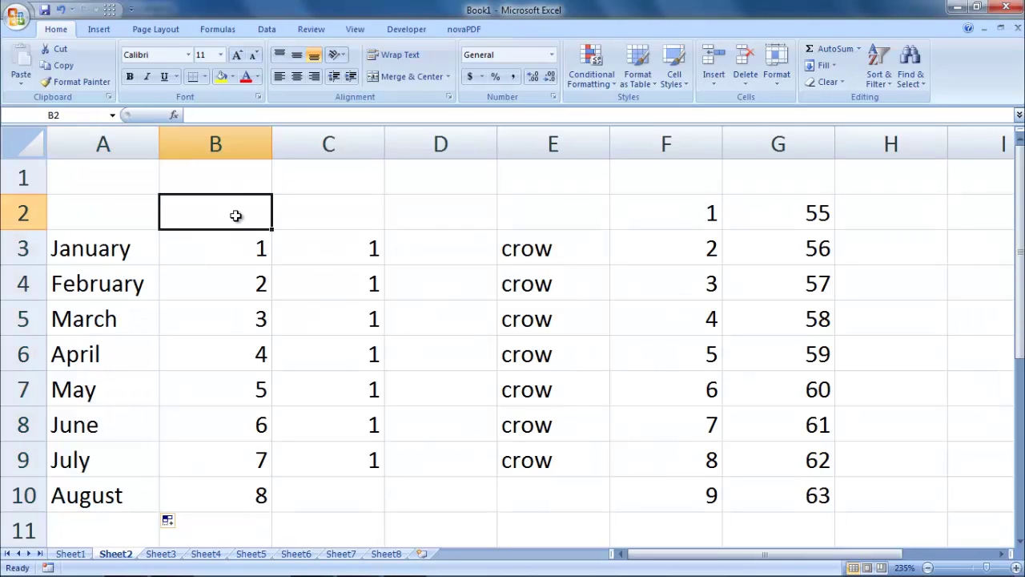
type("Jan")
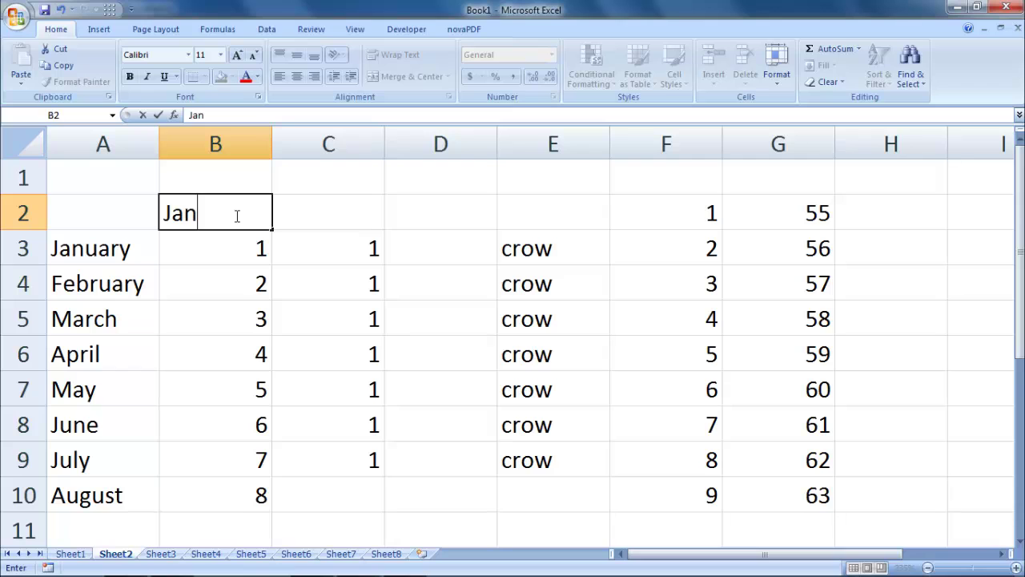
key("Return")
left_click(213, 222)
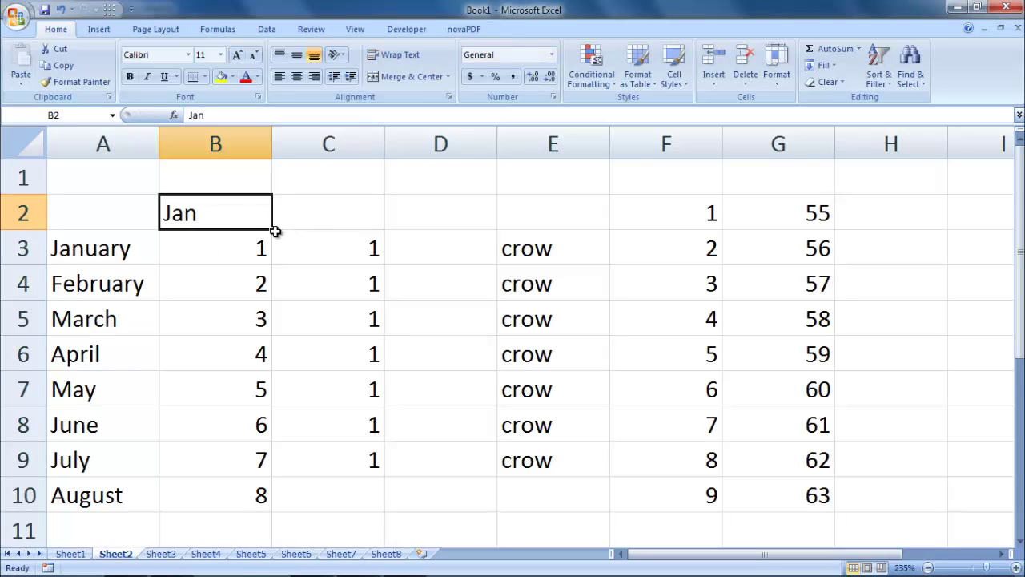
mouse_move(272, 232)
left_mouse_down()
mouse_move(738, 236)
mouse_move(629, 217)
left_mouse_up()
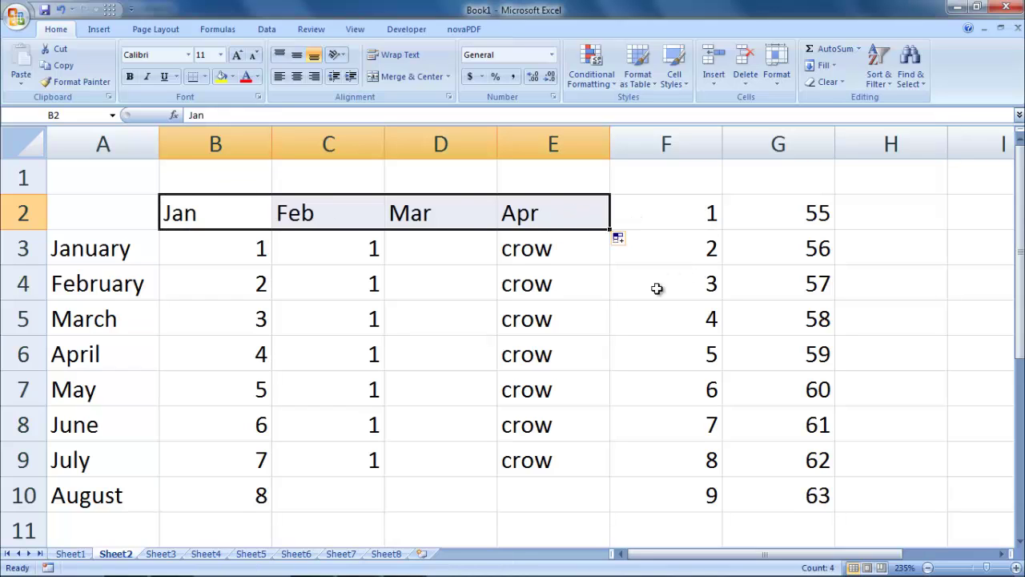
- On Sheet1, fill E7:E13 with Sunday–Saturday, widen column E, then return to Sheet2
left_click(83, 557)
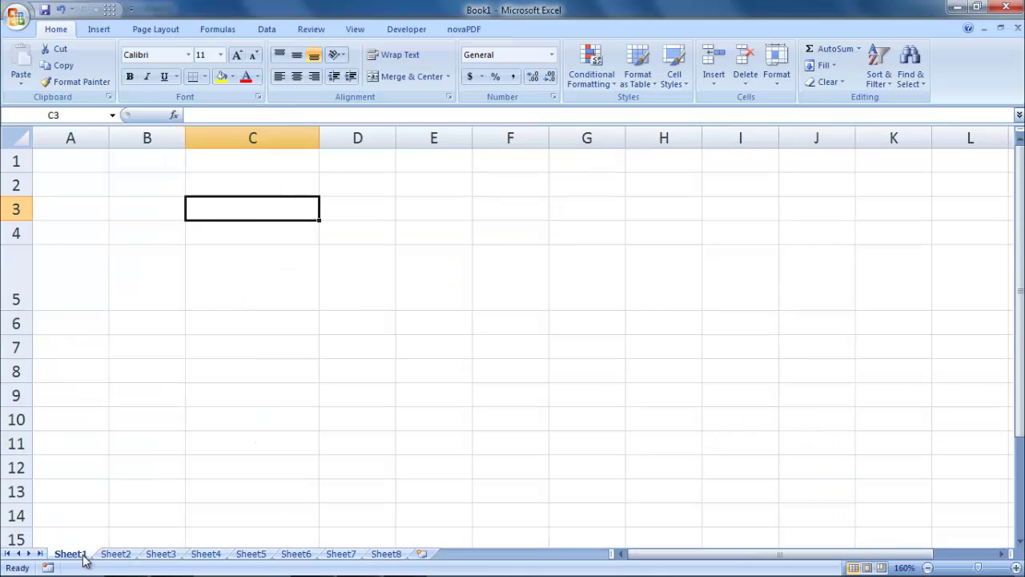
left_click(445, 339)
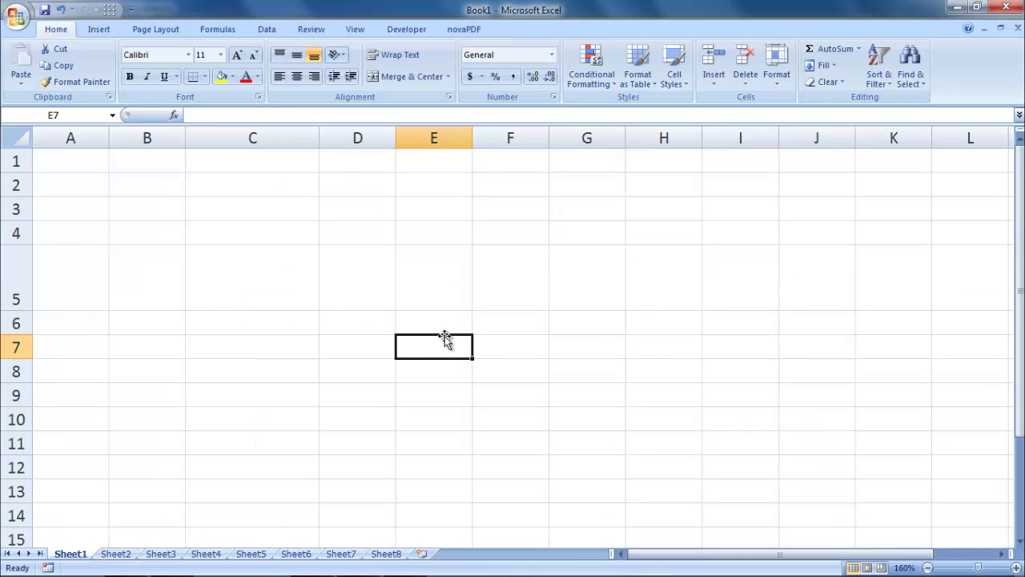
type("Sunday")
key("Return")
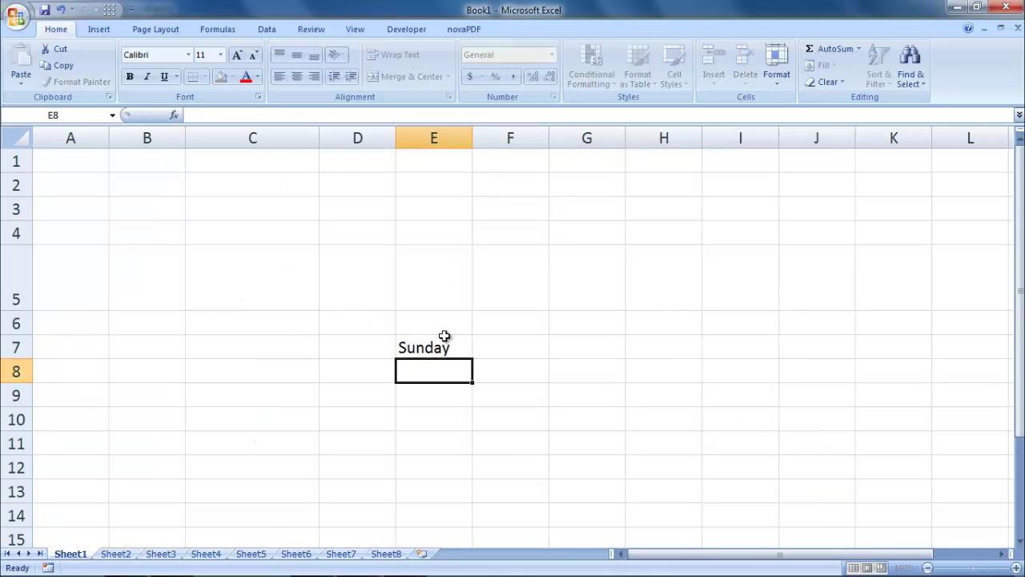
left_click(442, 347)
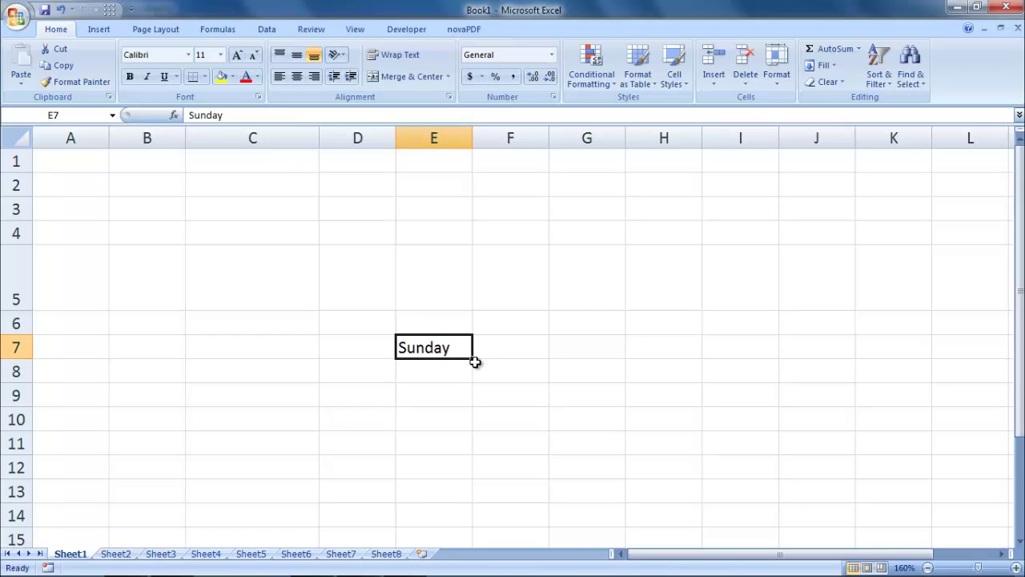
left_click_drag(474, 360, 484, 511)
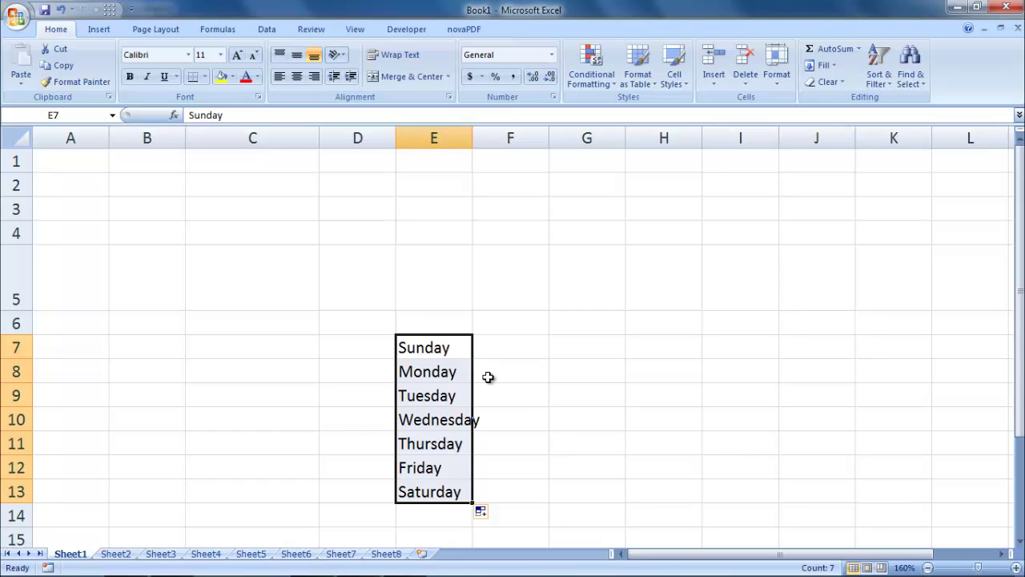
left_click_drag(474, 142, 489, 142)
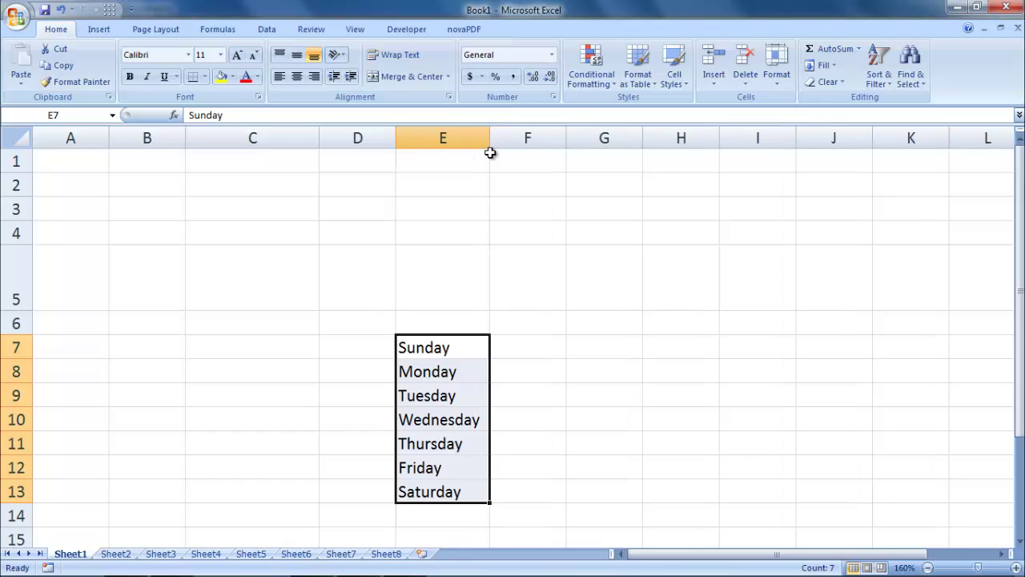
left_click(494, 347)
left_click(113, 554)
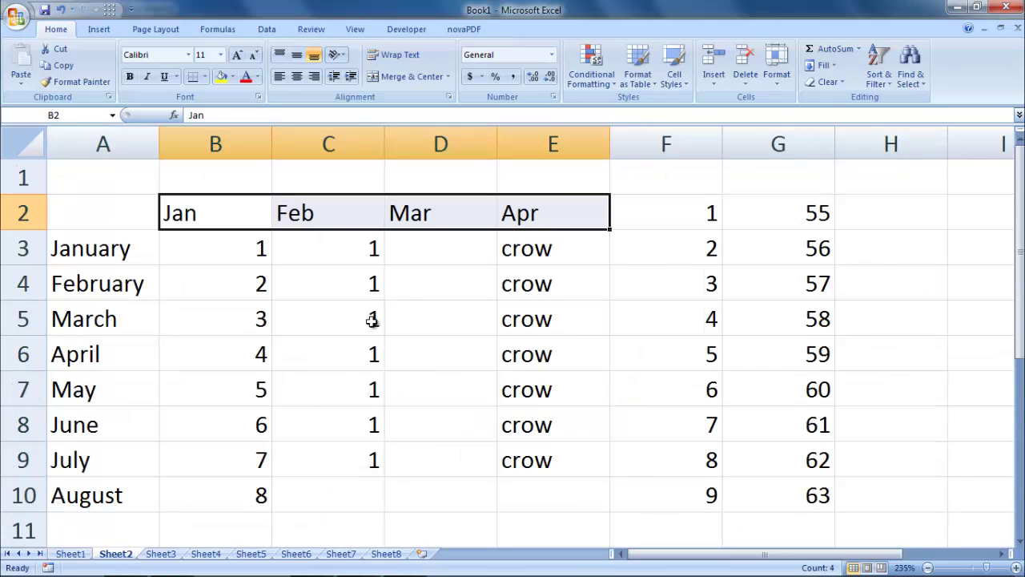
- Enter 2015 in H2 and fill years 2016–2022 down to H9 as a series
left_click(894, 231)
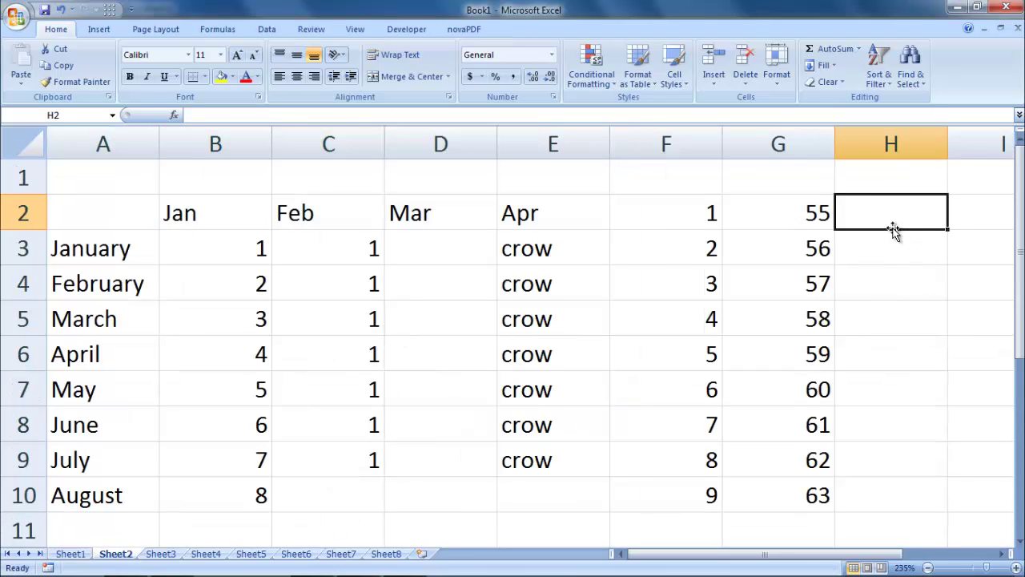
type("501")
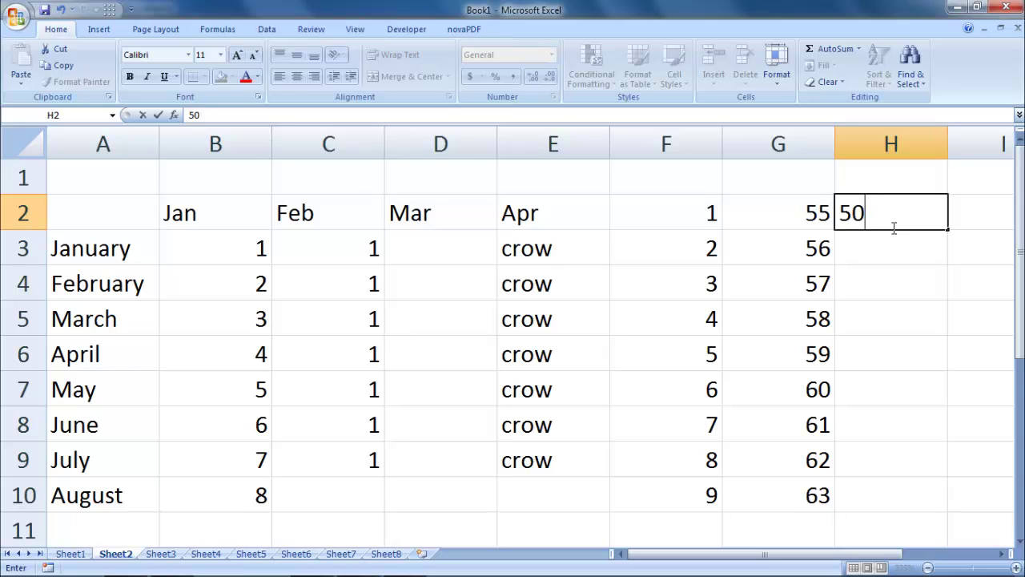
key("BackSpace")
key("BackSpace")
type("2015")
key("Return")
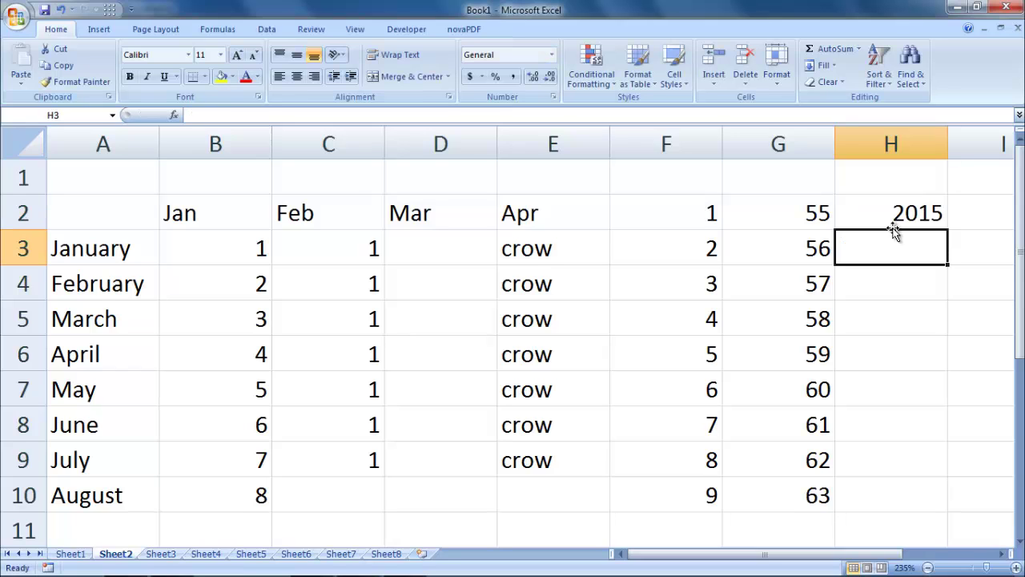
left_click(905, 214)
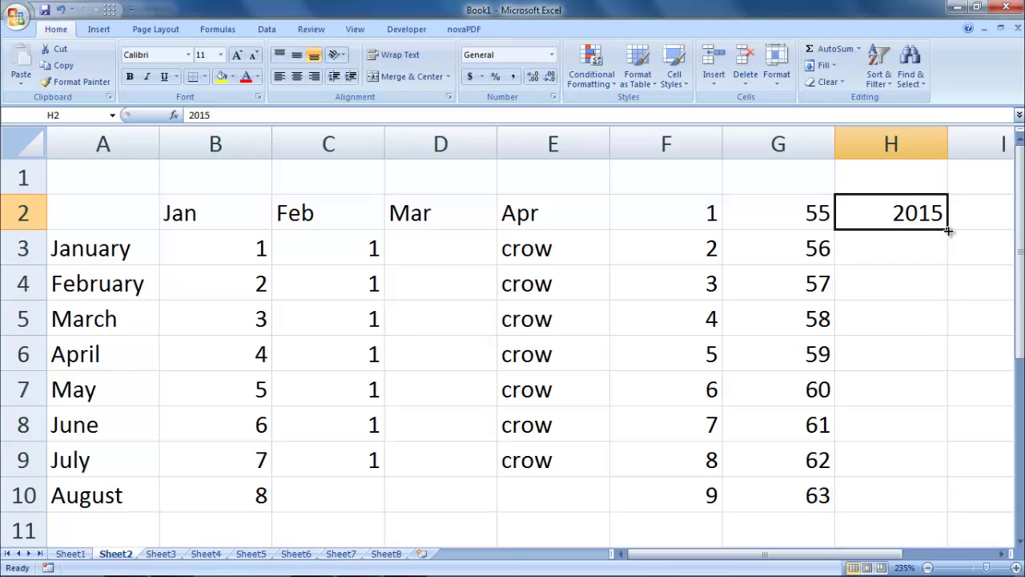
left_click_drag(948, 231, 969, 467)
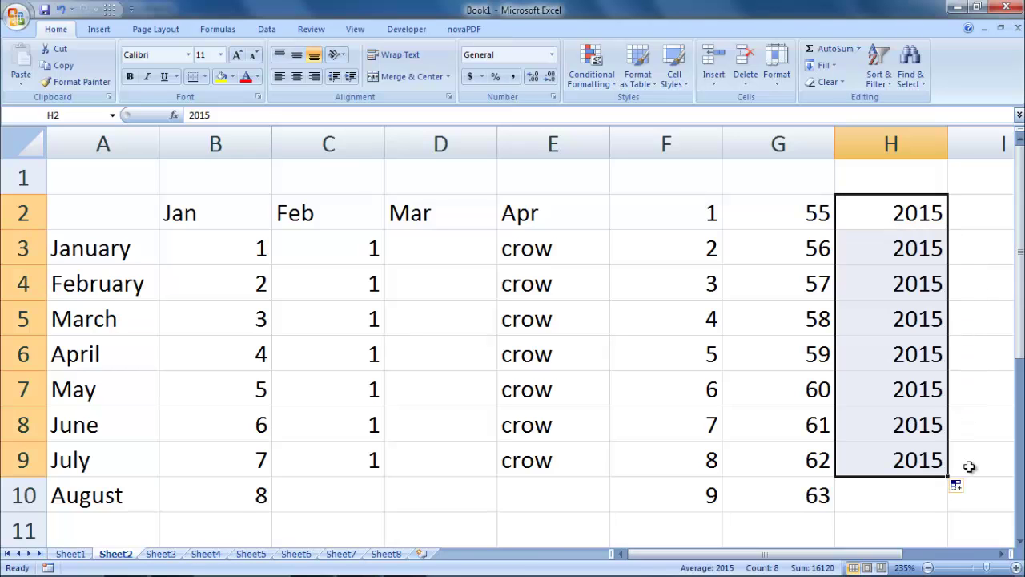
left_click(961, 486)
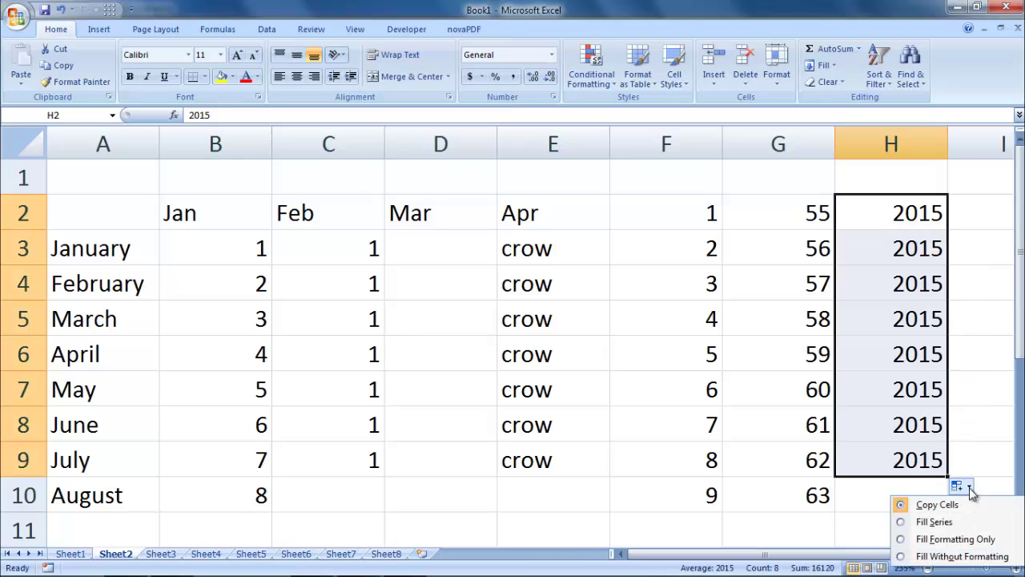
left_click(959, 522)
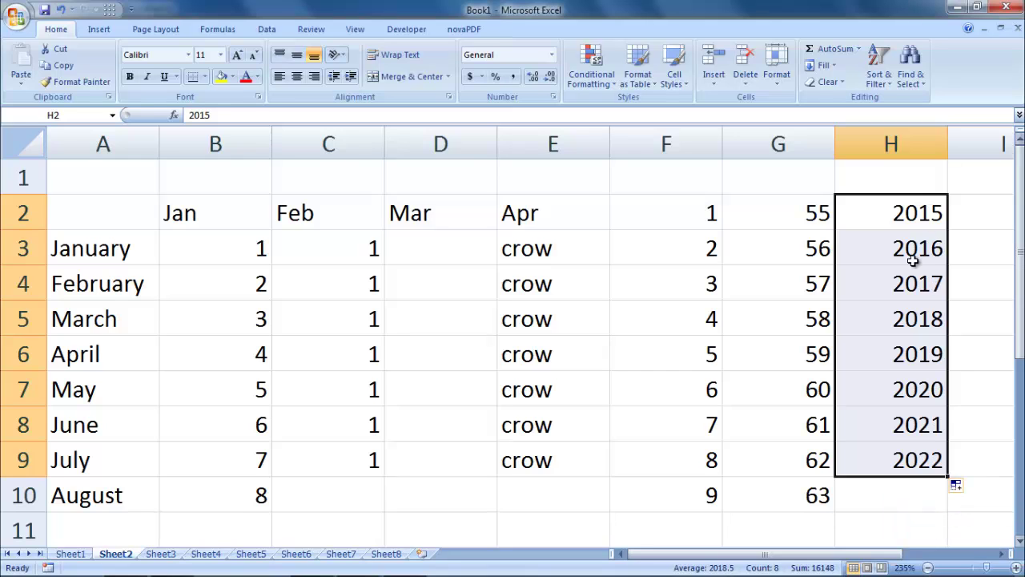
left_click(978, 290)
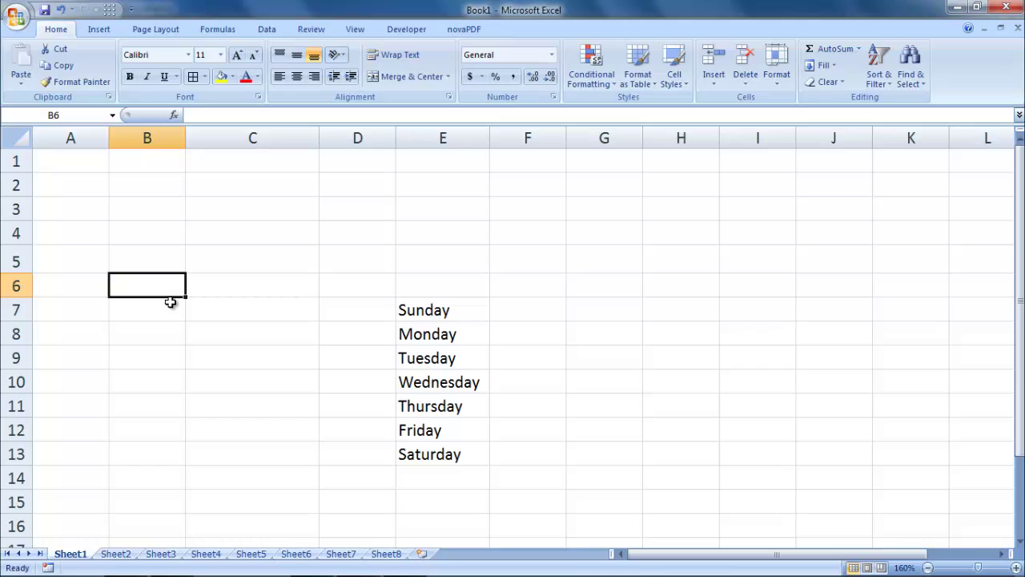
- Enter the heading 'Days of the week' and drag it to E6 above Sunday
type("Days of ")
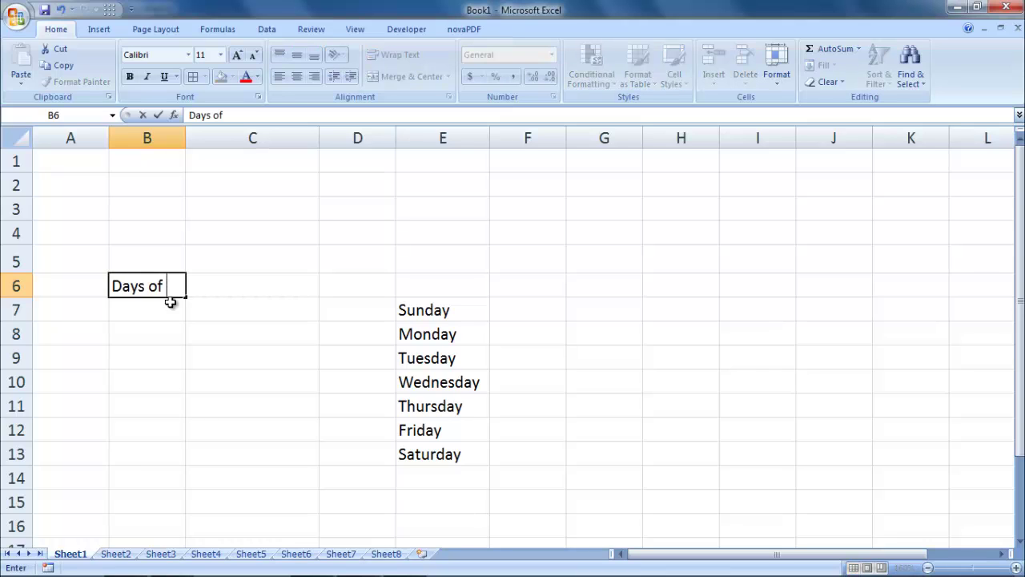
type("the week")
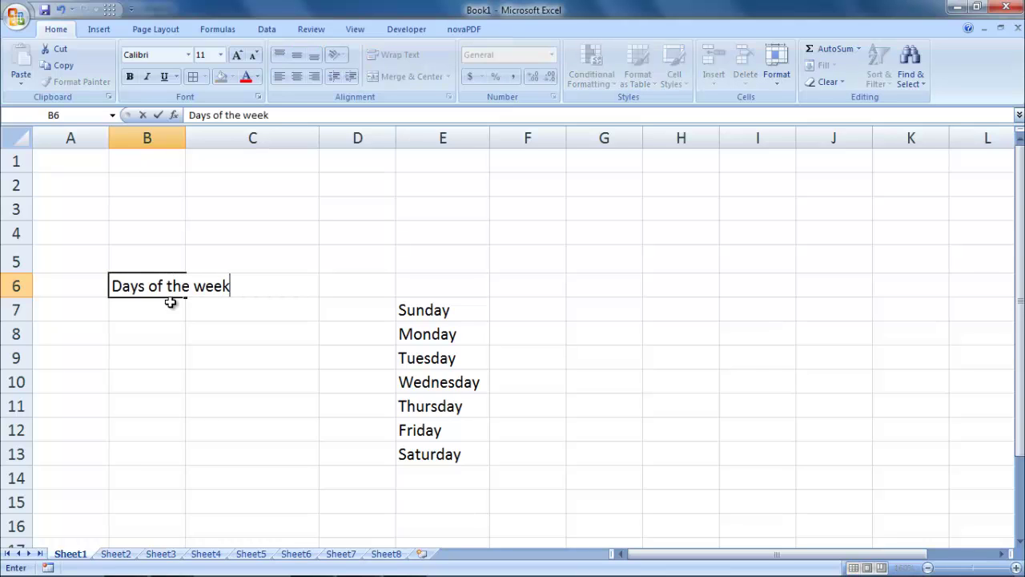
key("Return")
left_click(174, 288)
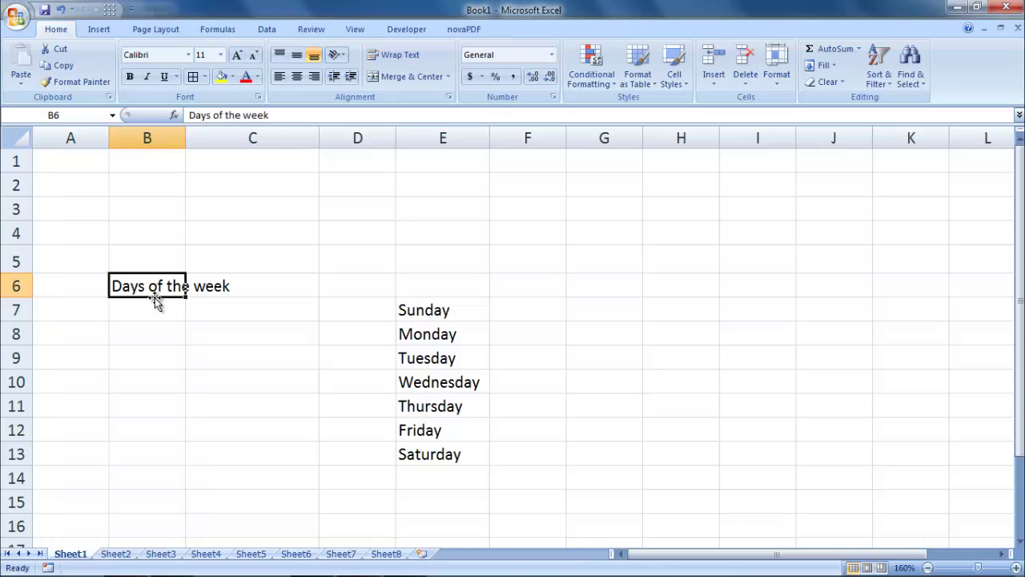
mouse_move(156, 302)
left_mouse_down()
mouse_move(440, 311)
mouse_move(435, 287)
mouse_move(768, 299)
mouse_move(237, 278)
mouse_move(416, 290)
left_mouse_up()
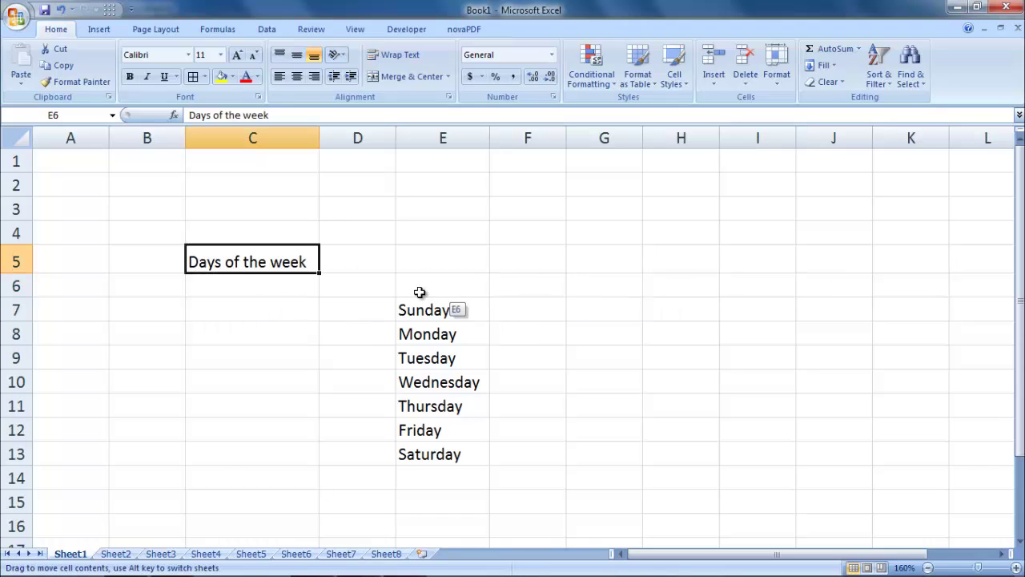
left_click(151, 330)
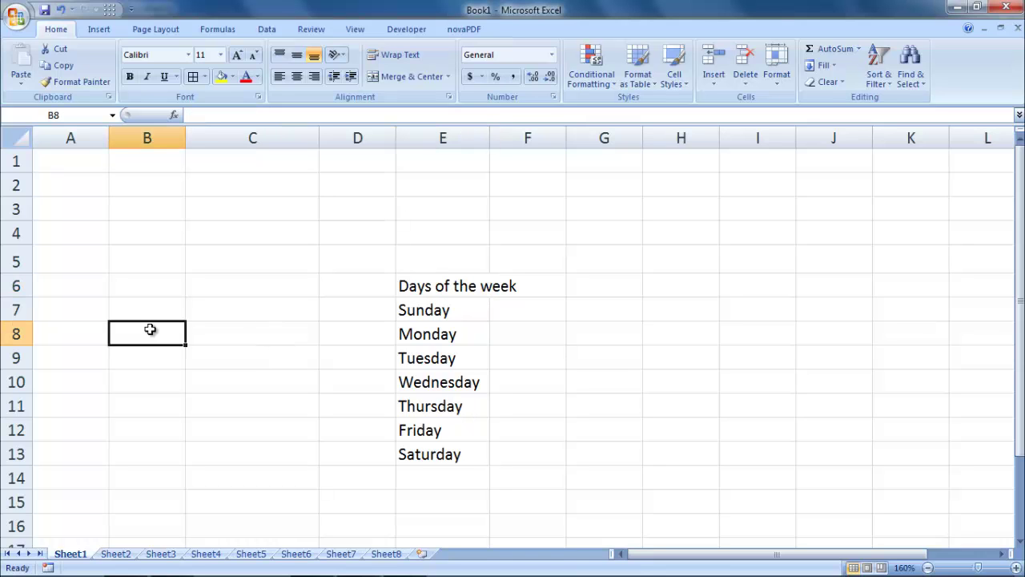
left_click_drag(103, 185, 902, 508)
left_click(235, 217)
left_click(272, 236)
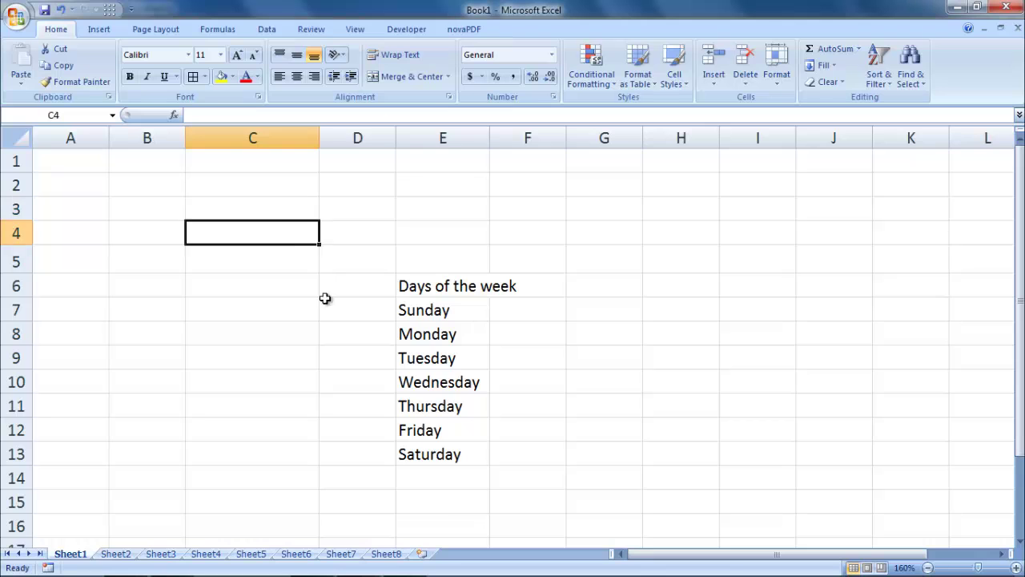
left_click(449, 430, "shift")
mouse_move(236, 219)
left_mouse_down()
mouse_move(778, 507)
mouse_move(780, 528)
left_mouse_up()
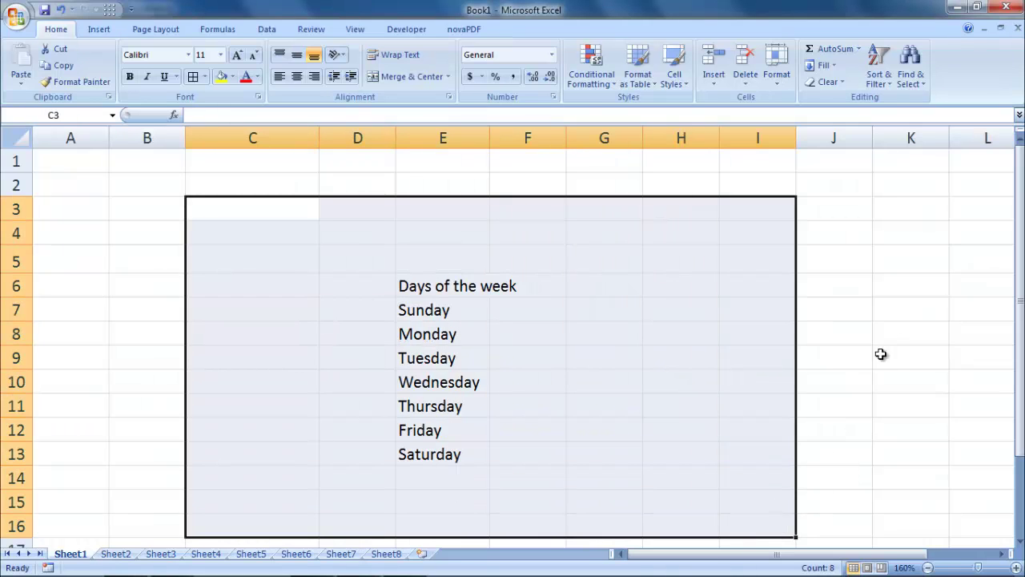
left_click(897, 309)
left_click_drag(291, 222, 743, 472)
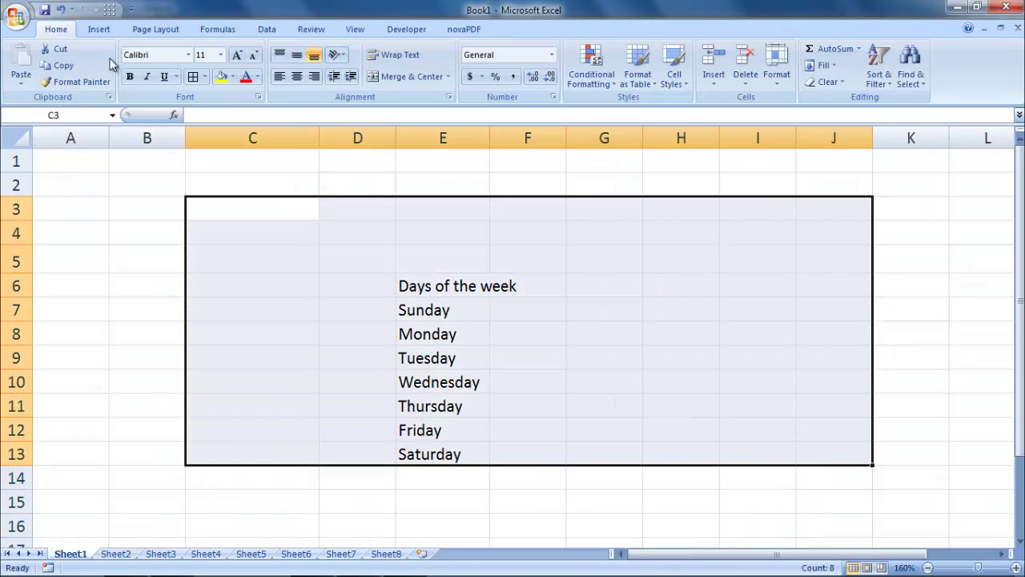
left_click(64, 201)
left_click(148, 210)
left_click_drag(152, 209, 659, 435)
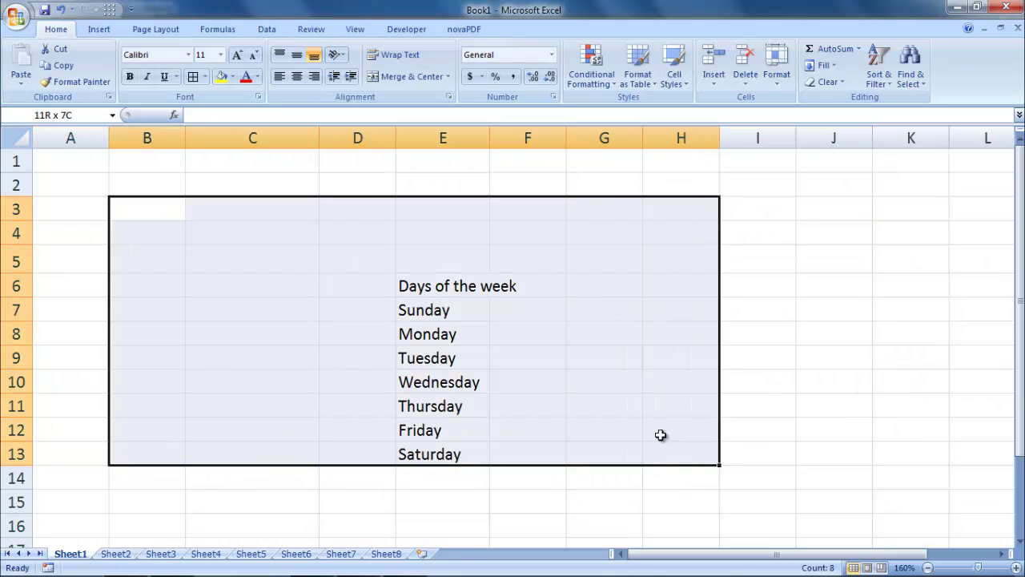
left_click(11, 20)
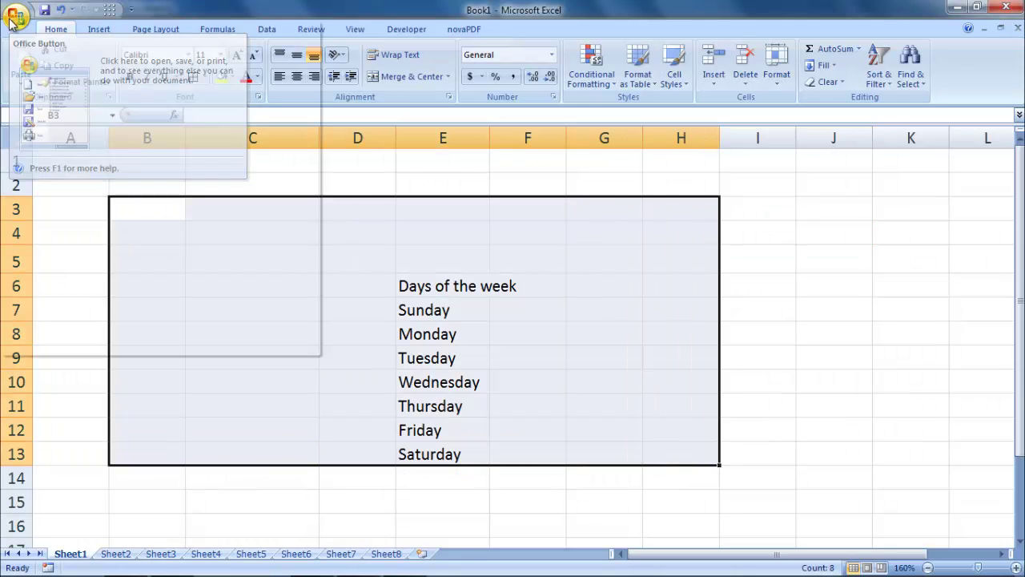
left_click(206, 154)
left_click(357, 285)
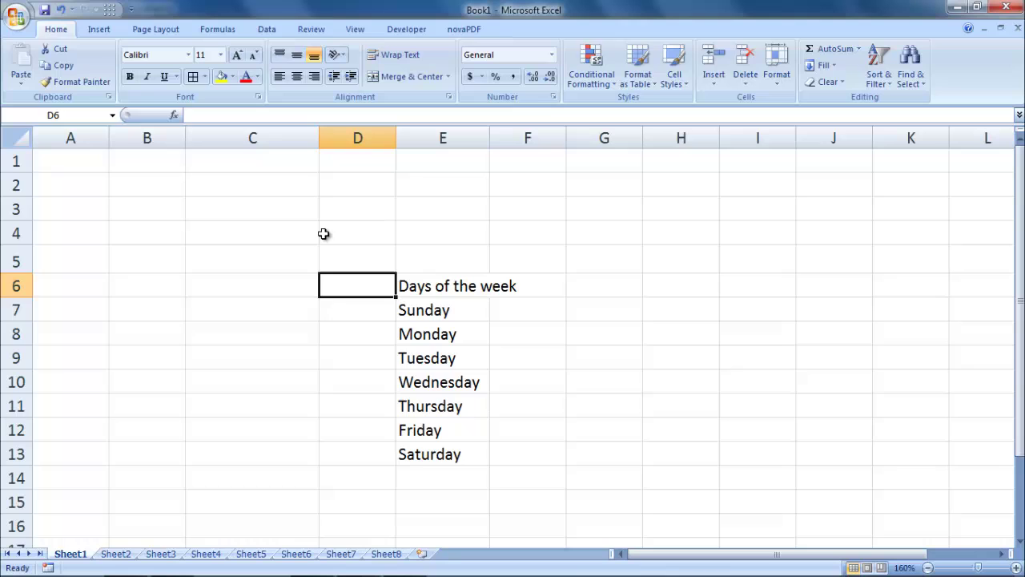
left_click(16, 18)
mouse_move(48, 184)
left_click(201, 206)
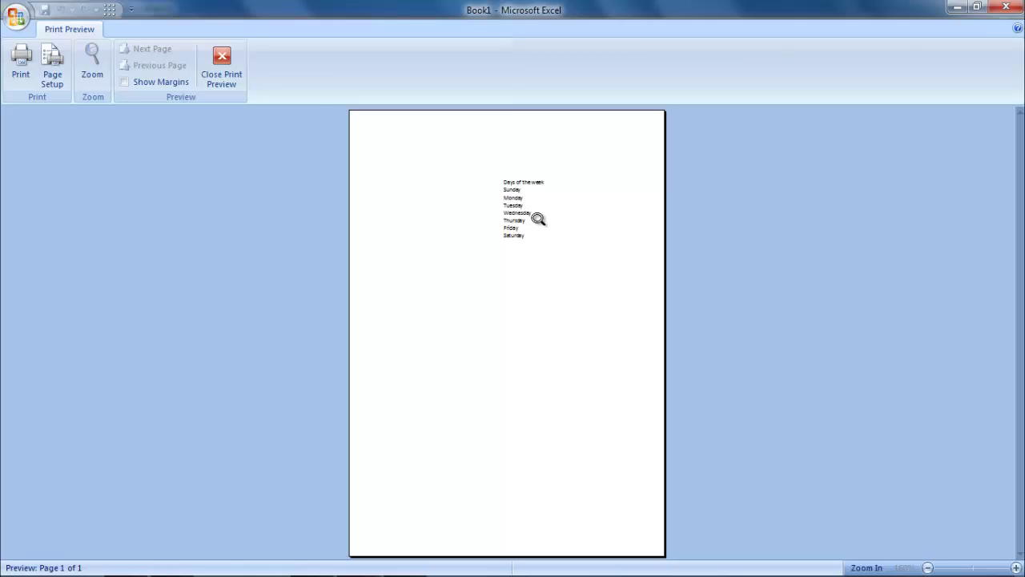
- Leave print preview and apply All Borders to the weekday table D6:F13
left_click(216, 64)
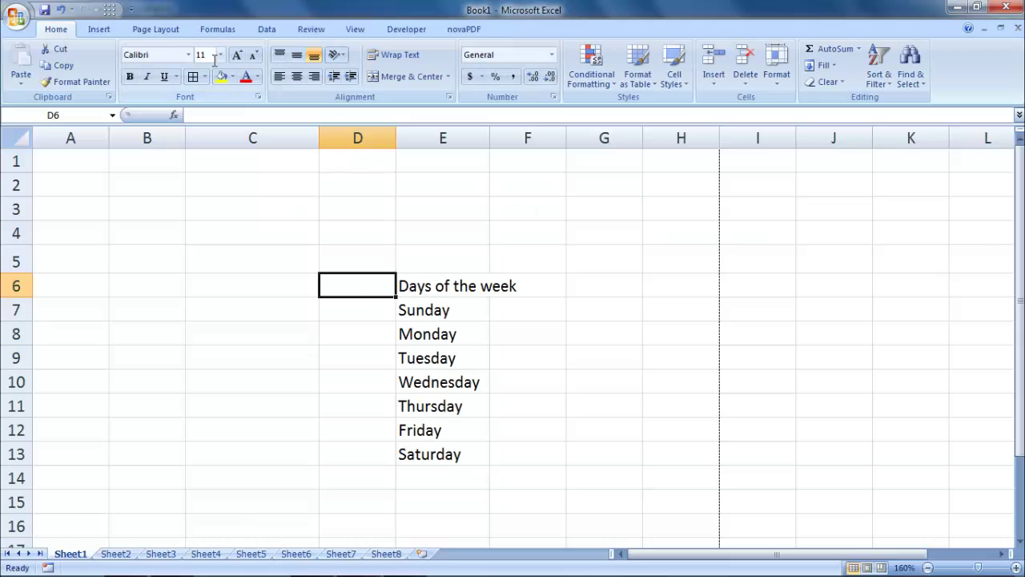
left_click(405, 280)
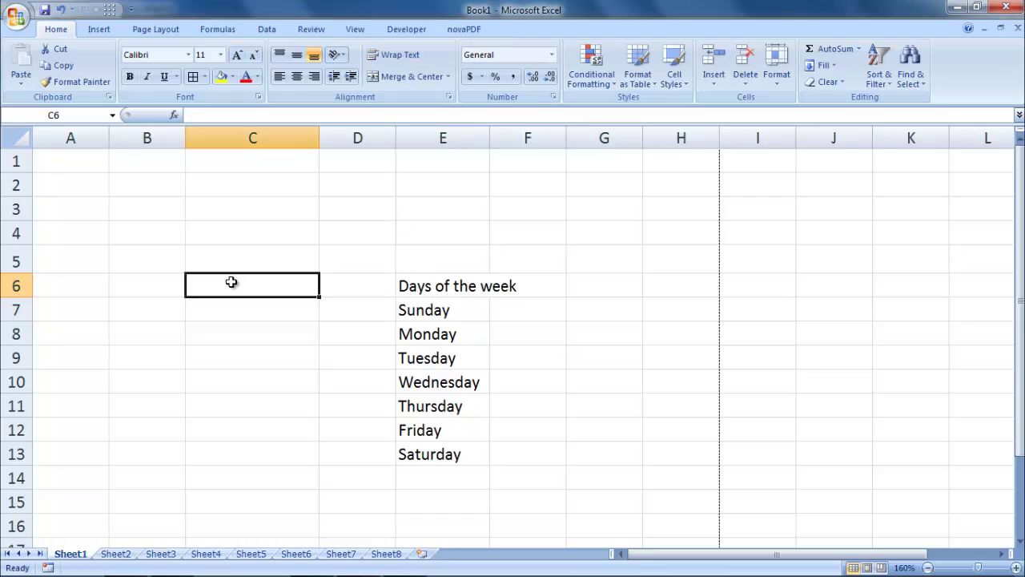
mouse_move(227, 282)
left_mouse_down()
mouse_move(385, 286)
mouse_move(533, 327)
mouse_move(560, 416)
mouse_move(560, 475)
mouse_move(563, 460)
left_mouse_up()
left_click(350, 287)
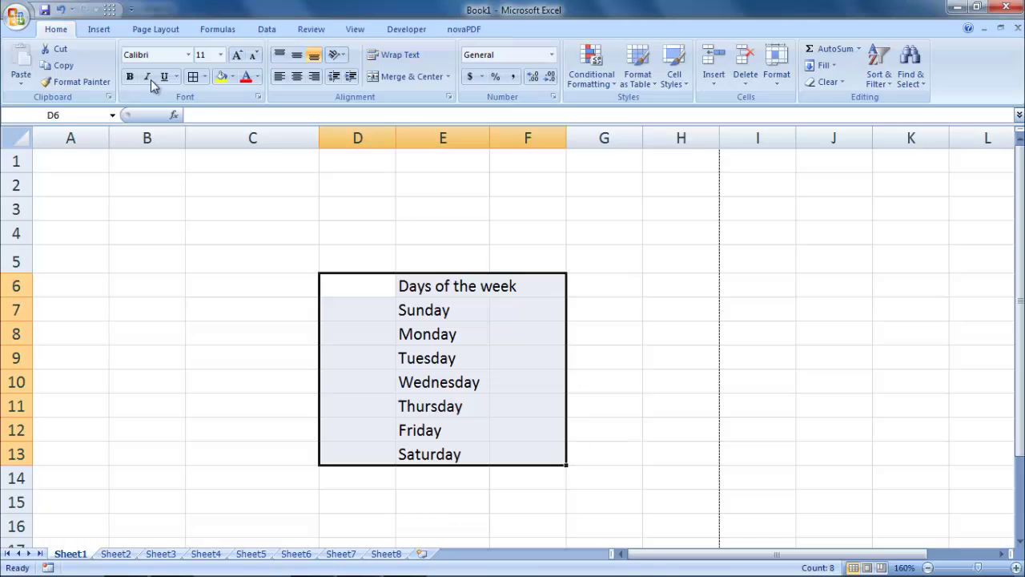
left_click(205, 77)
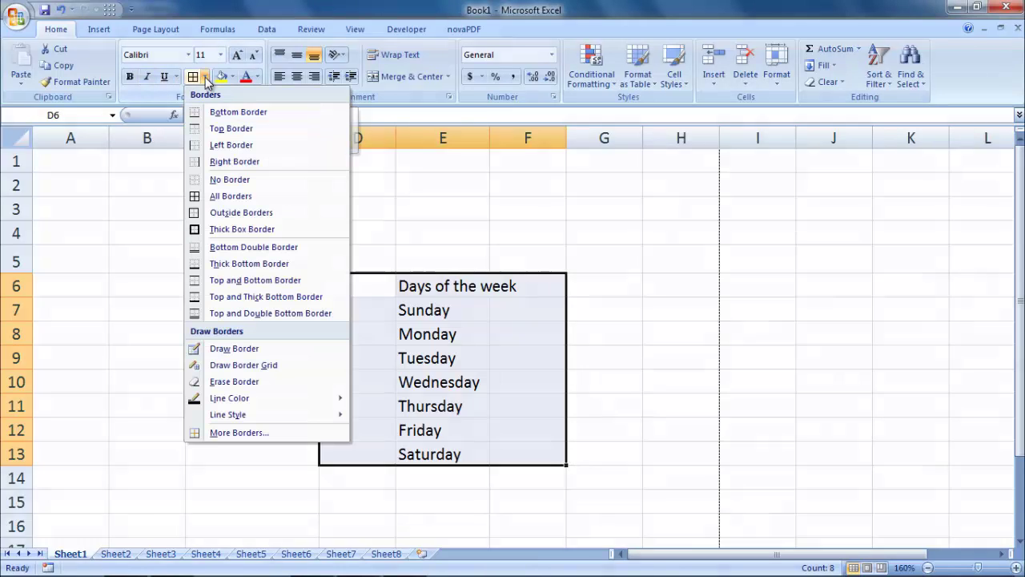
left_click(255, 205)
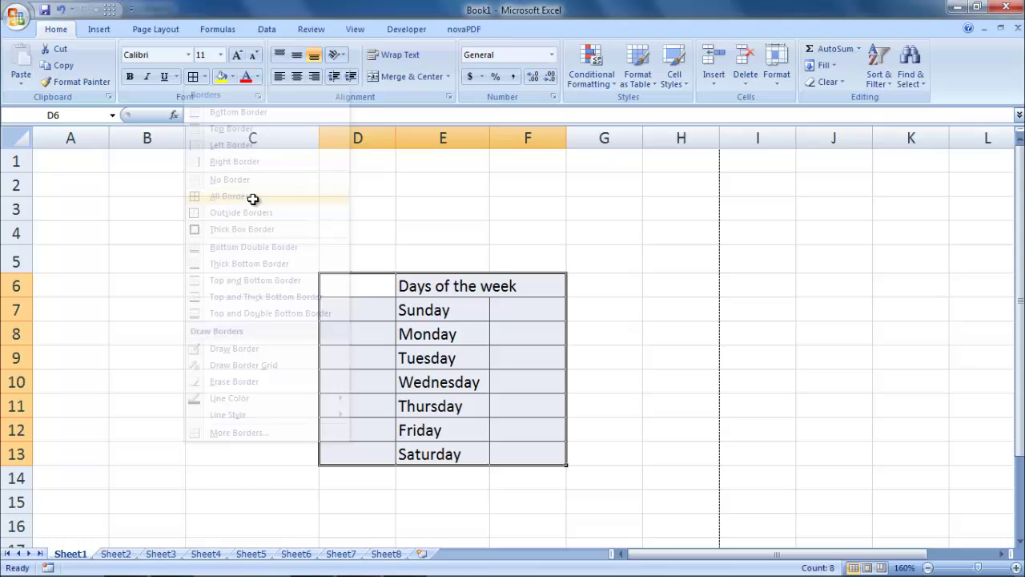
left_click(492, 330)
- Merge and centre the 'Days of the week' title across D6:F6
left_click(534, 361)
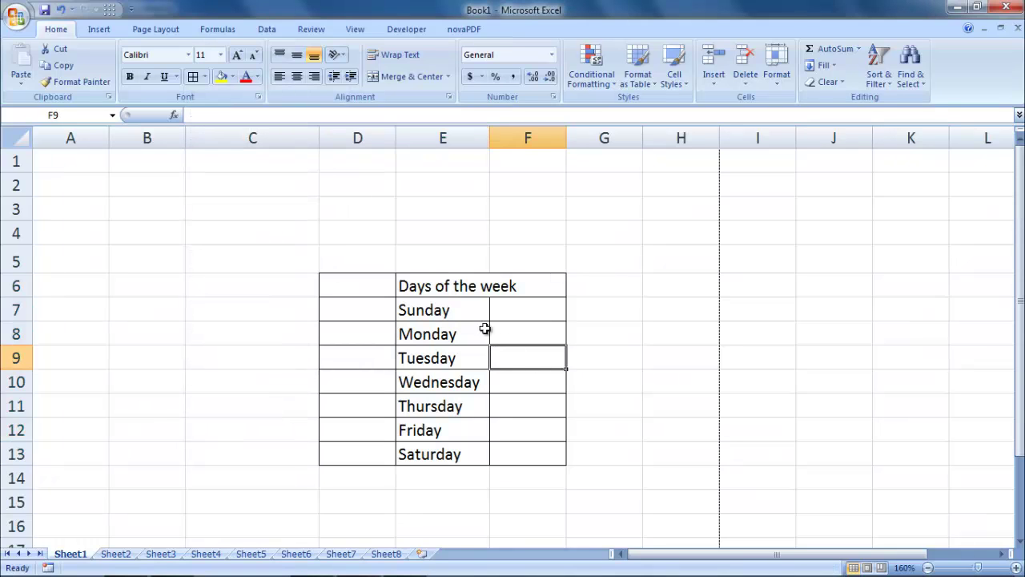
left_click(500, 290)
left_click(429, 287)
left_click(373, 287)
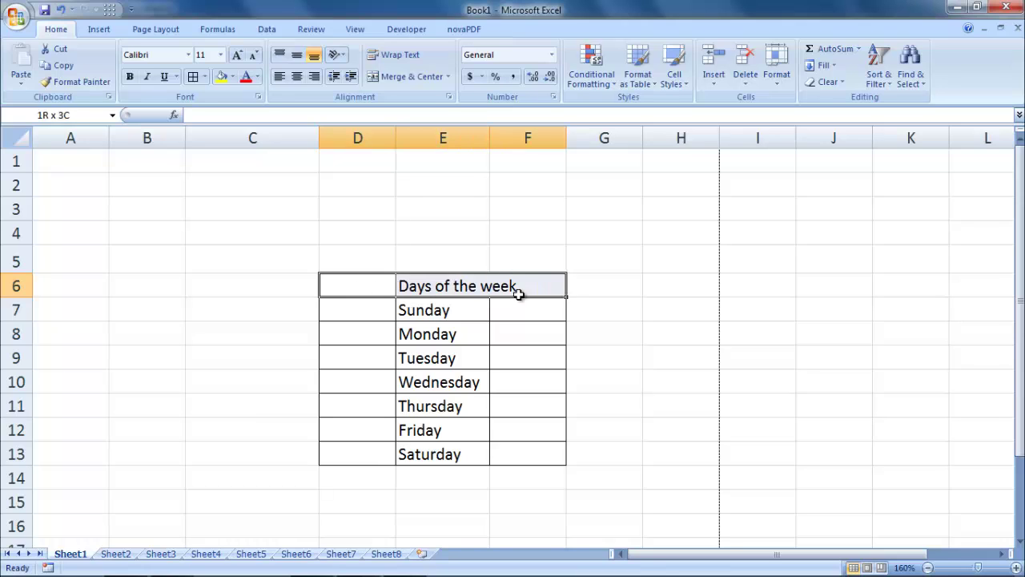
left_click_drag(363, 286, 522, 290)
left_click(518, 337)
left_click_drag(364, 287, 509, 291)
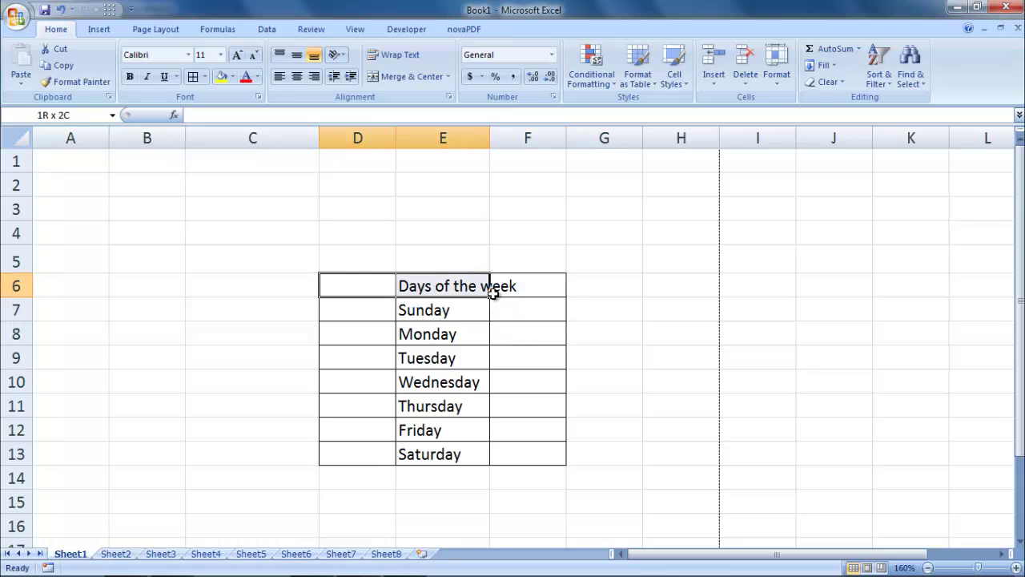
left_click(411, 78)
left_click(457, 338)
left_click(442, 281)
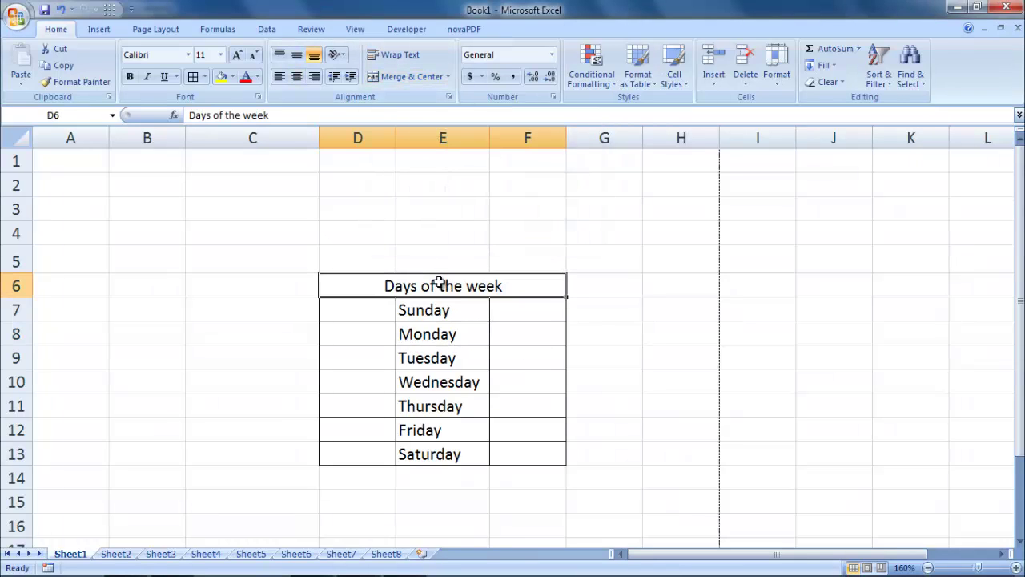
left_click(5, 9)
mouse_move(48, 182)
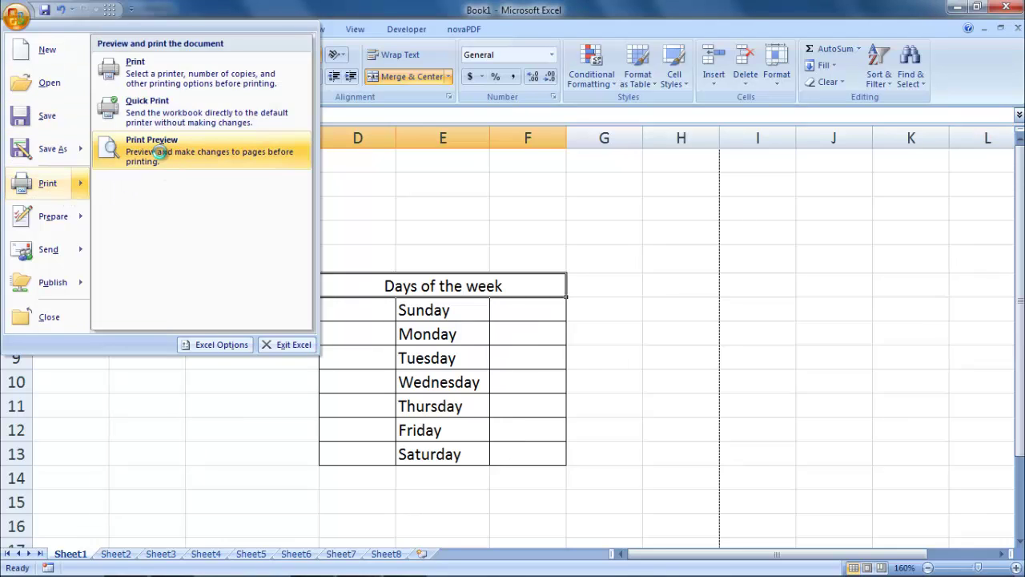
left_click(159, 152)
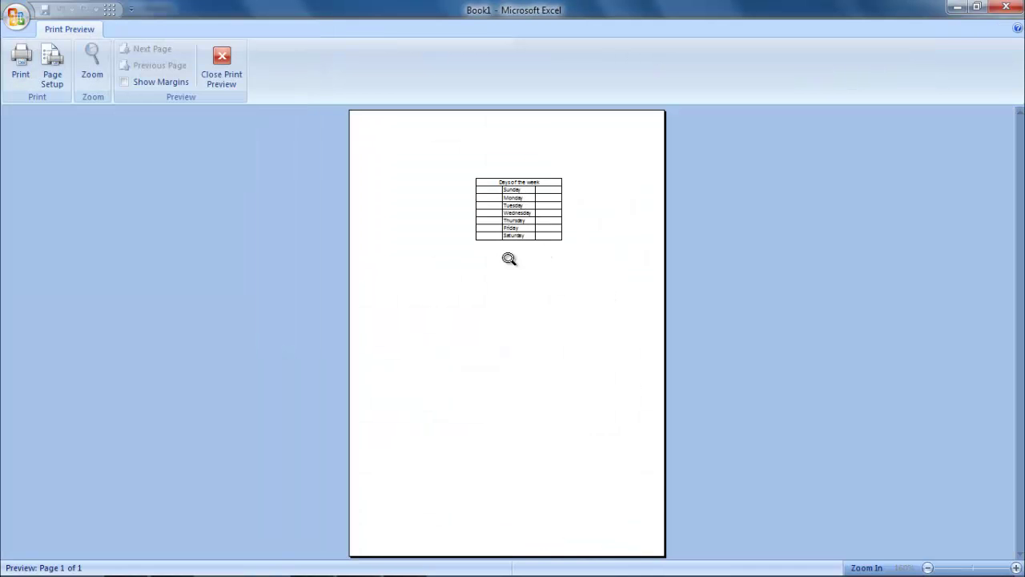
left_click(538, 265)
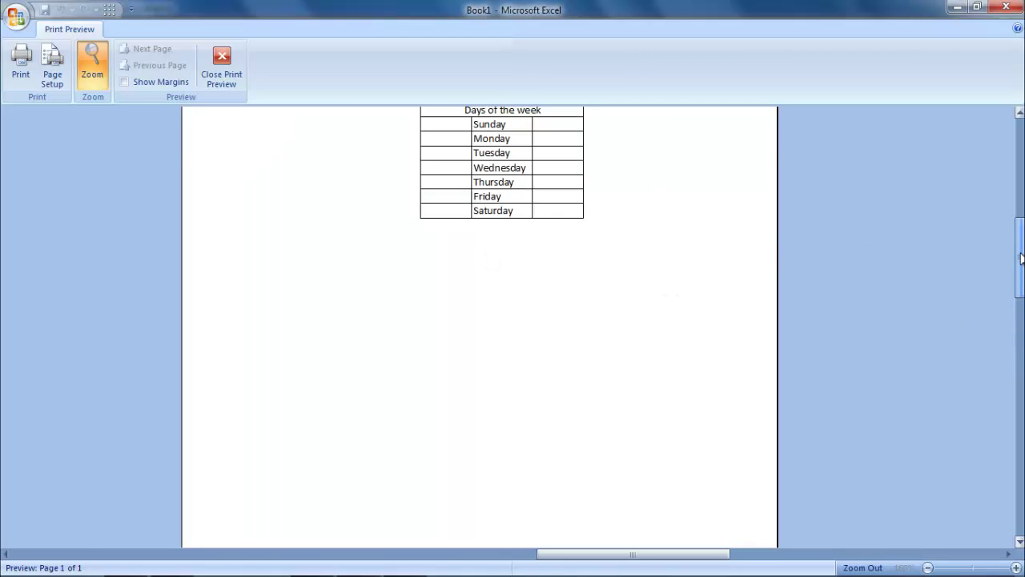
left_click_drag(1021, 290, 1020, 258)
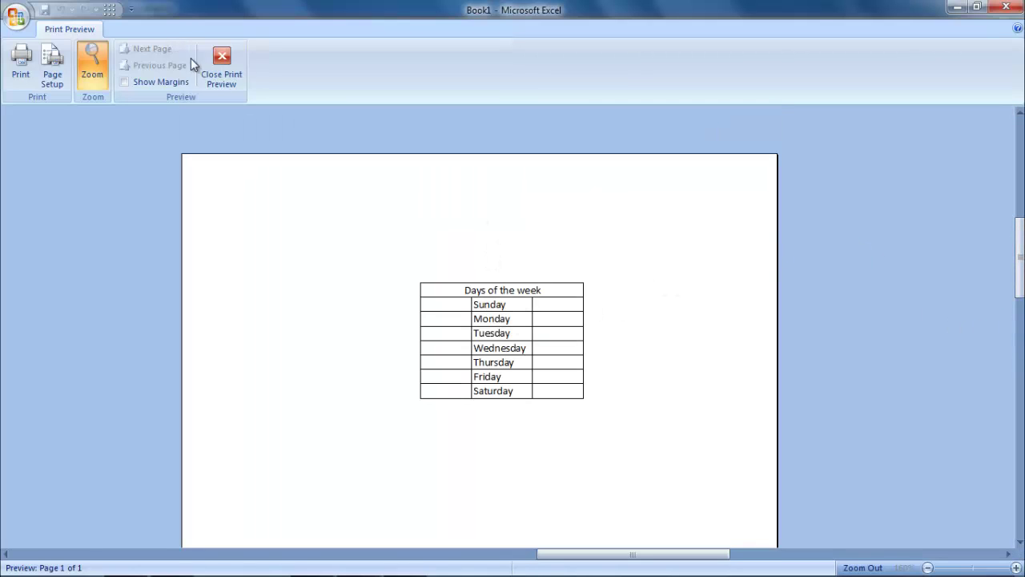
left_click(227, 68)
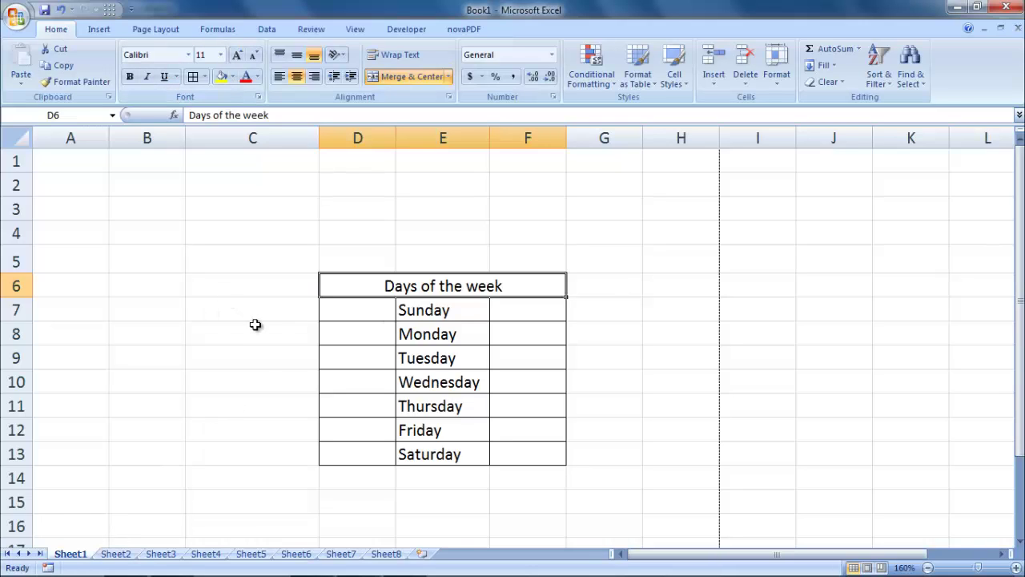
- Rename the Sheet1 tab to 'Days of week'
double_click(76, 555)
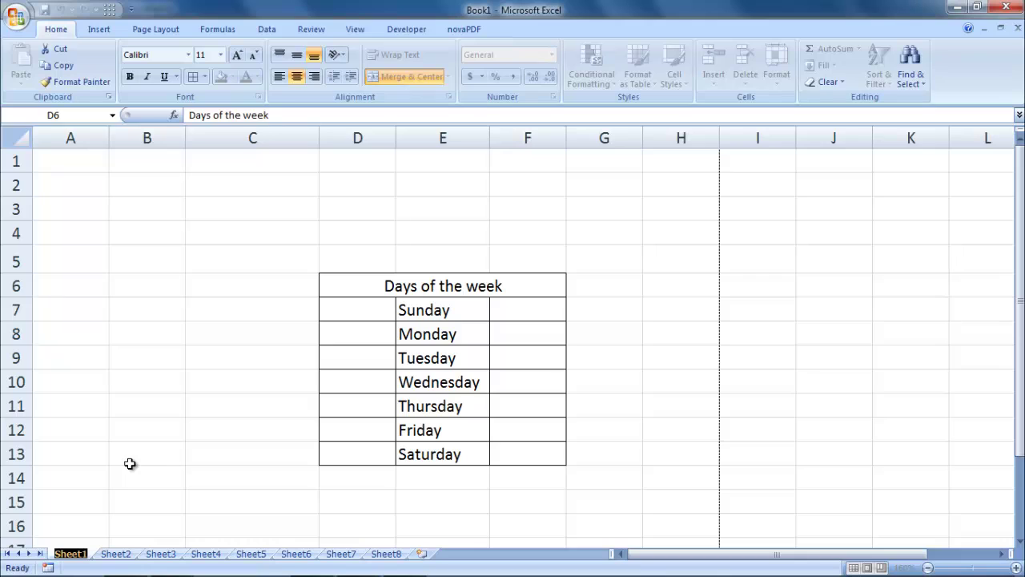
type("Da")
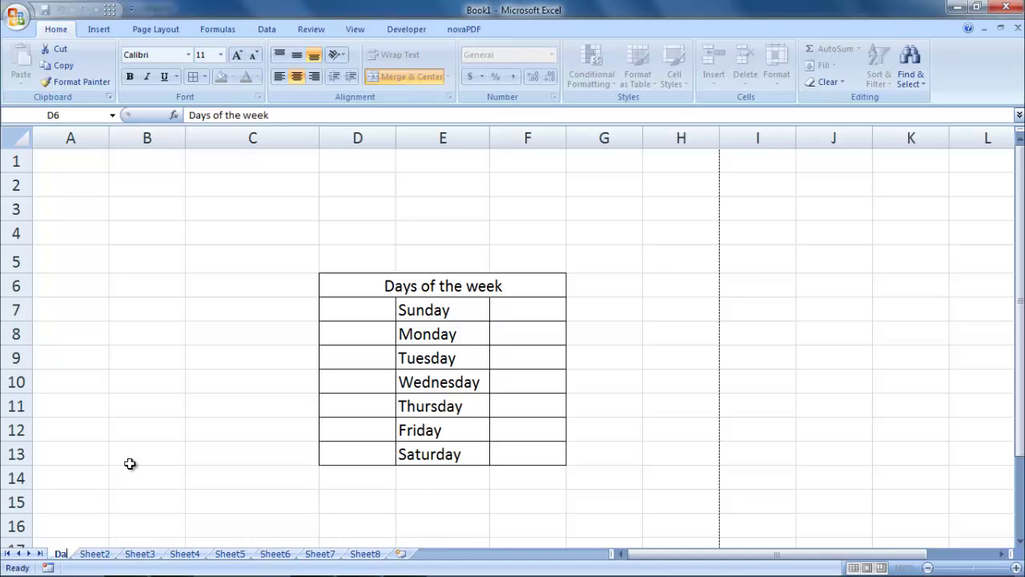
type("ys of ")
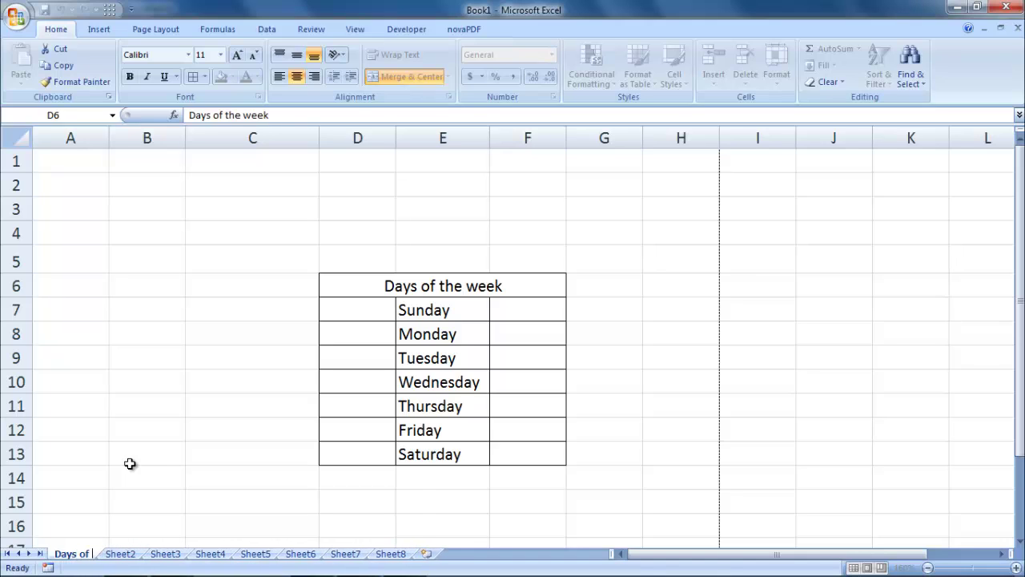
type("week")
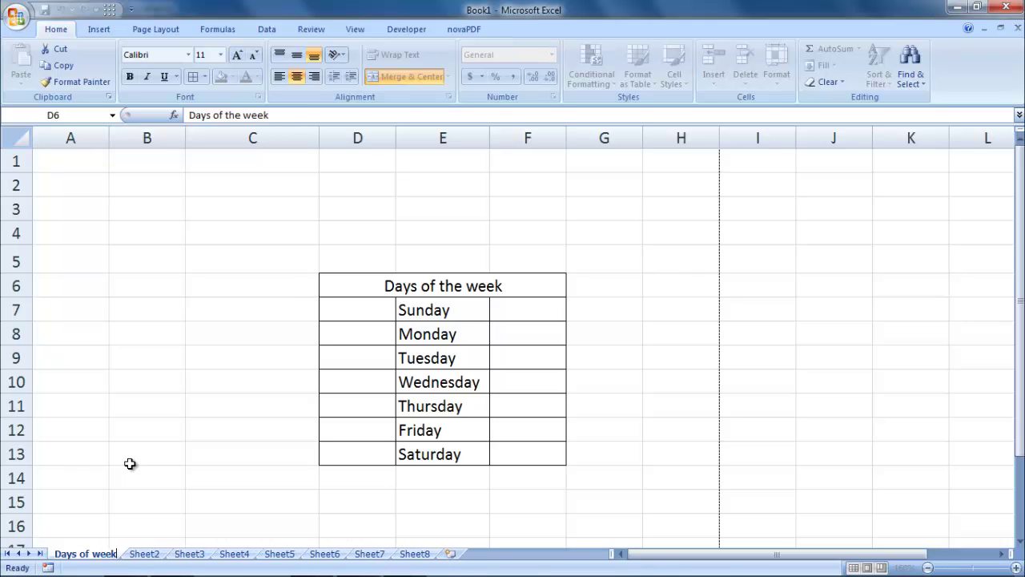
key("Return")
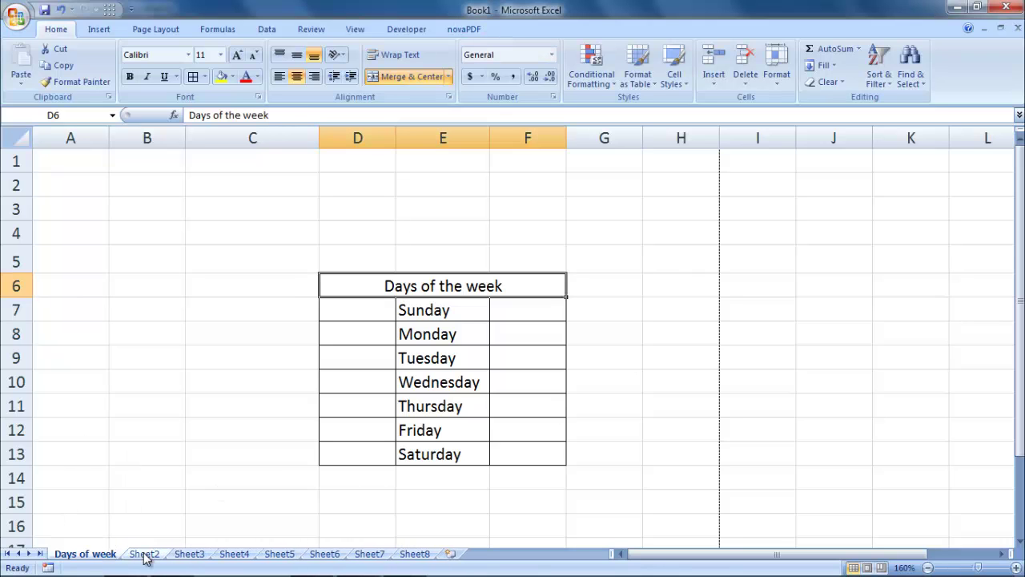
- Rename Sheet2 to 'MONTHS' and return to the Days of week sheet
right_click(145, 554)
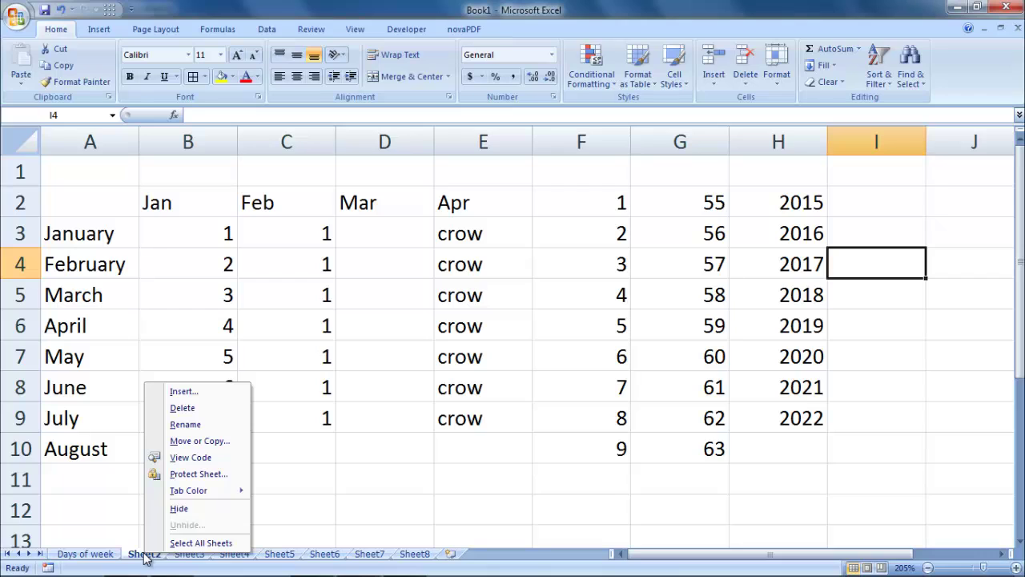
left_click(198, 422)
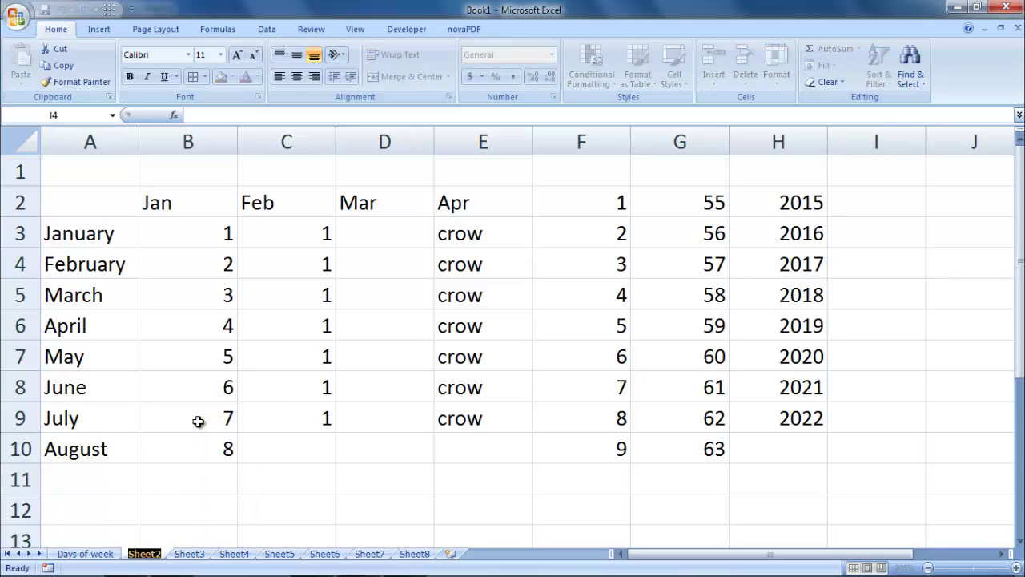
type("M")
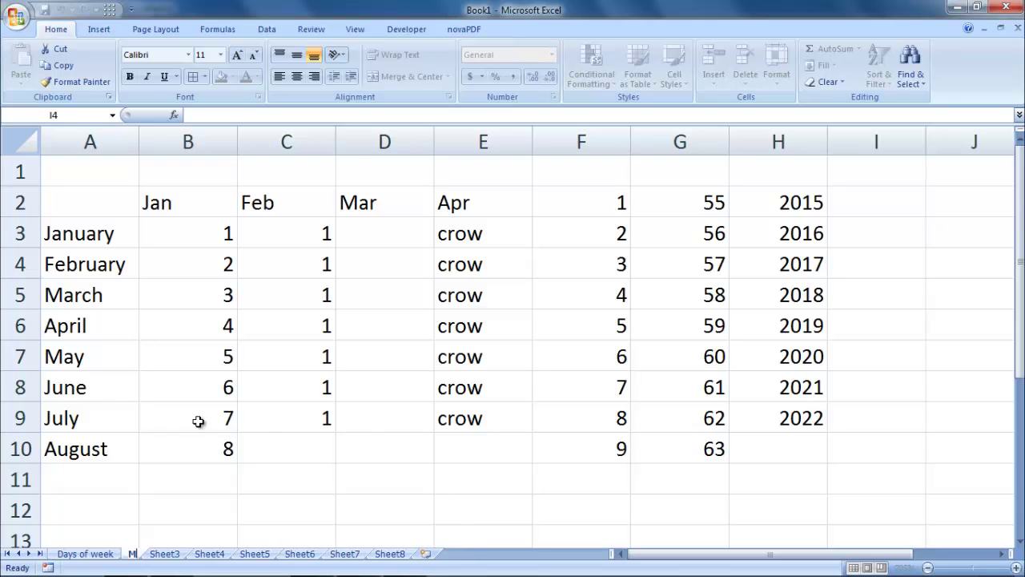
type("ONTHS")
key("Return")
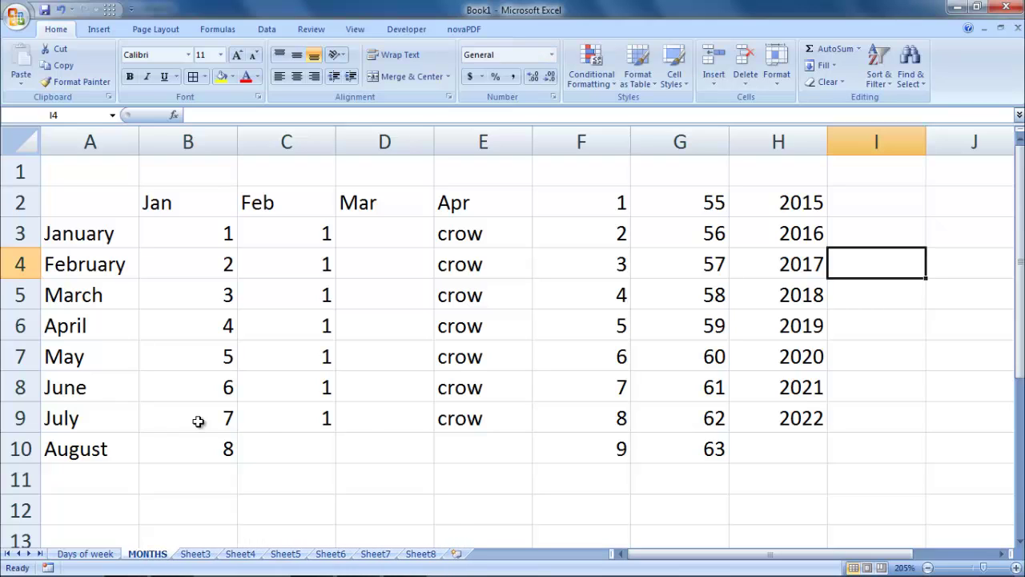
left_click(103, 552)
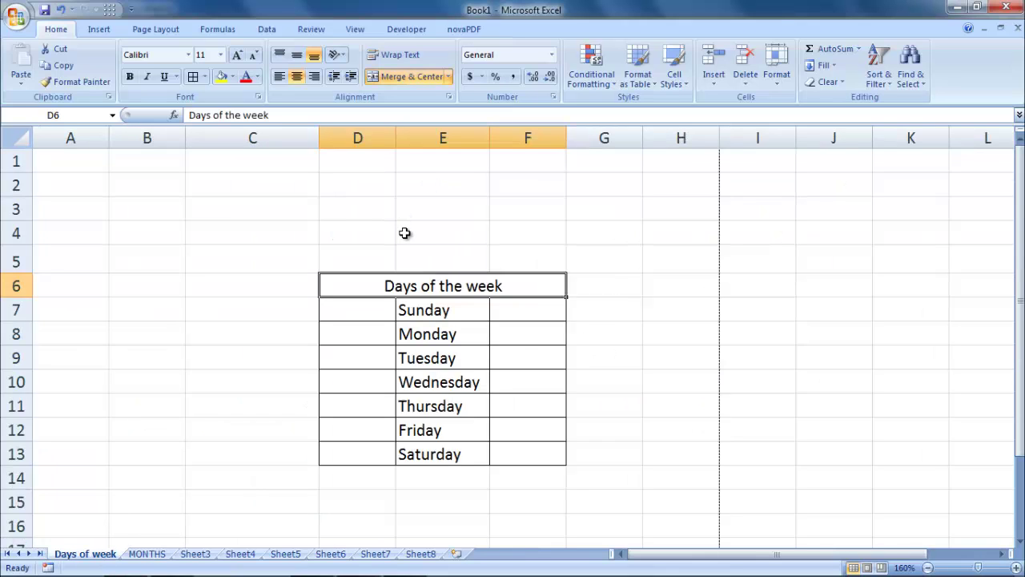
- Select B3:G15 and apply Clear All to wipe the weekday table and its formatting
left_click(165, 209)
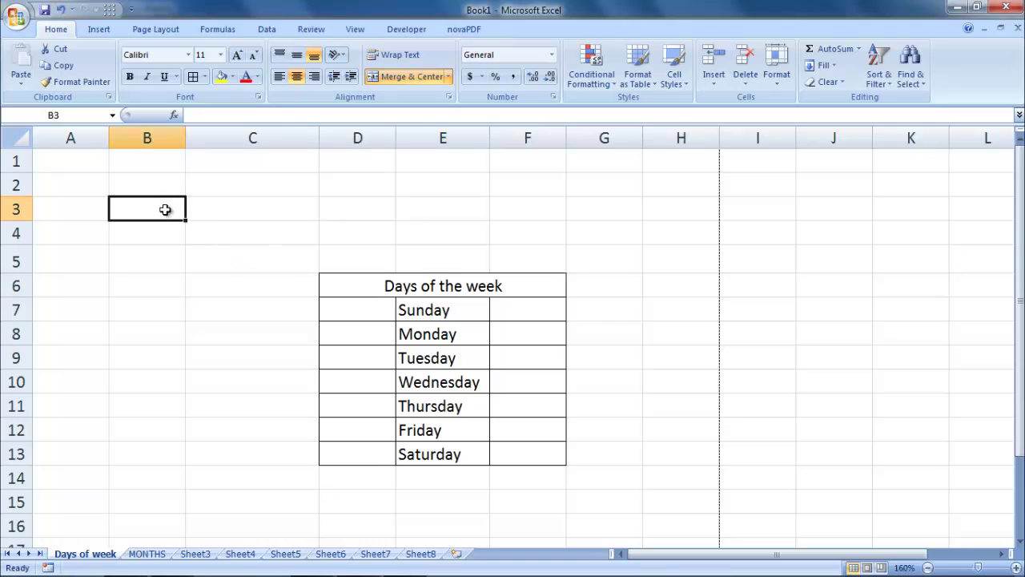
left_click_drag(165, 209, 582, 386)
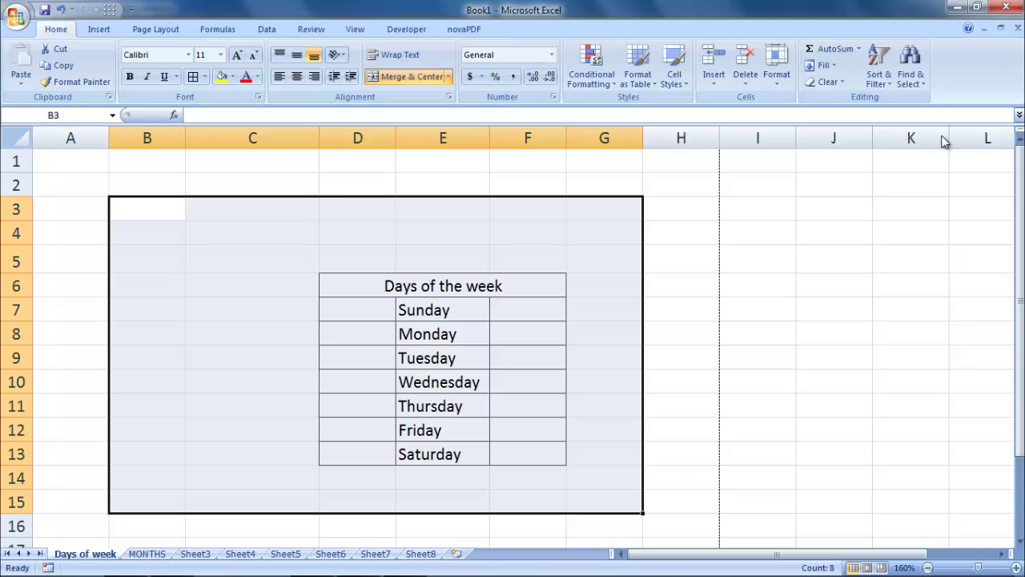
left_click(841, 83)
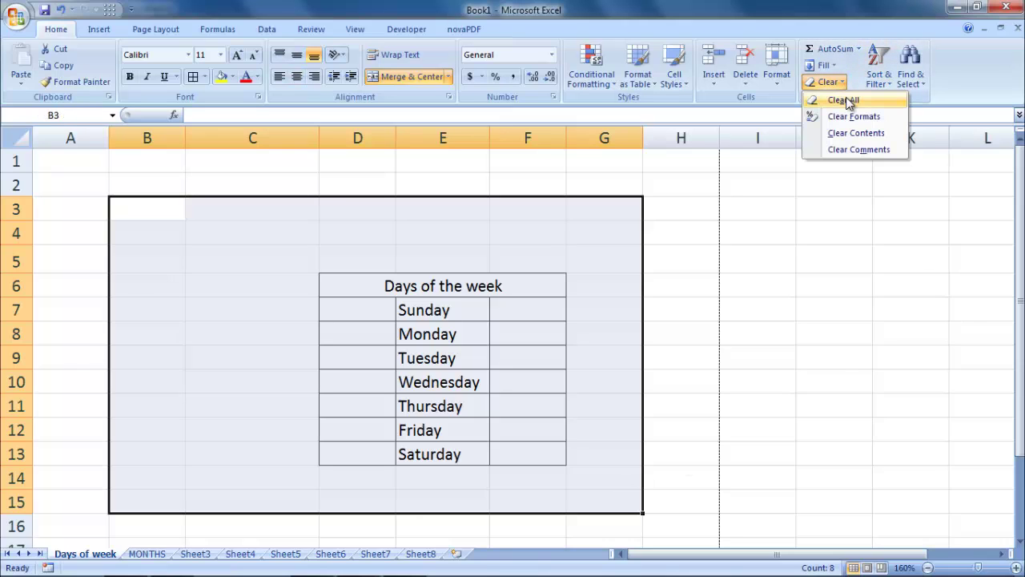
left_click(845, 100)
left_click(444, 310)
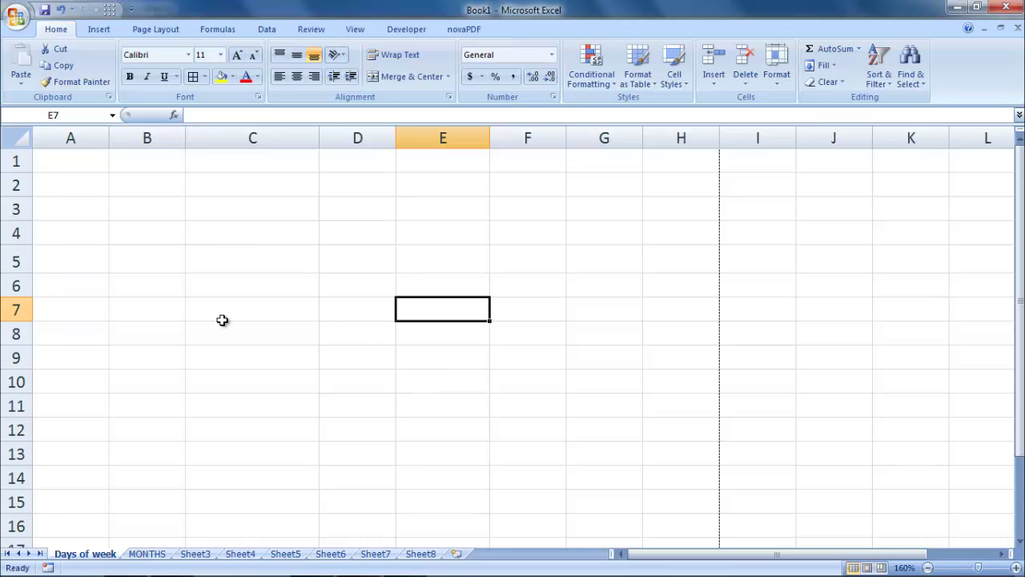
- On Sheet3, enter the formula =5+2 in cell D5 so it shows 7
left_click(199, 553)
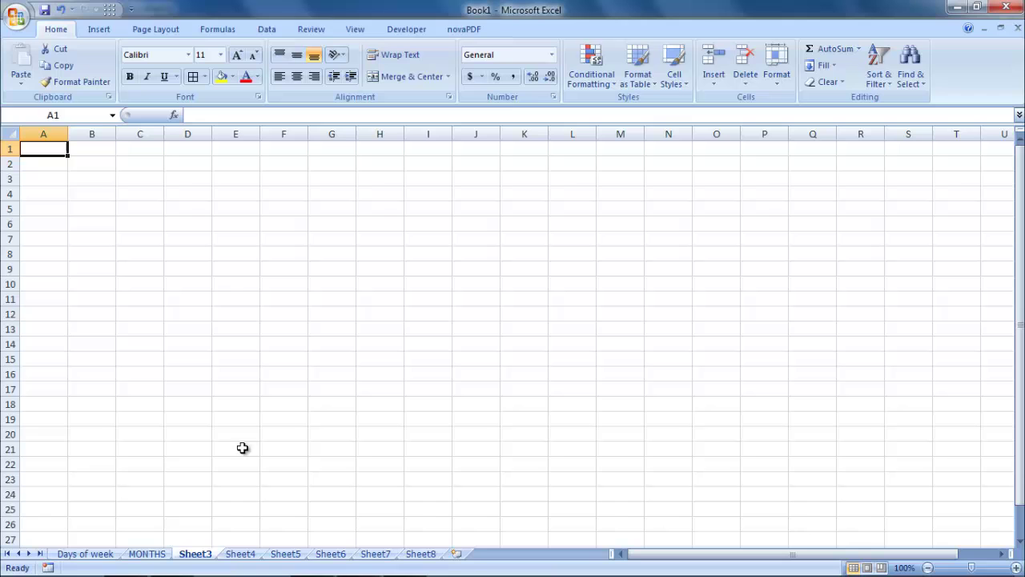
left_click(223, 276)
scroll(300, 288, "up", 3, "ctrl")
scroll(303, 289, "up", 1, "ctrl")
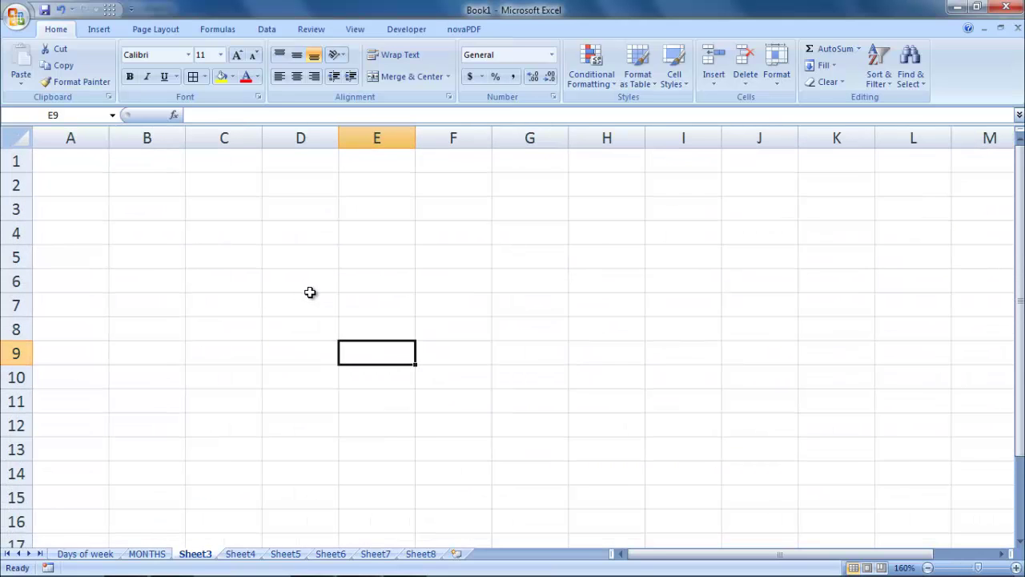
left_click(308, 262)
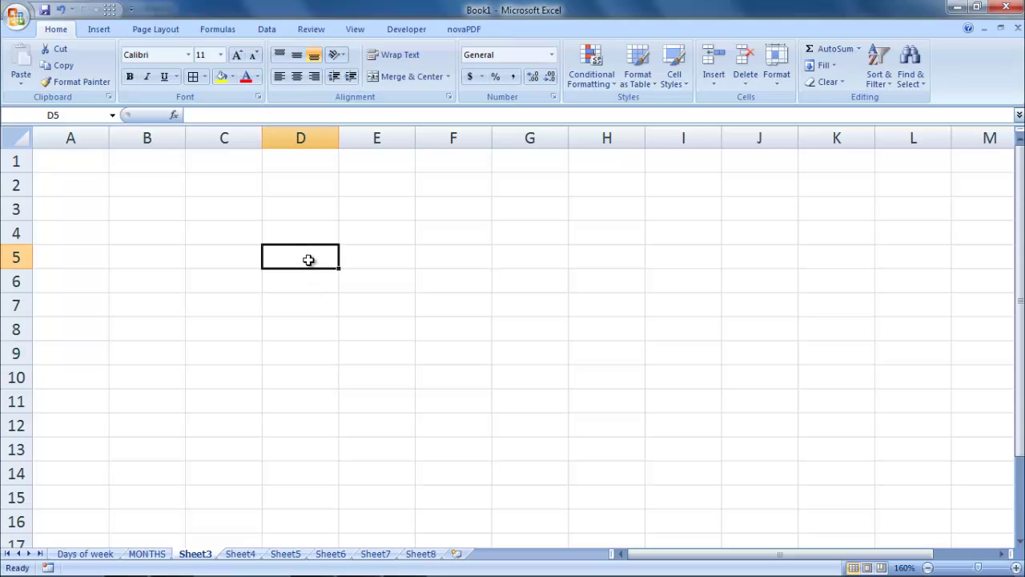
type("=")
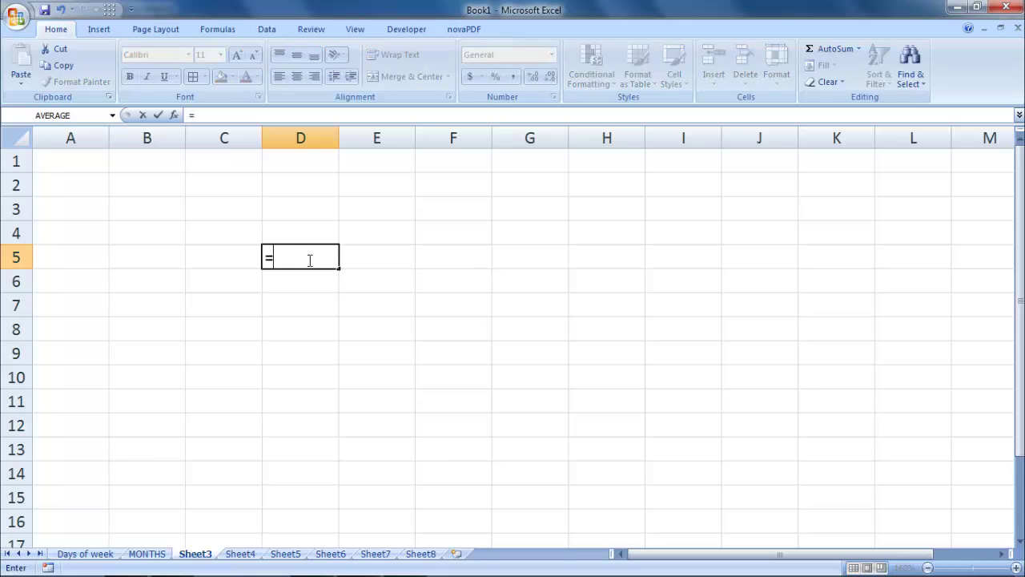
type("5")
type("+2")
key("Return")
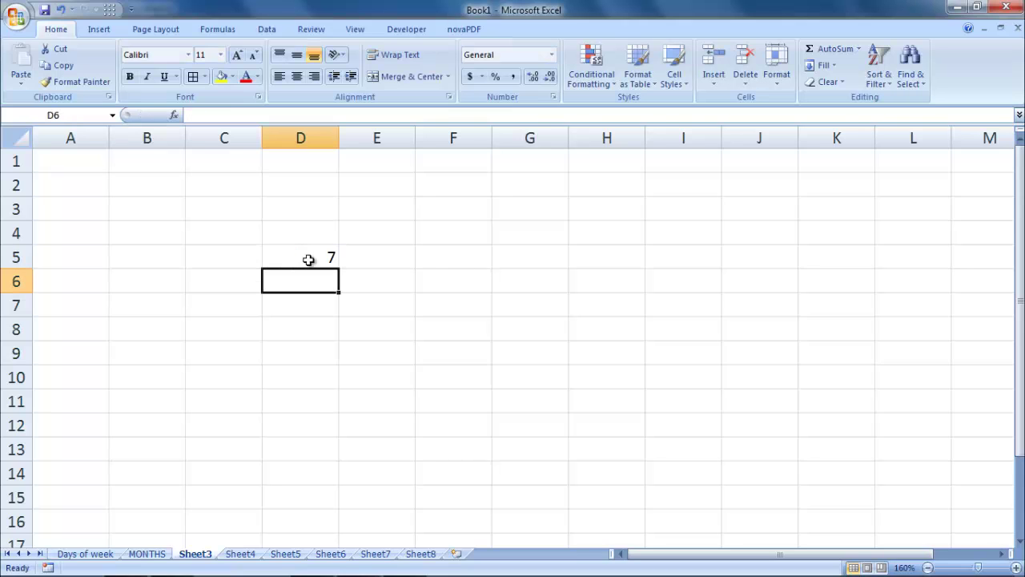
- Enter Products, Rice and Wheat down G4:G6
left_click(504, 227)
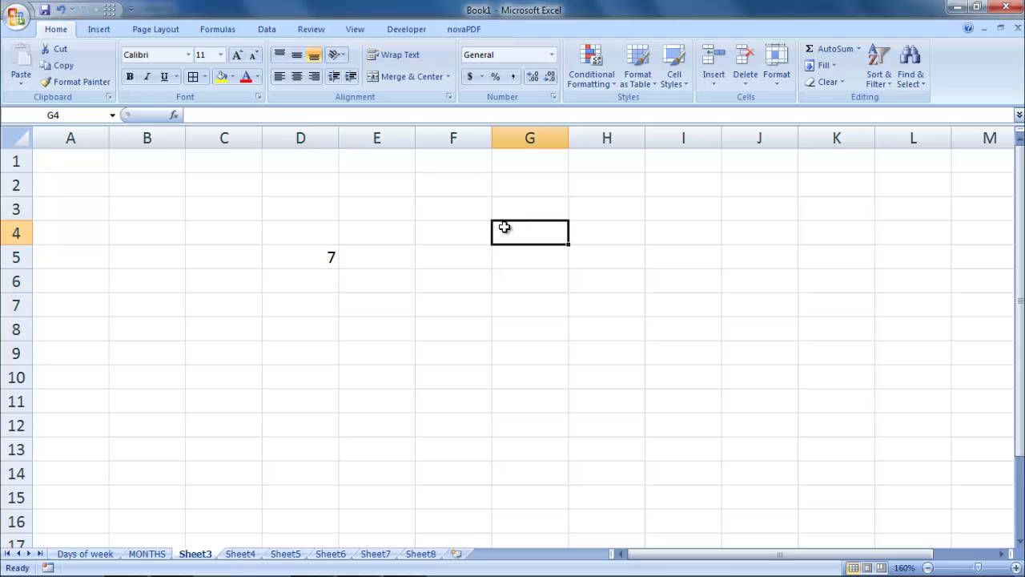
type("Pr")
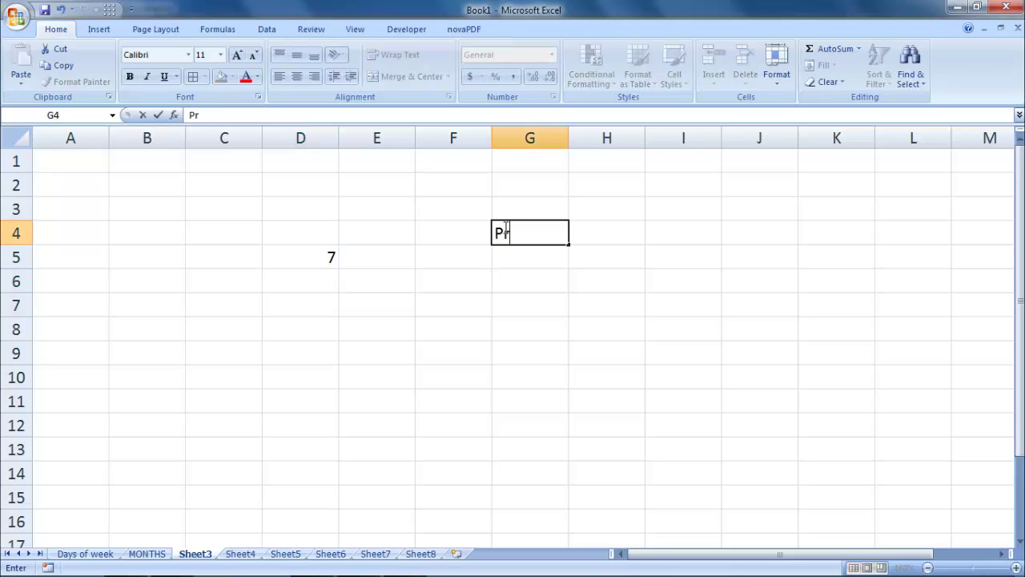
type("oducts")
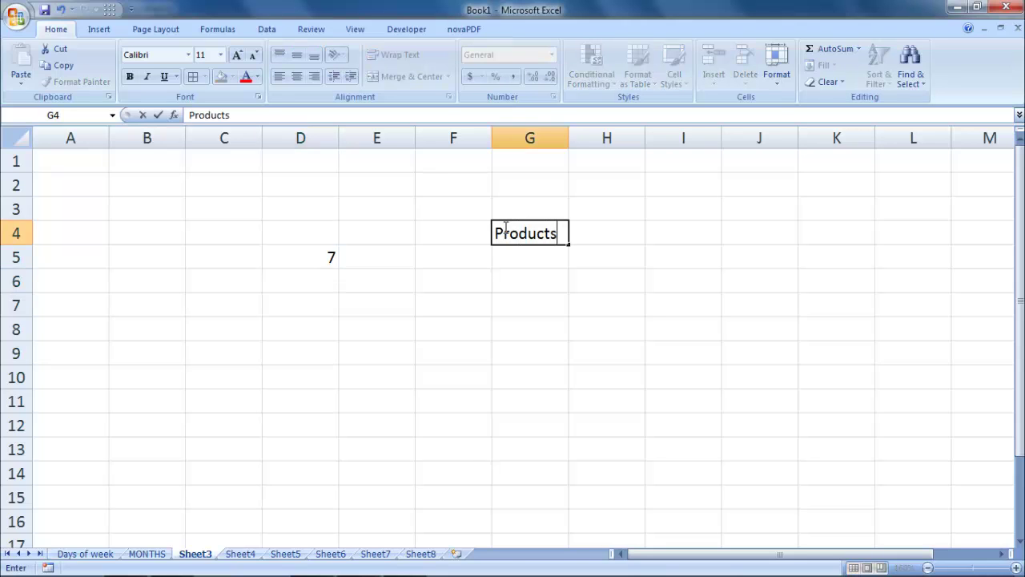
key("Return")
type("R")
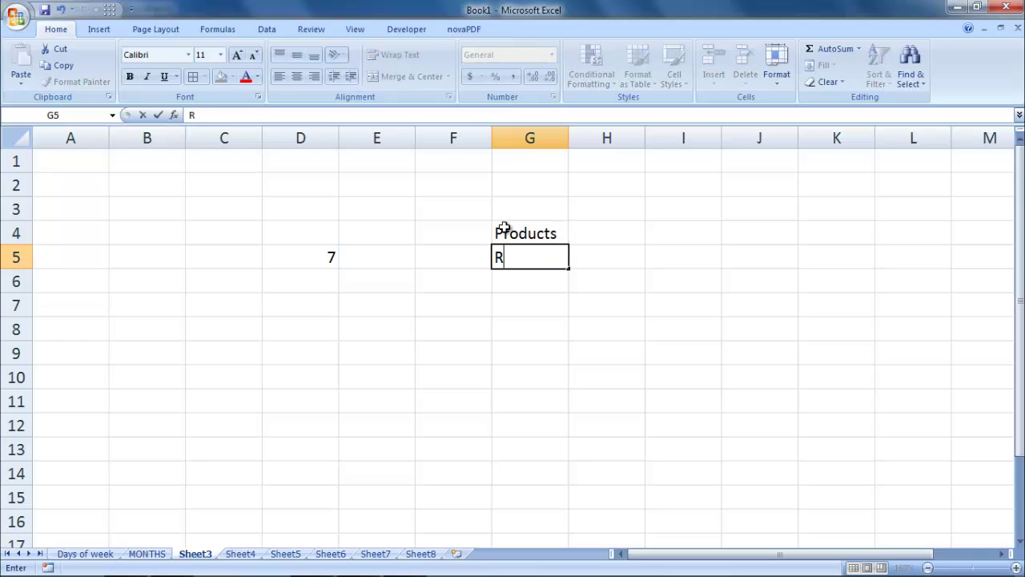
type("ice")
key("Return")
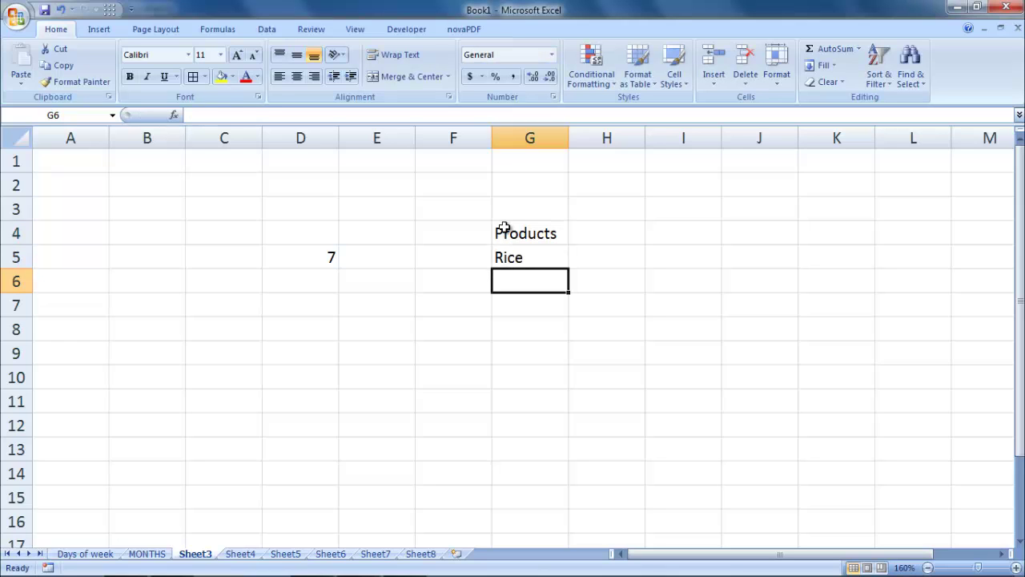
type("Whea")
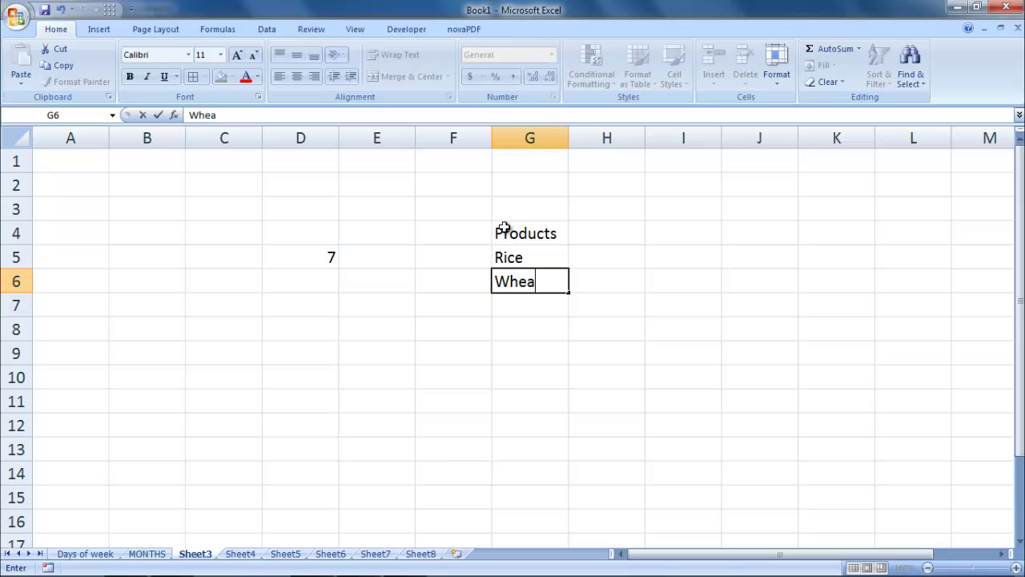
type("t")
- Enter Price, 100 and 150 in H4:H6 and label G7 as Total
left_click(616, 240)
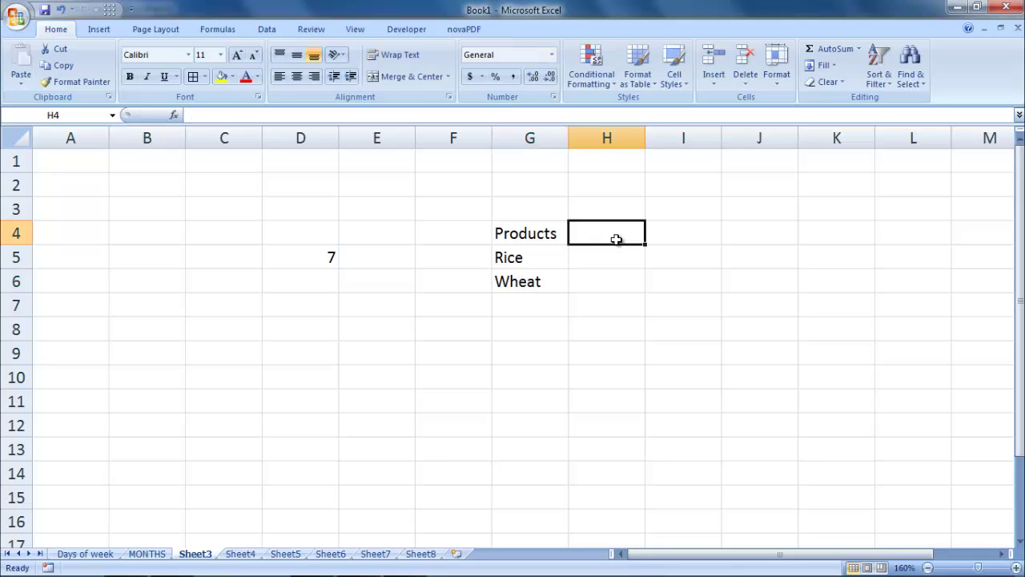
type("Price")
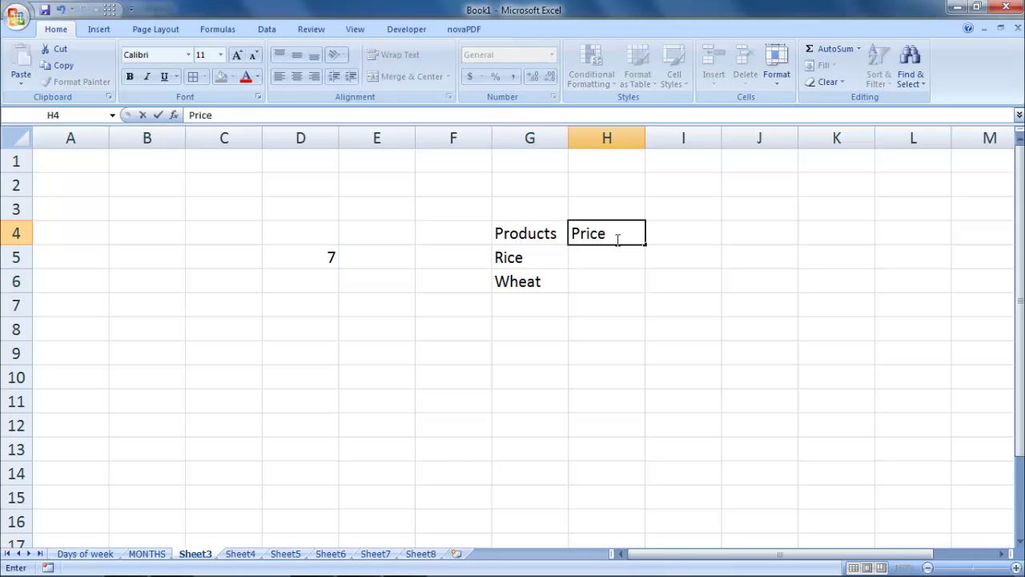
key("Return")
type("100")
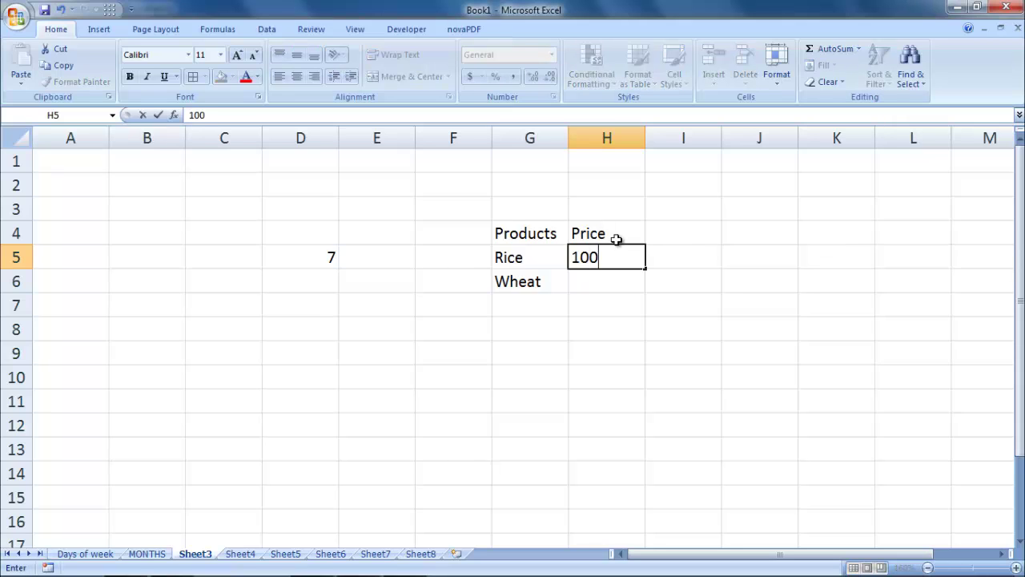
key("Return")
type("150")
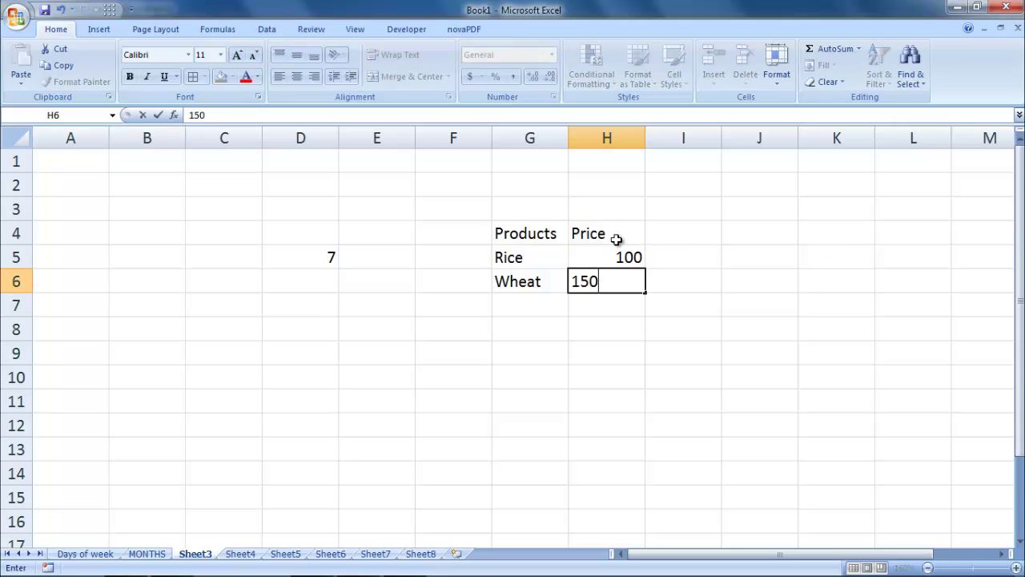
key("Return")
left_click(555, 305)
type("T")
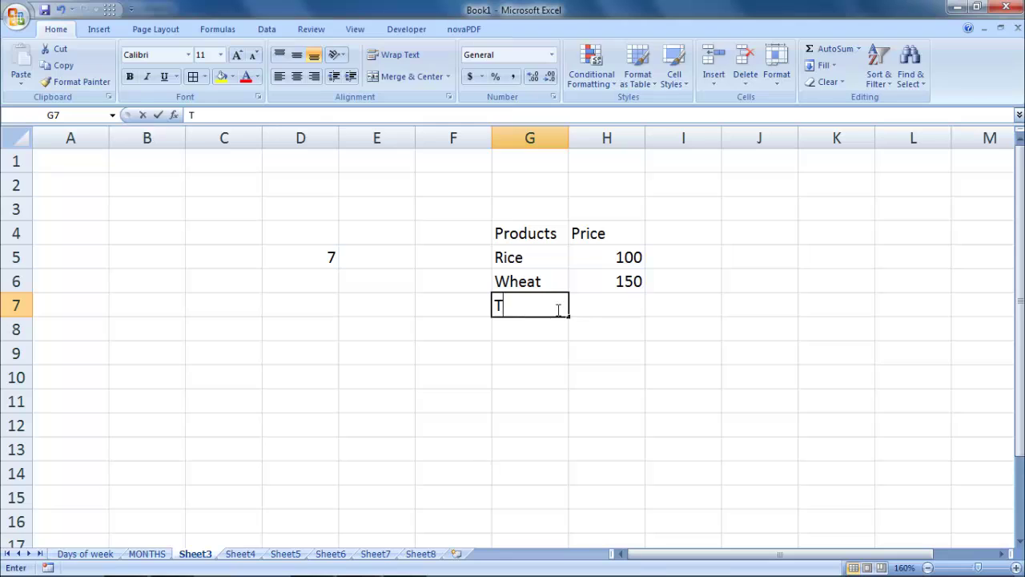
type("otal")
key("Tab")
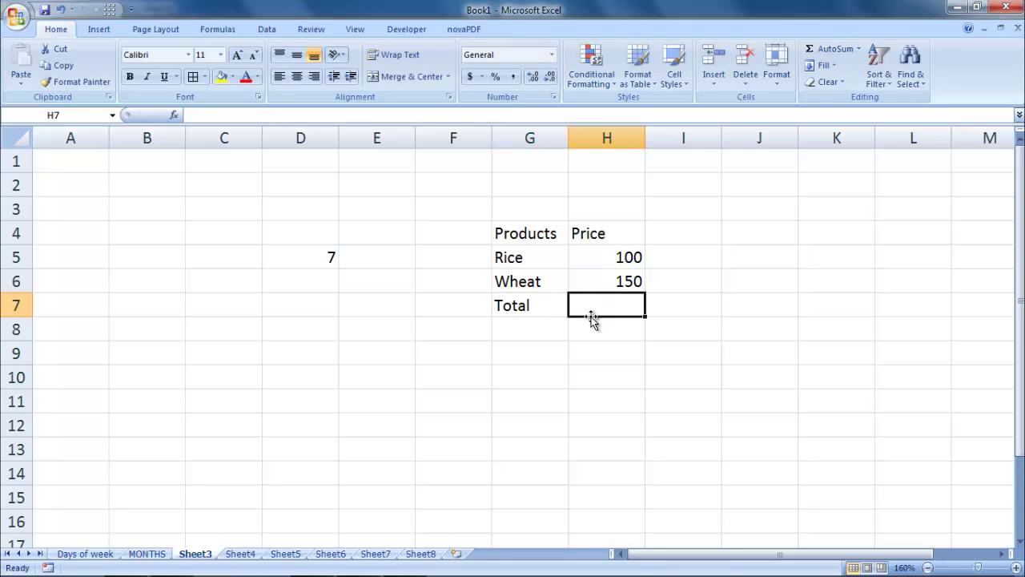
- Put the hardcoded total =100+150 in H7, showing 250
type("=")
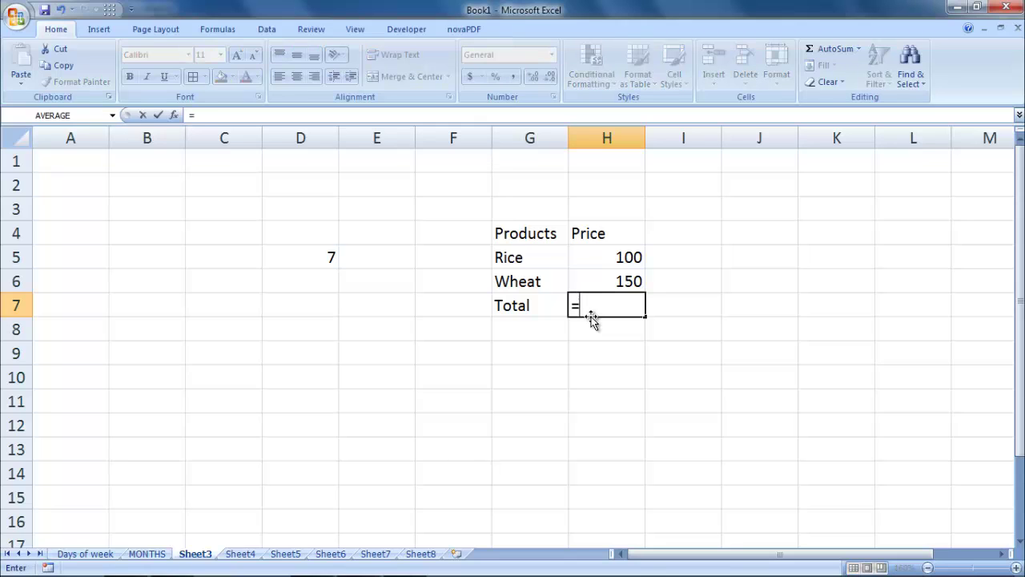
type("100+")
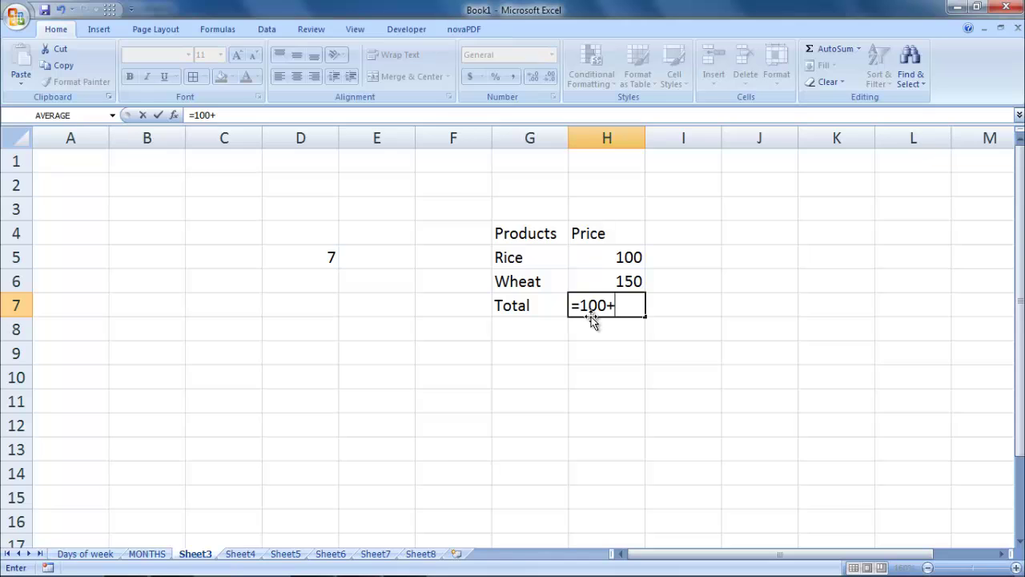
type("150")
key("Return")
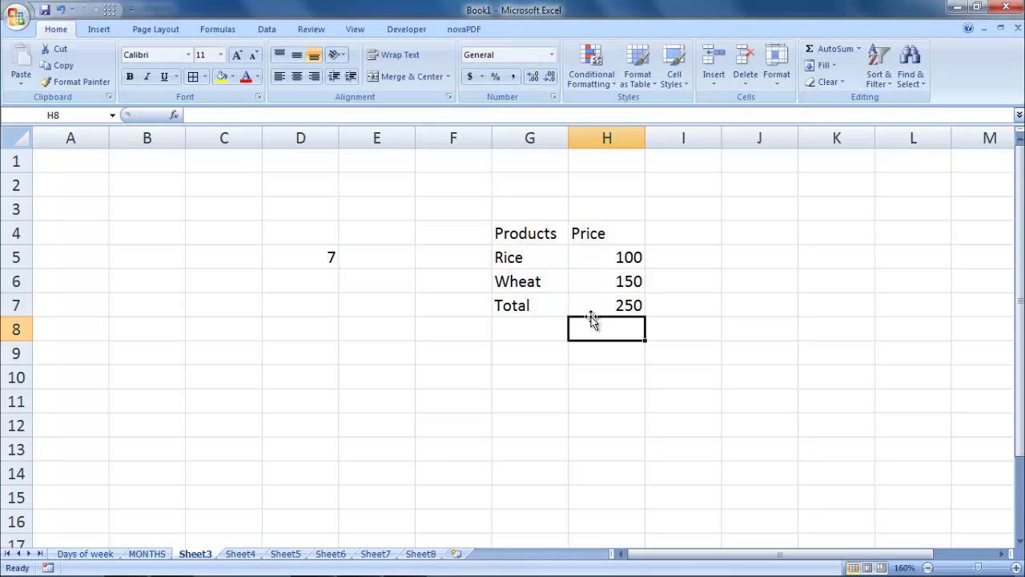
left_click(629, 281)
left_click(629, 306)
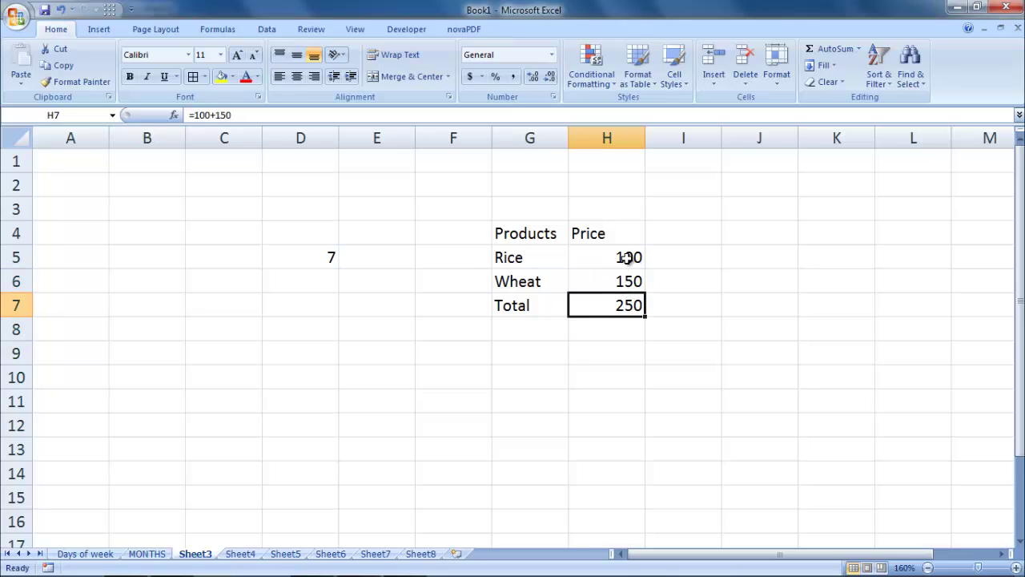
- Change Rice's price in H5 to 300 and confirm the fixed total stays 250
left_click(629, 257)
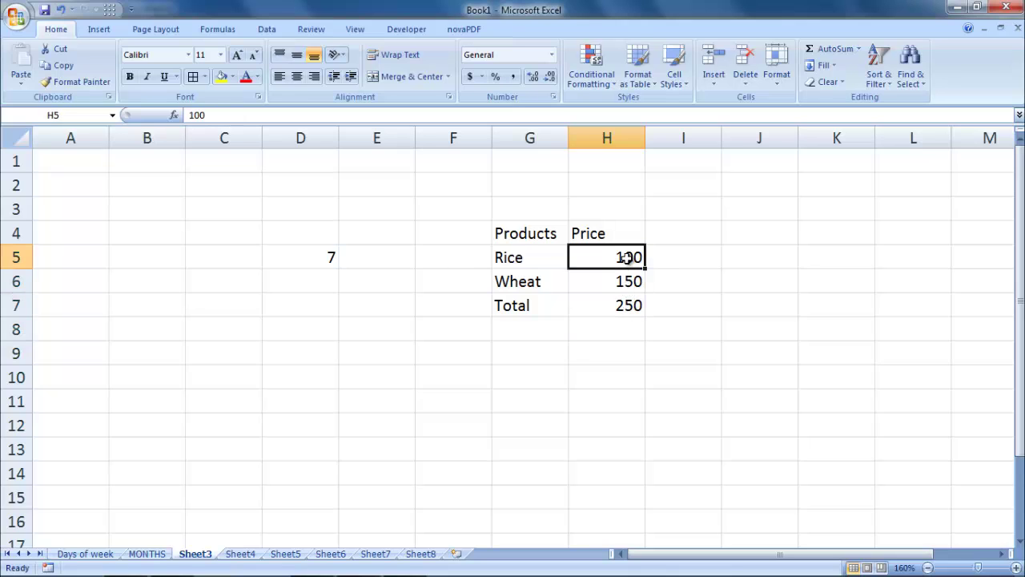
type("300")
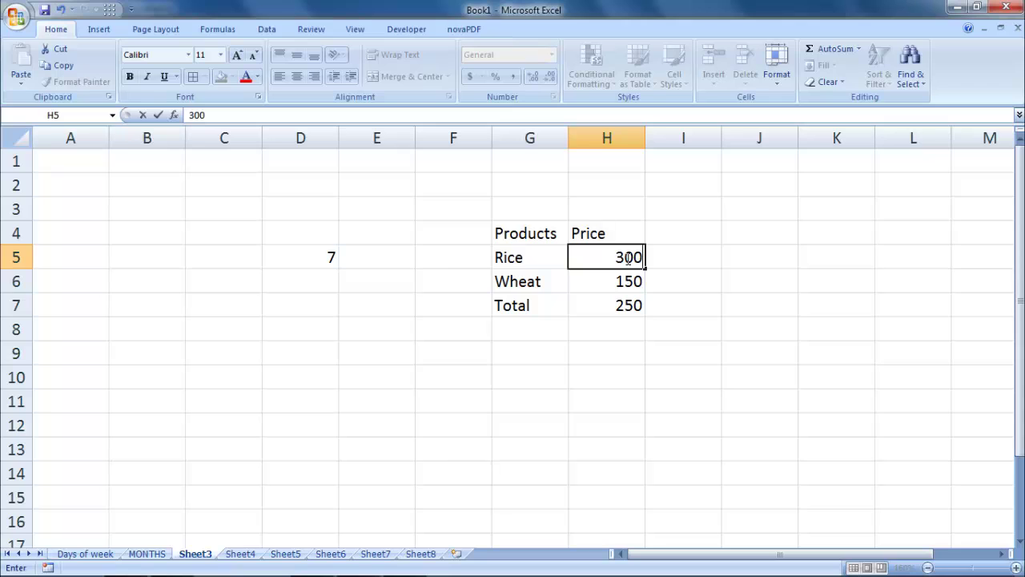
key("Return")
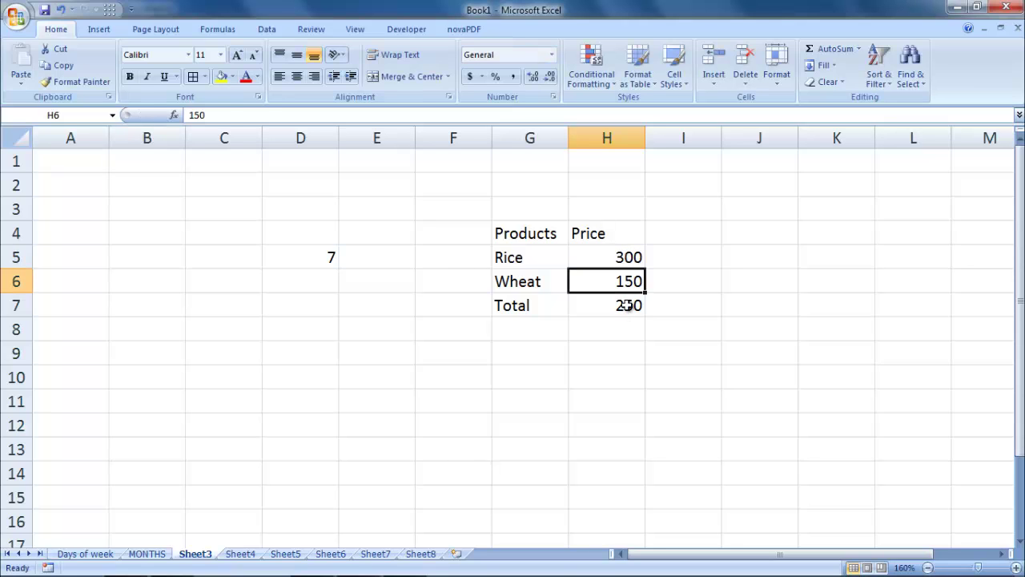
left_click(629, 305)
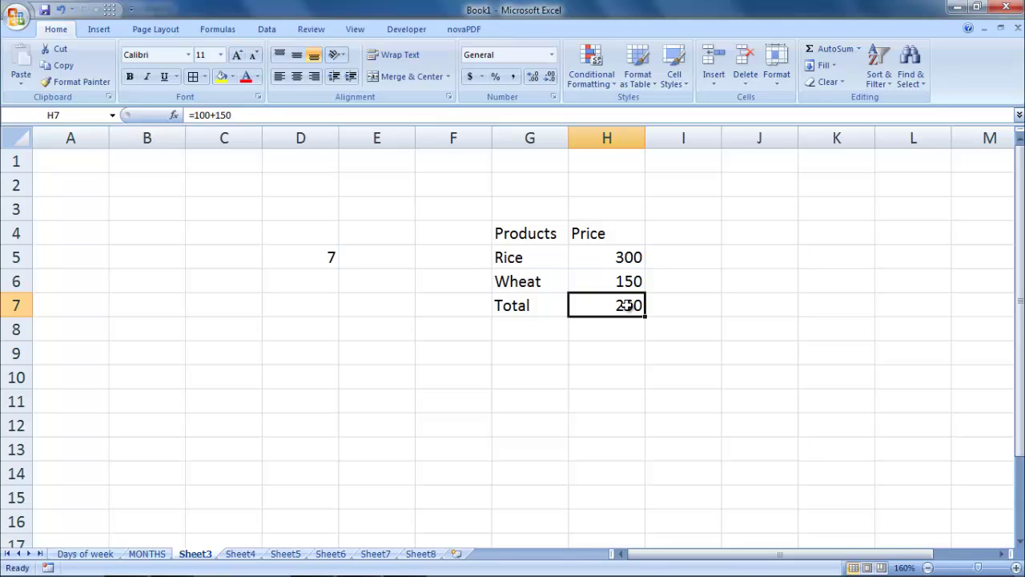
left_click(613, 349)
left_click(613, 306)
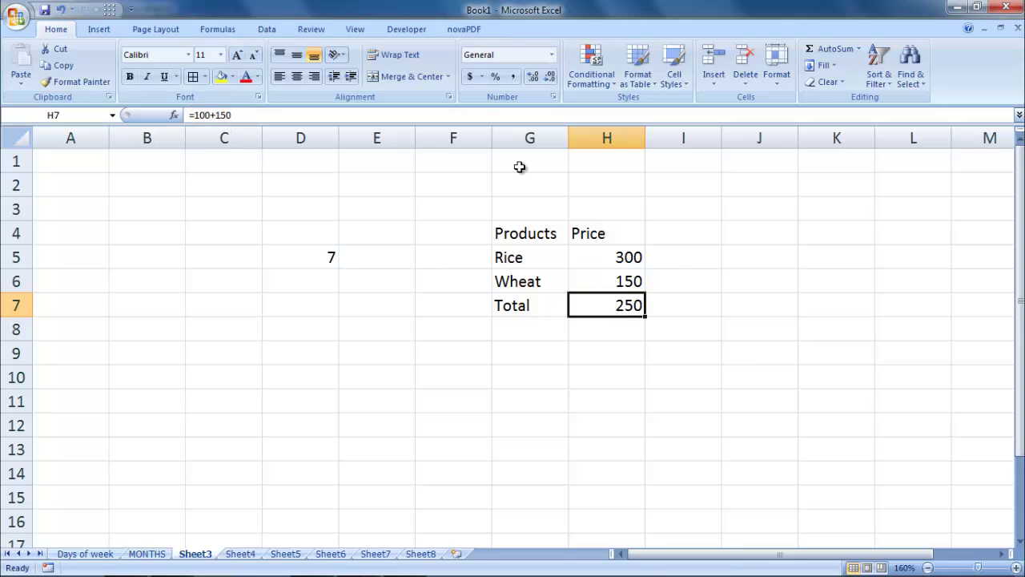
left_click(624, 261)
left_click(633, 307)
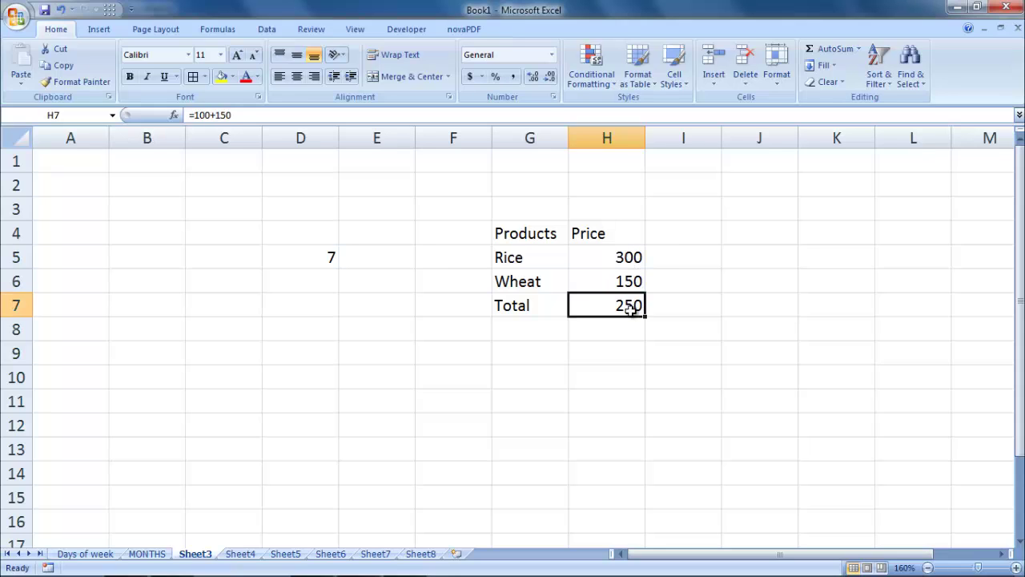
- Replace the fixed total in H7 with the formula =H5+H6
key("Delete")
key("Return")
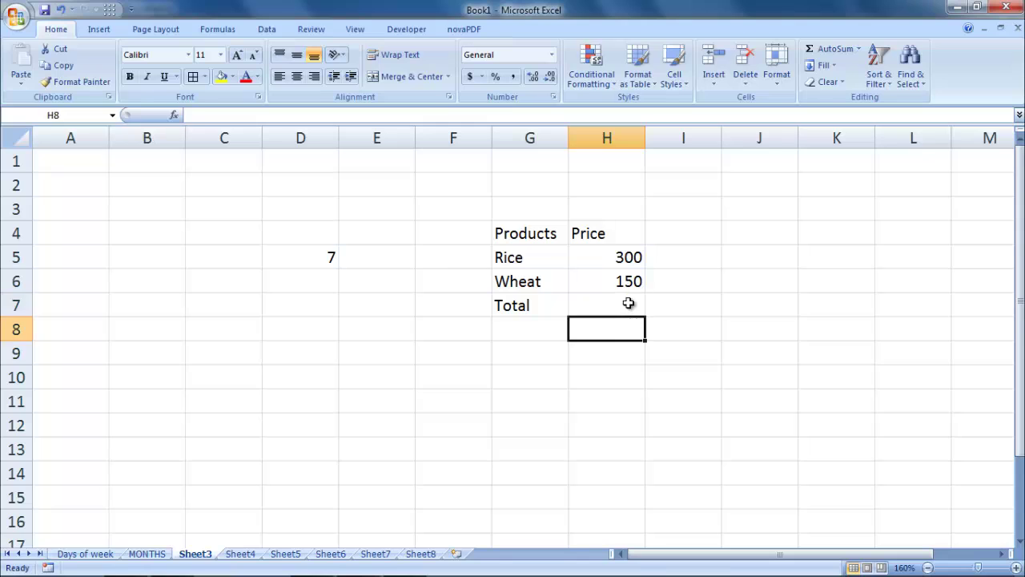
left_click(629, 303)
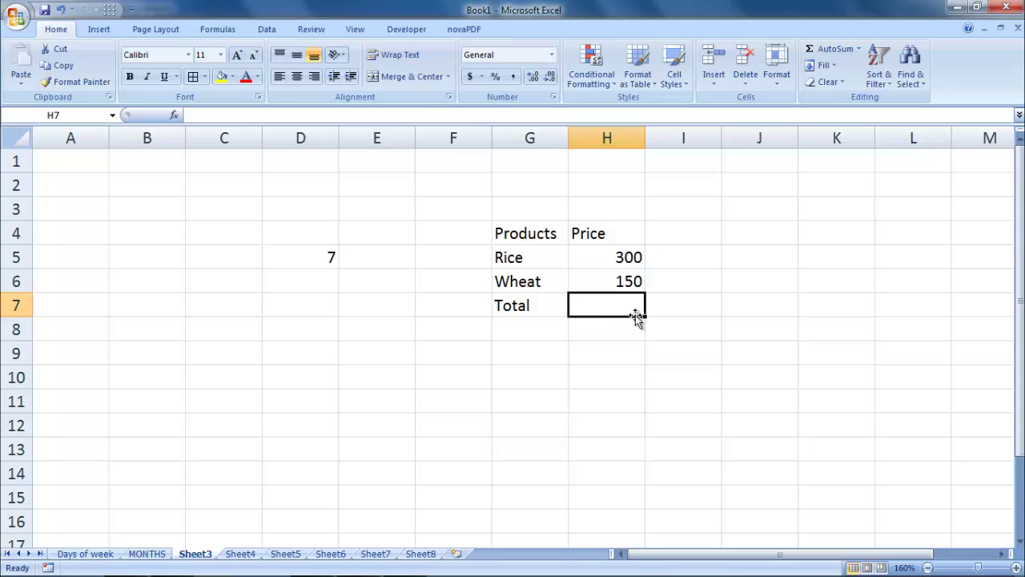
type("=")
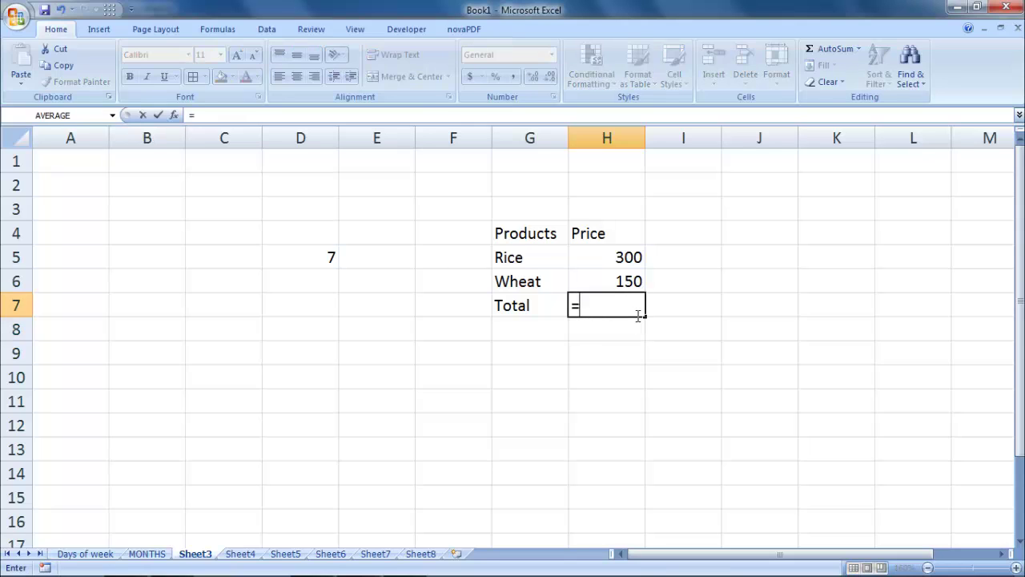
left_click(620, 257)
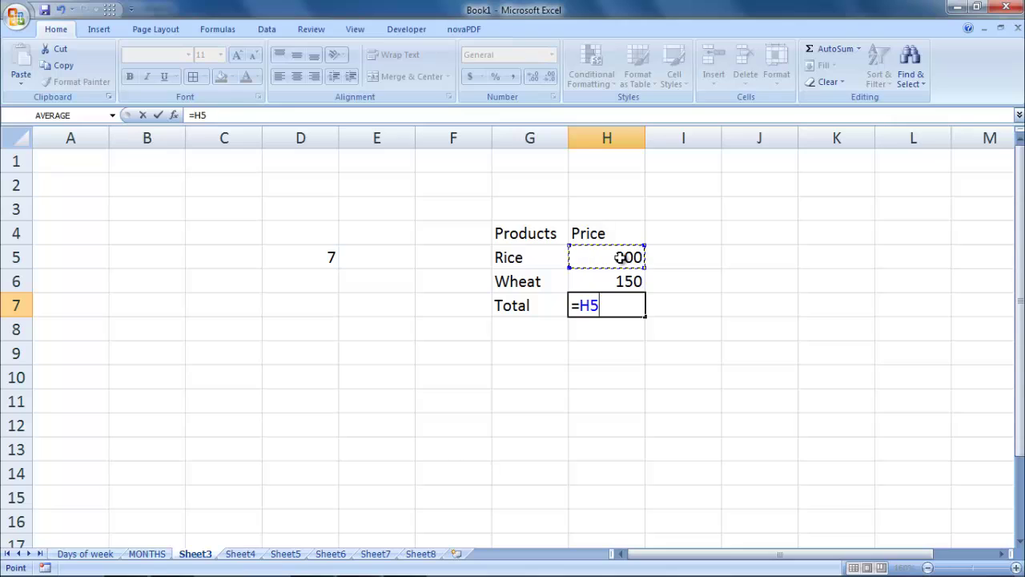
type("+")
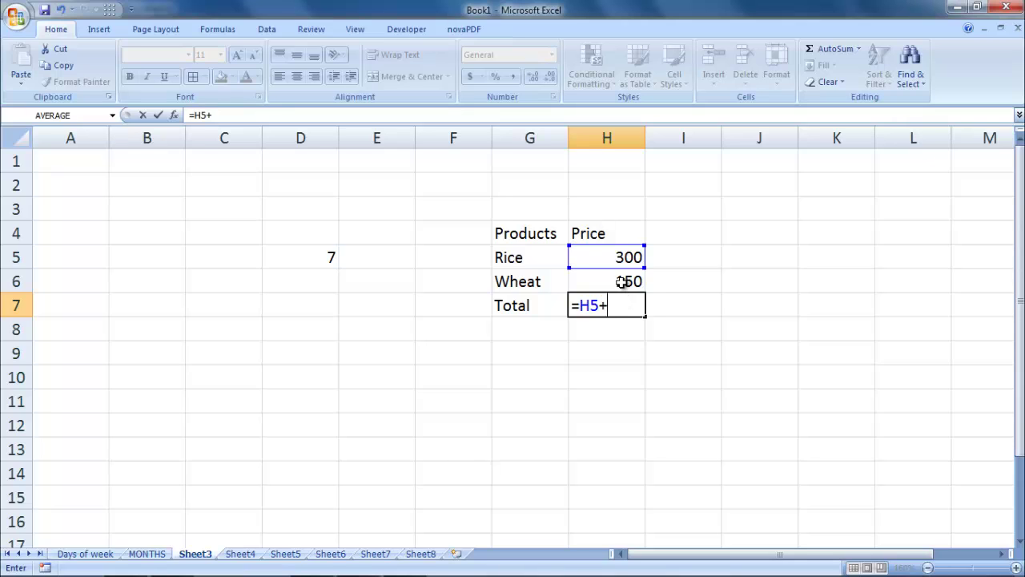
left_click(622, 282)
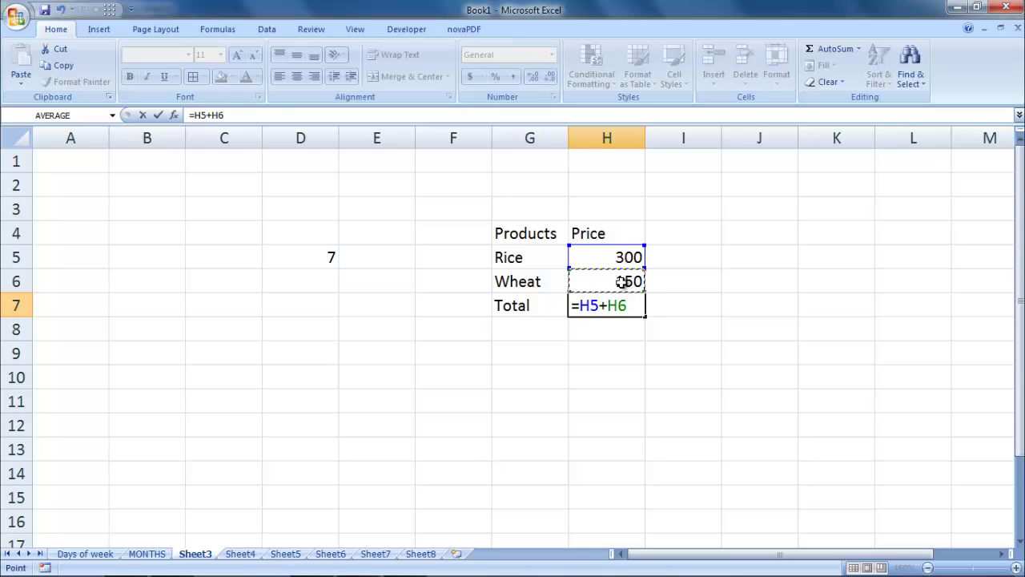
key("Return")
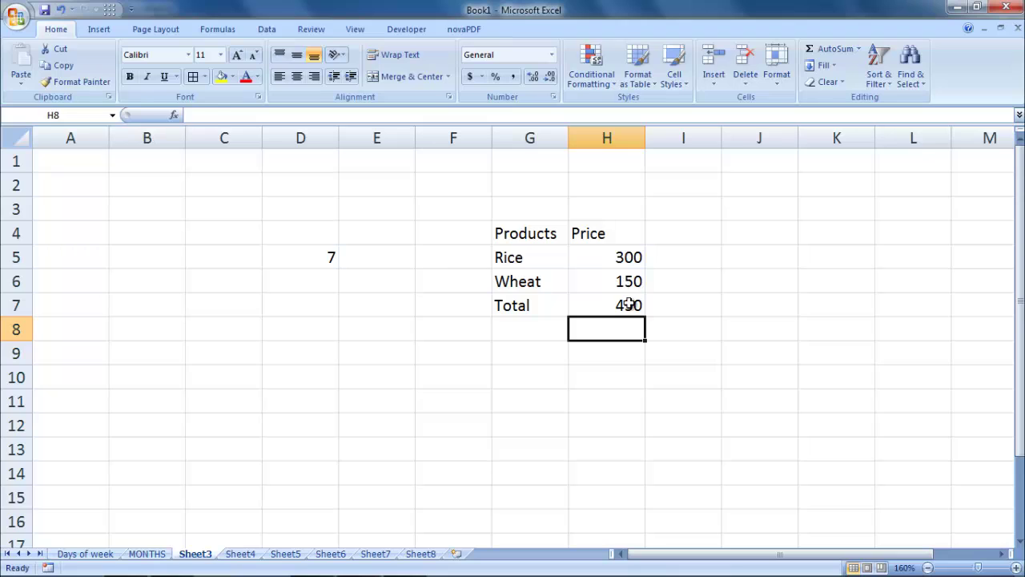
left_click(629, 305)
- Change the Rice price in H5 to 200
left_click(629, 256)
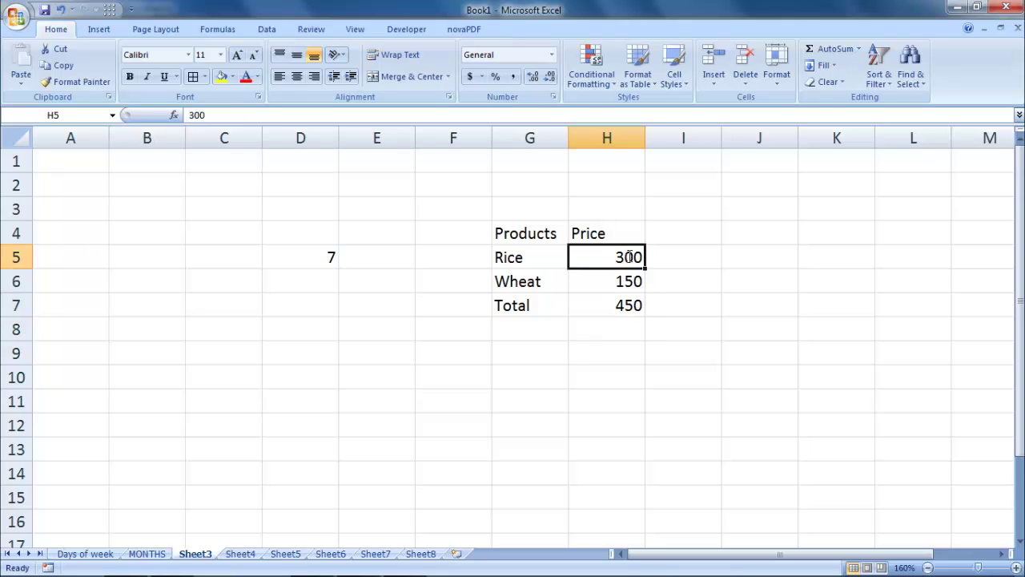
type("200")
key("Return")
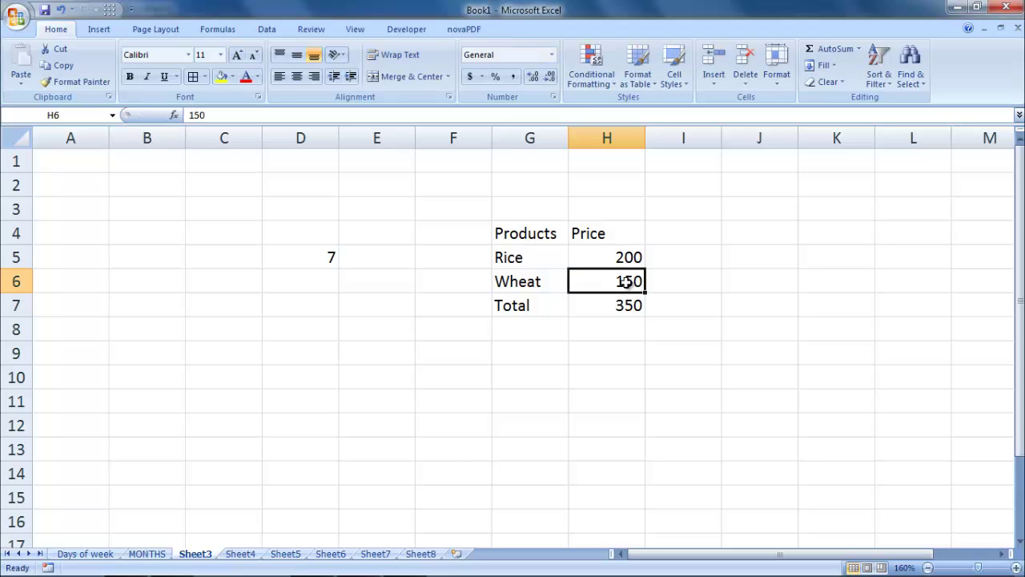
- Set the Wheat price in H6 to 75, making the total 275
type("75")
key("Return")
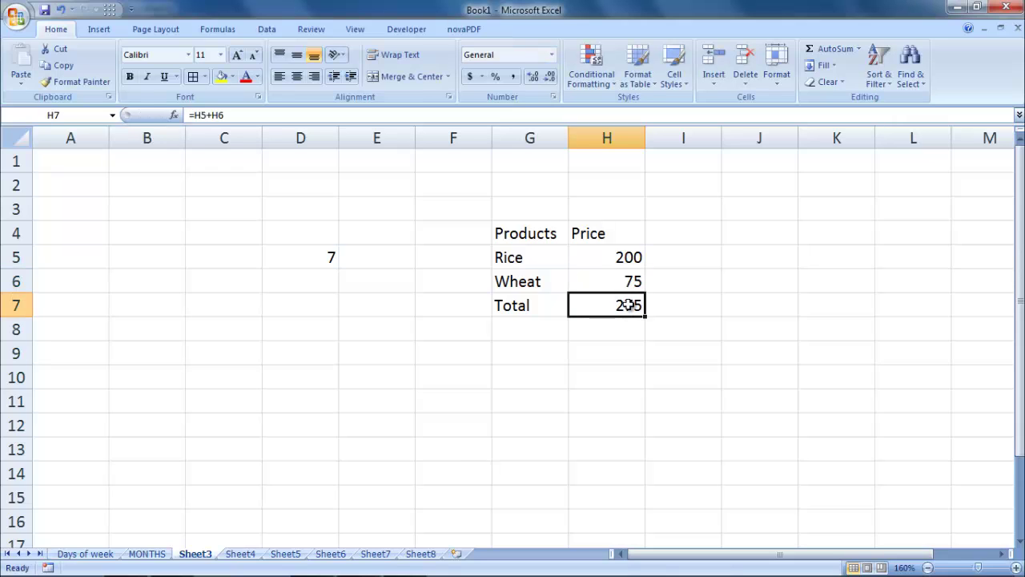
left_click(711, 370)
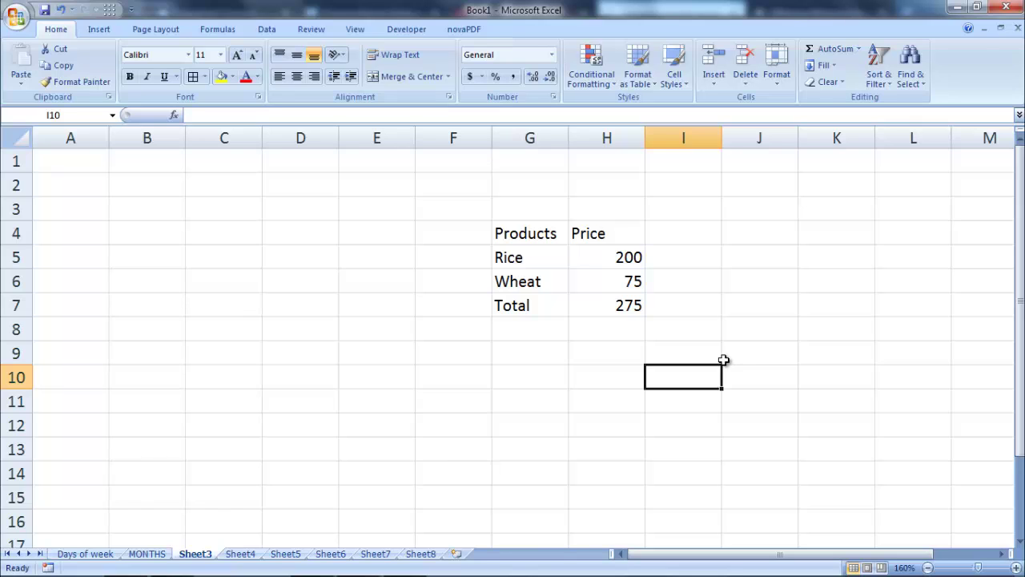
- Enter 89, 87, 89, 75, 85, 64, 25, 25 down K5:K12
left_click(803, 260)
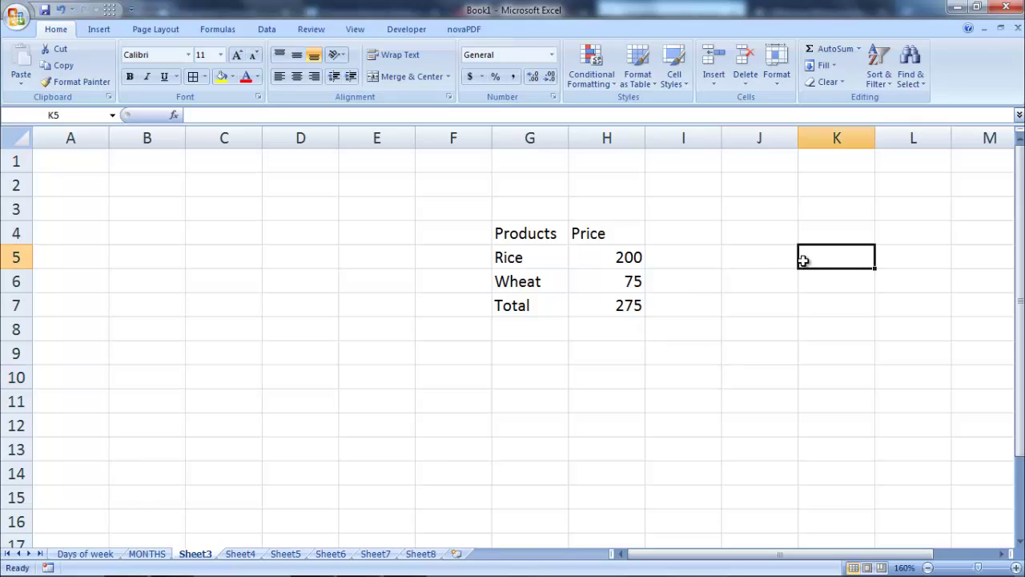
type("89")
key("Return")
type("87")
key("Return")
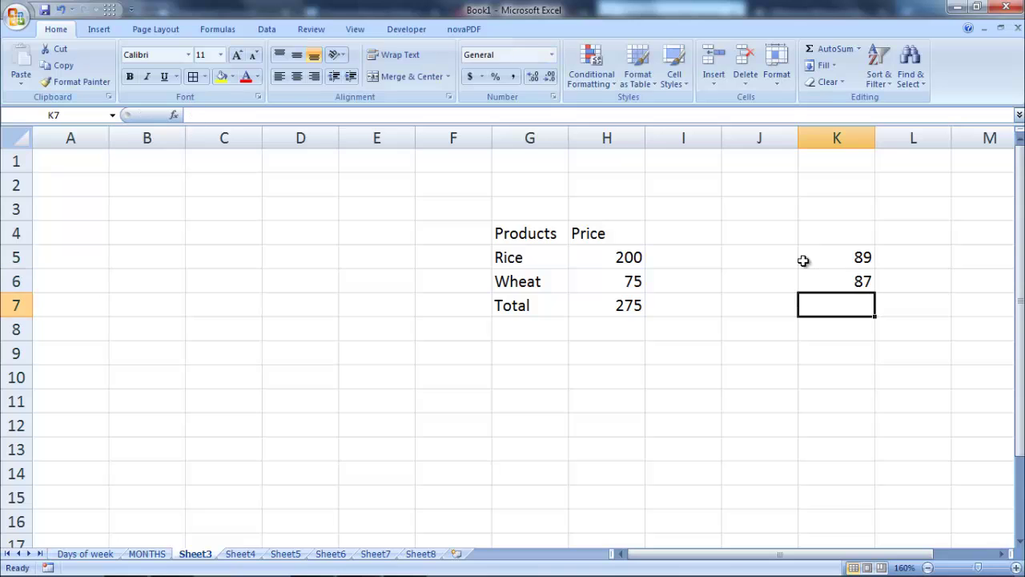
type("89")
key("Return")
type("75")
key("Return")
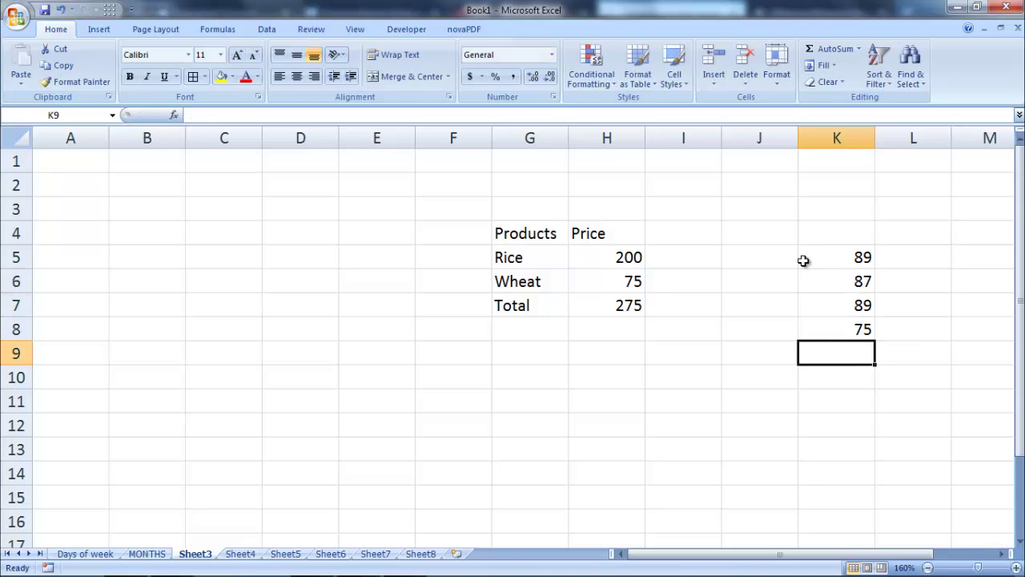
type("85")
key("Return")
type("64")
key("Return")
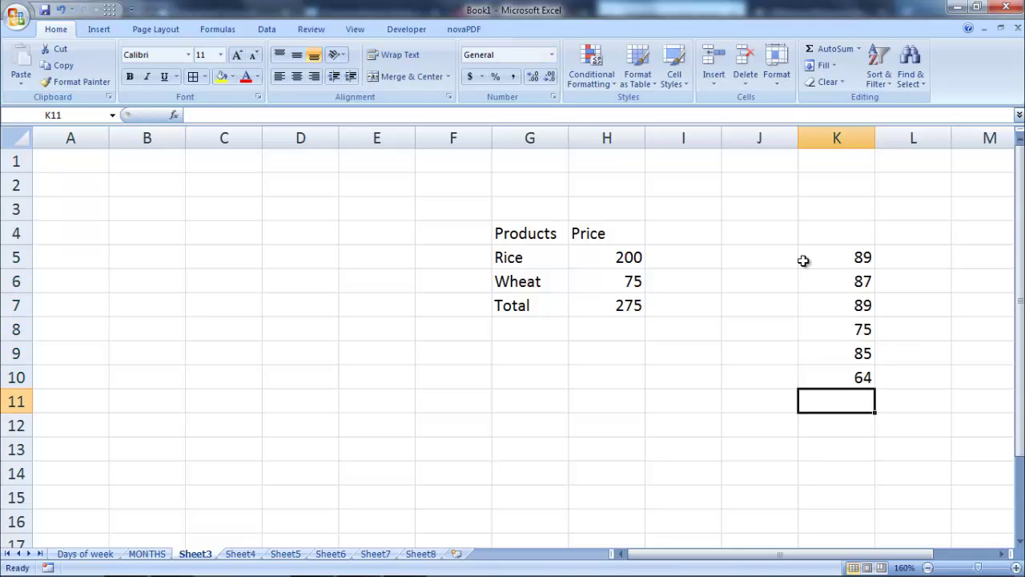
type("25")
key("Return")
type("25")
key("Return")
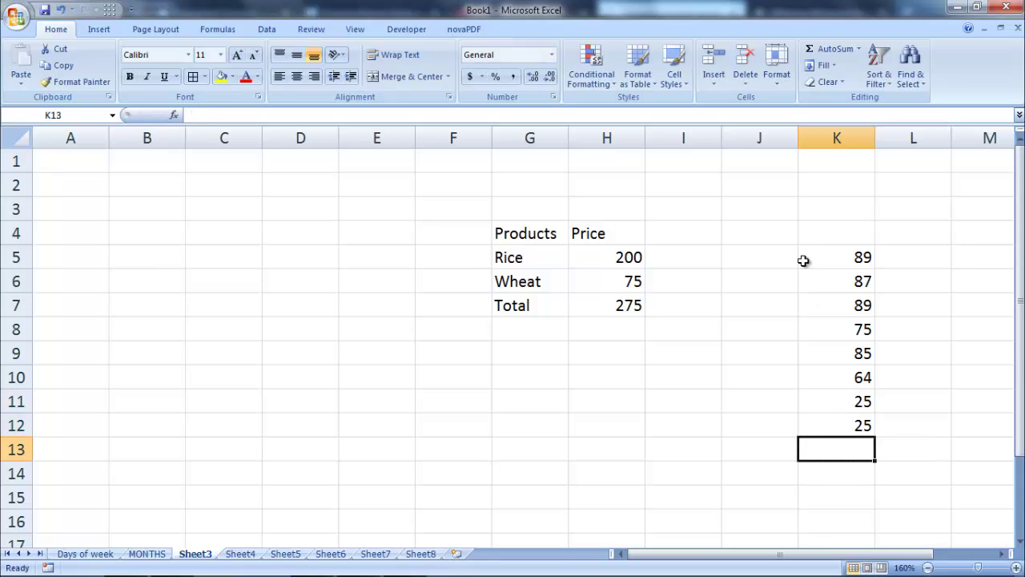
type("=")
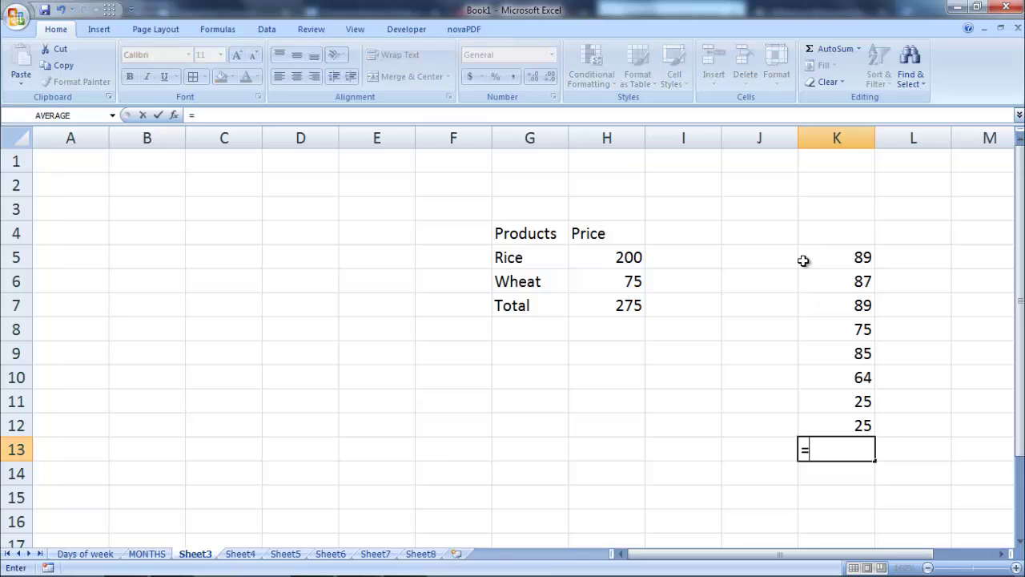
type("sum")
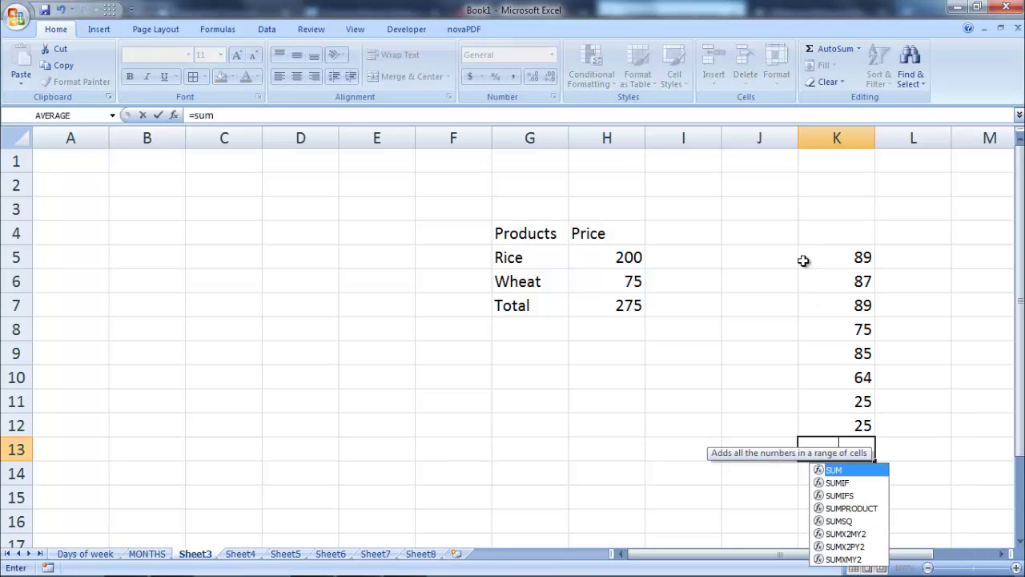
type("(")
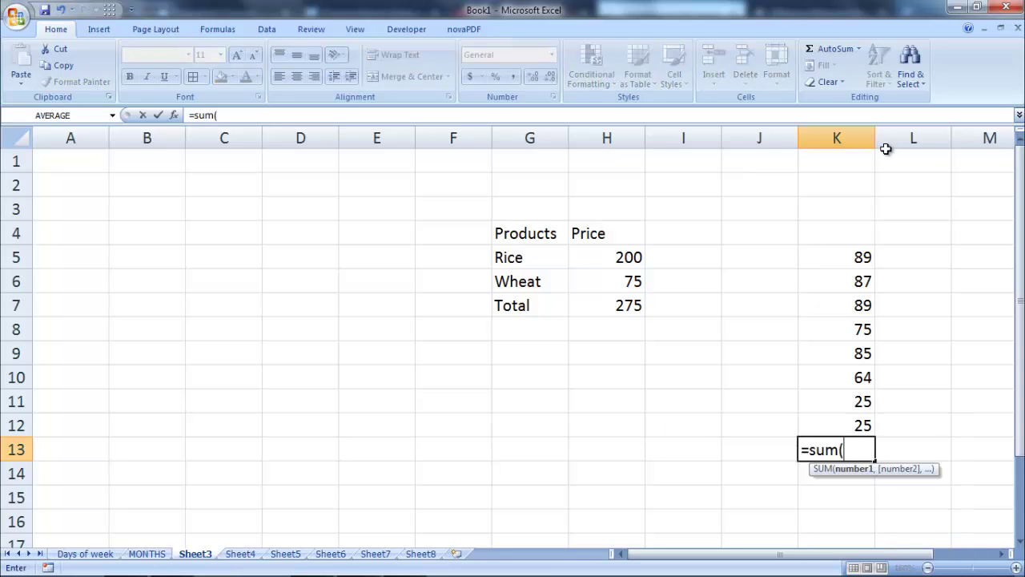
left_click(845, 254)
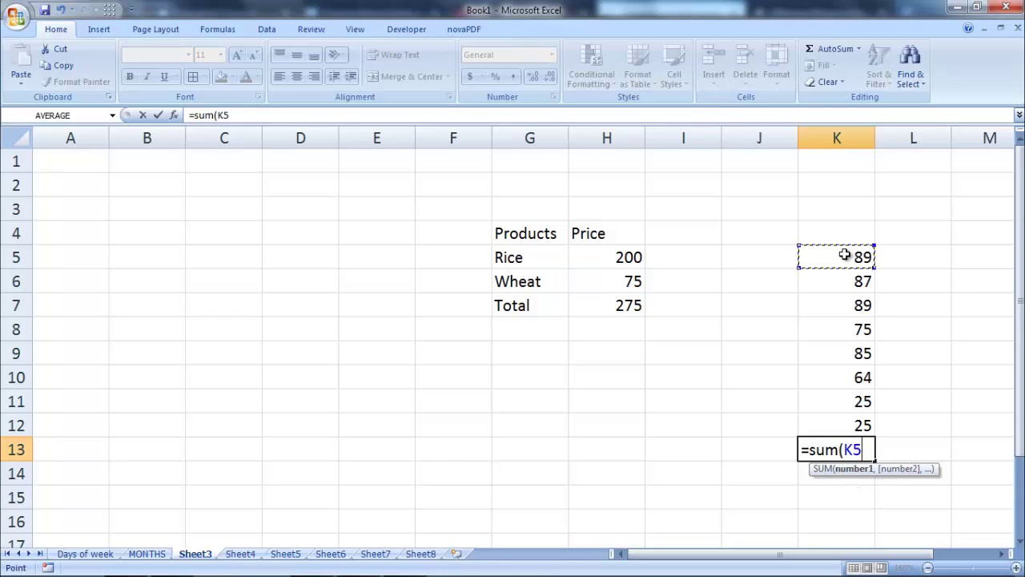
type(":")
left_click(861, 422)
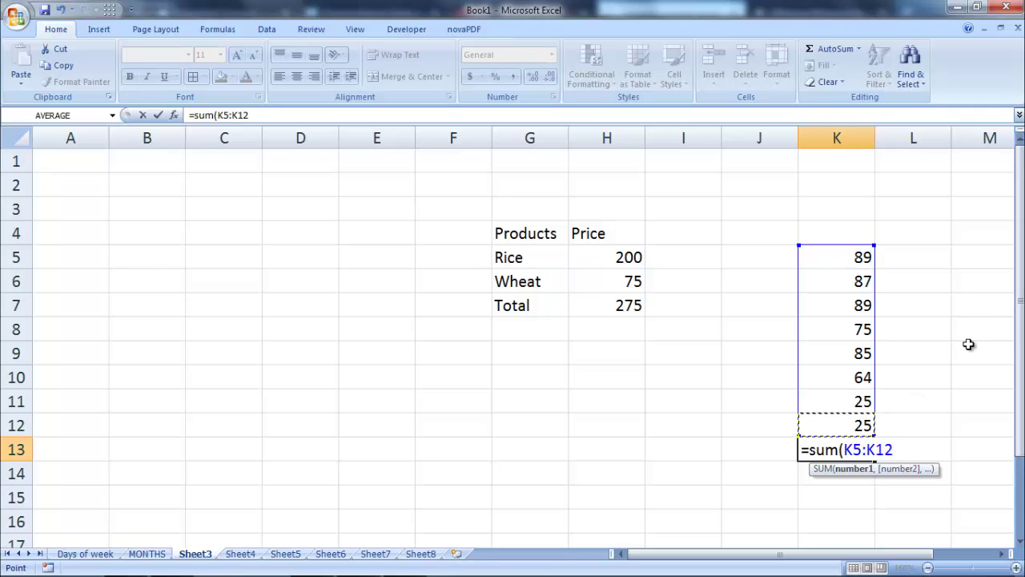
type(")")
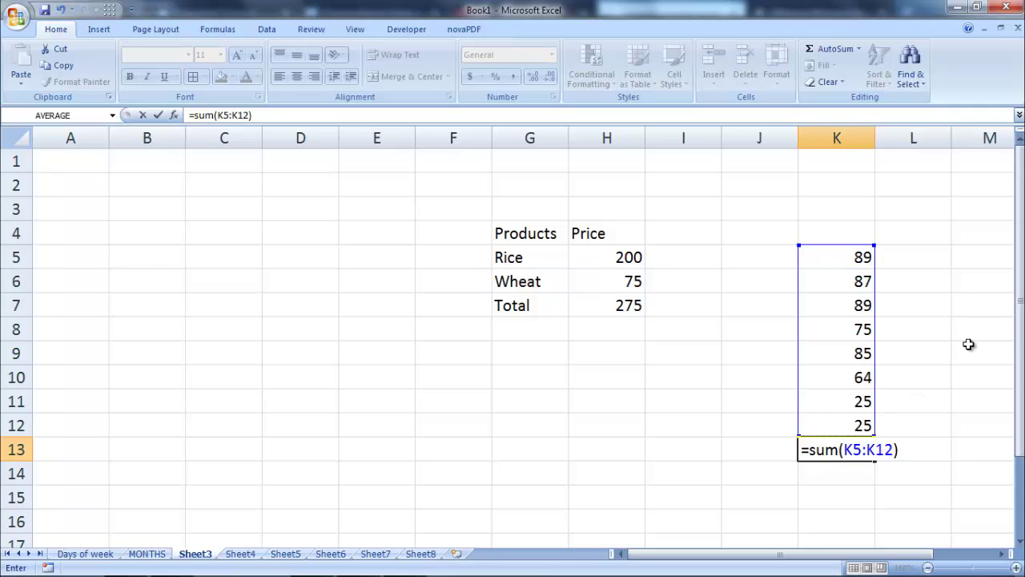
key("Return")
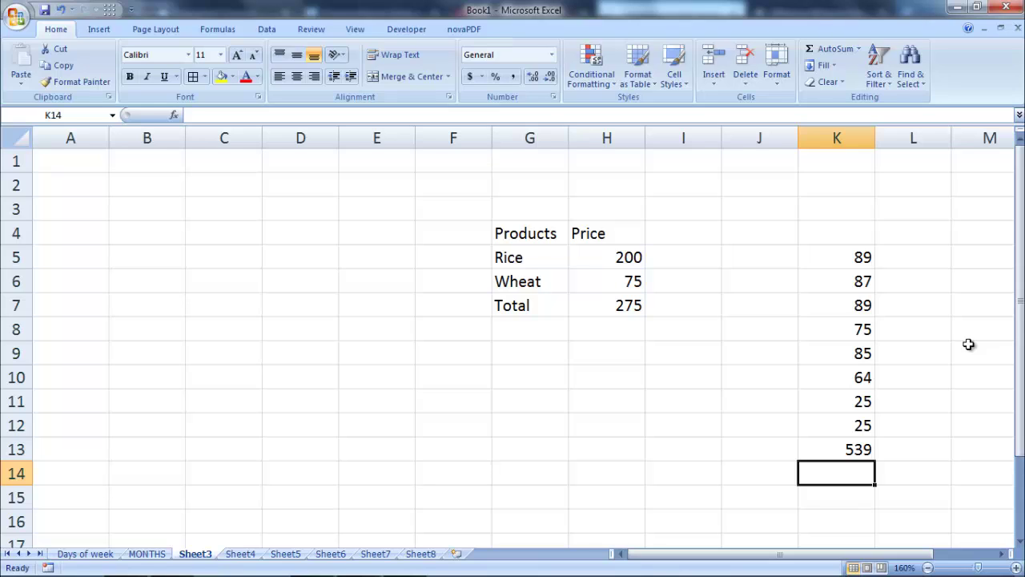
left_click(849, 450)
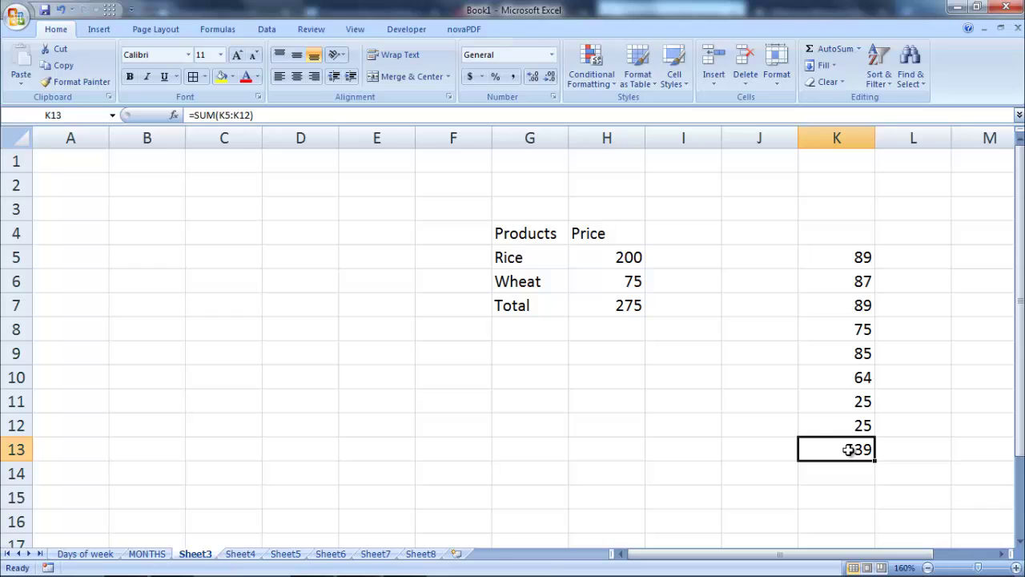
key("Delete")
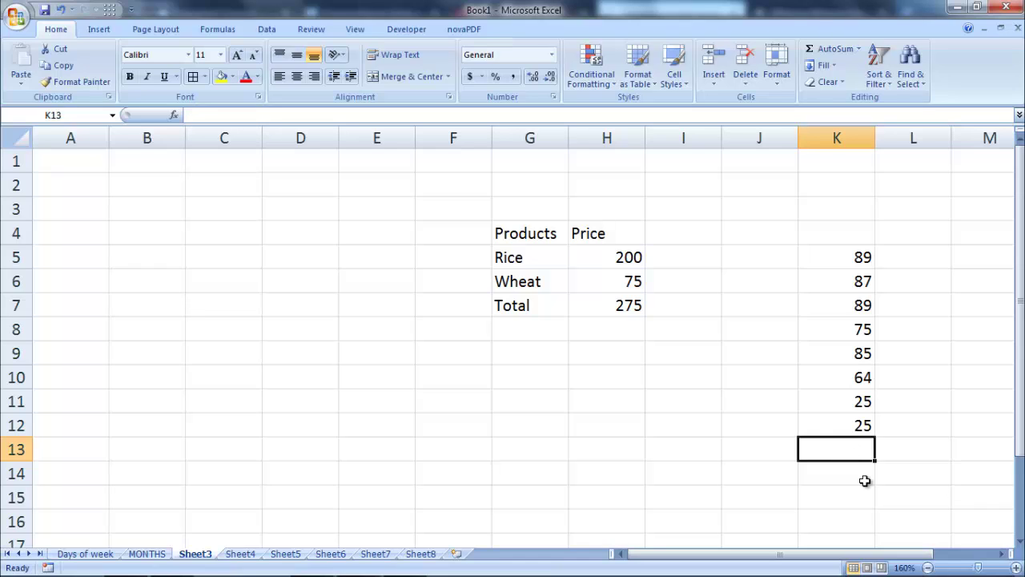
- Total K5:K12 in K13 with AutoSum, giving 539
left_click(865, 483)
left_click(865, 448)
left_click(837, 48)
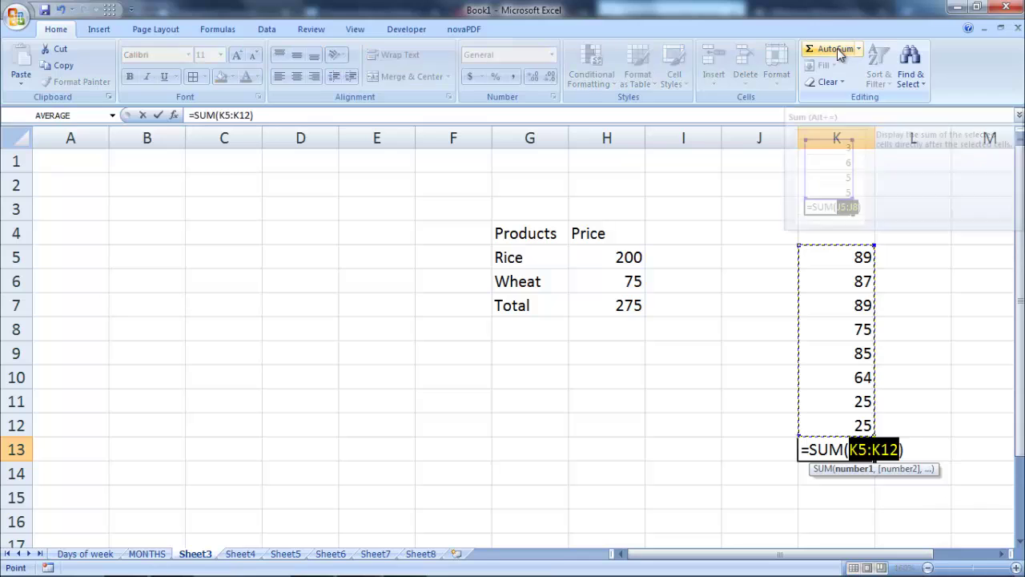
key("Return")
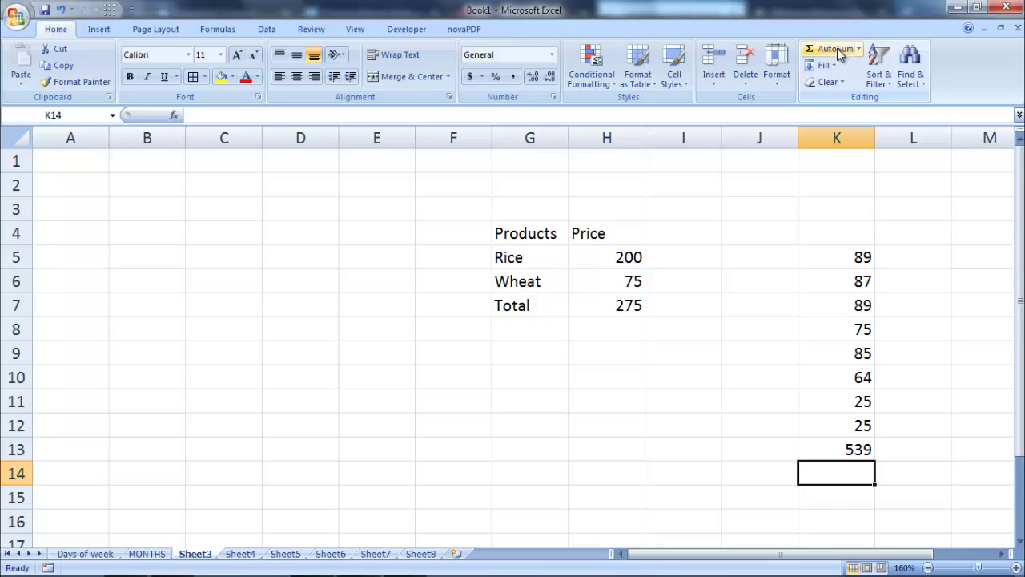
left_click(849, 449)
- Redo the K13 sum with Alt+=, then go to Sheet4's product table
key("Delete")
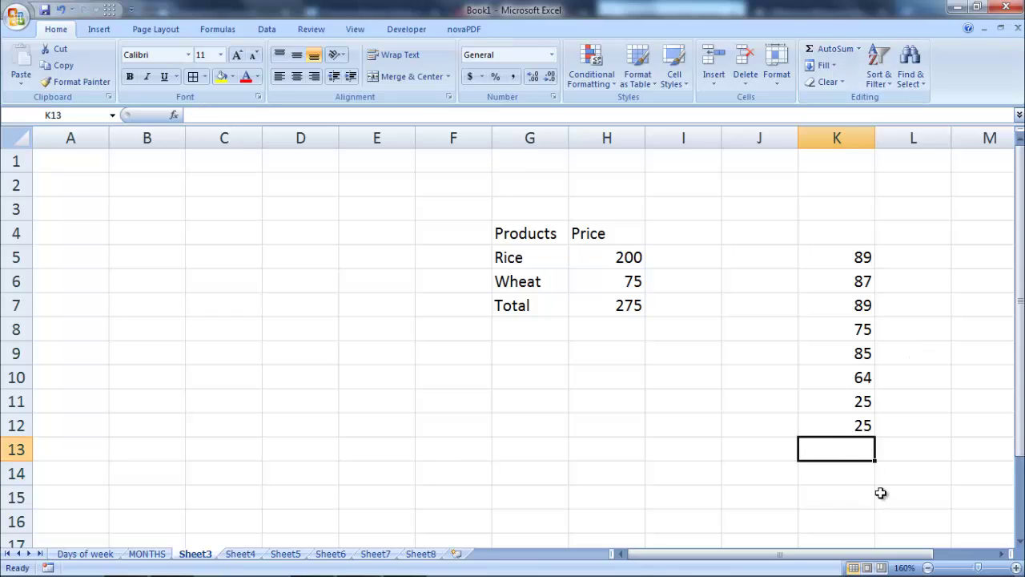
key("alt+equal")
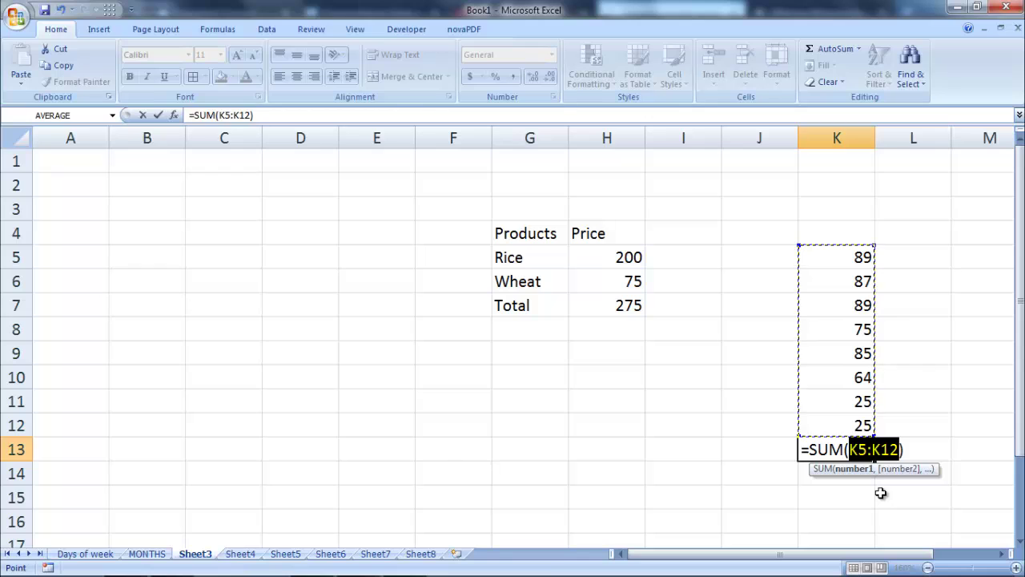
key("Return")
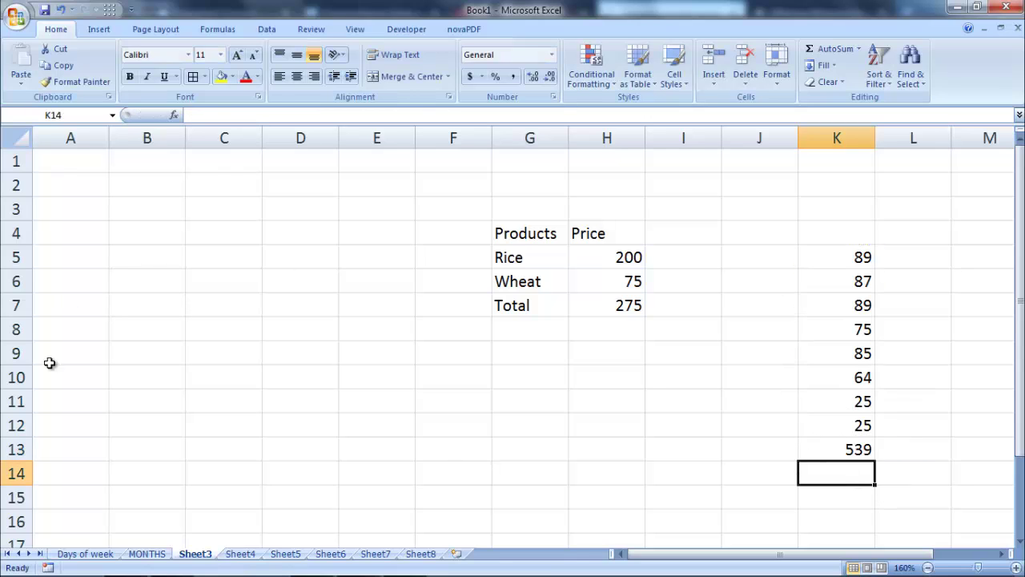
left_click(245, 553)
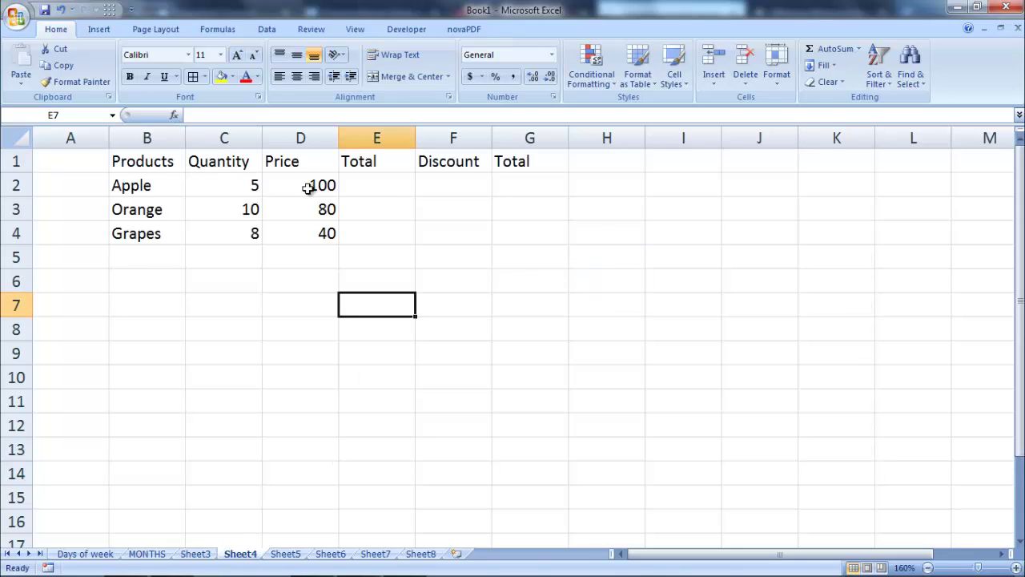
- Enter =C2*D2 in E2 to total Apple's quantity times price
left_click(384, 190)
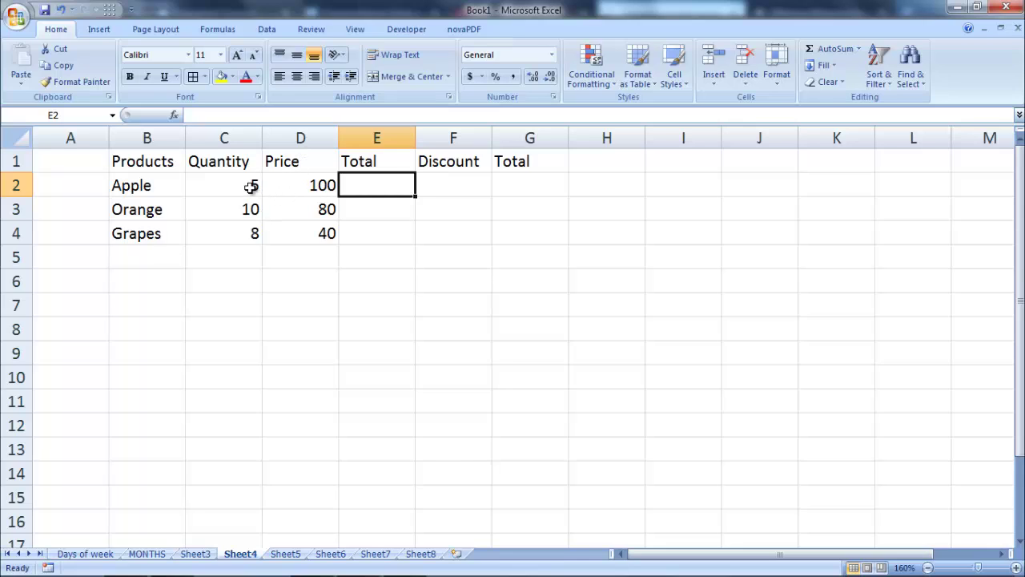
left_click(250, 186)
left_click(305, 185)
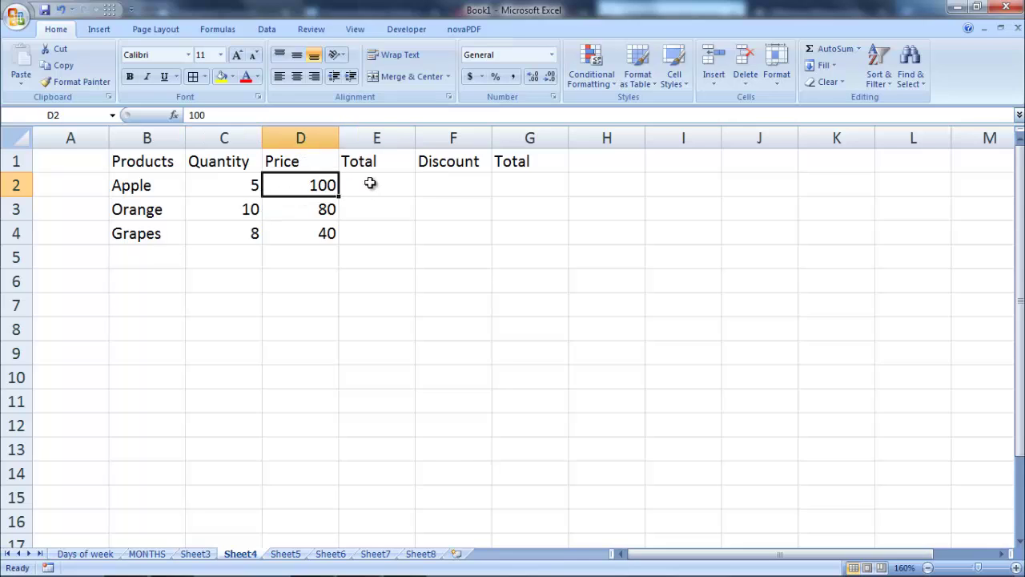
left_click(370, 183)
type("=")
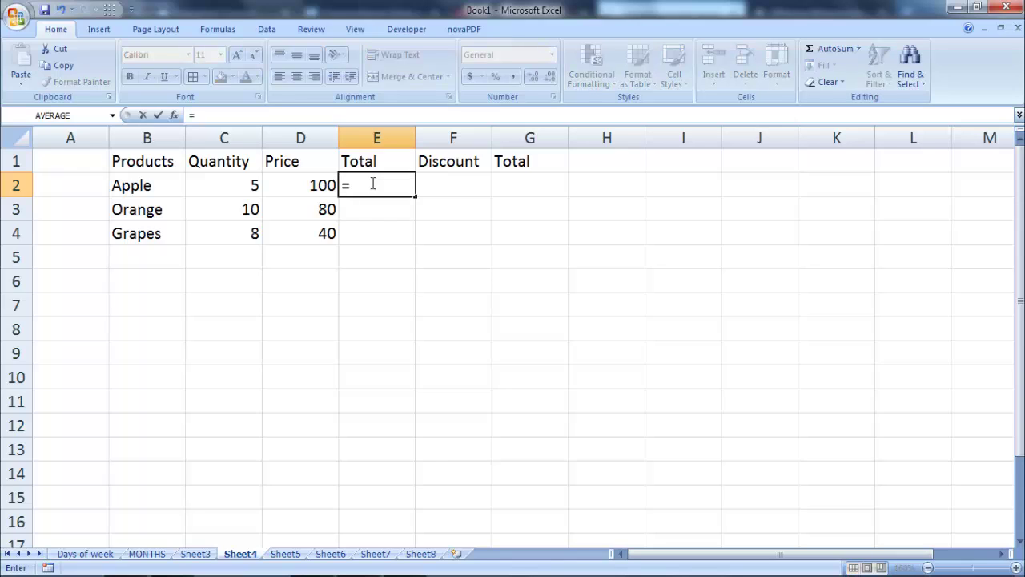
left_click(250, 185)
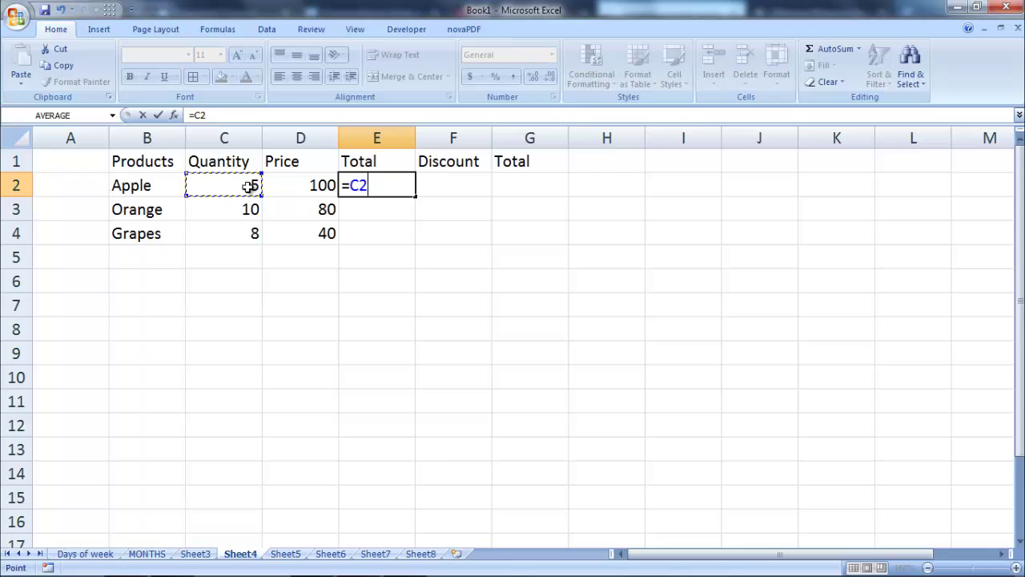
type("*")
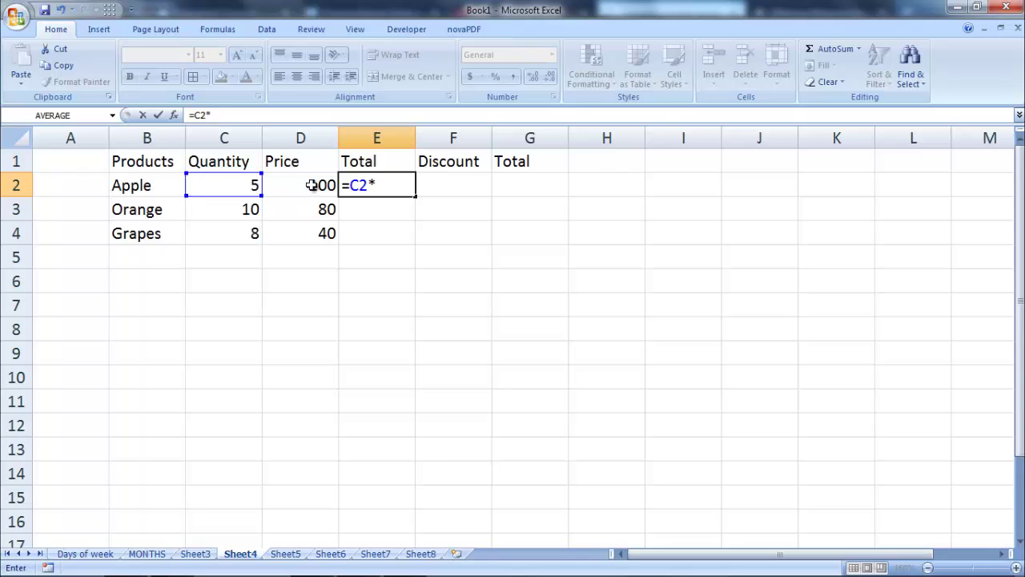
left_click(312, 185)
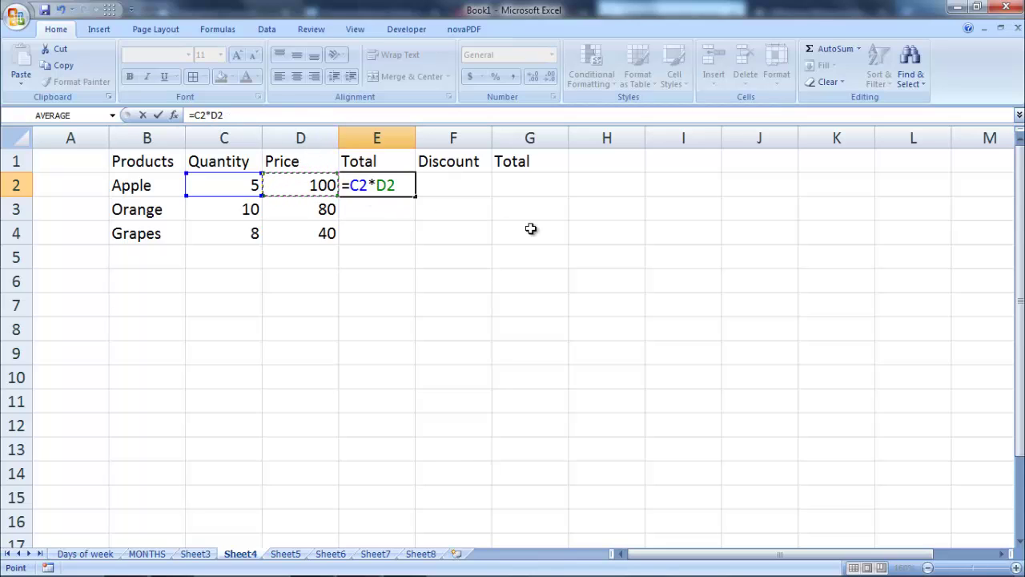
key("Return")
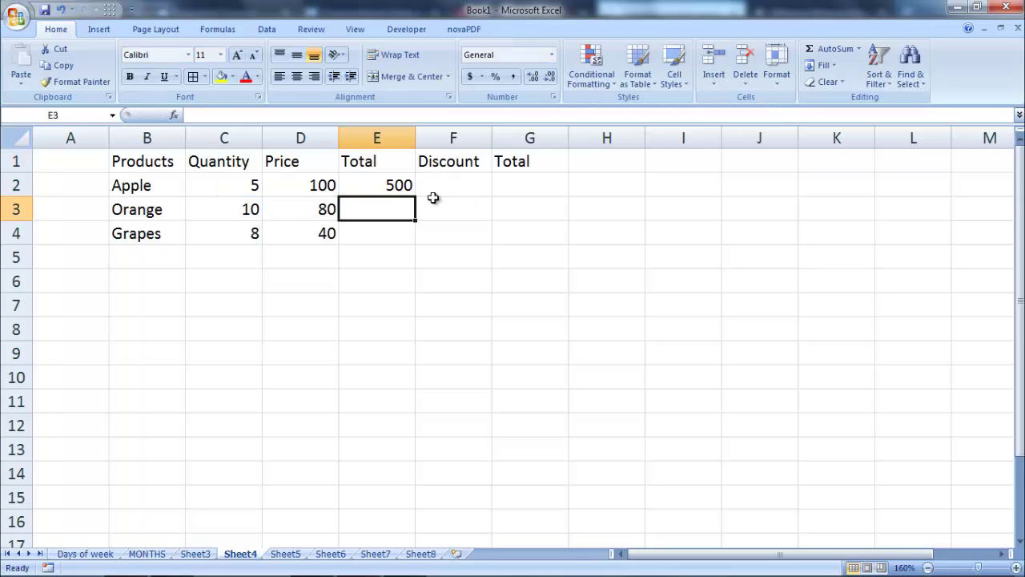
- Fill the E2 formula down to E4, giving 500, 800 and 320
left_click(403, 184)
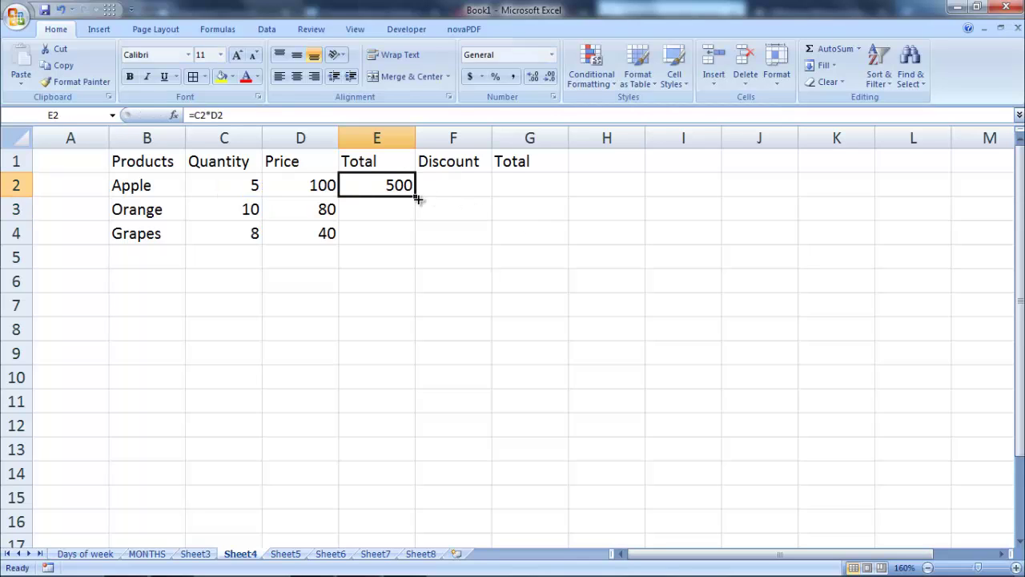
left_click_drag(416, 196, 418, 239)
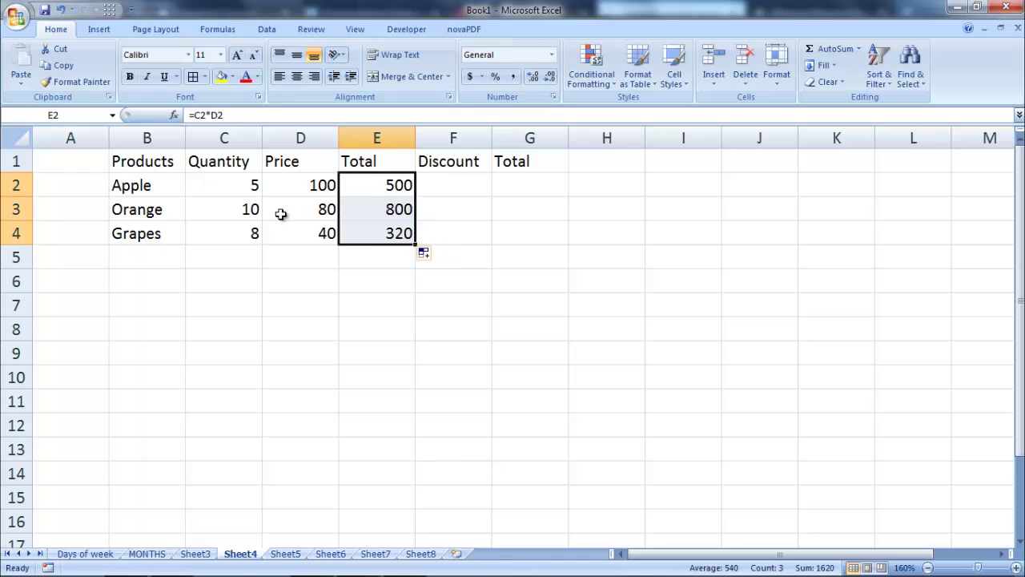
left_click(392, 195)
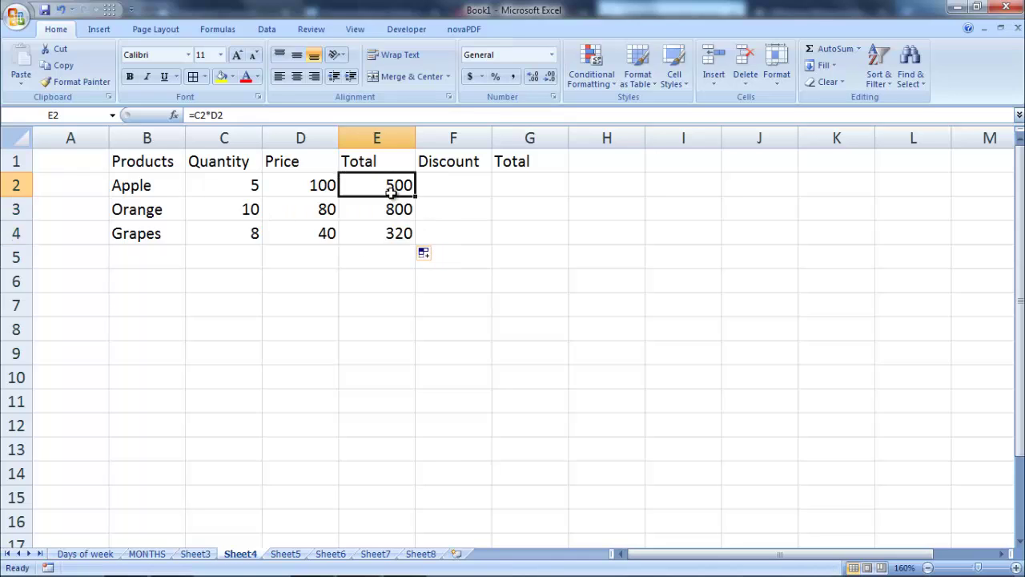
left_click(463, 188)
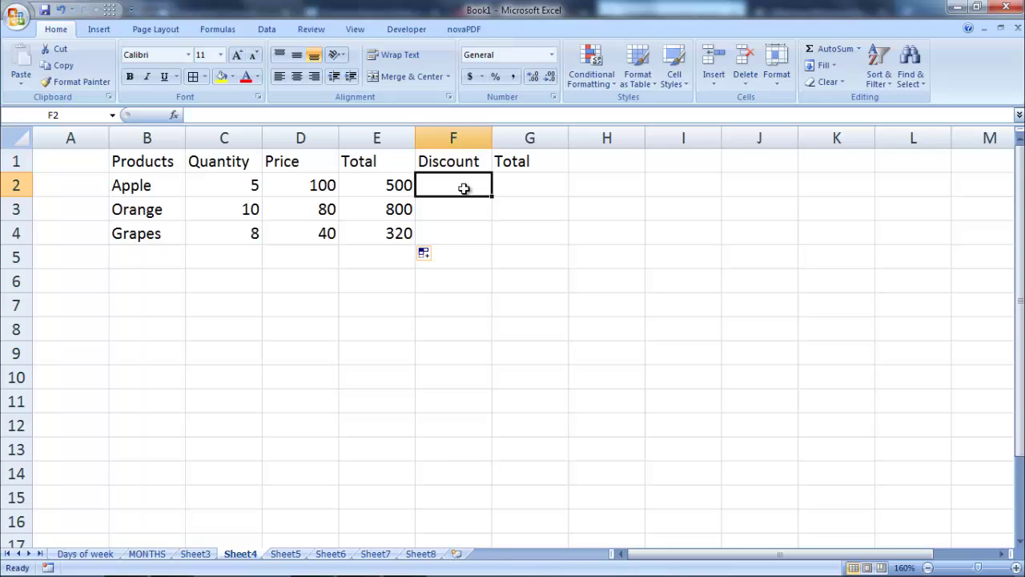
- Enter discounts 100, 150 and 40 in F2:F4
type("100")
key("Return")
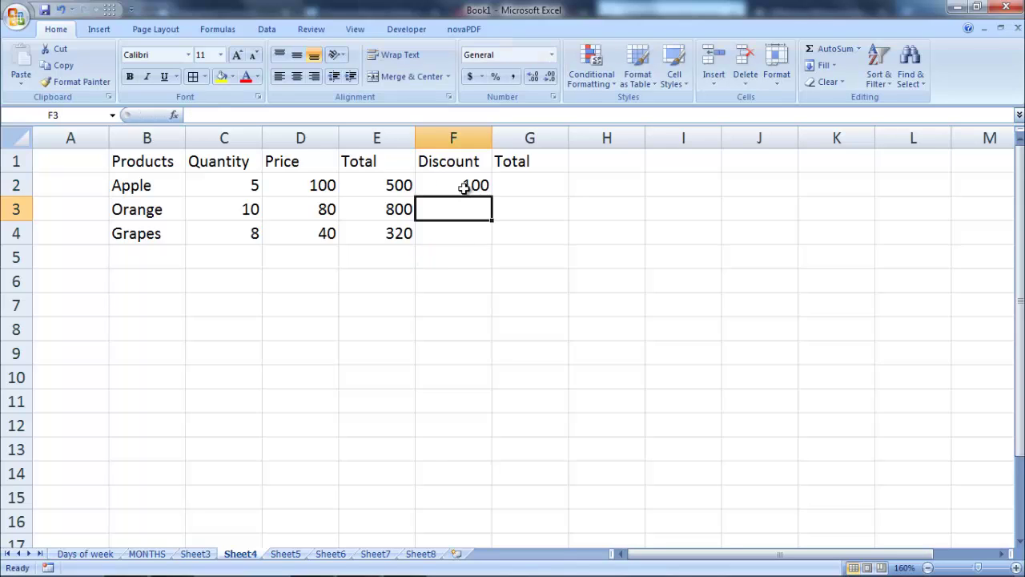
type("150")
key("Return")
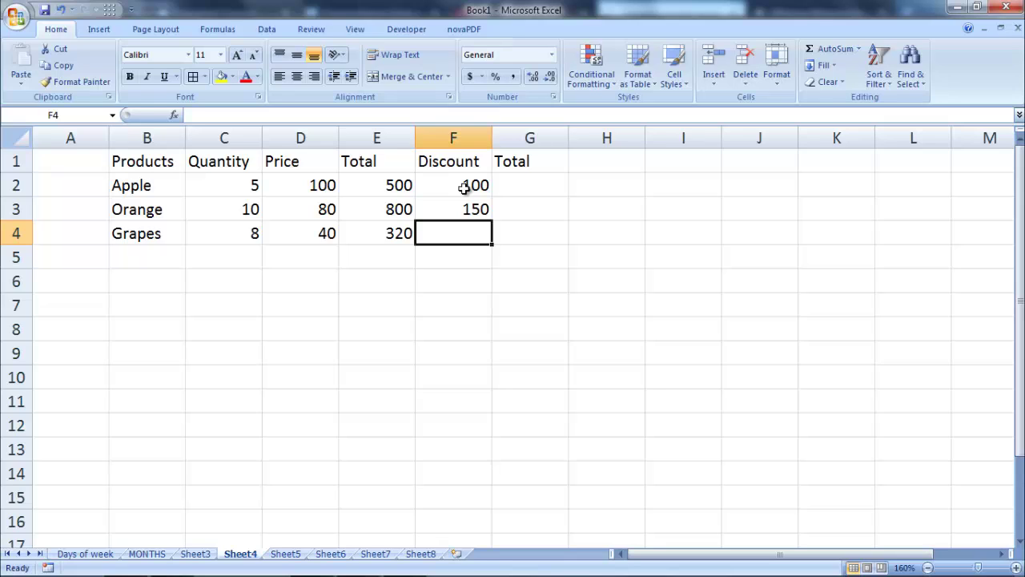
type("40")
key("Tab")
- Enter =E2-F2 in G2 and fill it to G4, giving 400, 650, 280
key("Up")
key("Up")
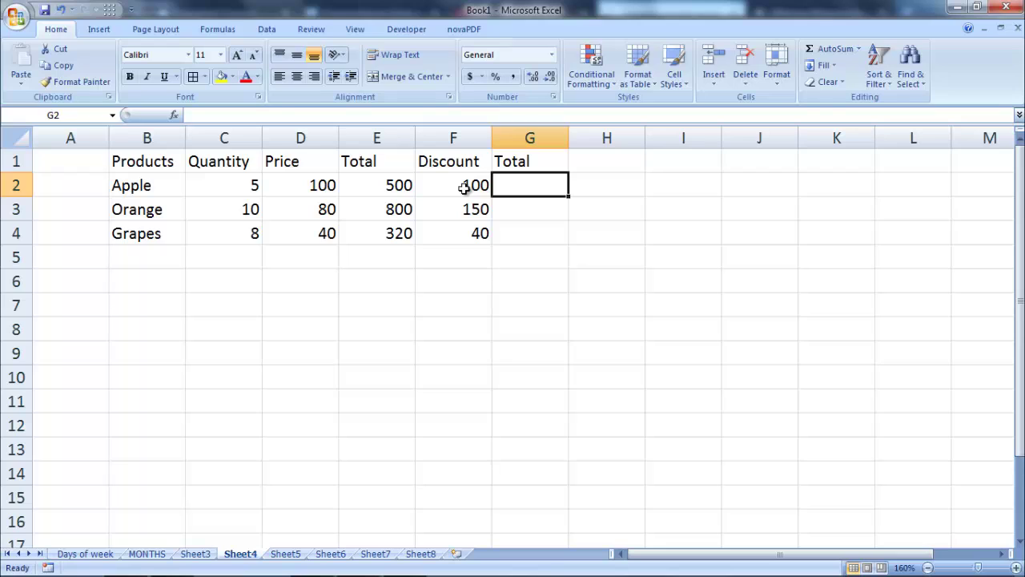
type("=")
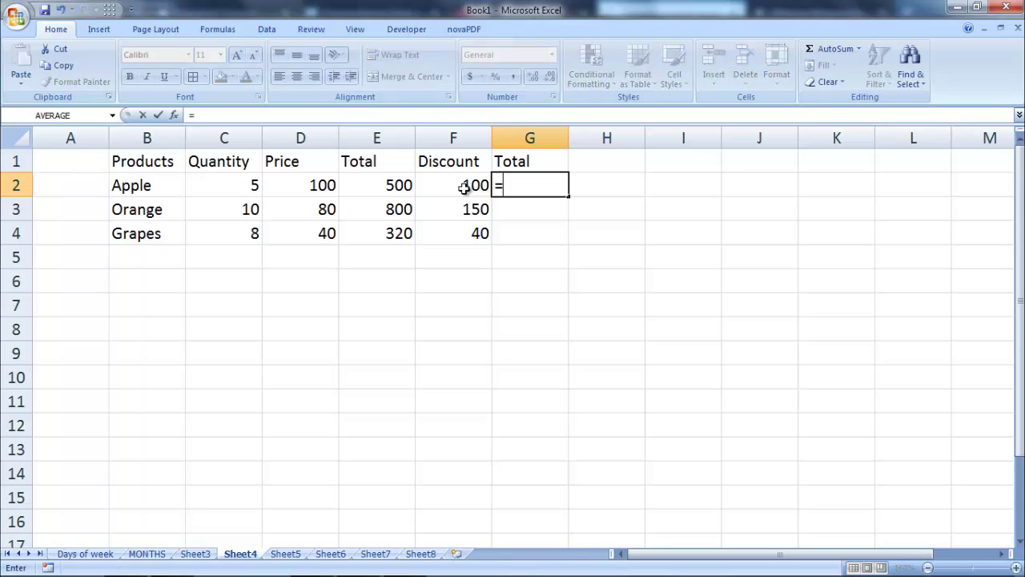
left_click(398, 185)
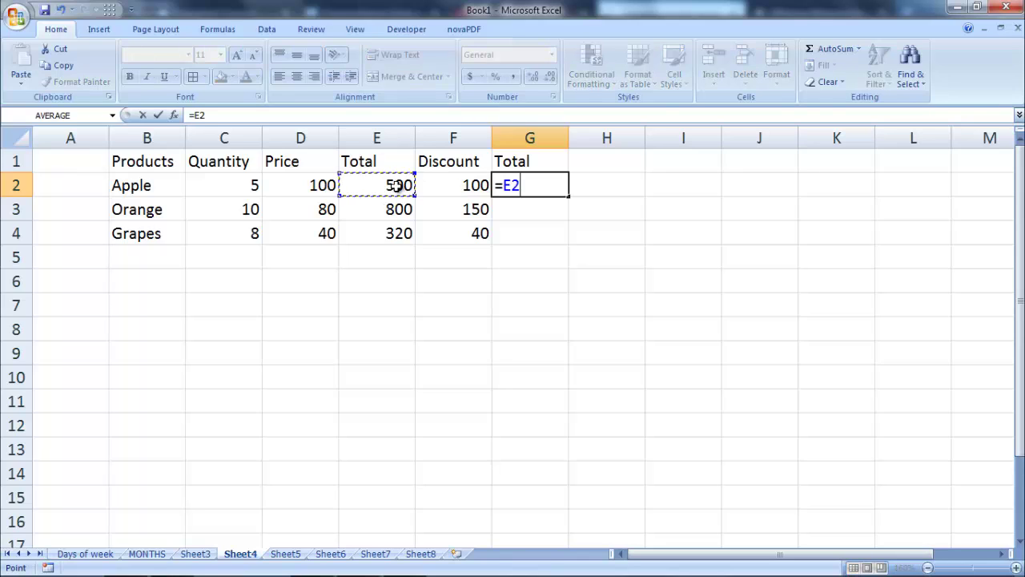
type("-")
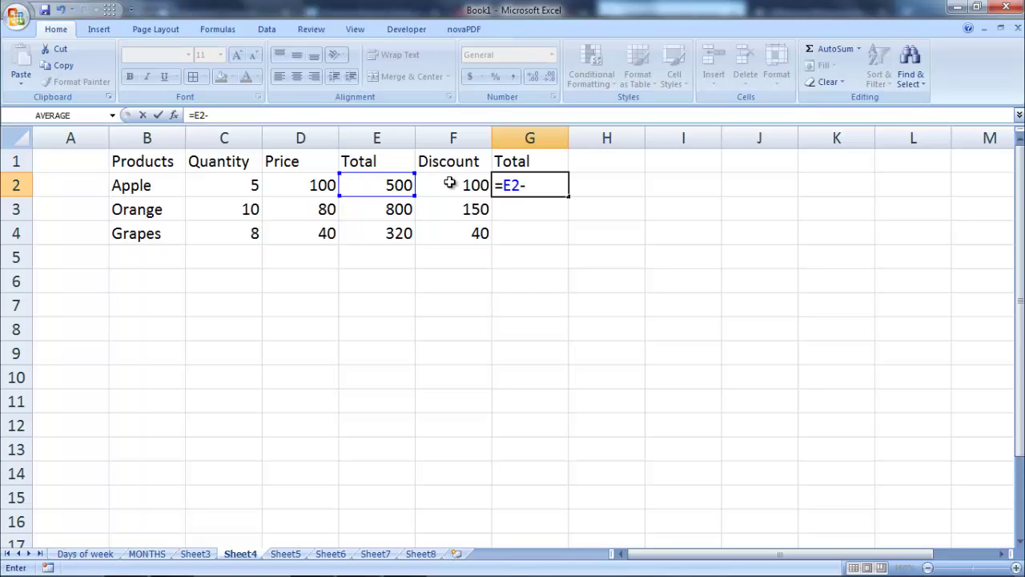
left_click(466, 184)
key("Return")
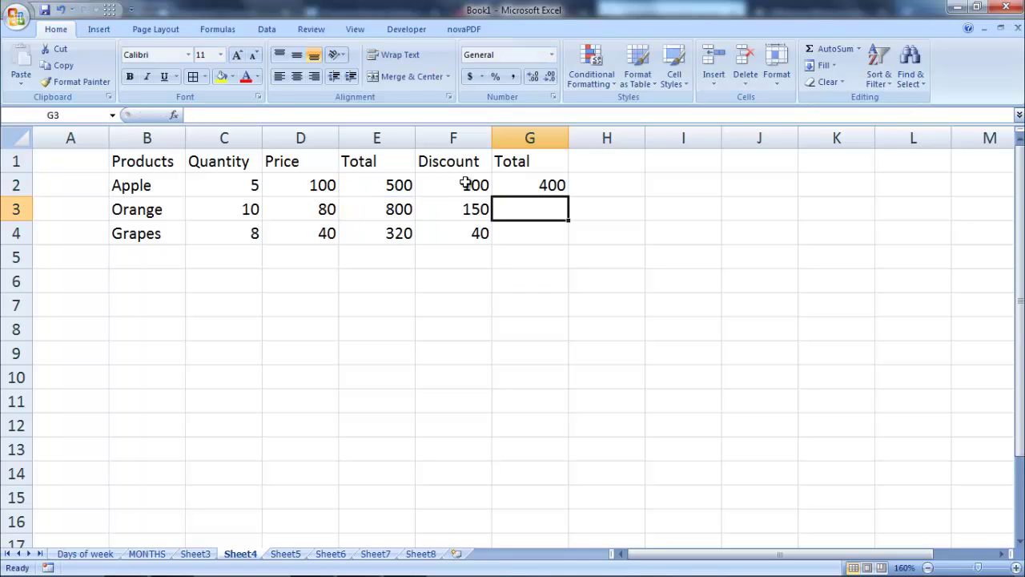
left_click(549, 185)
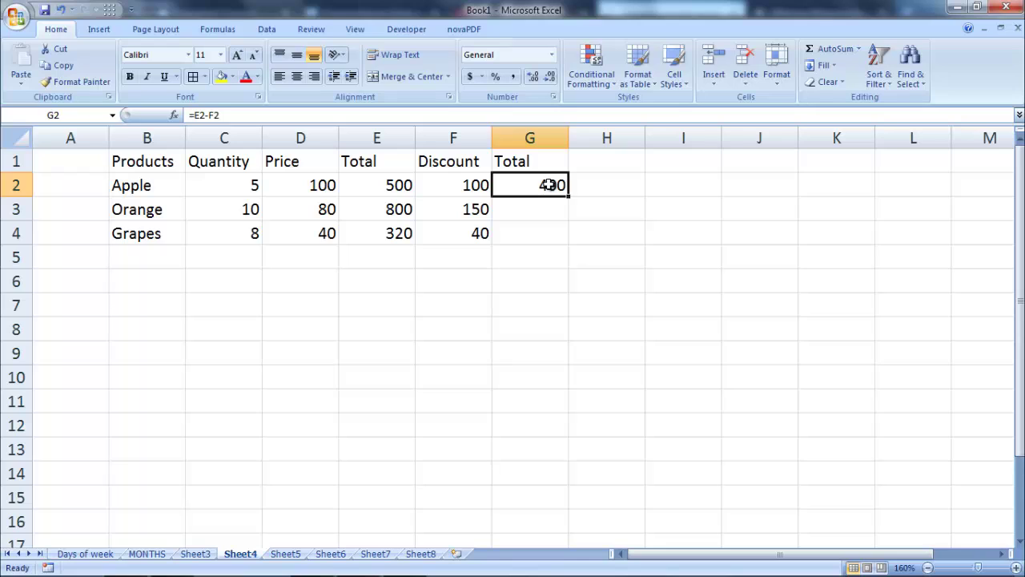
left_click_drag(570, 197, 581, 243)
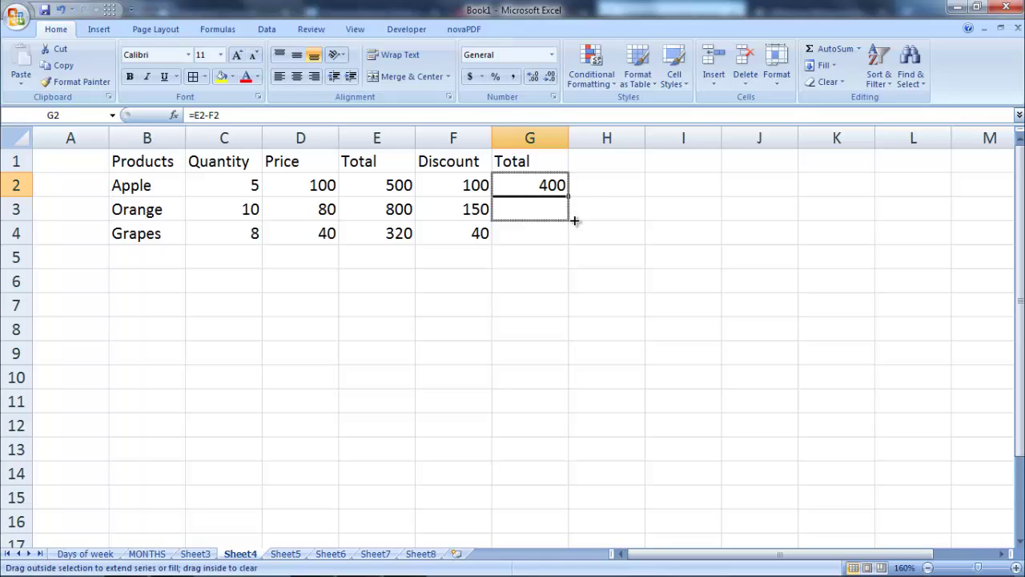
left_click(533, 153)
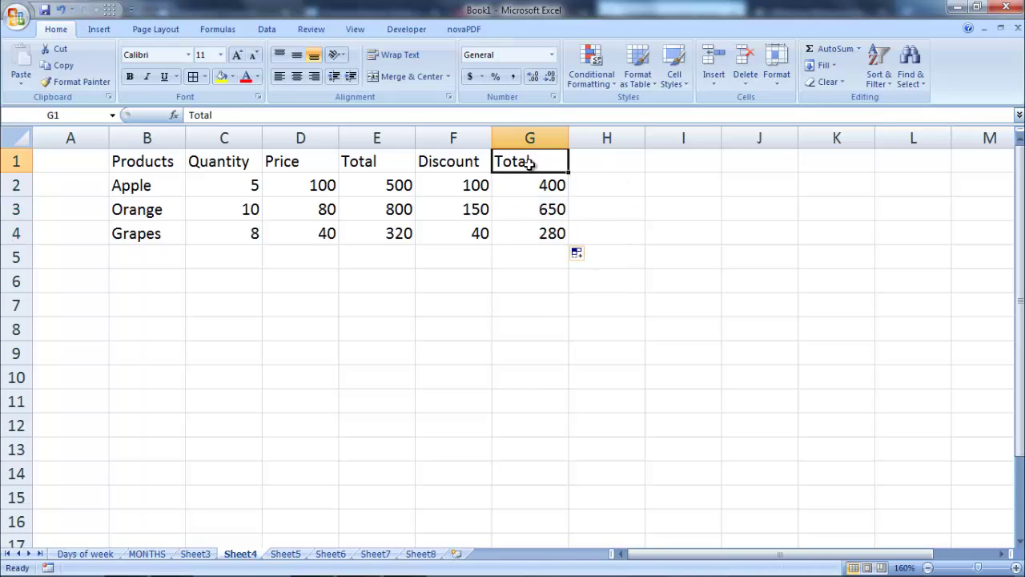
left_click(551, 186)
left_click(618, 199)
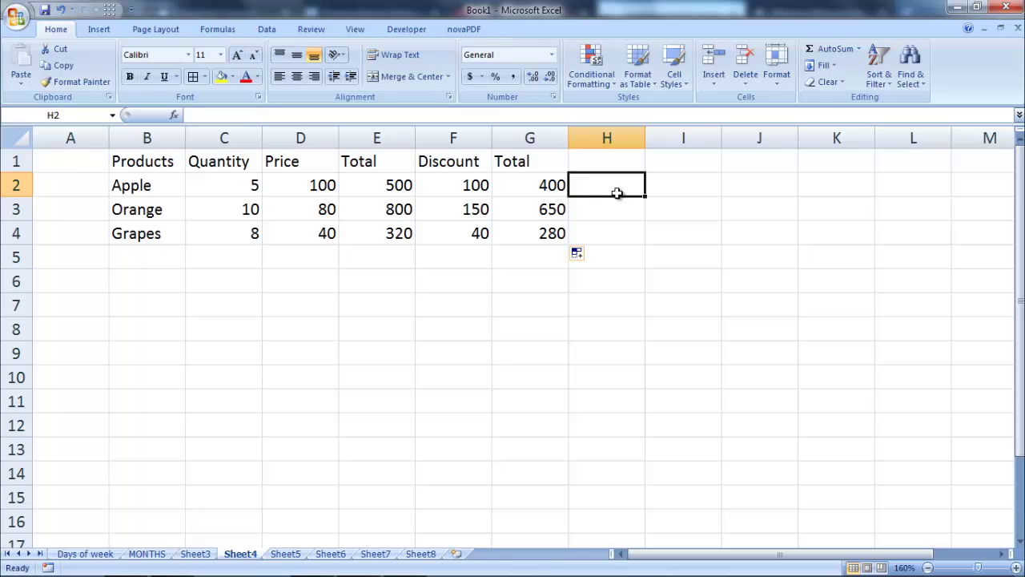
- Enter =G2/2 in H2 and fill it down to H4, giving 200, 325, 140
type("=")
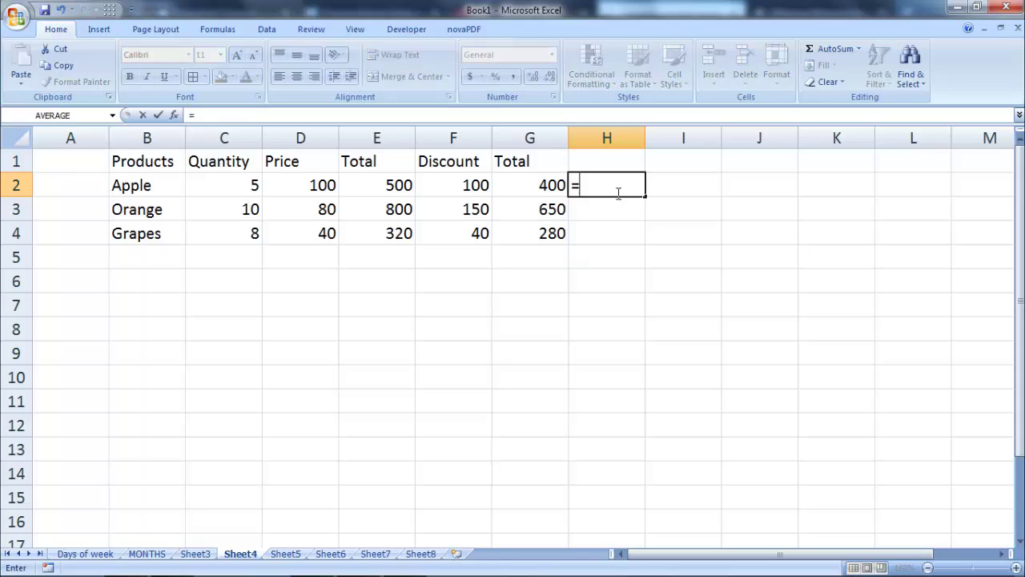
left_click(547, 188)
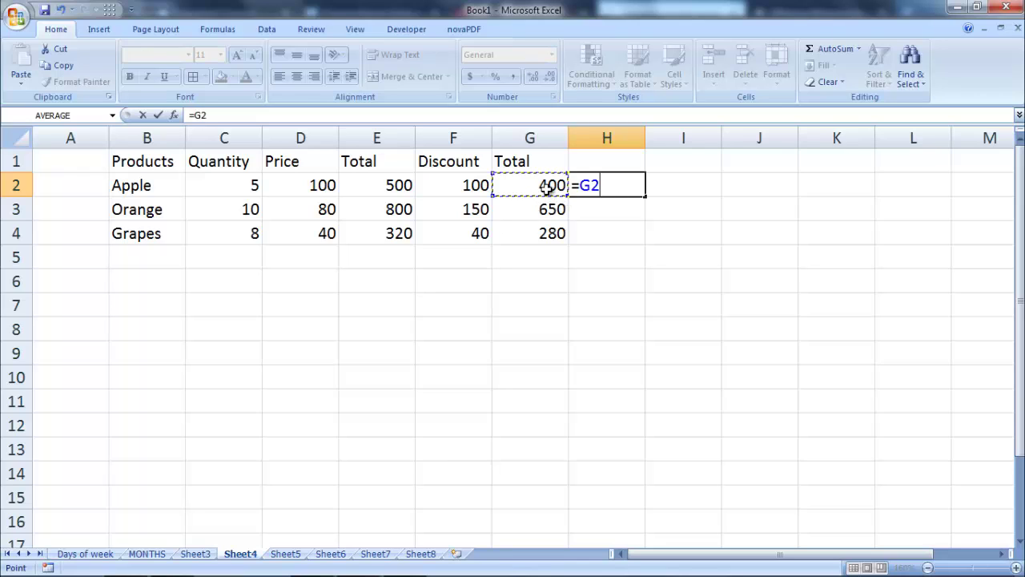
type("/2")
key("Return")
left_click(610, 184)
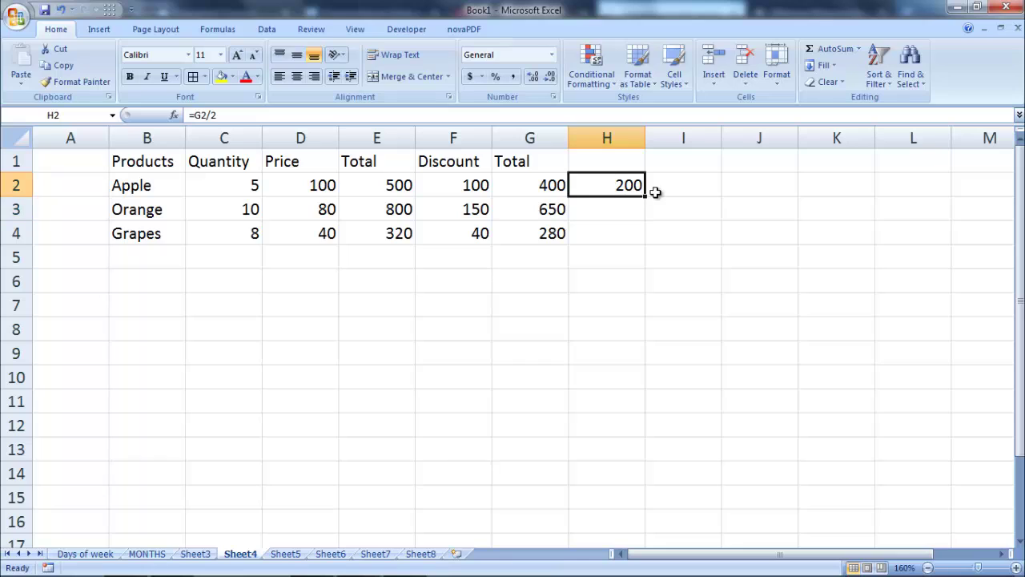
left_click_drag(646, 196, 654, 242)
left_click(597, 212)
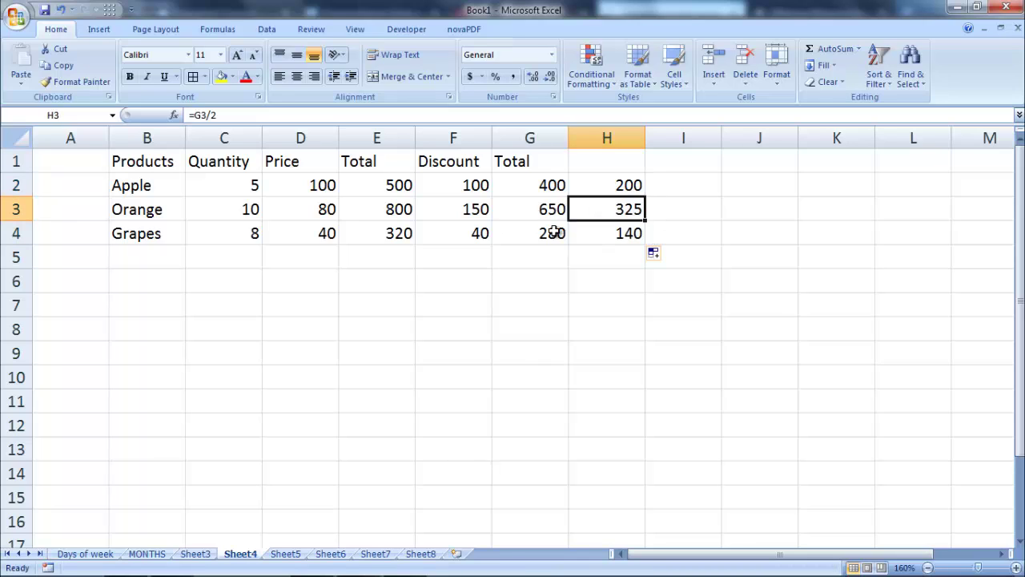
left_click(628, 234)
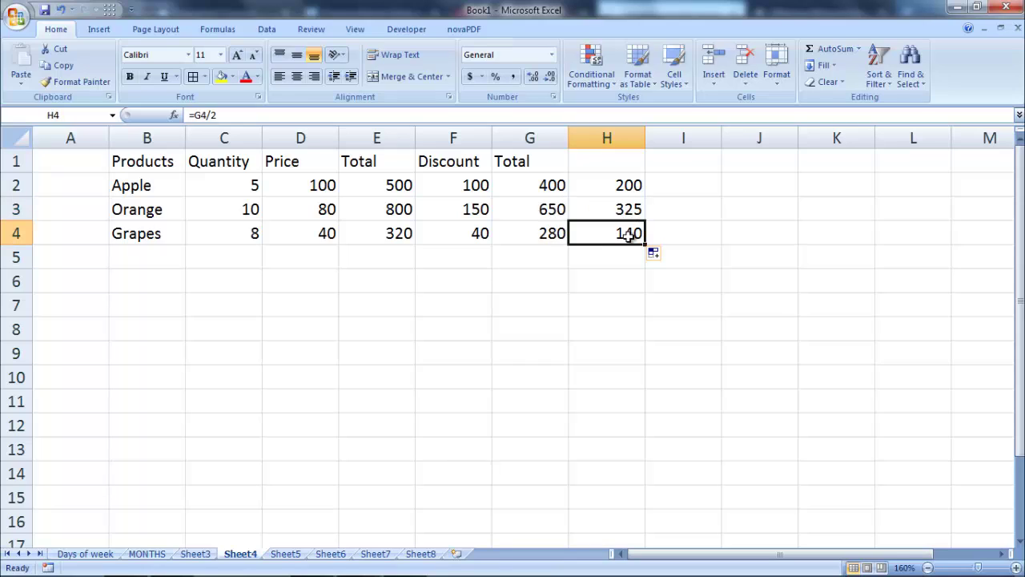
left_click(447, 284)
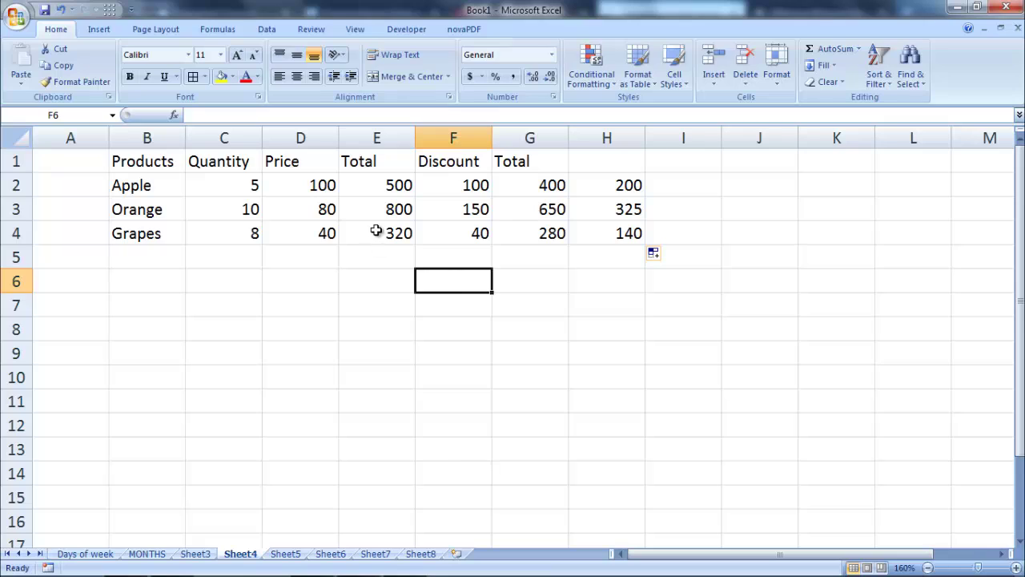
left_click(392, 282)
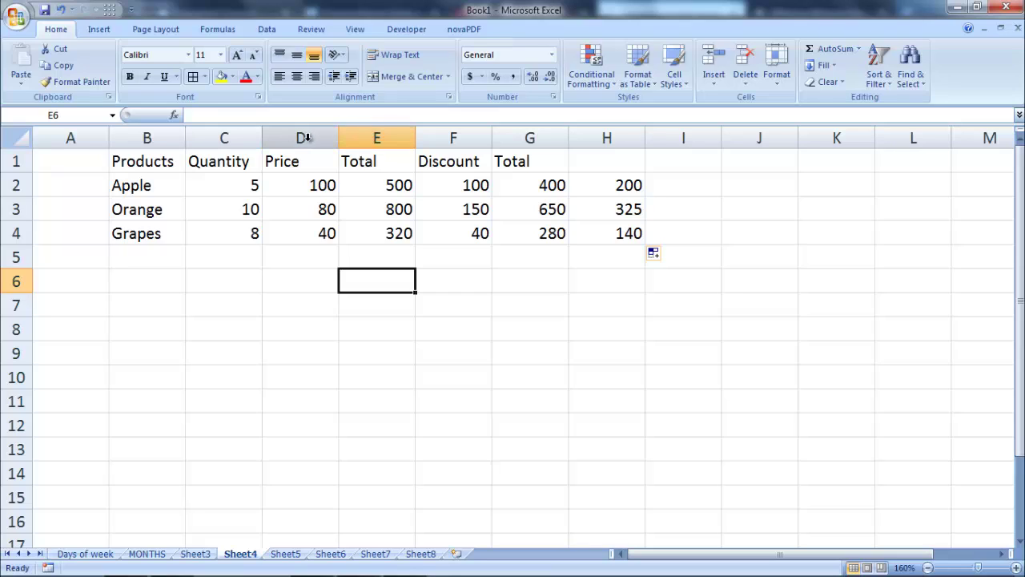
left_click(469, 139)
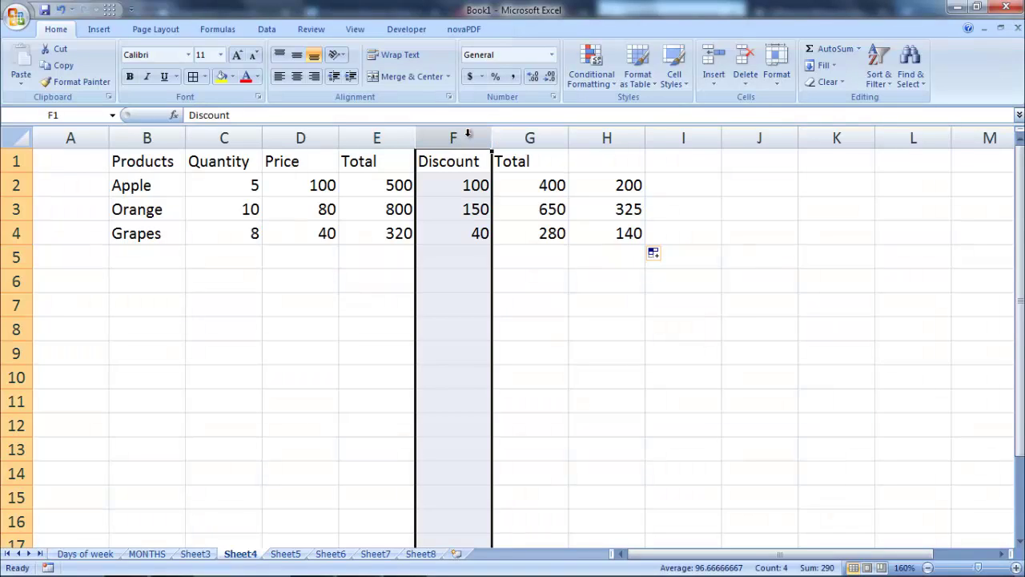
left_click(521, 138)
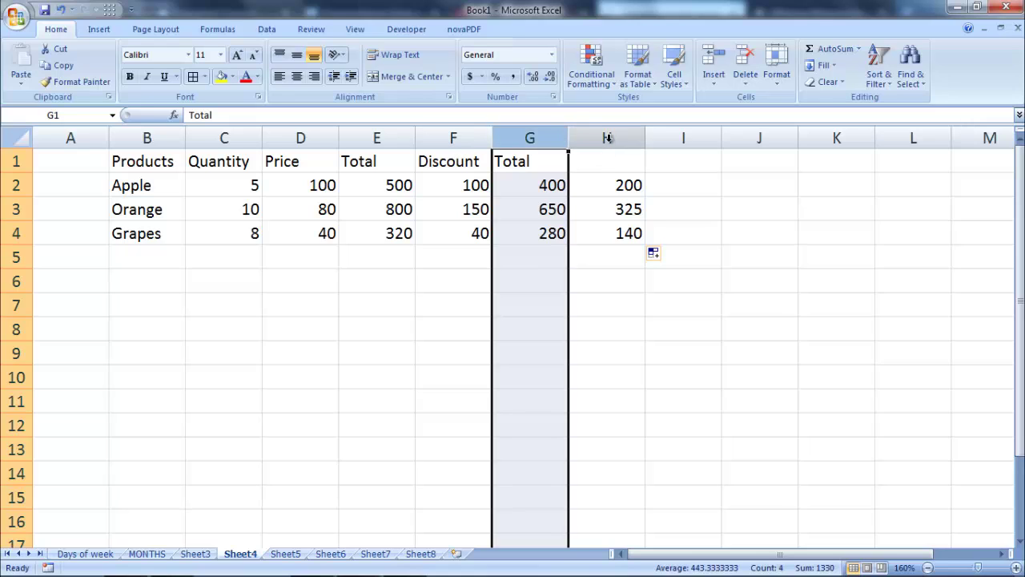
left_click(572, 147)
left_click(535, 140)
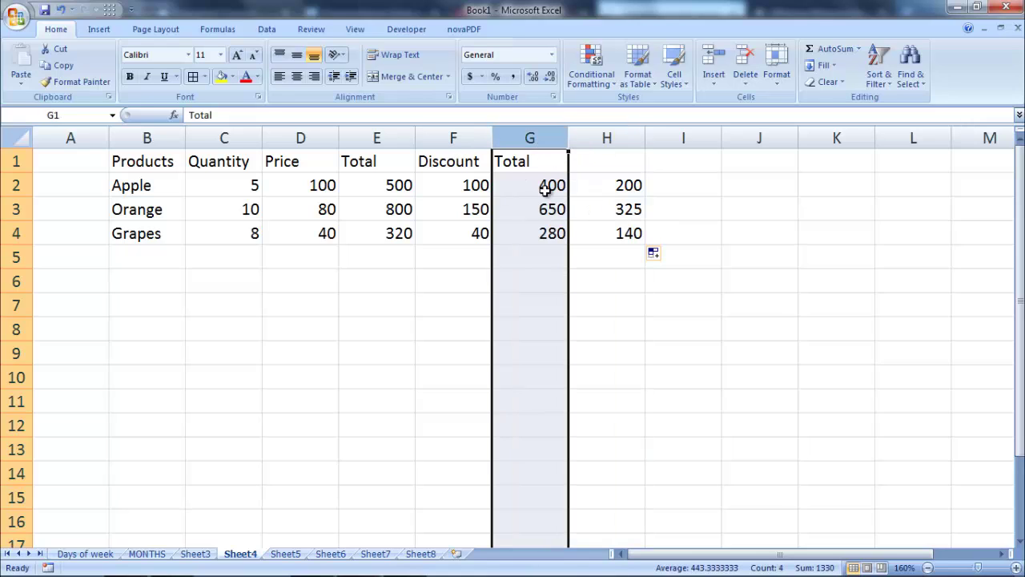
left_click(604, 137)
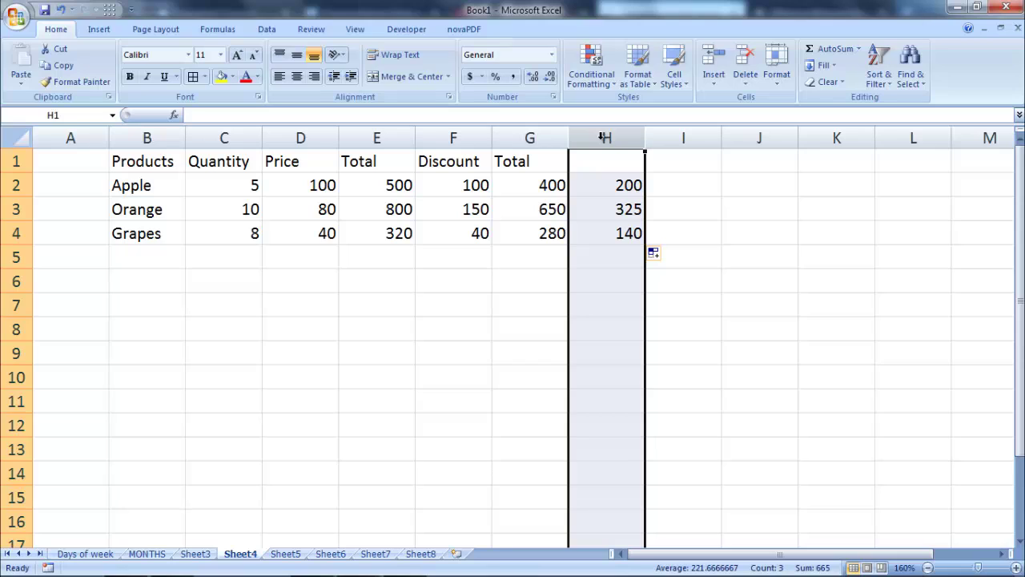
left_click(524, 141)
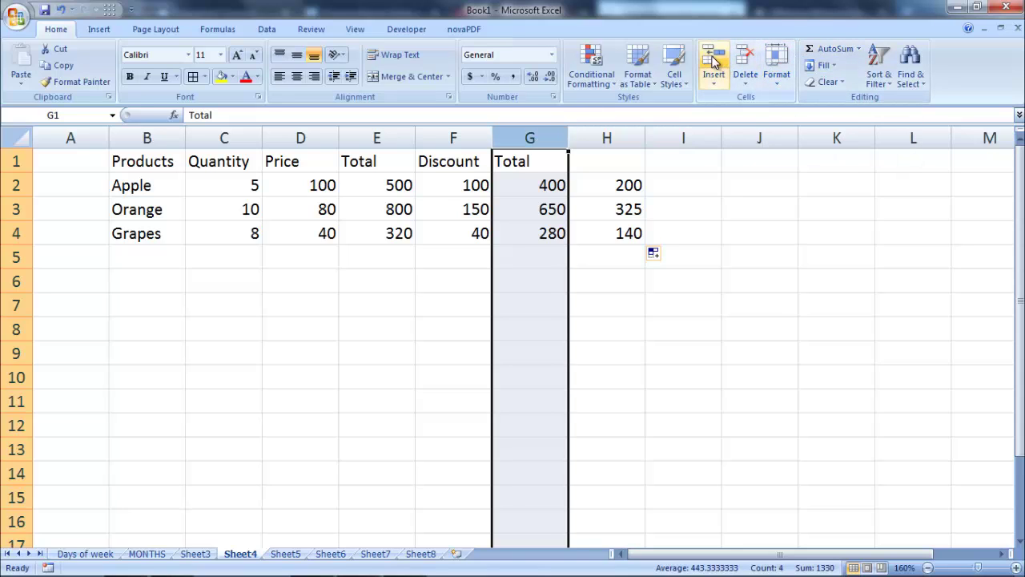
left_click(716, 58)
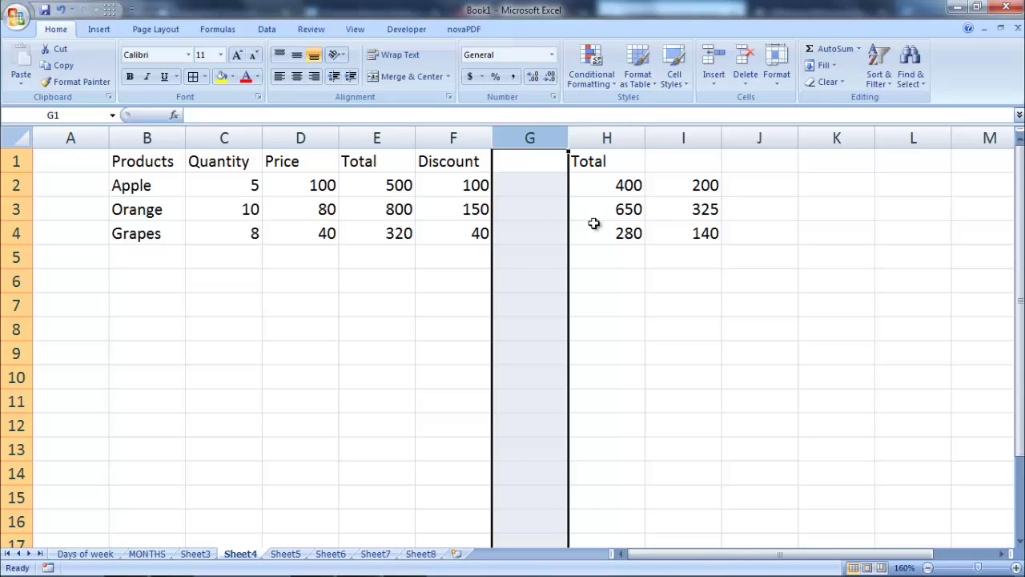
key("ctrl+z")
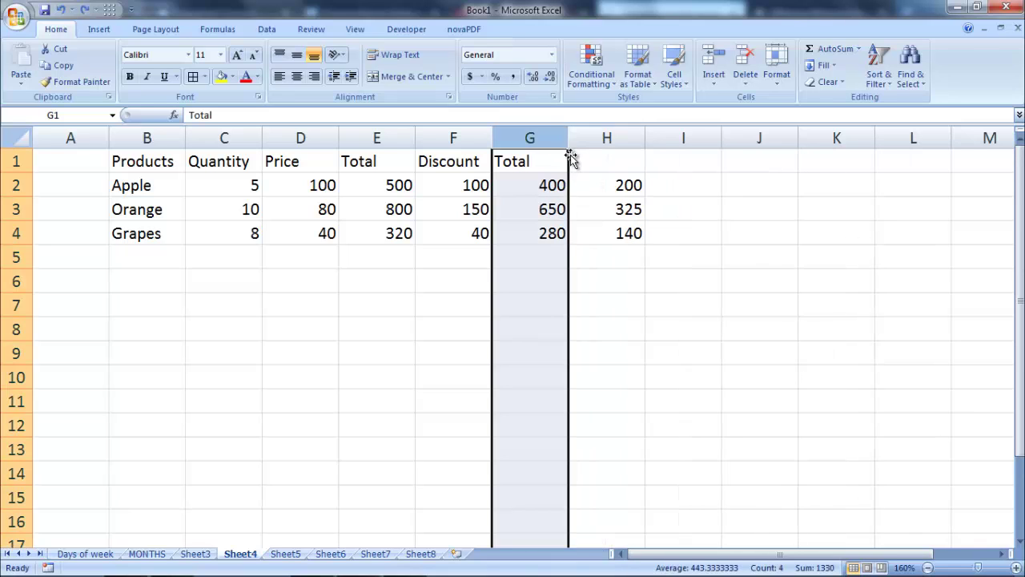
left_click(605, 136)
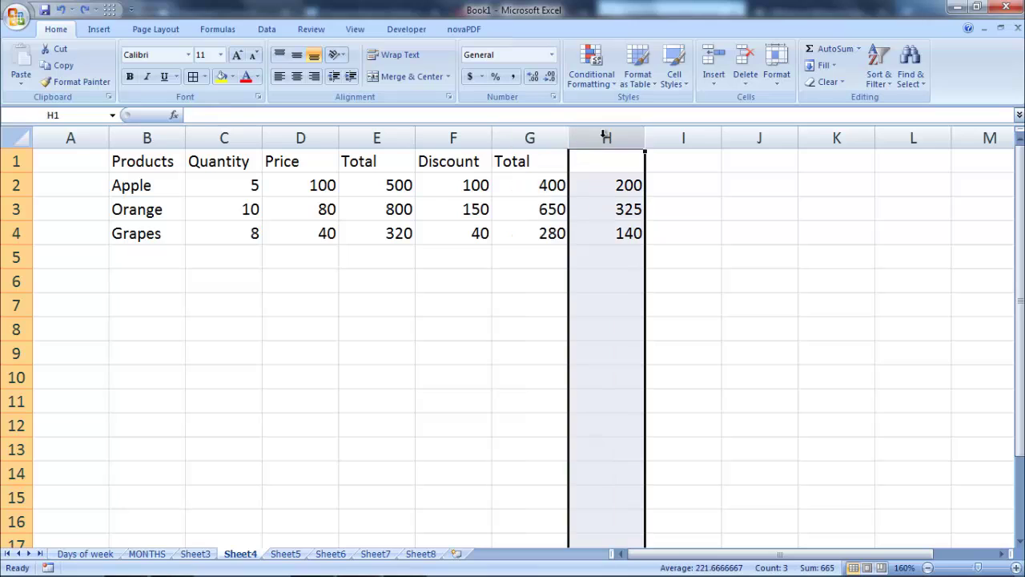
left_click(714, 57)
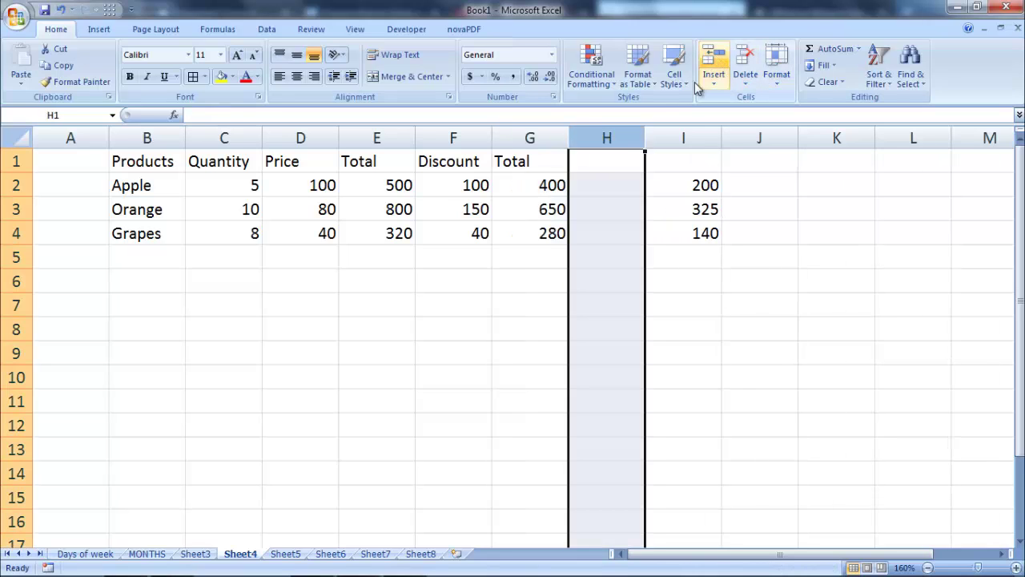
left_click(602, 211)
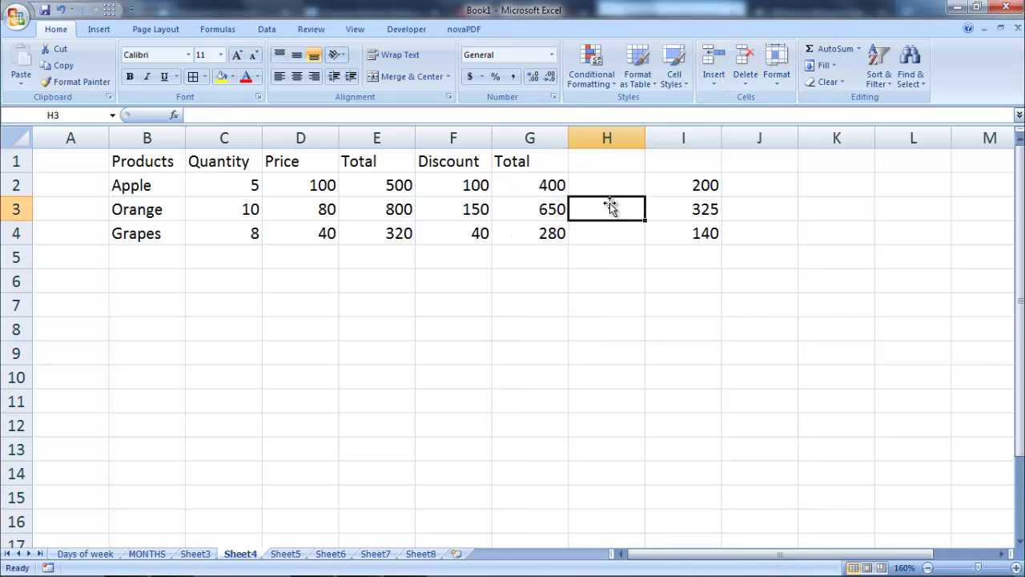
left_click(611, 135)
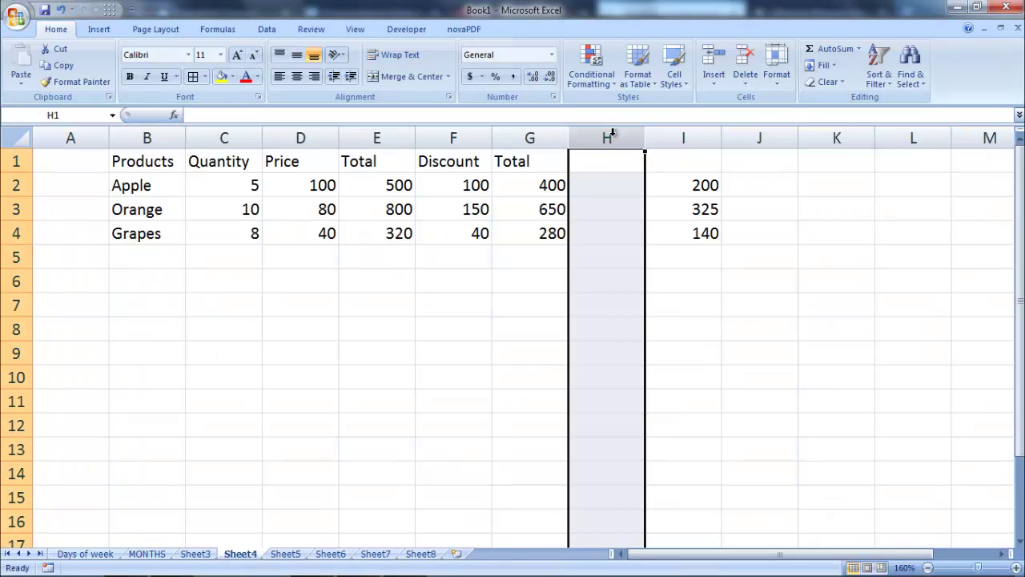
left_click(620, 208)
left_click(617, 132)
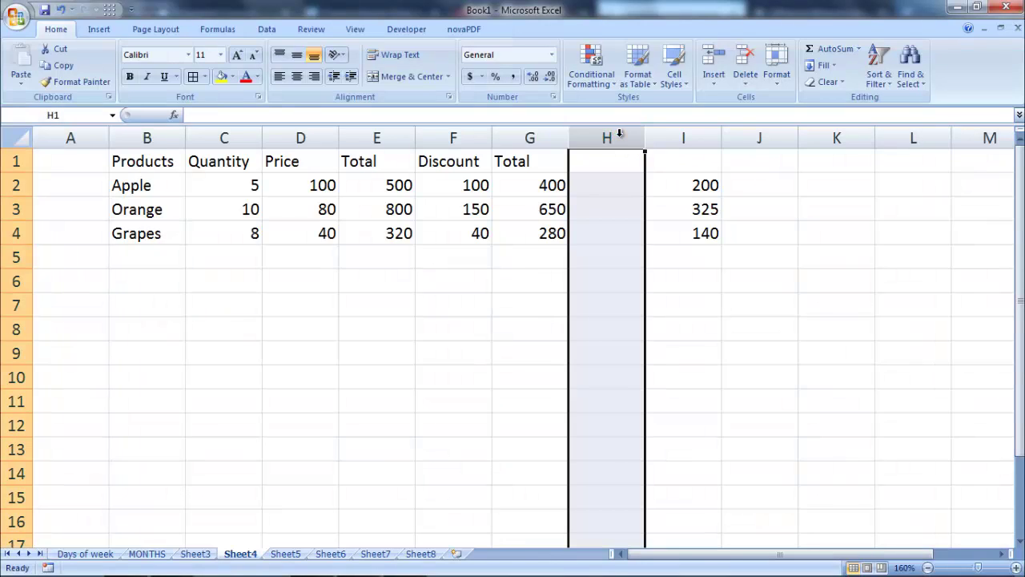
left_click(744, 54)
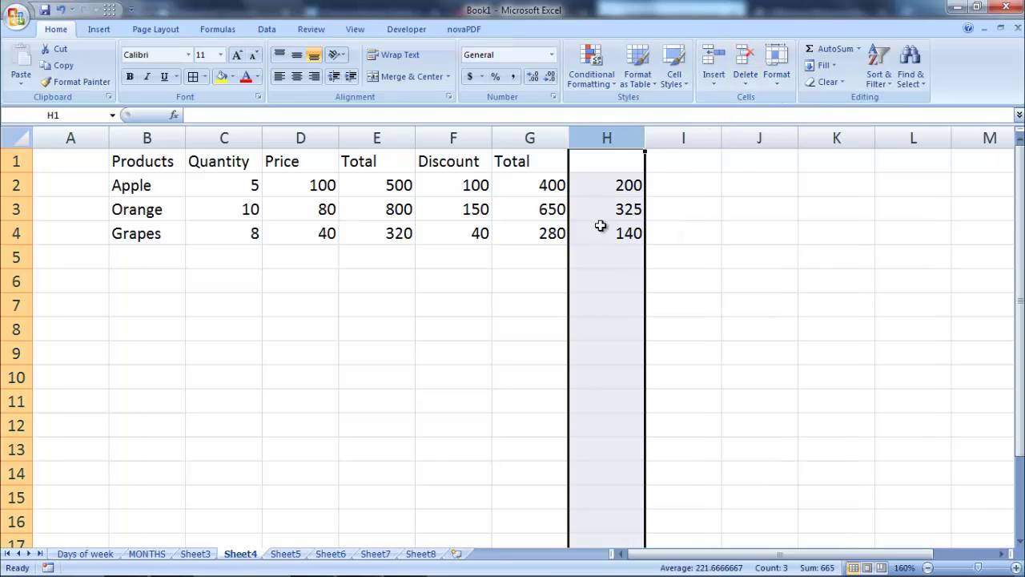
left_click(15, 210)
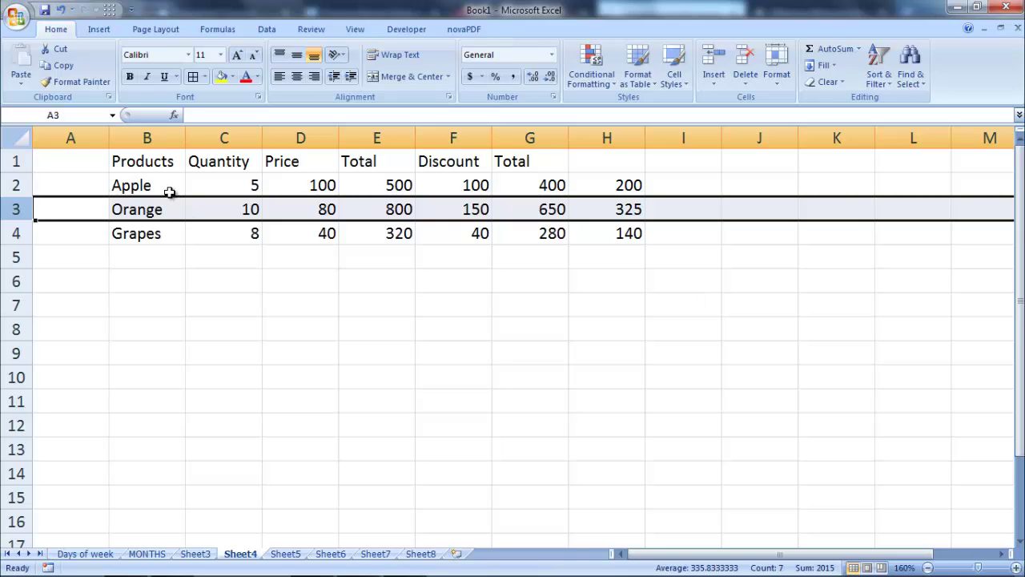
left_click(715, 56)
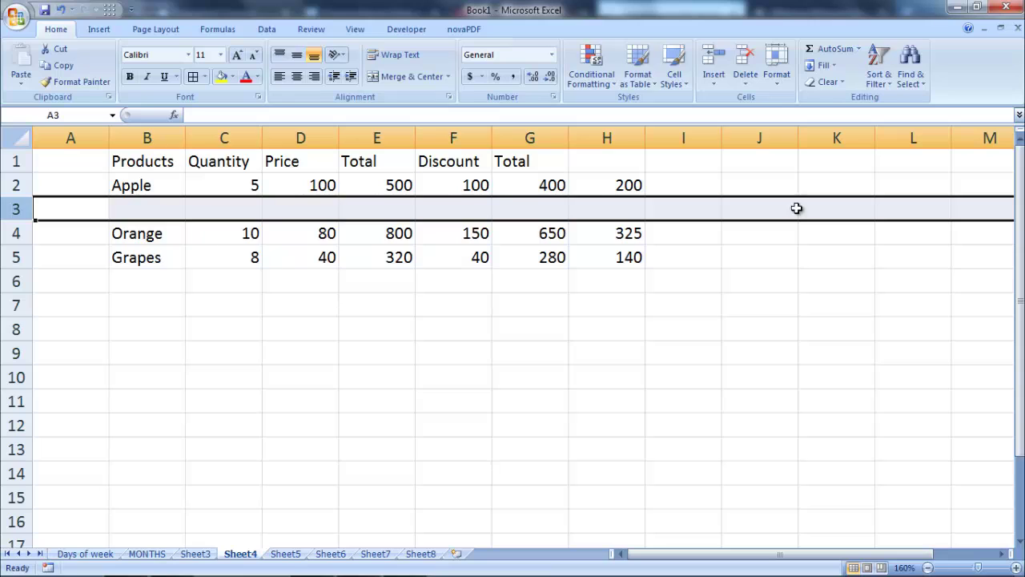
left_click(744, 61)
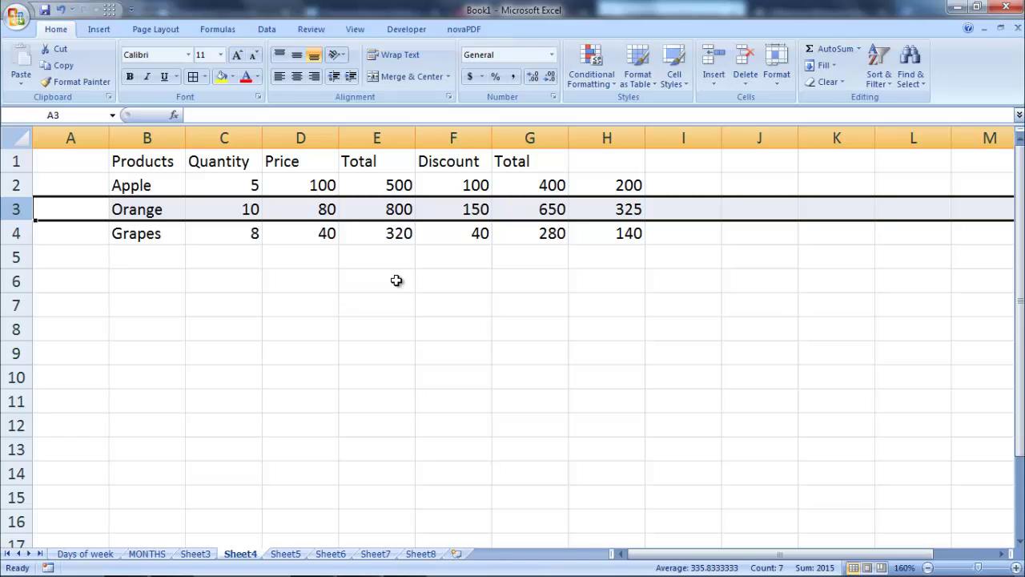
left_click(296, 206)
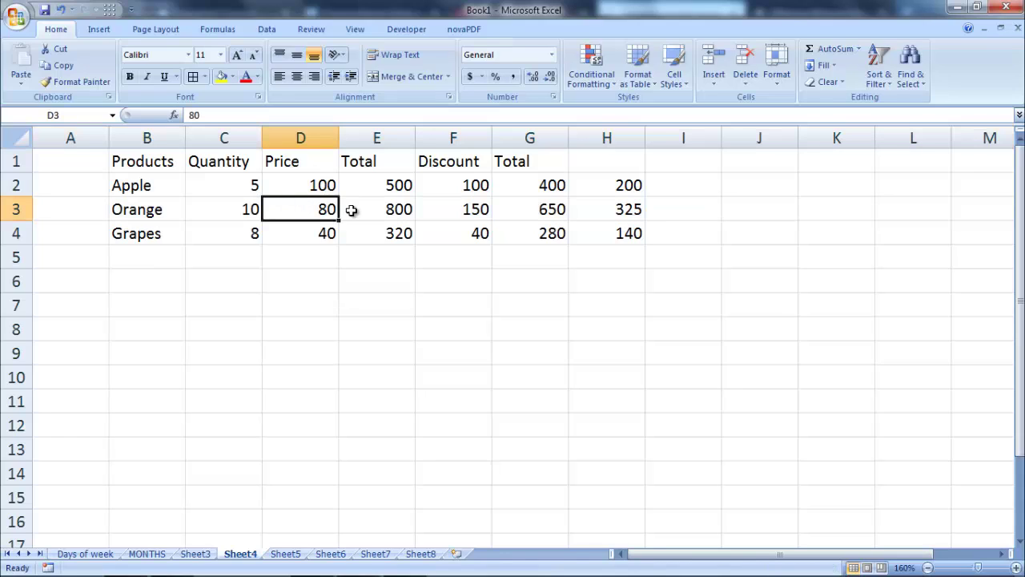
left_click(252, 210)
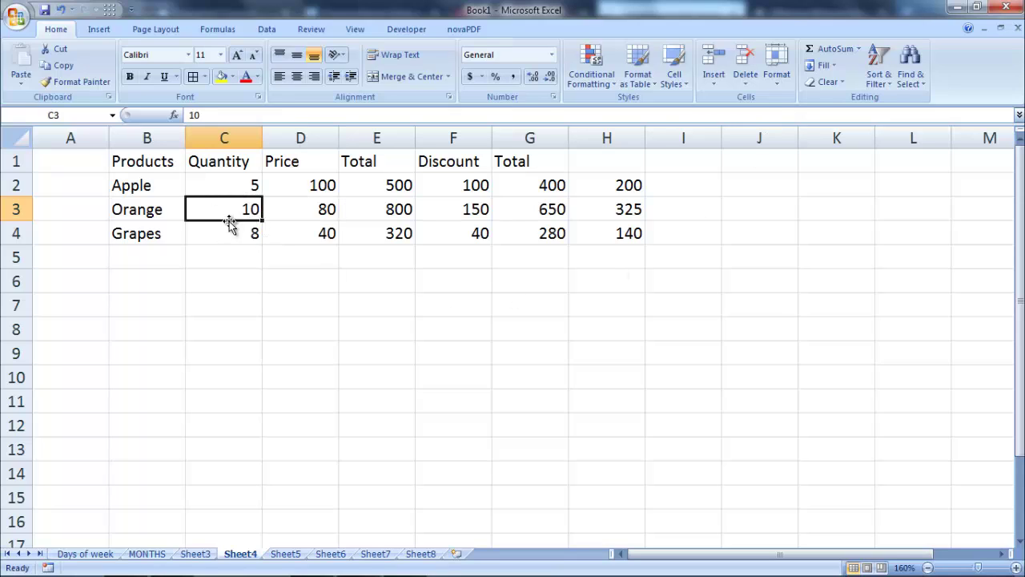
left_click(751, 61)
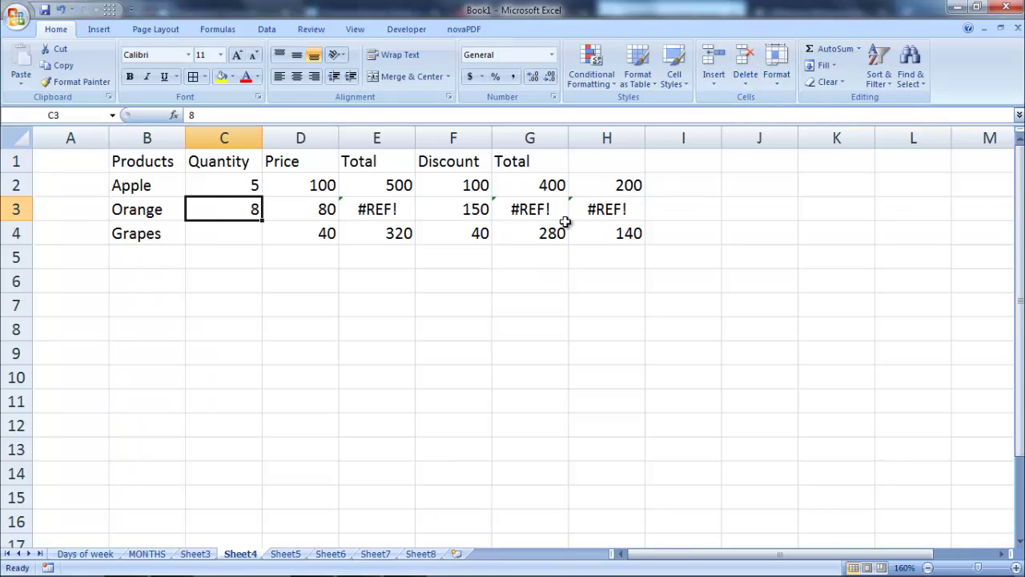
key("ctrl+z")
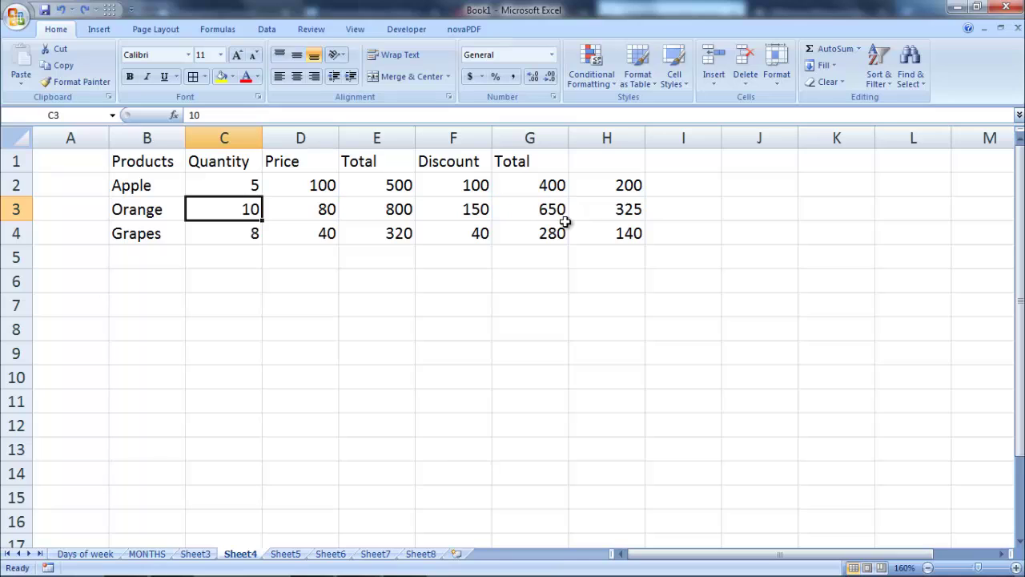
left_click(327, 207)
left_click(401, 205)
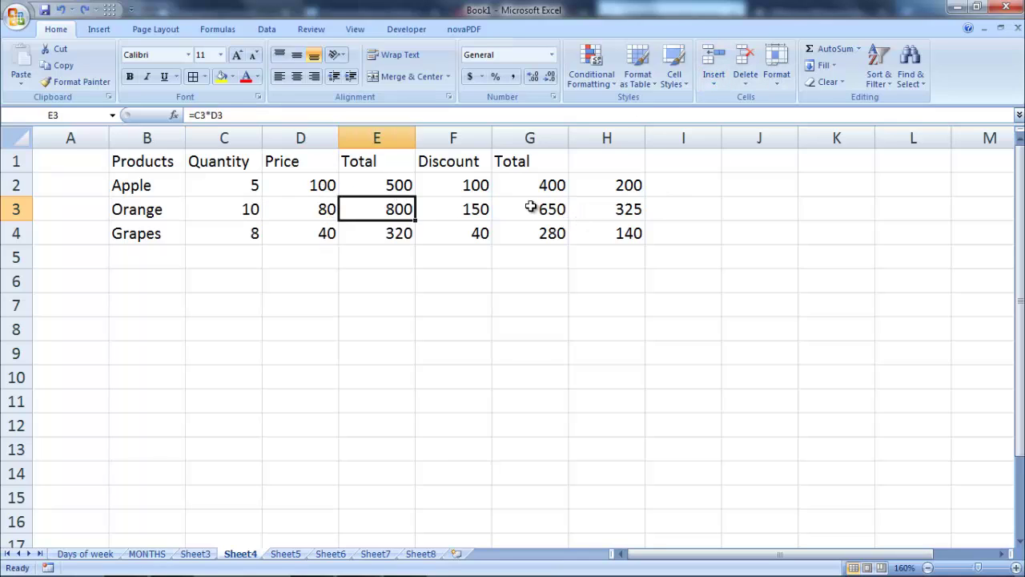
left_click(437, 206)
left_click(254, 206)
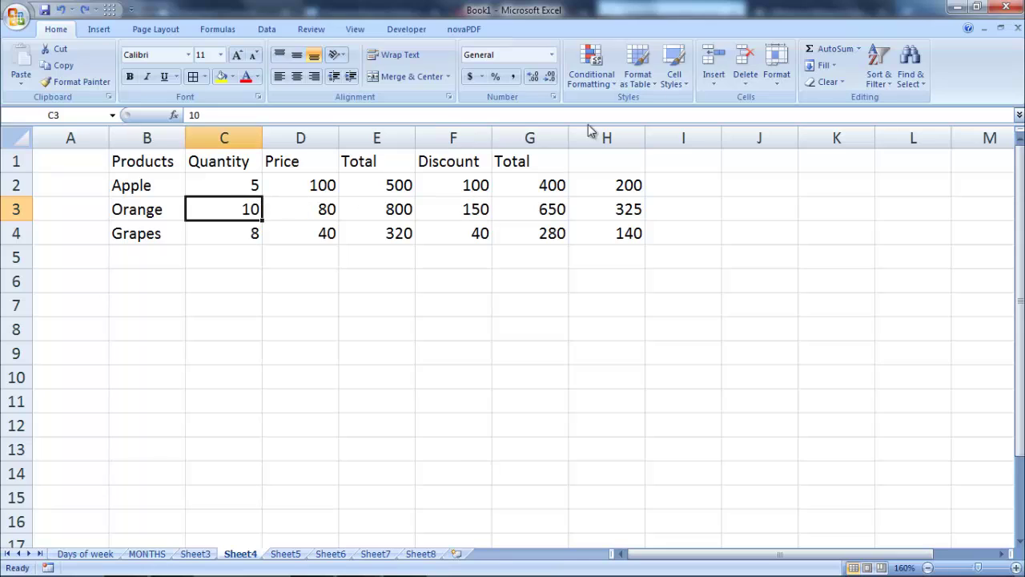
left_click(718, 58)
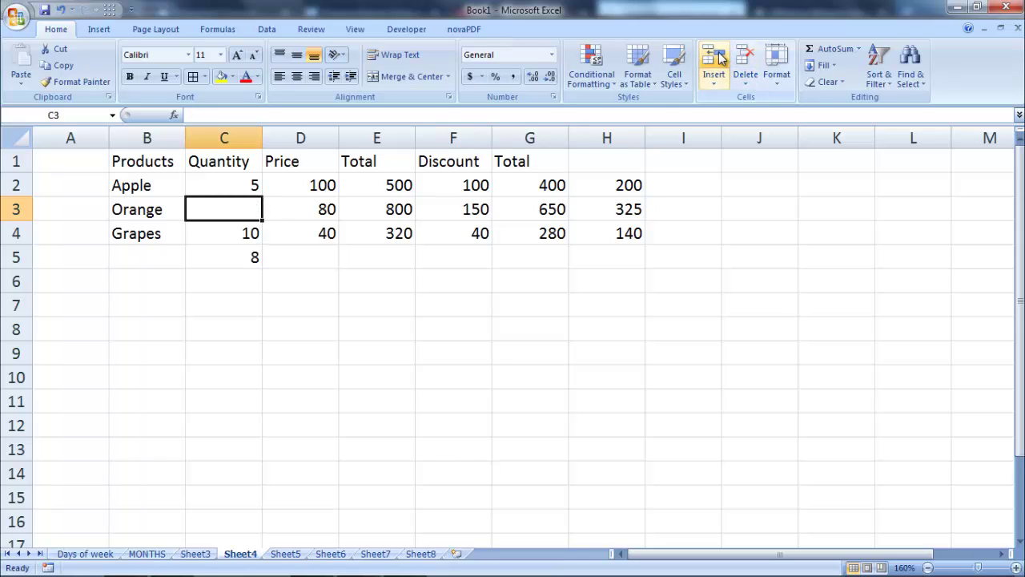
left_click(250, 207)
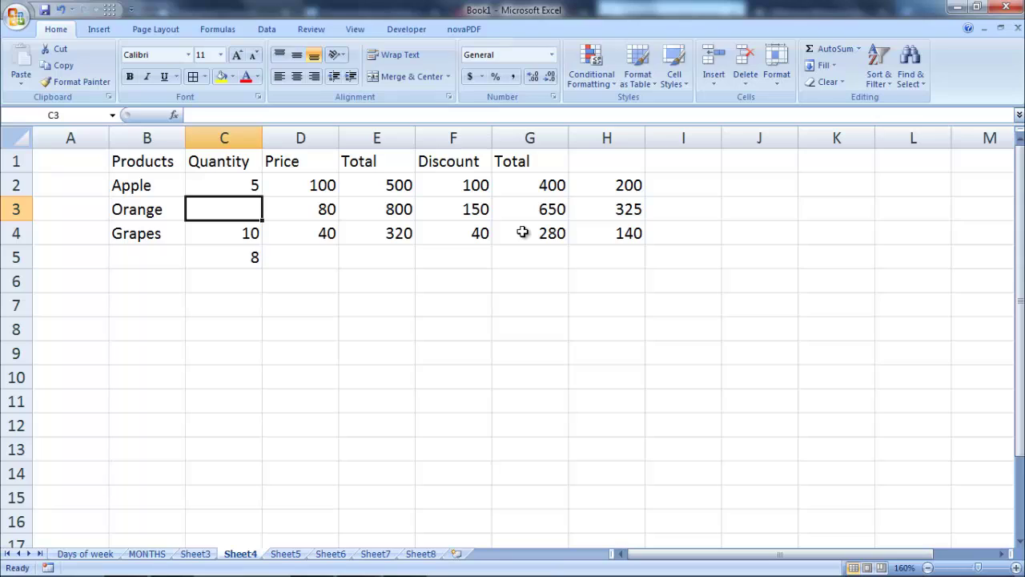
key("ctrl+z")
left_click(547, 393)
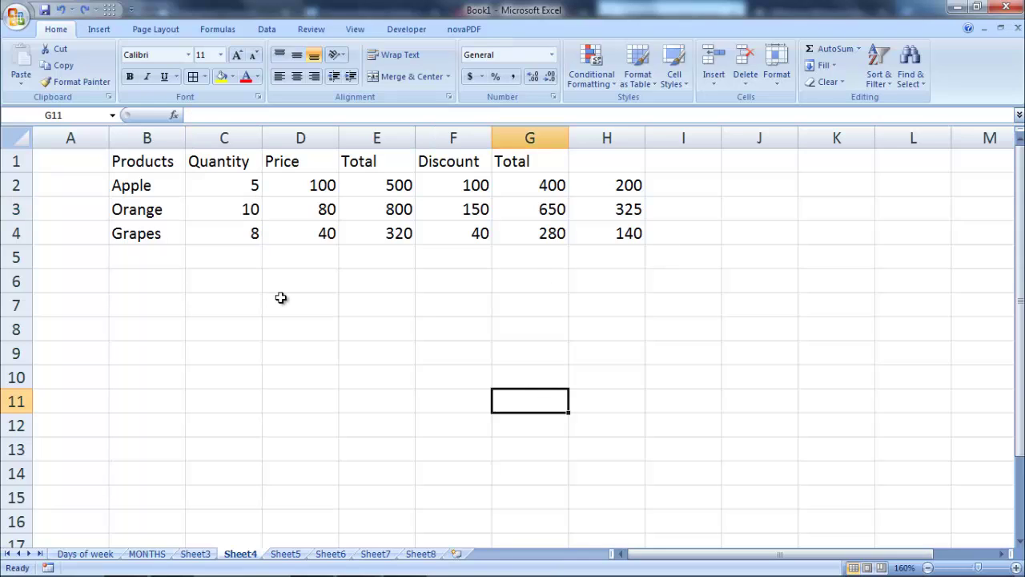